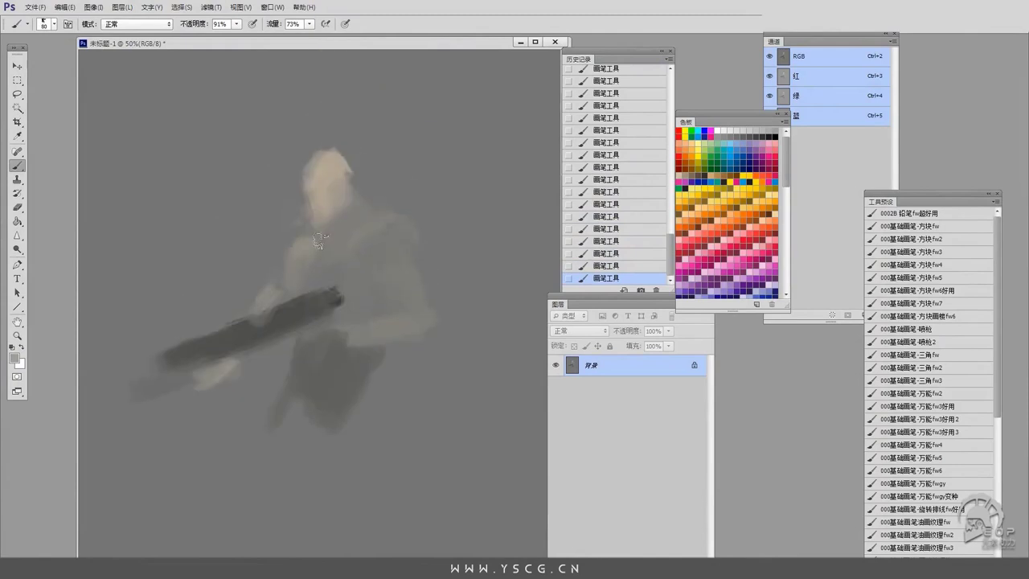
# Block in the figure's thighs and shift the lassoed figure higher on the canvas.
pyautogui.moveTo(328, 280)
pyautogui.mouseDown()
pyautogui.moveTo(252, 375)
pyautogui.moveTo(270, 347)
pyautogui.mouseUp()
pyautogui.hotkey('ctrl', '-')
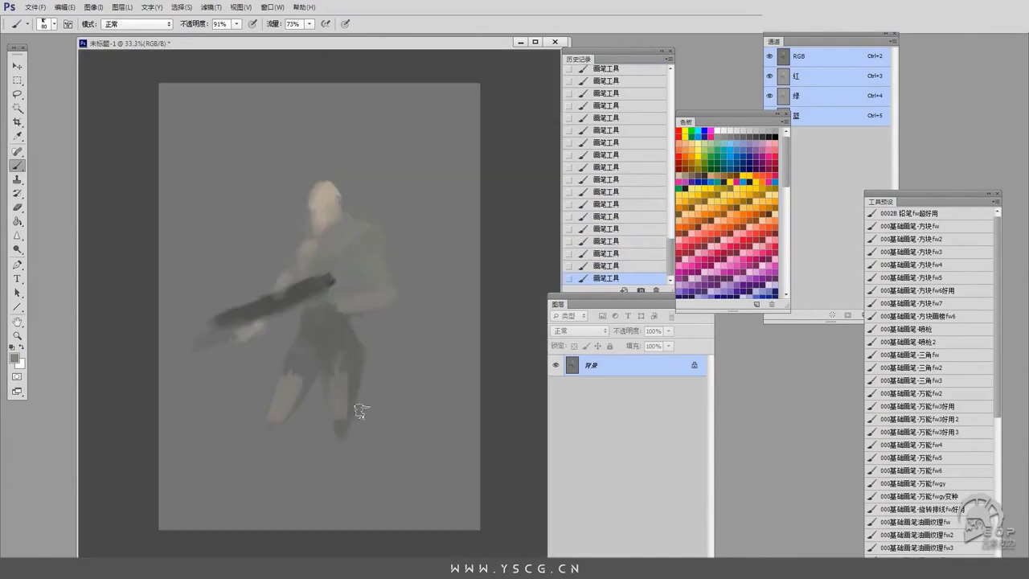
pyautogui.press('l')
pyautogui.moveTo(160, 367)
pyautogui.mouseDown()
pyautogui.moveTo(413, 367)
pyautogui.moveTo(161, 367)
pyautogui.mouseUp()
pyautogui.moveTo(261, 341); pyautogui.dragTo(330, 284)
pyautogui.hotkey('ctrl', 'd')
# Paint both lower legs and feet below the knees in dark grey-green.
pyautogui.press('b')
pyautogui.moveTo(366, 362); pyautogui.dragTo(361, 450)
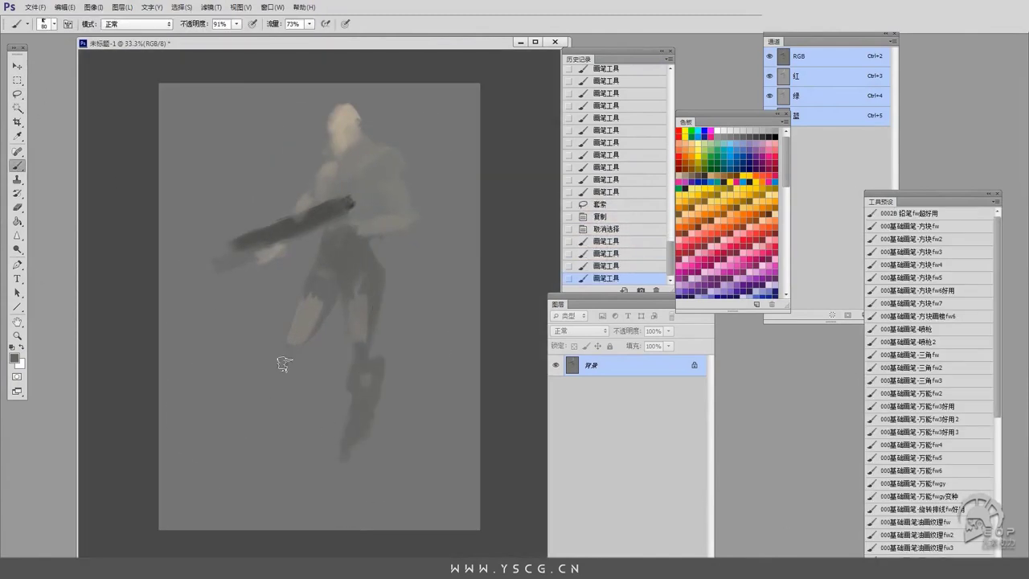
pyautogui.moveTo(281, 361); pyautogui.dragTo(293, 426)
pyautogui.moveTo(357, 450)
pyautogui.mouseDown()
pyautogui.moveTo(282, 453)
pyautogui.moveTo(361, 482)
pyautogui.mouseUp()
pyautogui.moveTo(285, 440); pyautogui.dragTo(277, 462)
pyautogui.moveTo(361, 471); pyautogui.dragTo(356, 487)
pyautogui.moveTo(301, 434)
pyautogui.mouseDown()
pyautogui.moveTo(271, 474)
pyautogui.moveTo(317, 408)
pyautogui.moveTo(295, 426)
pyautogui.mouseUp()
# Refine the rifle with a dark stock and crisper edges, and define the rear hand gripping it.
pyautogui.hotkey('ctrl', '+')
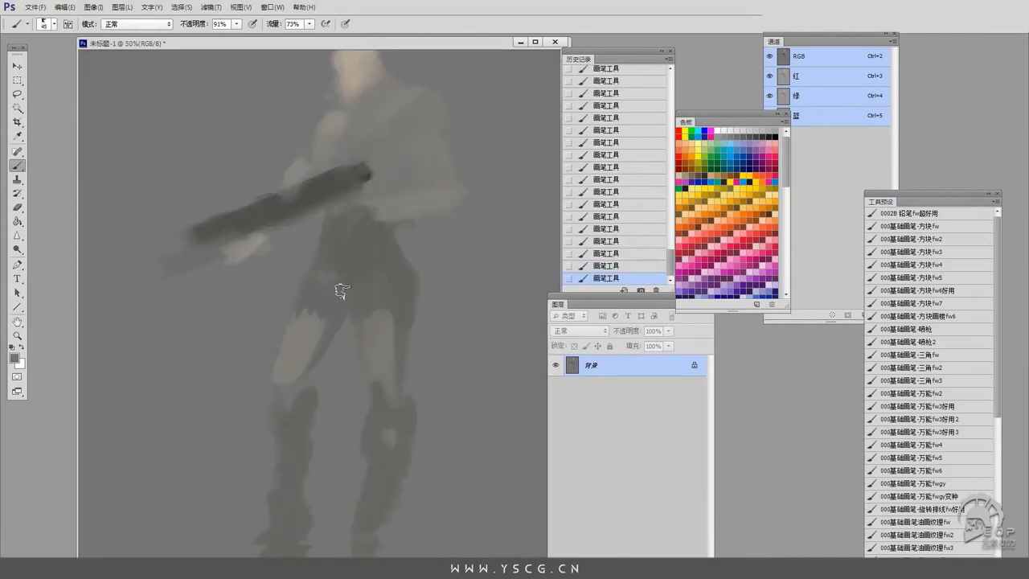
pyautogui.scroll(3, 378, 270)
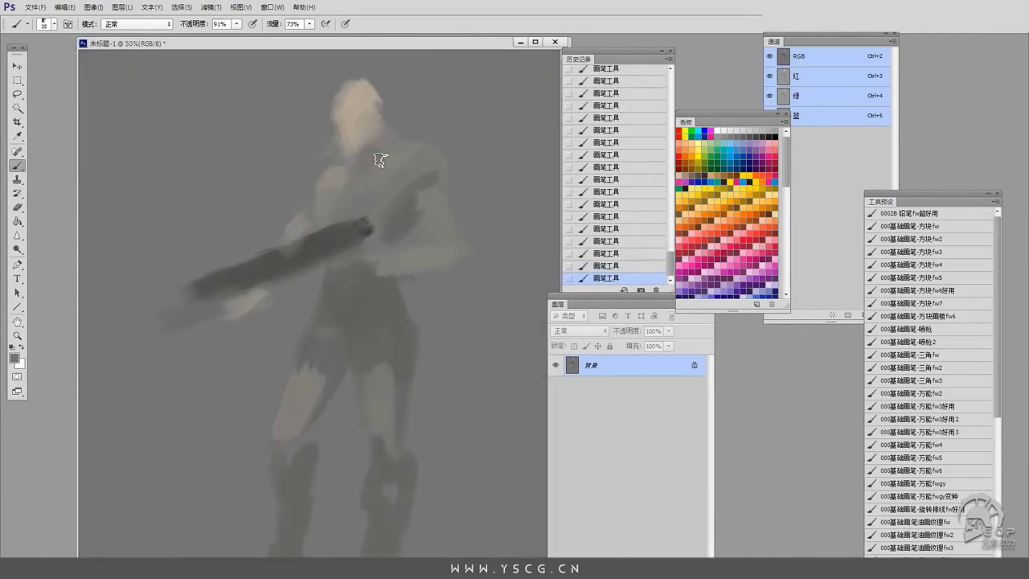
pyautogui.moveTo(369, 229)
pyautogui.mouseDown()
pyautogui.moveTo(203, 286)
pyautogui.moveTo(196, 317)
pyautogui.moveTo(395, 218)
pyautogui.mouseUp()
pyautogui.keyDown('alt'); pyautogui.click(264, 296); pyautogui.keyUp('alt')
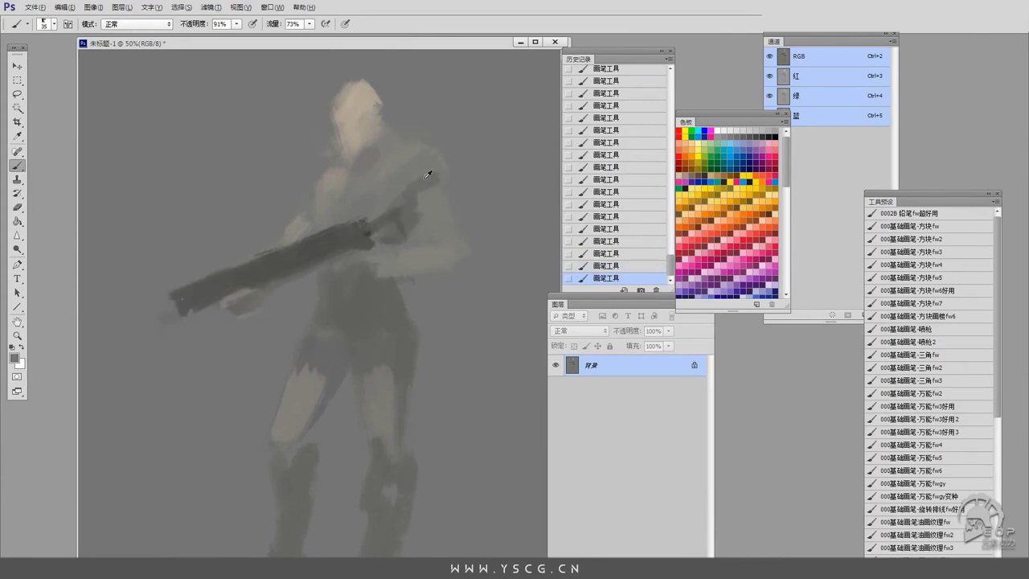
pyautogui.moveTo(356, 269); pyautogui.dragTo(368, 259)
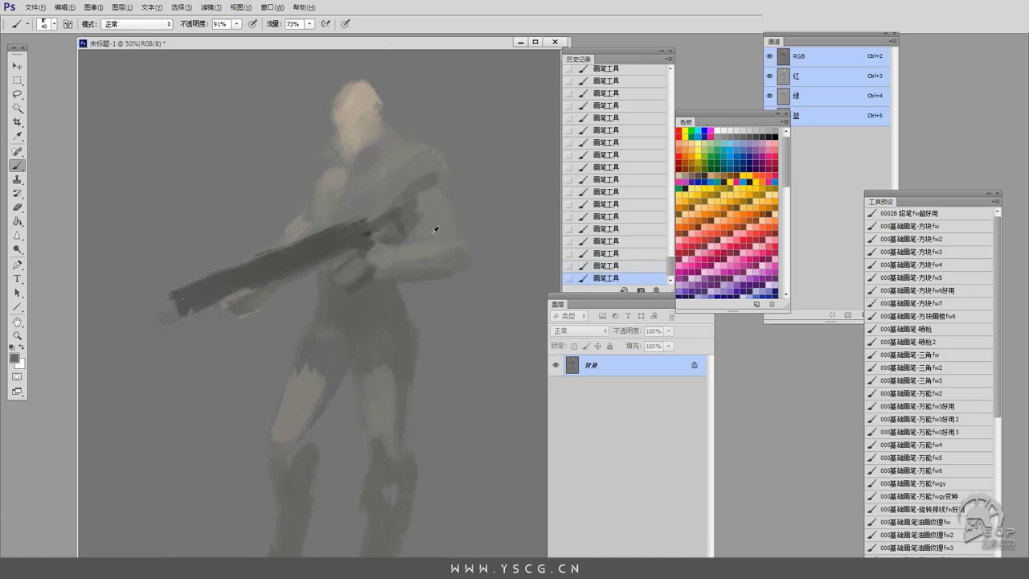
# Refine the figure's rear arm, waist, crotch and leg contours, reducing the brush size to 45.
pyautogui.scroll(-3, 374, 229)
pyautogui.scroll(-2, 386, 201)
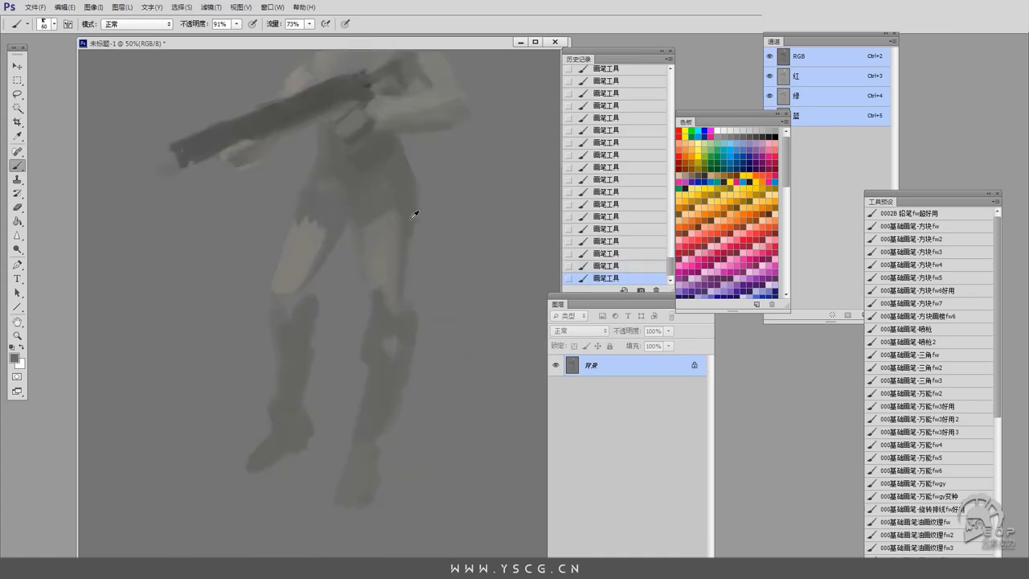
pyautogui.scroll(4, 413, 214)
pyautogui.scroll(1, 412, 244)
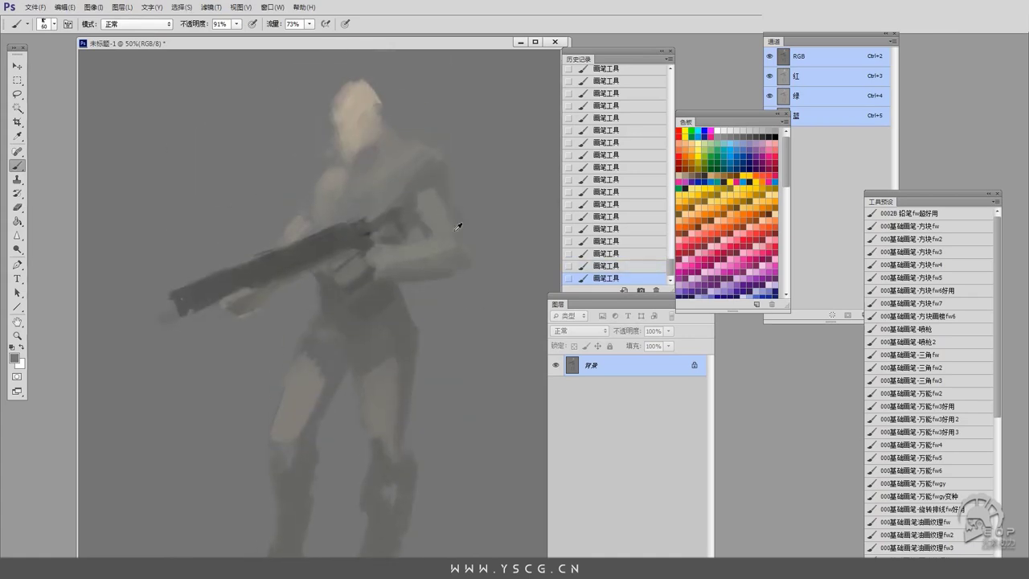
pyautogui.scroll(-5, 356, 234)
pyautogui.press('[')
pyautogui.press('[')
pyautogui.scroll(4, 397, 229)
pyautogui.scroll(-3, 383, 241)
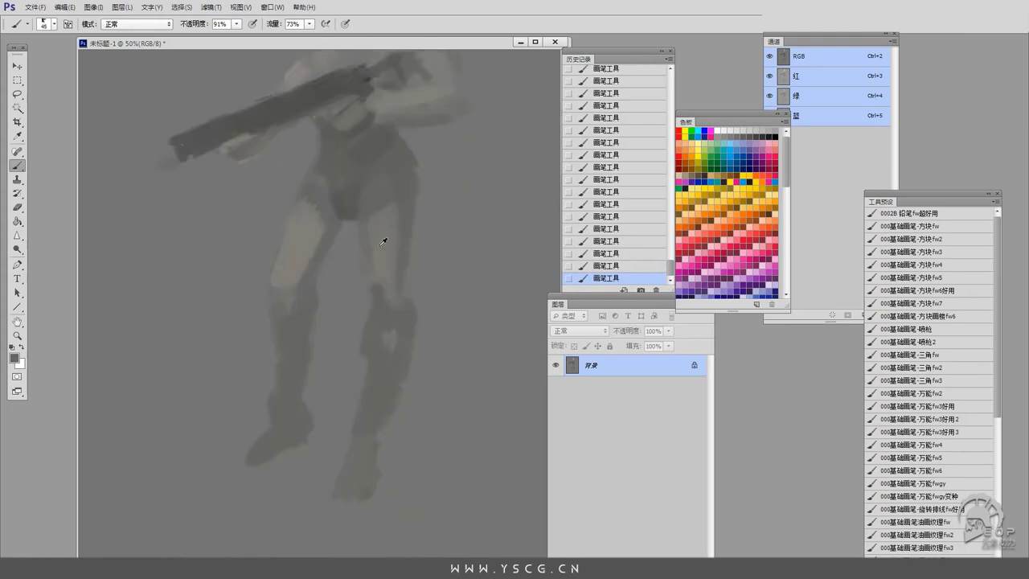
pyautogui.scroll(3, 276, 333)
pyautogui.scroll(-4, 322, 280)
pyautogui.scroll(5, 345, 429)
# Switch to full-screen display with the menu bar and paint dark knee guards and reshaped shins.
pyautogui.press('f')
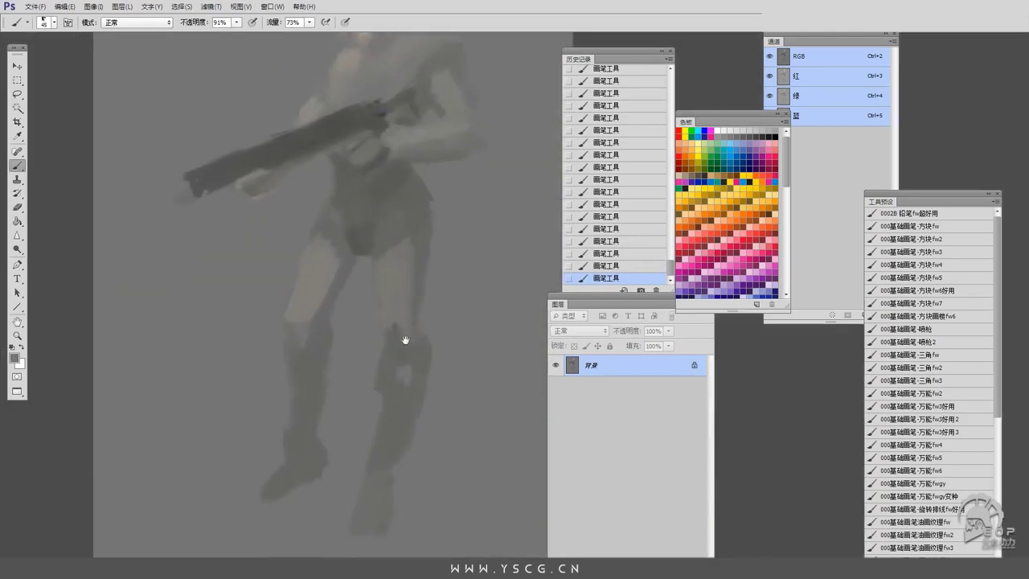
pyautogui.scroll(3, 414, 305)
pyautogui.scroll(-4, 366, 265)
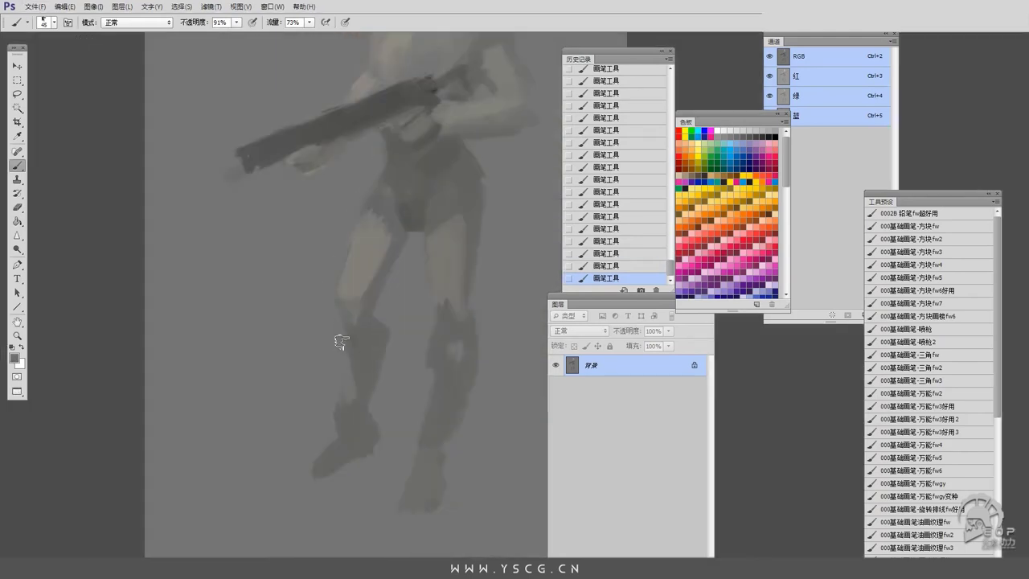
pyautogui.scroll(-3, 386, 362)
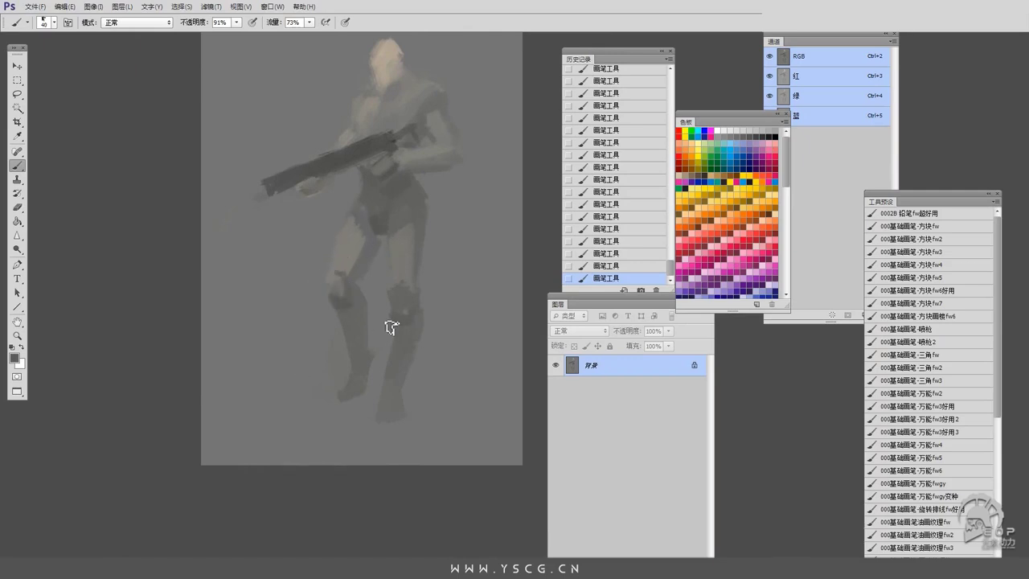
# Lasso the whole figure, adjust its shape with the Liquify filter, and deselect it.
pyautogui.scroll(1, 397, 319)
pyautogui.press('l')
pyautogui.moveTo(354, 50); pyautogui.dragTo(337, 52)
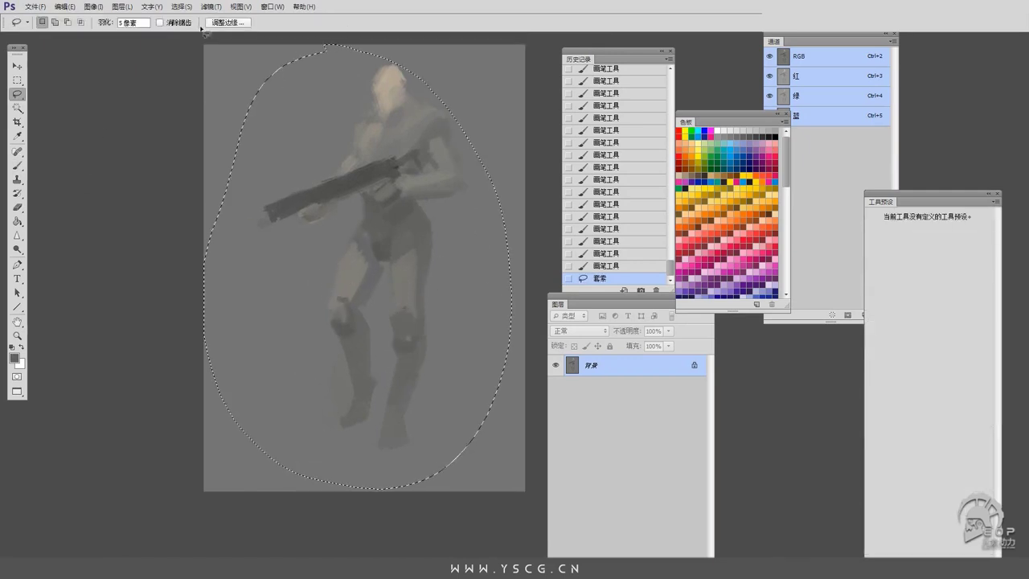
pyautogui.hotkey('ctrl', 'shift', 'x')
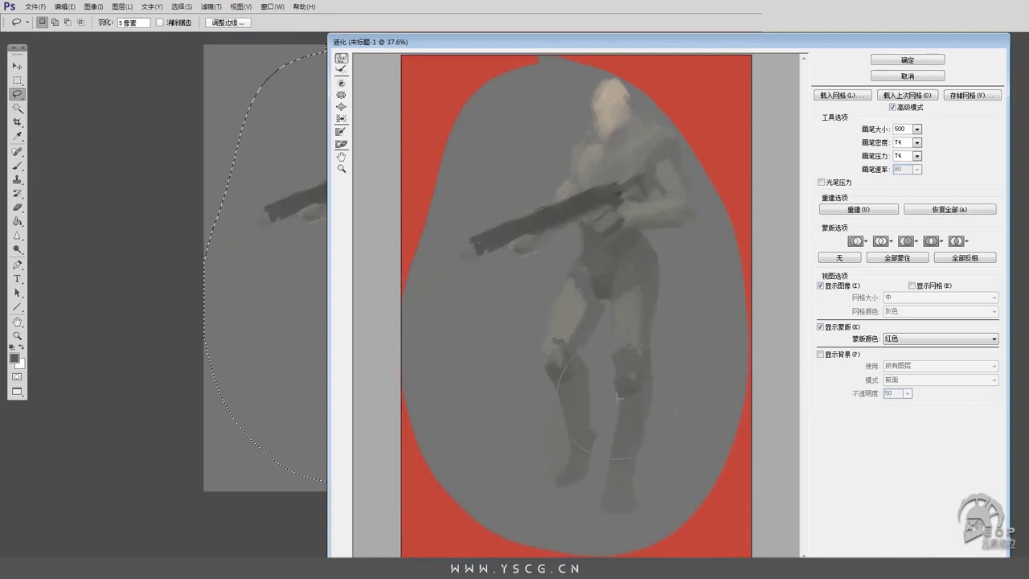
pyautogui.press('Return')
pyautogui.scroll(4, 306, 233)
pyautogui.hotkey('ctrl', 'd')
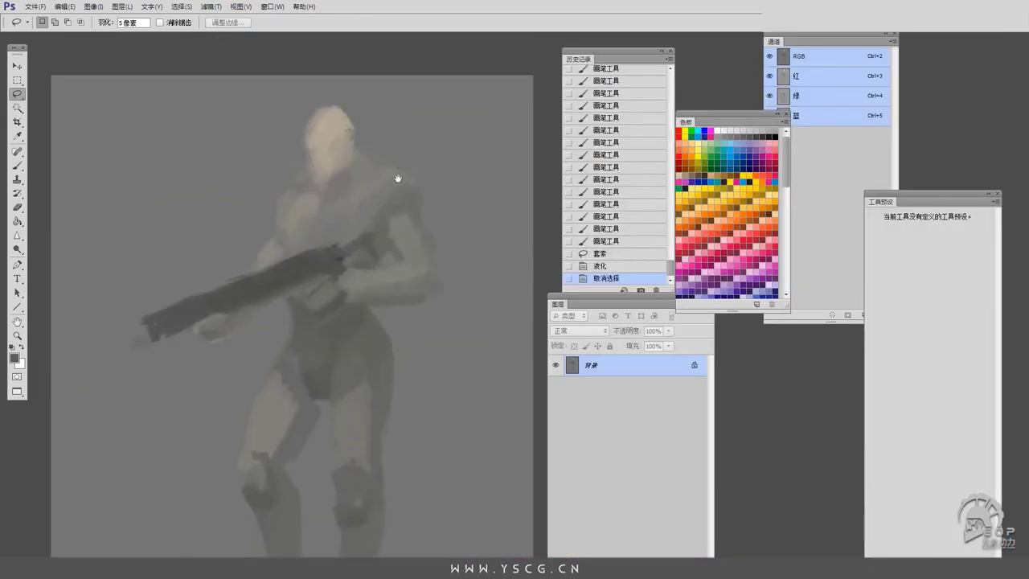
pyautogui.scroll(-2, 397, 177)
pyautogui.scroll(-3, 397, 233)
pyautogui.hscroll(-3, 397, 232)
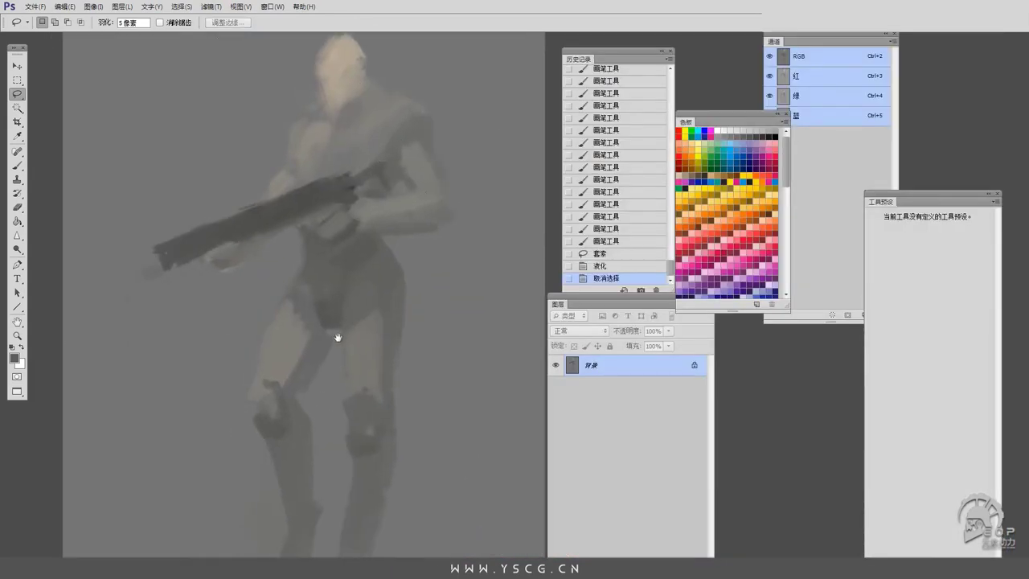
pyautogui.scroll(5, 319, 302)
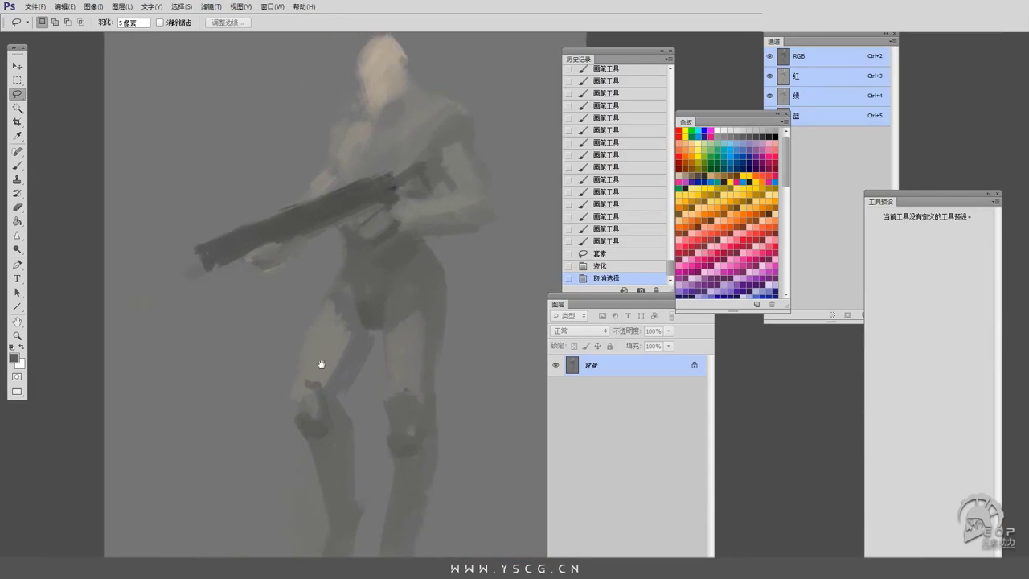
pyautogui.hscroll(1, 338, 321)
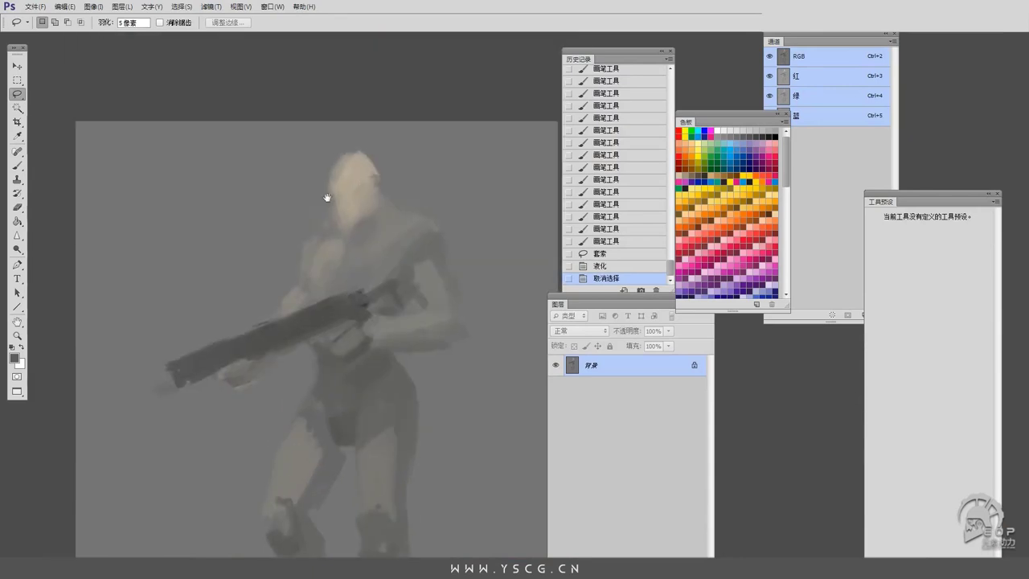
# Rework the neck and shoulders and draw thin dark armour seams on both sides of the chest.
pyautogui.scroll(2, 372, 294)
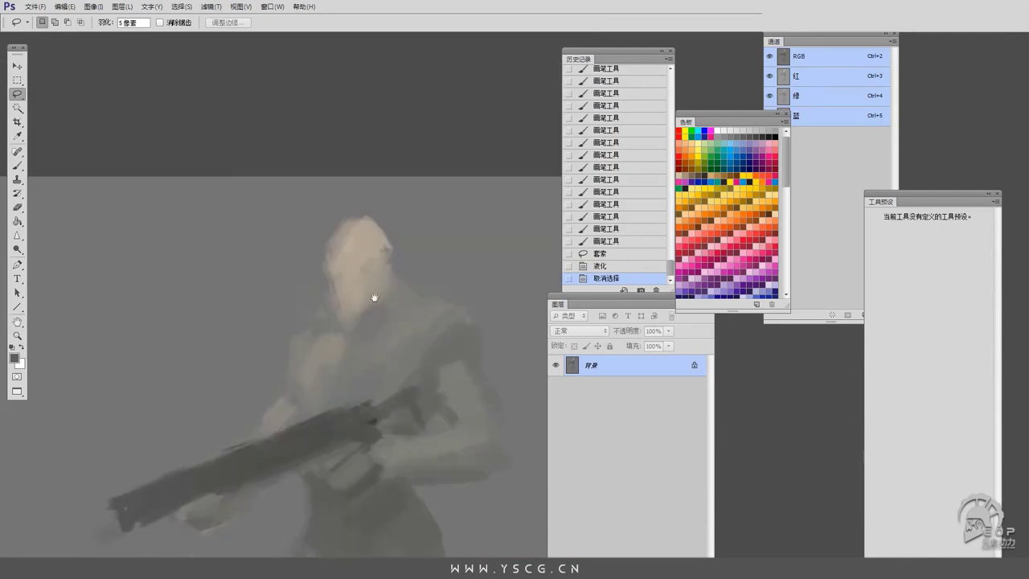
pyautogui.press('b')
pyautogui.moveTo(388, 290); pyautogui.dragTo(371, 304)
pyautogui.moveTo(371, 397); pyautogui.dragTo(337, 287)
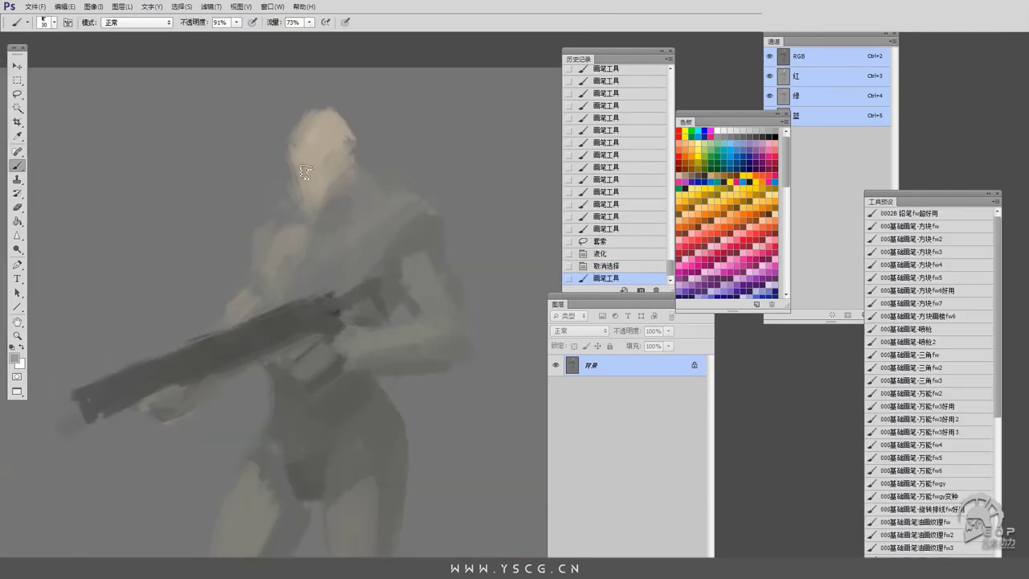
pyautogui.moveTo(382, 243)
pyautogui.mouseDown()
pyautogui.moveTo(408, 225)
pyautogui.moveTo(375, 230)
pyautogui.moveTo(432, 268)
pyautogui.mouseUp()
pyautogui.press('[')
pyautogui.press('[')
pyautogui.press('[')
pyautogui.moveTo(285, 231); pyautogui.dragTo(266, 255)
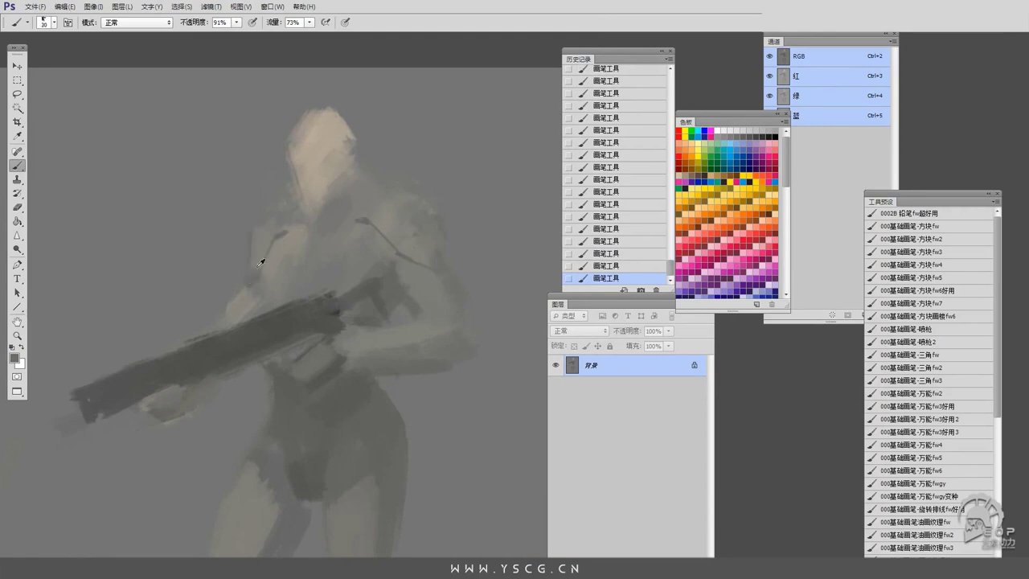
# Paint a dark mask with jaw details over the lower half of the face.
pyautogui.scroll(1, 259, 262)
pyautogui.moveTo(328, 191)
pyautogui.mouseDown()
pyautogui.moveTo(325, 285)
pyautogui.moveTo(310, 243)
pyautogui.mouseUp()
pyautogui.press(']')
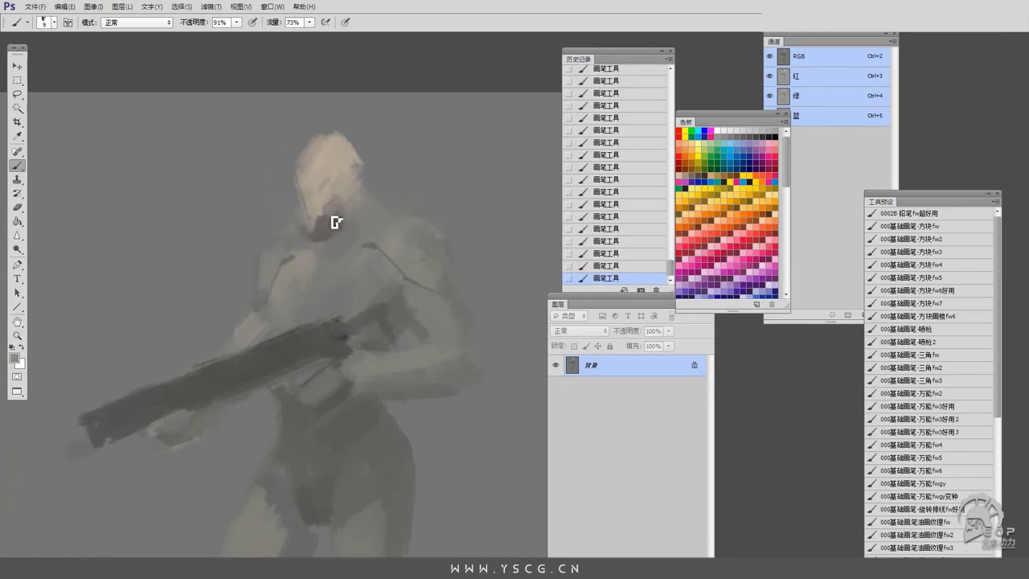
pyautogui.moveTo(300, 198); pyautogui.dragTo(307, 215)
pyautogui.keyDown('alt'); pyautogui.click(304, 228); pyautogui.keyUp('alt')
pyautogui.press(']')
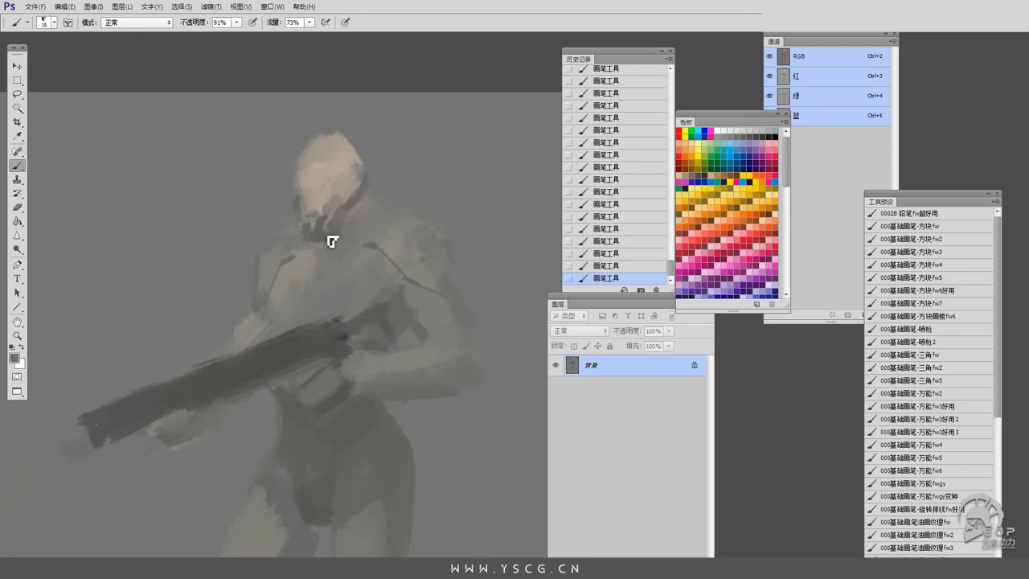
# Choose a green foreground colour and paint green plating and a dark visor on the helmet.
pyautogui.click(13, 358)
pyautogui.click(914, 102)
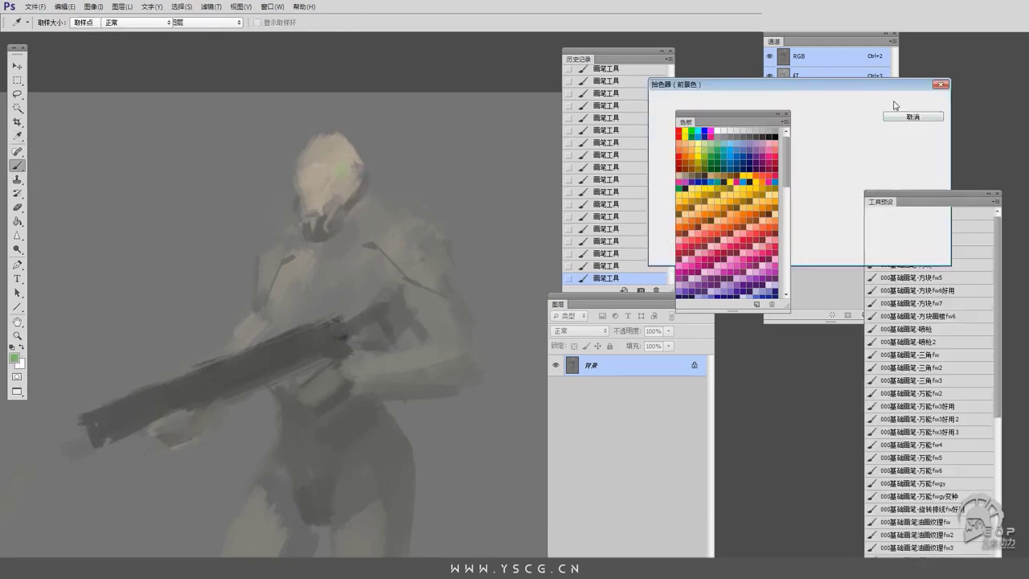
pyautogui.moveTo(344, 155)
pyautogui.mouseDown()
pyautogui.moveTo(309, 242)
pyautogui.moveTo(354, 162)
pyautogui.moveTo(302, 172)
pyautogui.moveTo(328, 167)
pyautogui.mouseUp()
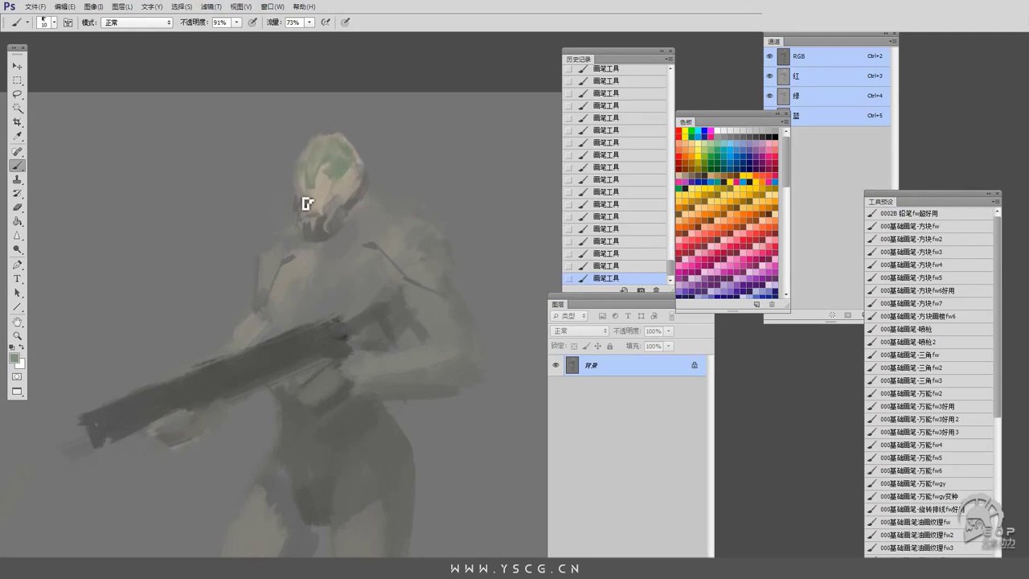
pyautogui.press(']')
pyautogui.moveTo(326, 188); pyautogui.dragTo(307, 210)
pyautogui.moveTo(329, 170); pyautogui.dragTo(322, 201)
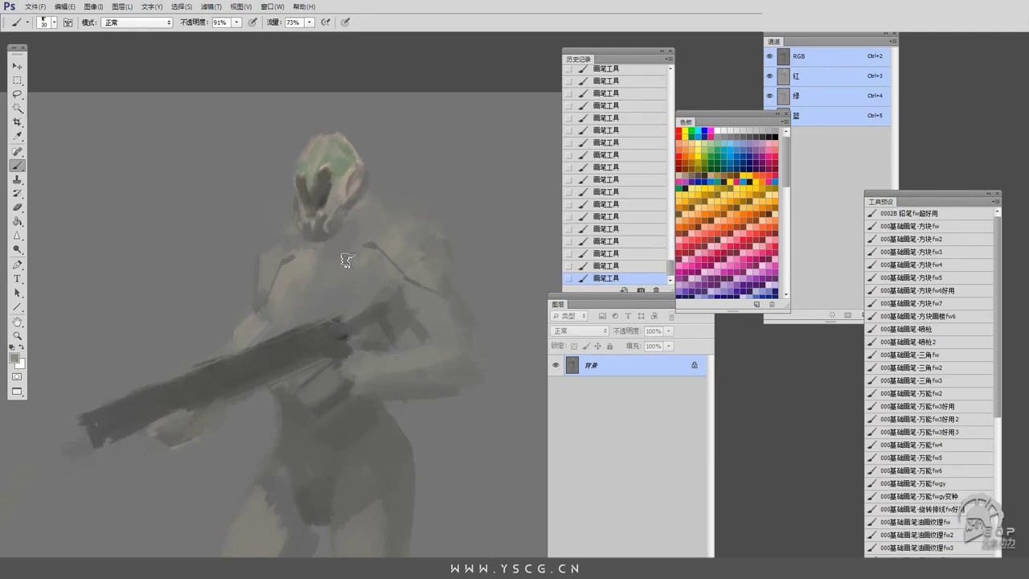
pyautogui.moveTo(345, 191); pyautogui.dragTo(330, 126)
# Tint the upper arms green and paint dark shoulder guards and a dark collar.
pyautogui.moveTo(384, 245); pyautogui.dragTo(421, 233)
pyautogui.click(14, 357)
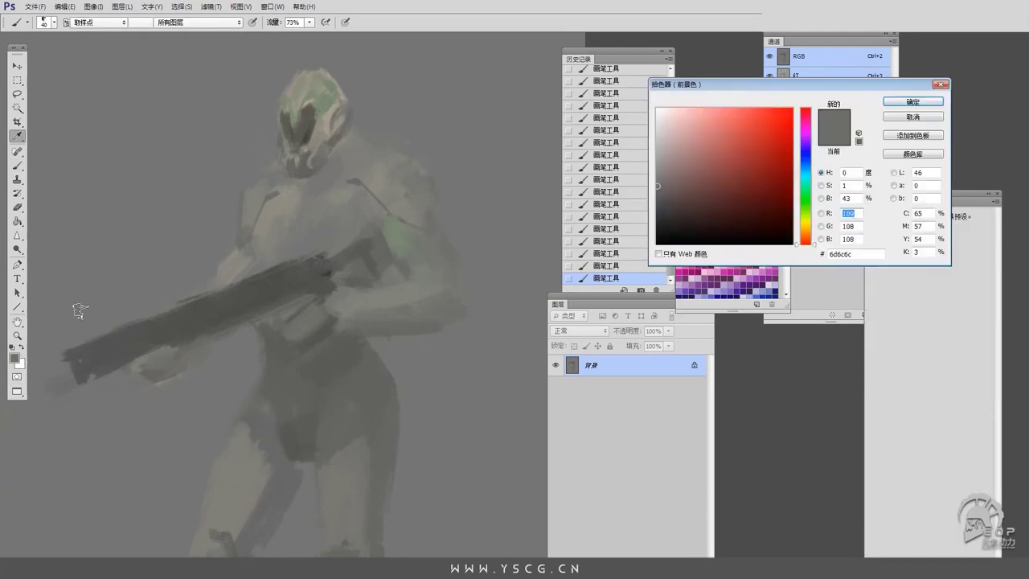
pyautogui.click(896, 102)
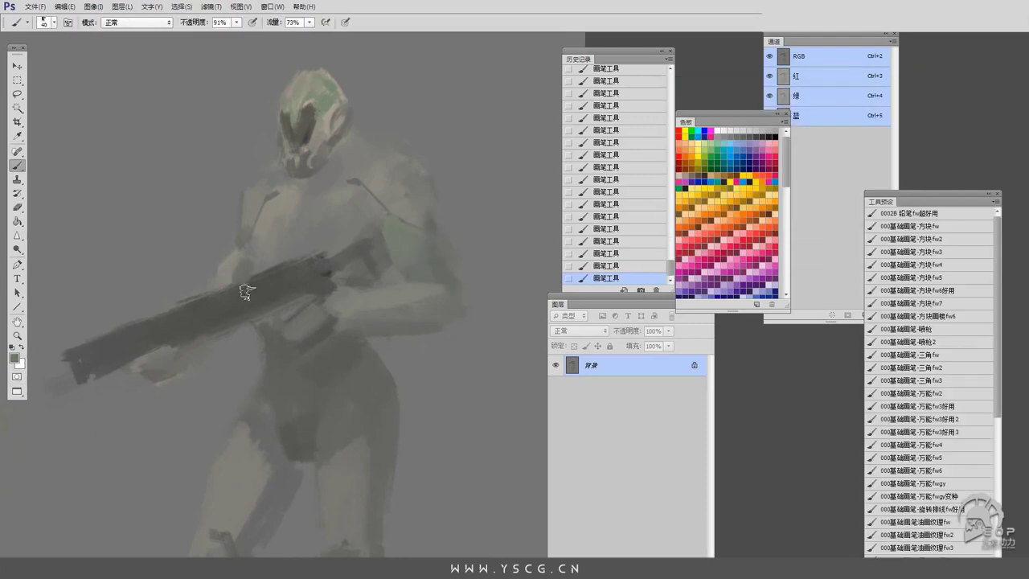
pyautogui.moveTo(241, 291); pyautogui.dragTo(225, 252)
pyautogui.moveTo(347, 198)
pyautogui.mouseDown()
pyautogui.moveTo(285, 206)
pyautogui.moveTo(281, 224)
pyautogui.moveTo(353, 178)
pyautogui.moveTo(410, 173)
pyautogui.mouseUp()
pyautogui.moveTo(249, 192)
pyautogui.mouseDown()
pyautogui.moveTo(272, 179)
pyautogui.moveTo(246, 219)
pyautogui.mouseUp()
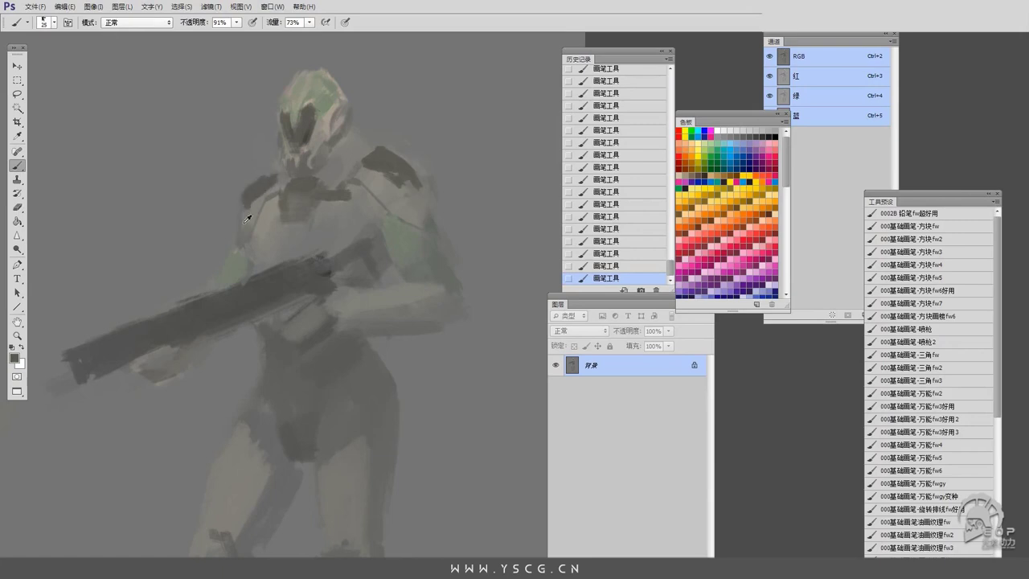
# Lighten the plate below the rear shoulder guard and add green and dark accents to the chest armour.
pyautogui.keyDown('alt'); pyautogui.click(374, 196); pyautogui.keyUp('alt')
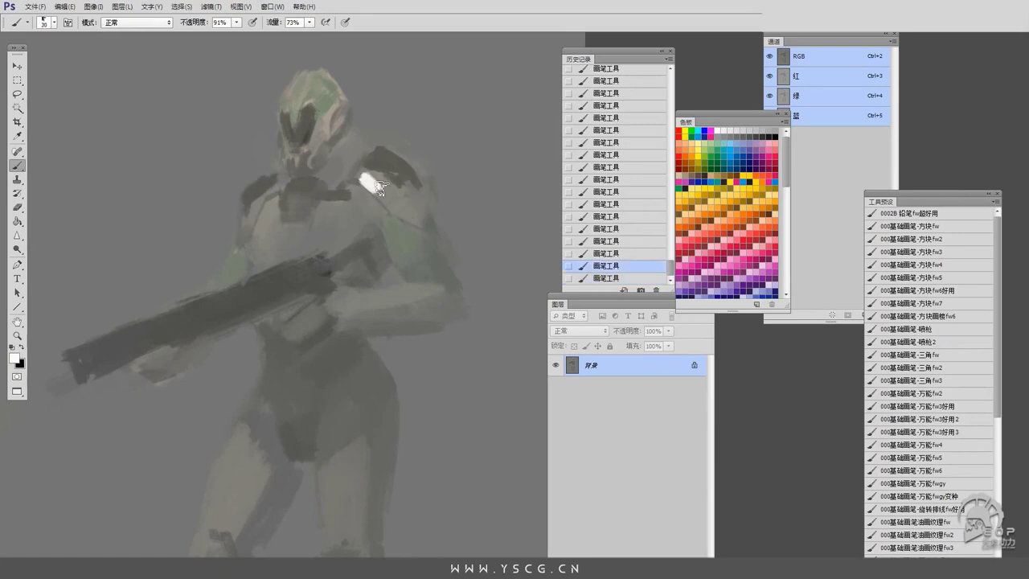
pyautogui.moveTo(374, 196); pyautogui.dragTo(392, 217)
pyautogui.press(']')
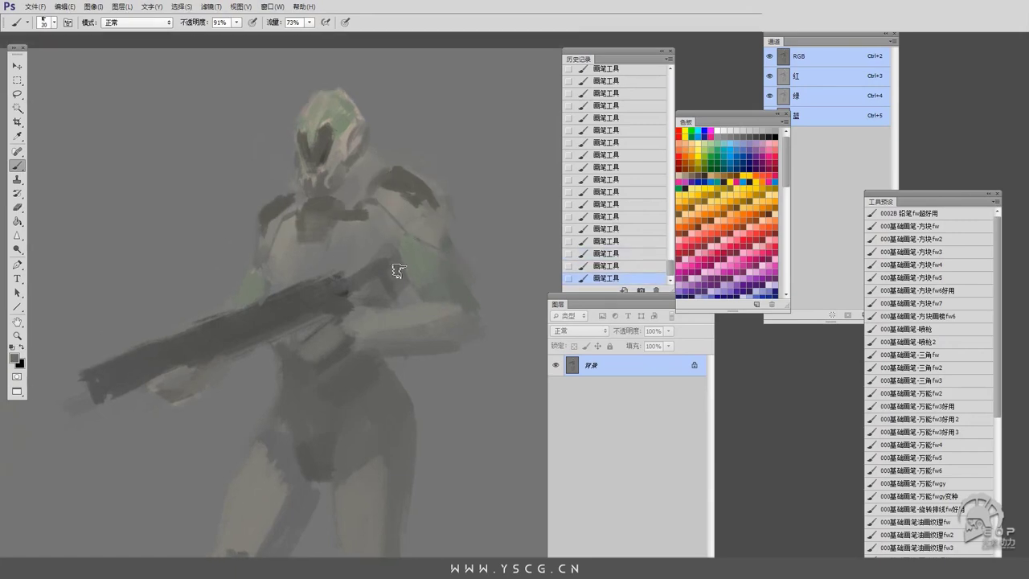
pyautogui.press('[')
pyautogui.keyDown('alt'); pyautogui.click(377, 219); pyautogui.keyUp('alt')
pyautogui.moveTo(322, 265); pyautogui.dragTo(292, 265)
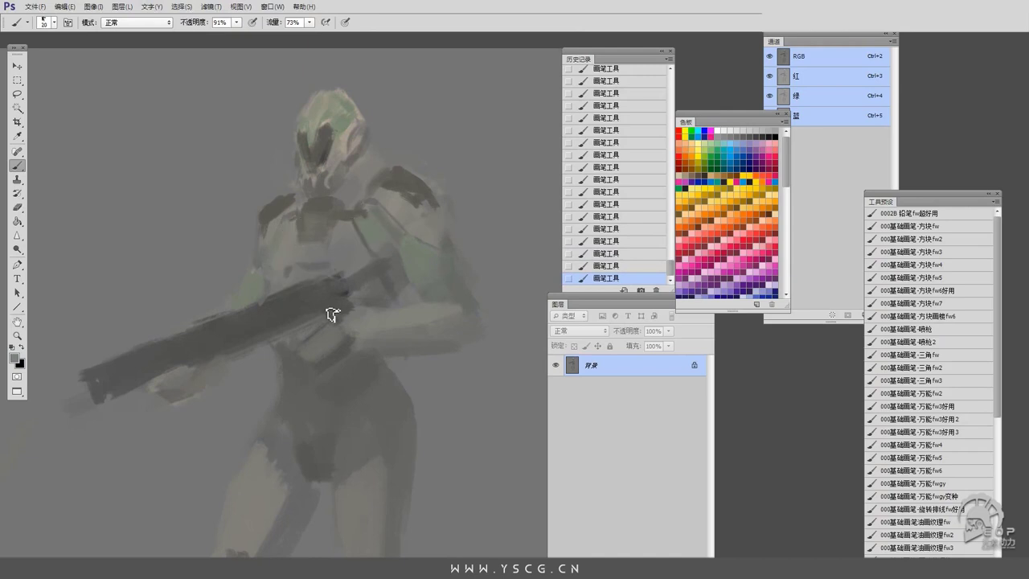
# Darken the area between the neck and rear shoulder guard and extend the green tint towards the rear elbow.
pyautogui.press(']')
pyautogui.moveTo(385, 179)
pyautogui.mouseDown()
pyautogui.moveTo(352, 193)
pyautogui.moveTo(355, 203)
pyautogui.moveTo(304, 209)
pyautogui.moveTo(375, 175)
pyautogui.mouseUp()
pyautogui.press('[')
pyautogui.moveTo(428, 300); pyautogui.dragTo(440, 259)
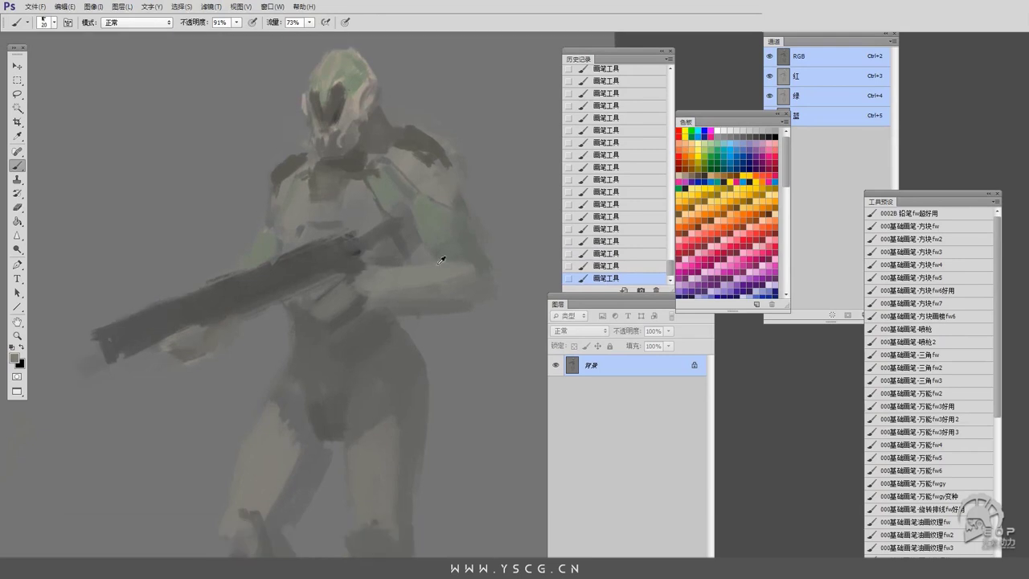
# Enlarge the brush and paint a dark belt and hip guards around the waist.
pyautogui.moveTo(371, 320)
pyautogui.mouseDown()
pyautogui.moveTo(263, 354)
pyautogui.moveTo(277, 337)
pyautogui.moveTo(385, 340)
pyautogui.moveTo(396, 314)
pyautogui.moveTo(264, 356)
pyautogui.moveTo(409, 267)
pyautogui.moveTo(353, 316)
pyautogui.moveTo(307, 311)
pyautogui.moveTo(329, 317)
pyautogui.moveTo(377, 303)
pyautogui.moveTo(346, 303)
pyautogui.mouseUp()
pyautogui.press(']')
pyautogui.press(']')
pyautogui.press(']')
pyautogui.press(']')
pyautogui.press('[')
pyautogui.press(']')
pyautogui.moveTo(346, 303); pyautogui.dragTo(359, 375)
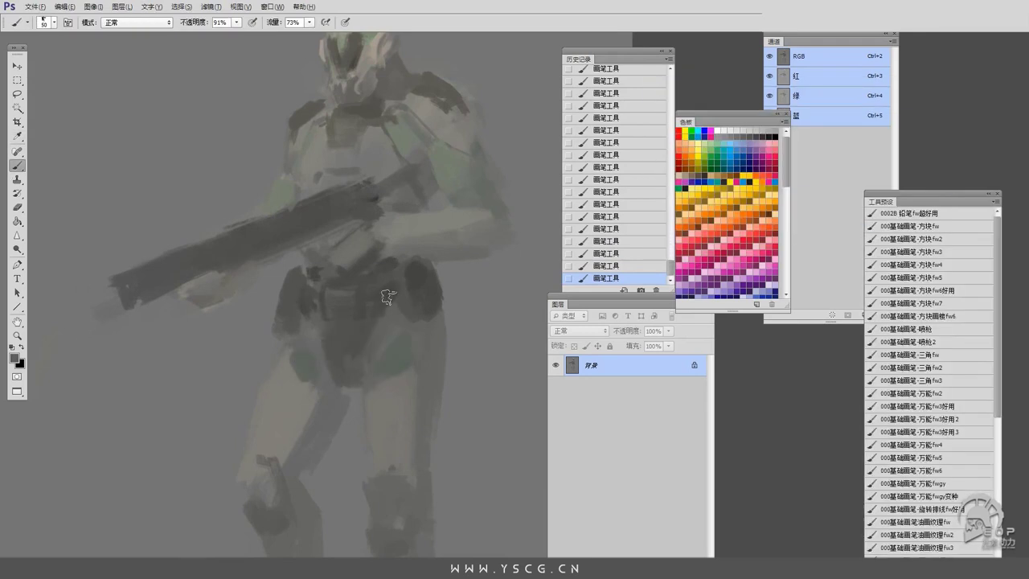
# Sample colours from the painting and refine the groin armour and the knee guards.
pyautogui.keyDown('alt'); pyautogui.click(354, 371); pyautogui.keyUp('alt')
pyautogui.moveTo(354, 371)
pyautogui.mouseDown()
pyautogui.moveTo(333, 340)
pyautogui.moveTo(337, 353)
pyautogui.mouseUp()
pyautogui.keyDown('alt'); pyautogui.click(330, 340); pyautogui.keyUp('alt')
pyautogui.moveTo(356, 479); pyautogui.dragTo(369, 450)
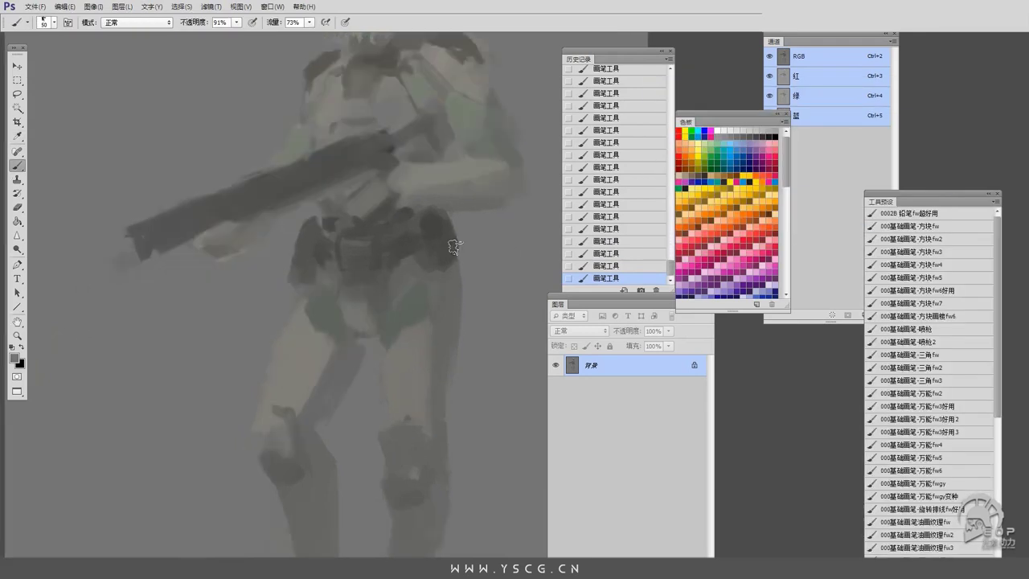
# Step back and forward through the last two strokes for comparison, and paint dark grip details around the hand under the rifle.
pyautogui.scroll(-2, 483, 270)
pyautogui.hotkey('ctrl', 'alt', 'z')
pyautogui.hotkey('ctrl', 'alt', 'z')
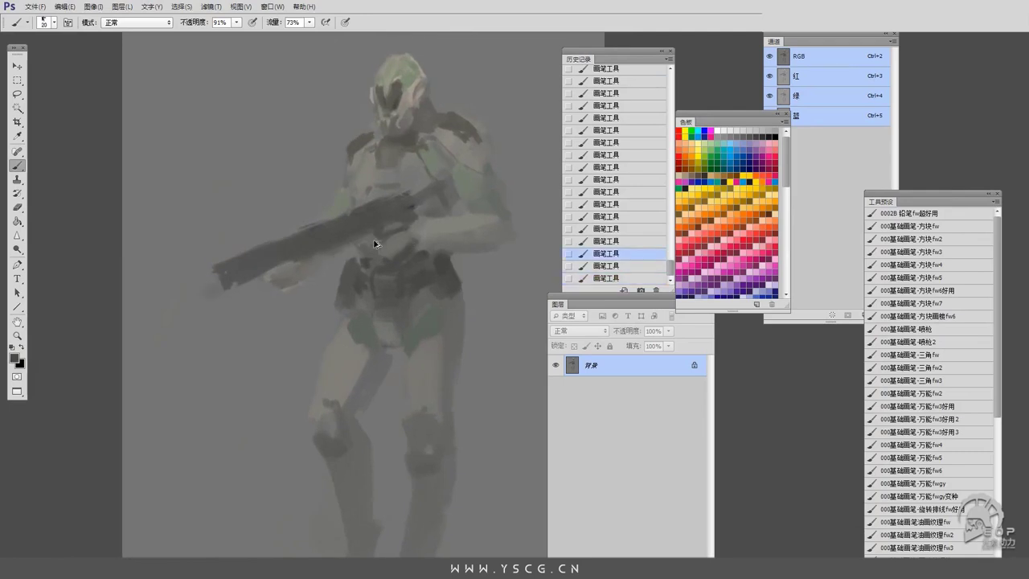
pyautogui.hotkey('ctrl', 'shift', 'z')
pyautogui.hotkey('ctrl', 'shift', 'z')
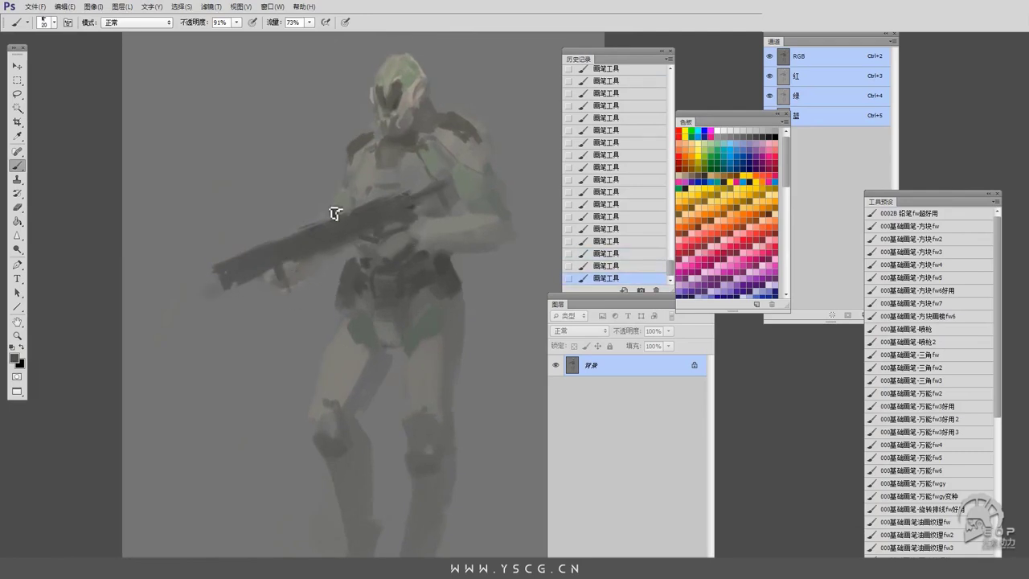
pyautogui.moveTo(280, 257); pyautogui.dragTo(285, 264)
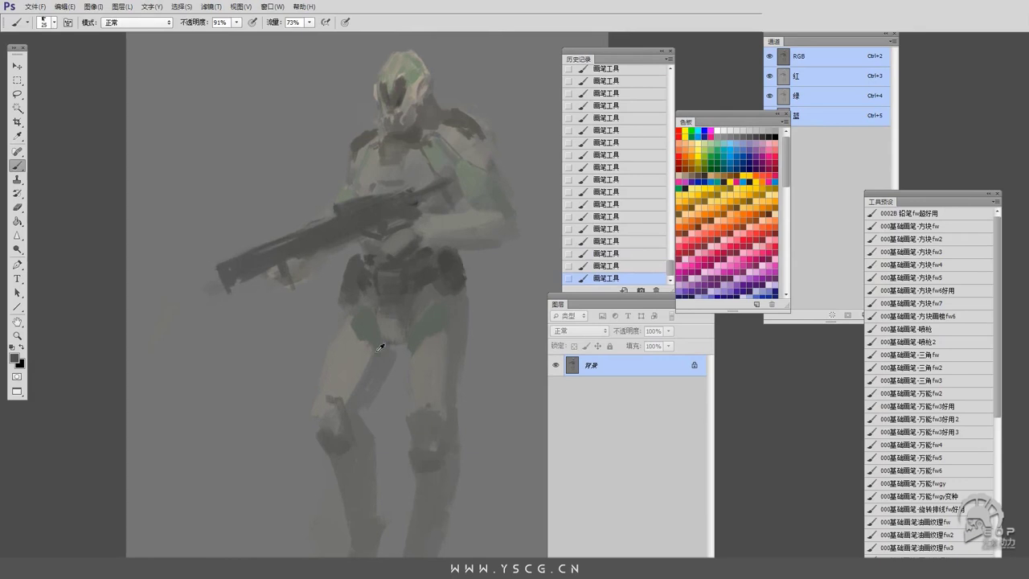
# Sample colours from the painting and darken the hips and the outer edge of the rear thigh.
pyautogui.moveTo(380, 348); pyautogui.dragTo(483, 282)
pyautogui.moveTo(471, 229); pyautogui.dragTo(404, 262)
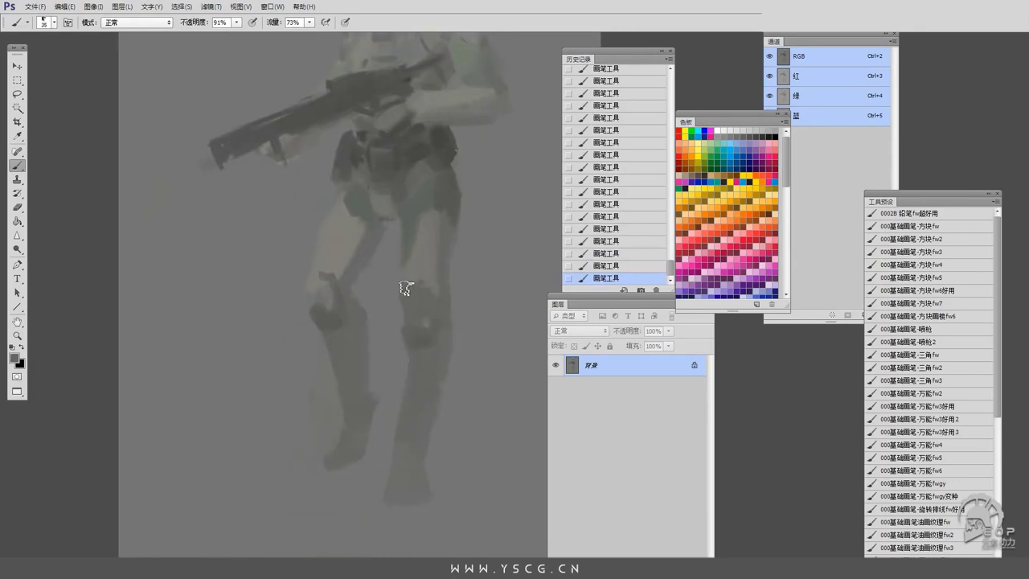
pyautogui.scroll(-2, 416, 283)
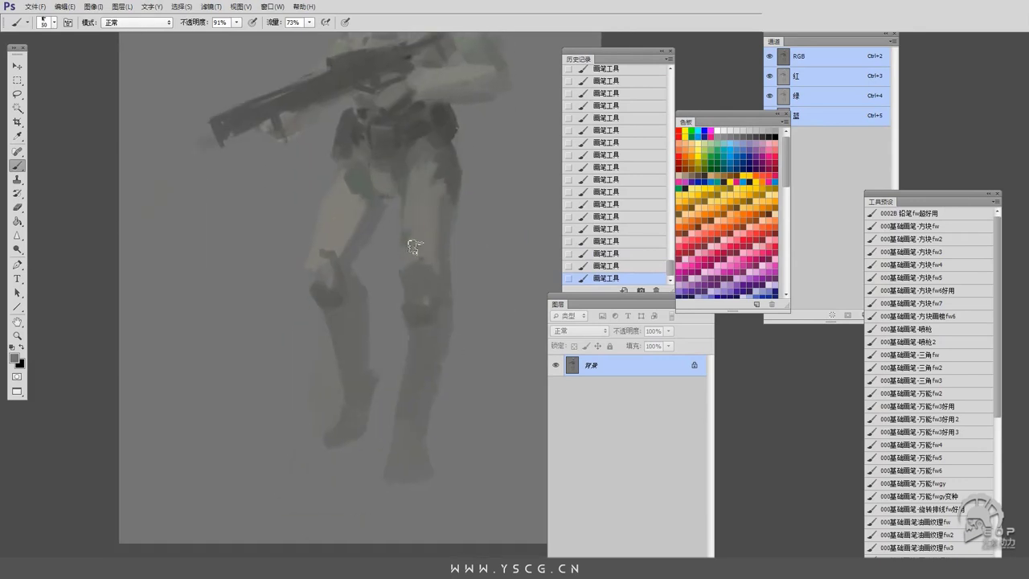
pyautogui.scroll(-5, 402, 321)
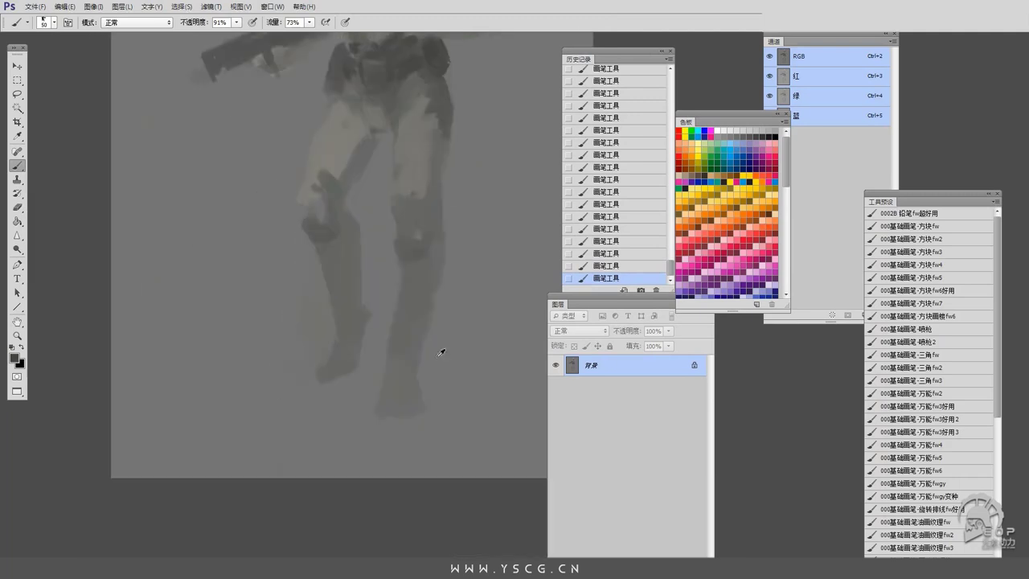
# Paint dark shin armour and boots on both lower legs, enlarging the brush for the broader strokes.
pyautogui.moveTo(398, 262); pyautogui.dragTo(416, 351)
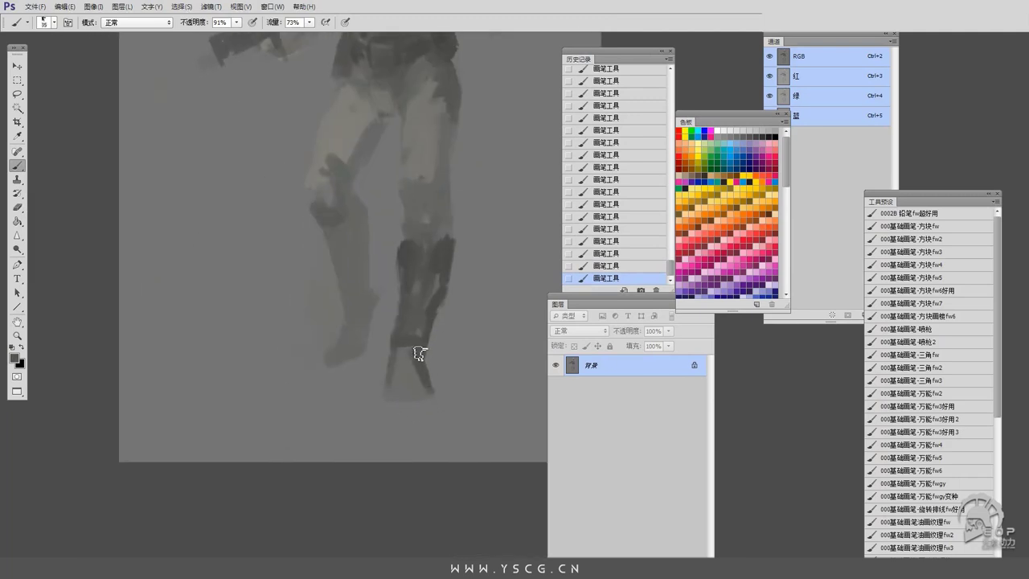
pyautogui.moveTo(412, 238)
pyautogui.mouseDown()
pyautogui.moveTo(459, 303)
pyautogui.moveTo(418, 321)
pyautogui.moveTo(466, 322)
pyautogui.mouseUp()
pyautogui.press(']')
pyautogui.press(']')
pyautogui.press(']')
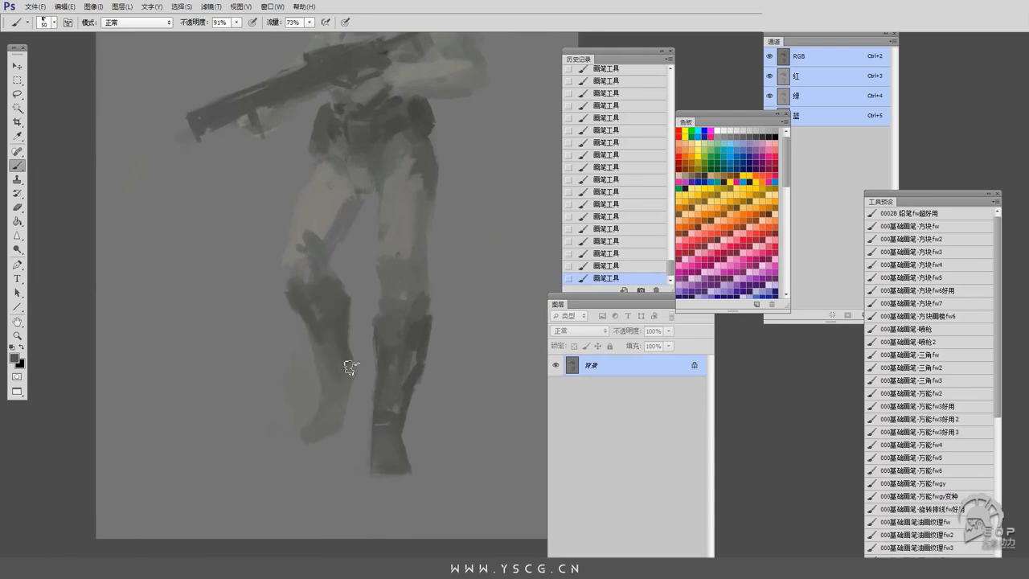
pyautogui.moveTo(349, 362); pyautogui.dragTo(320, 390)
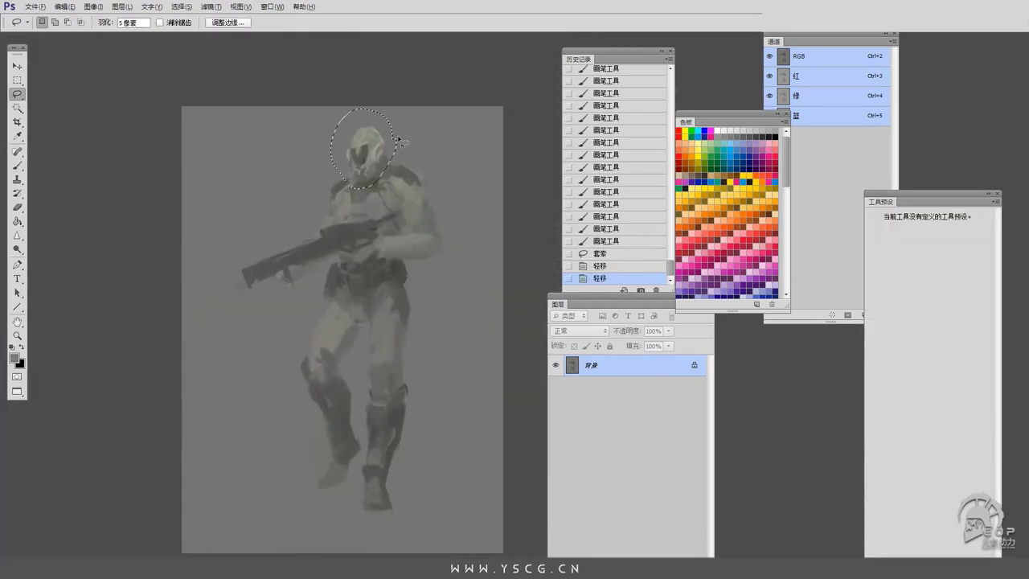
# Apply a free transform to the lassoed head and clear the selection.
pyautogui.hotkey('ctrl', 't')
pyautogui.press('Return')
pyautogui.hotkey('ctrl', 'd')
# Lasso the whole figure, adjust its proportions with Free Transform, and clear the selection.
pyautogui.moveTo(365, 552)
pyautogui.mouseDown()
pyautogui.moveTo(446, 371)
pyautogui.moveTo(366, 553)
pyautogui.mouseUp()
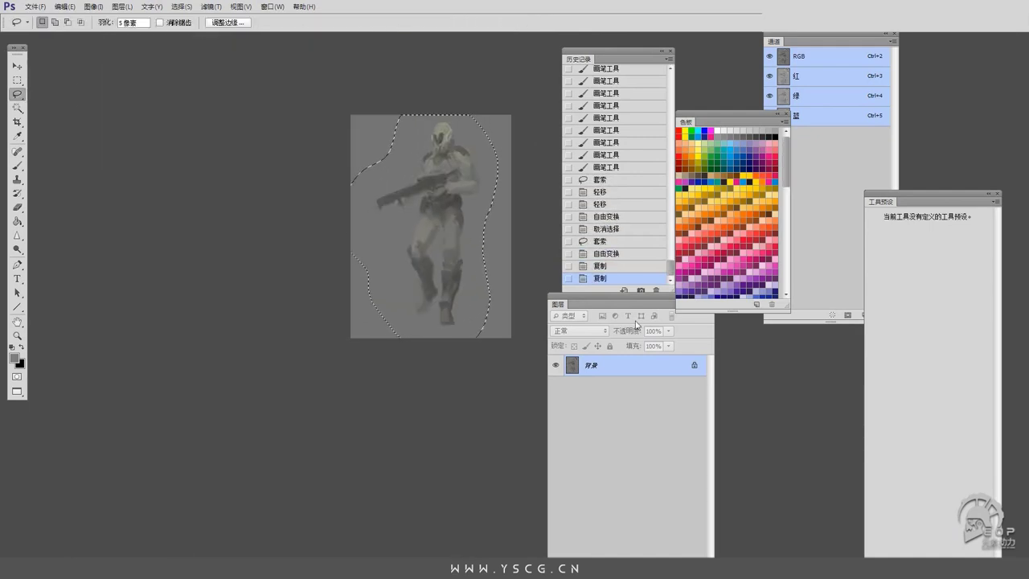
pyautogui.hotkey('ctrl', 't')
pyautogui.hotkey('ctrl', '+')
pyautogui.press('Return')
pyautogui.hotkey('ctrl', 'd')
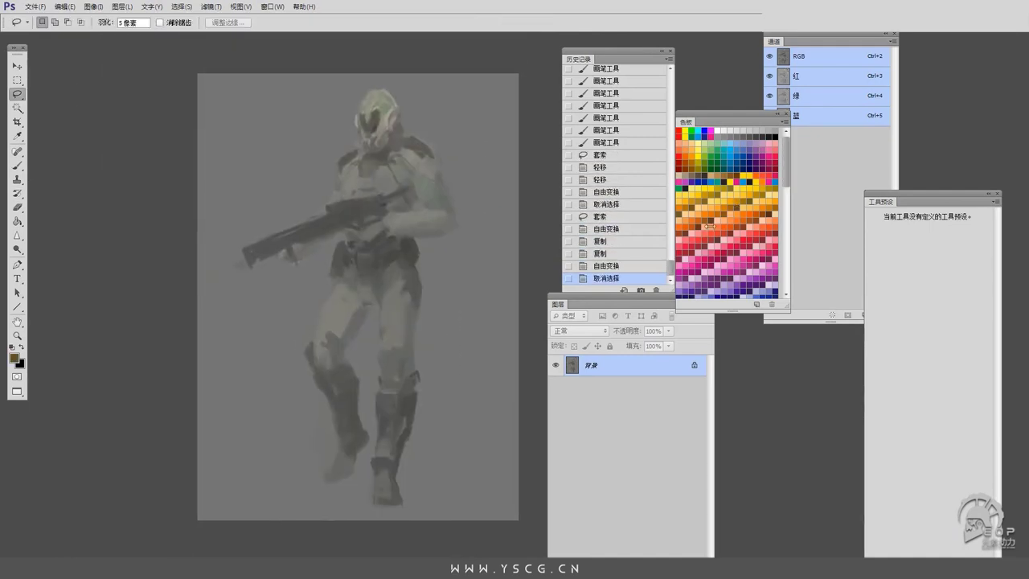
# Paint brown accents on both knee guards and the belt with the Brush tool.
pyautogui.press('b')
pyautogui.moveTo(383, 346); pyautogui.dragTo(390, 364)
pyautogui.moveTo(314, 341); pyautogui.dragTo(322, 378)
pyautogui.moveTo(356, 259); pyautogui.dragTo(351, 262)
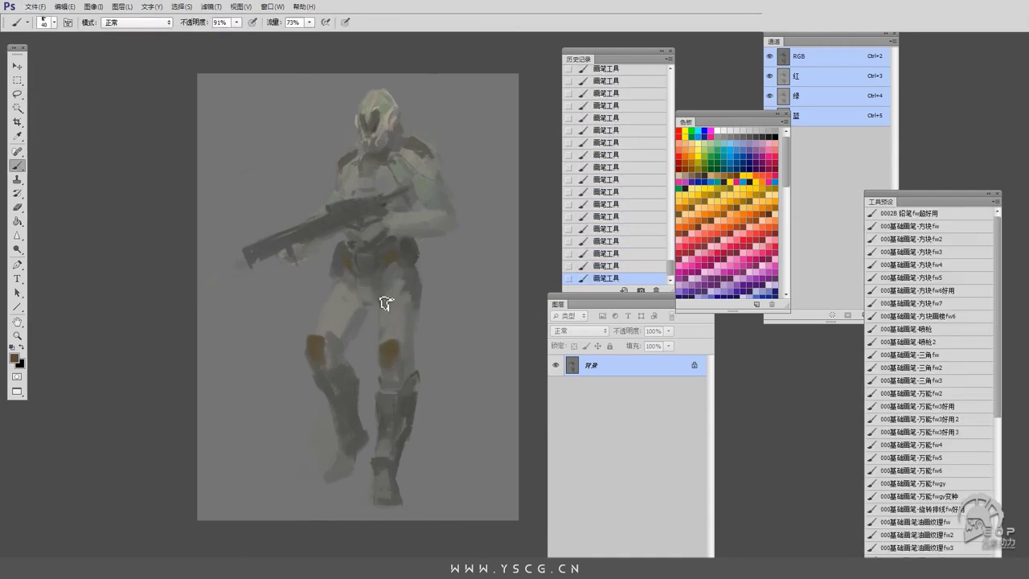
# Reduce the brush and add brown accents to both shoulder guards, the hip guards and the centre of the upper chest.
pyautogui.hotkey('ctrl', '+')
pyautogui.press('[')
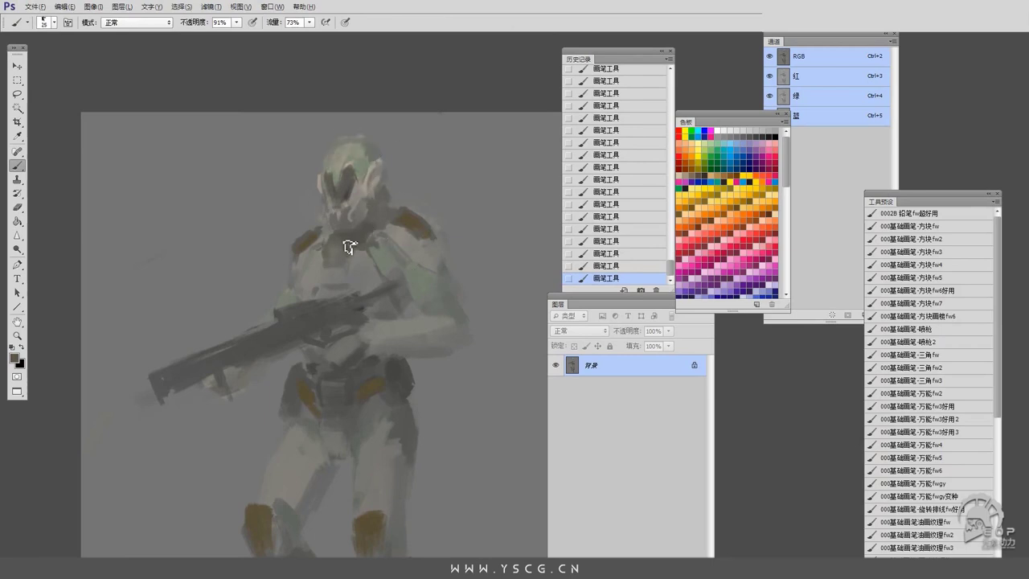
pyautogui.press('[')
pyautogui.moveTo(392, 213); pyautogui.dragTo(354, 247)
pyautogui.hotkey('ctrl', 'z')
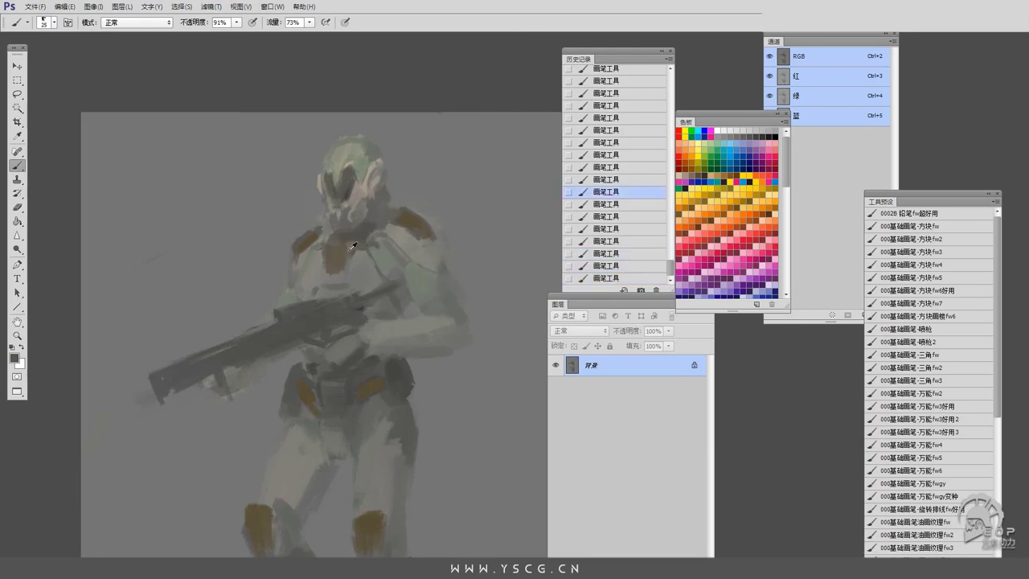
# Add brown accents to the upper-arm edges and rear forearm, and darken the elbow with a smaller brush.
pyautogui.scroll(-1, 389, 218)
pyautogui.press('[')
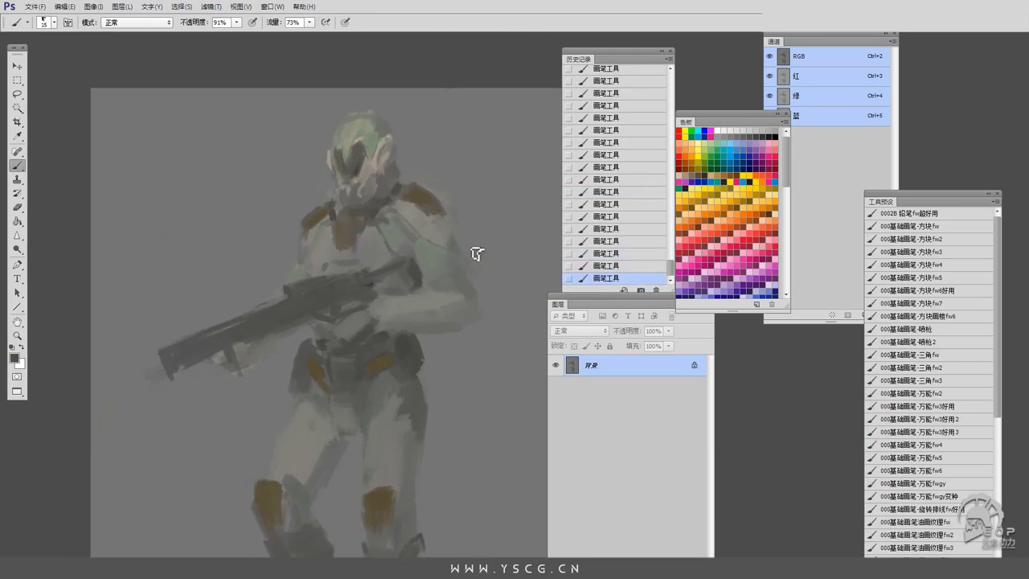
pyautogui.scroll(-2, 404, 184)
pyautogui.scroll(-1, 404, 184)
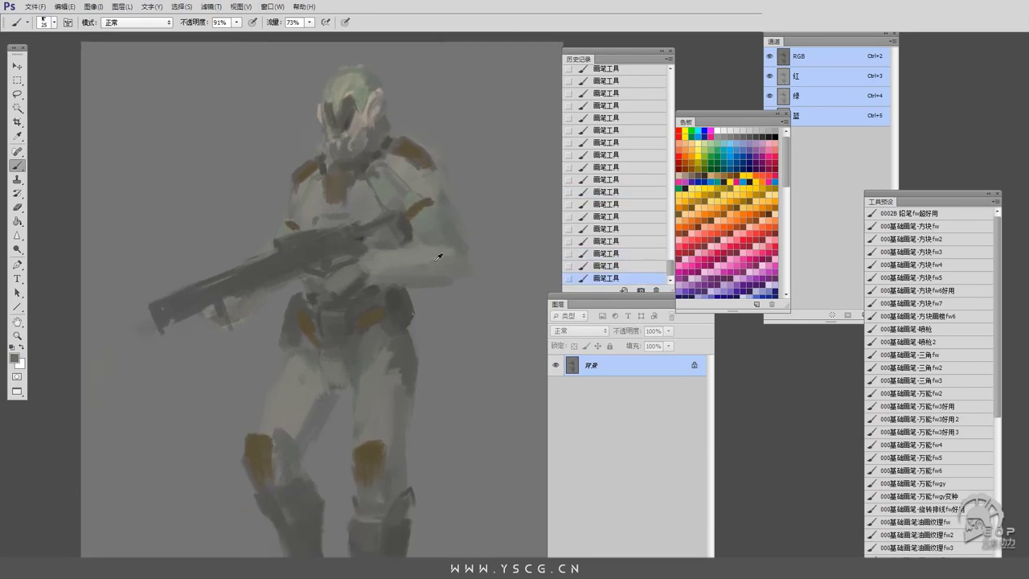
pyautogui.press('[')
pyautogui.moveTo(439, 256)
pyautogui.mouseDown()
pyautogui.moveTo(410, 155)
pyautogui.moveTo(405, 262)
pyautogui.moveTo(432, 280)
pyautogui.moveTo(428, 229)
pyautogui.moveTo(367, 272)
pyautogui.moveTo(468, 276)
pyautogui.moveTo(460, 235)
pyautogui.mouseUp()
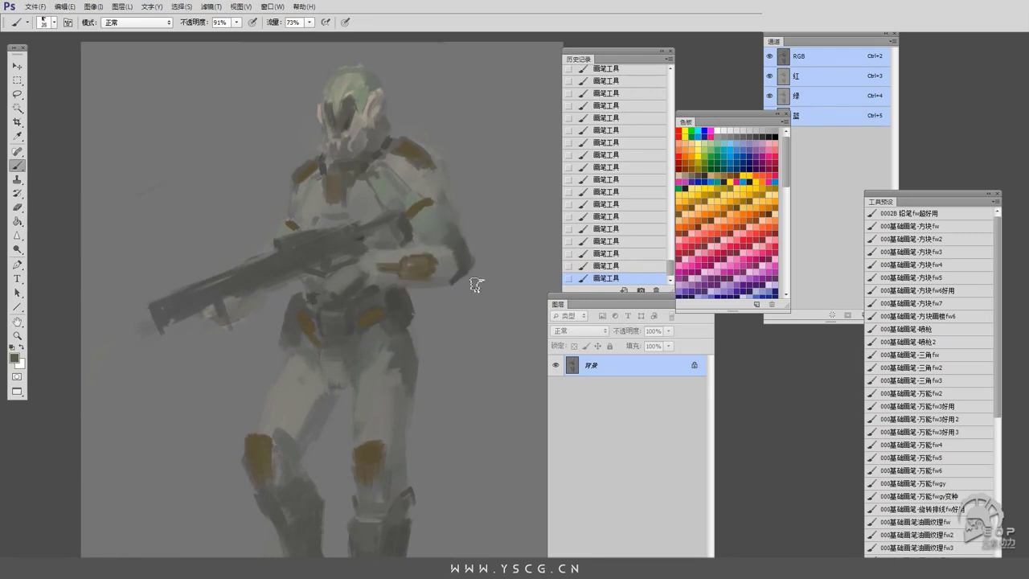
# Extend the rifle's barrel with dark strokes and lighten the abdomen and the hand beneath the rifle.
pyautogui.moveTo(363, 233)
pyautogui.mouseDown()
pyautogui.moveTo(203, 317)
pyautogui.moveTo(138, 319)
pyautogui.mouseUp()
pyautogui.scroll(-1, 406, 215)
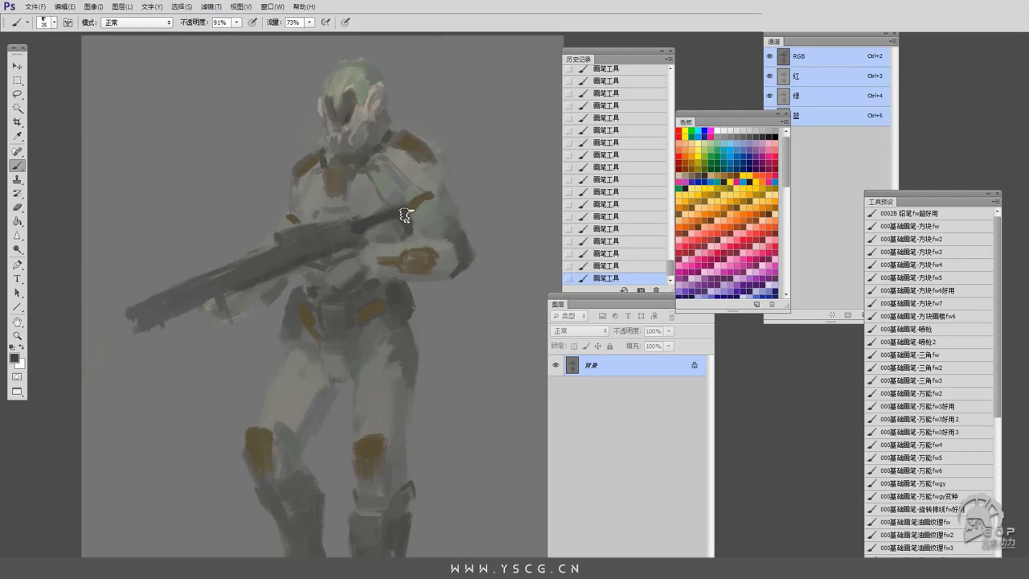
pyautogui.keyDown('alt'); pyautogui.click(341, 277); pyautogui.keyUp('alt')
pyautogui.moveTo(331, 285); pyautogui.dragTo(350, 267)
pyautogui.moveTo(381, 262); pyautogui.dragTo(399, 242)
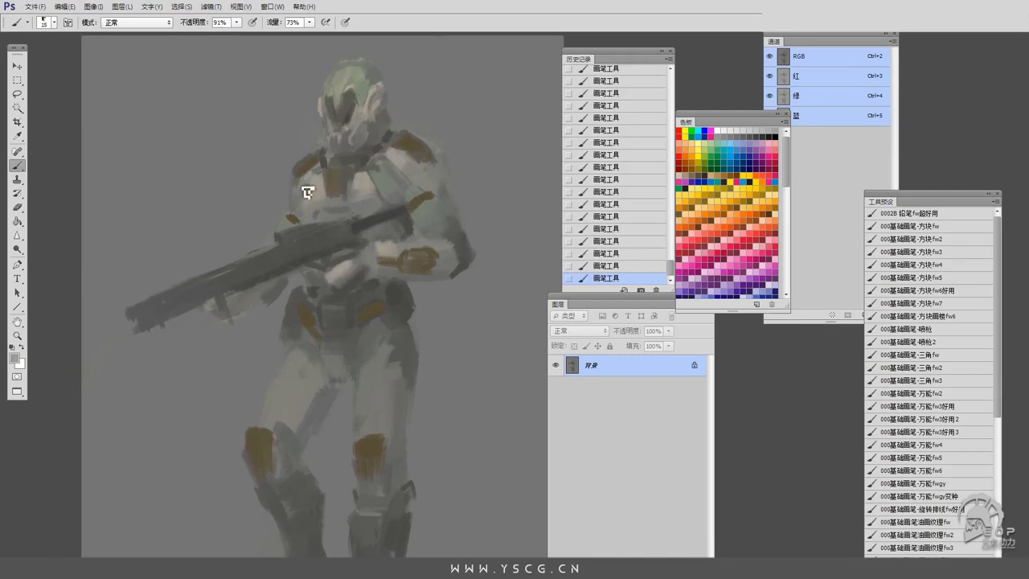
# Brighten the helmet and chest plates using the Dodge tool on highlights at 77% exposure.
pyautogui.click(16, 250)
pyautogui.moveTo(333, 88); pyautogui.dragTo(354, 149)
pyautogui.moveTo(313, 177); pyautogui.dragTo(382, 213)
pyautogui.hotkey('ctrl', '-')
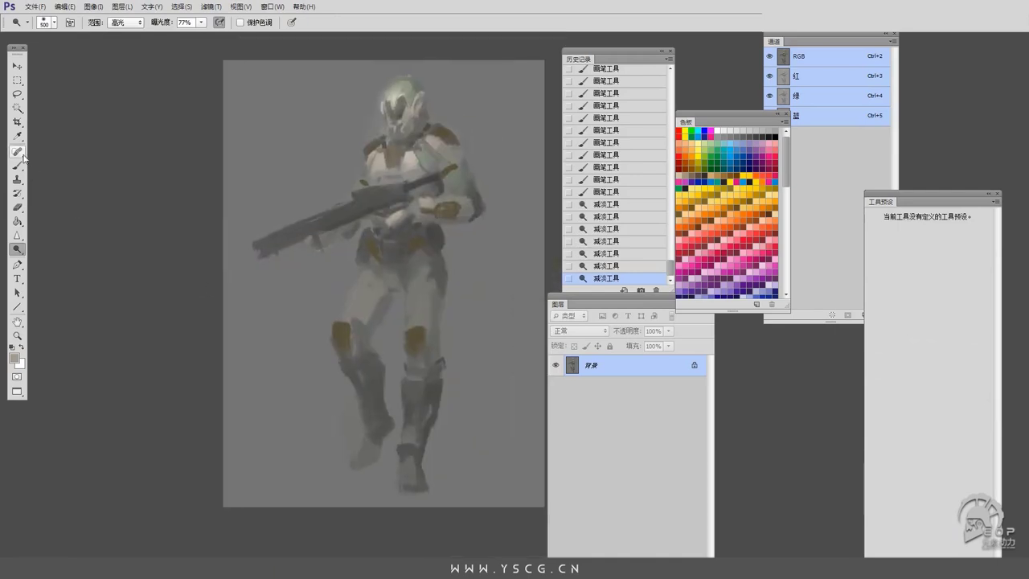
# Paint a light plate on the front thigh, darken the groin armour and add dark shadows to the brown knee guards.
pyautogui.press('b')
pyautogui.moveTo(406, 325)
pyautogui.mouseDown()
pyautogui.moveTo(390, 291)
pyautogui.moveTo(405, 275)
pyautogui.moveTo(362, 307)
pyautogui.mouseUp()
pyautogui.keyDown('alt'); pyautogui.click(378, 282); pyautogui.keyUp('alt')
pyautogui.press(']')
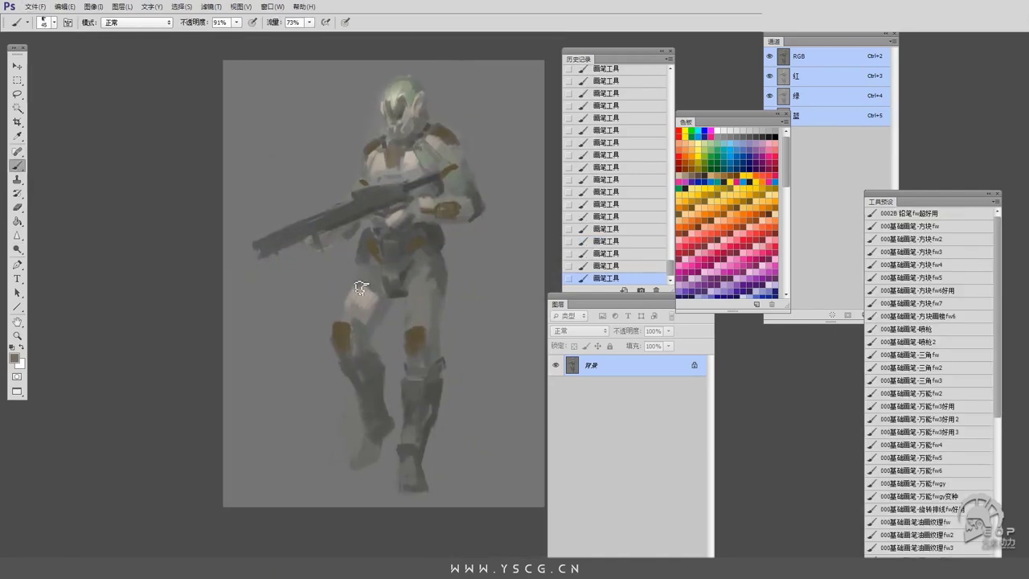
pyautogui.keyDown('alt'); pyautogui.click(378, 274); pyautogui.keyUp('alt')
pyautogui.press('[')
pyautogui.press('[')
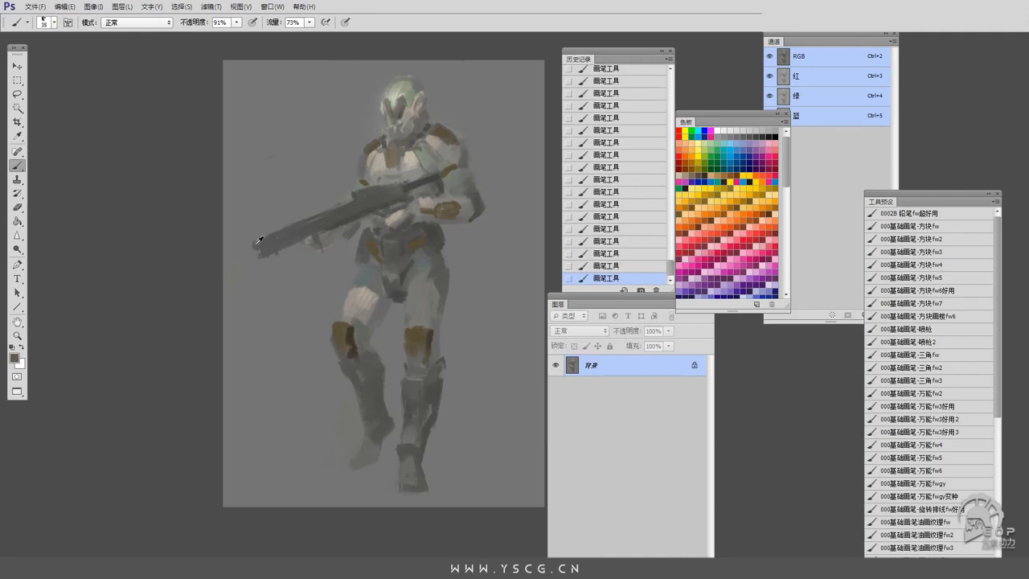
# Refine the rifle's body and stock with dark strokes from a small brush.
pyautogui.hotkey('ctrl', '+')
pyautogui.hotkey('ctrl', '-')
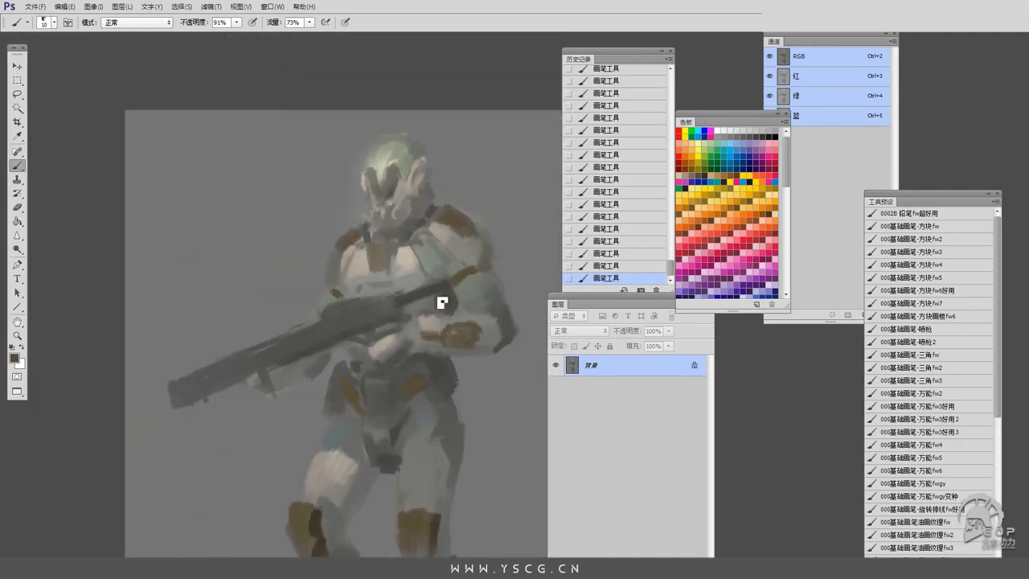
pyautogui.moveTo(438, 298); pyautogui.dragTo(223, 225)
# Load the brush preset 000基础画笔-万能fw3好用2, move the preset list aside and zoom in on the helmet.
pyautogui.click(930, 419)
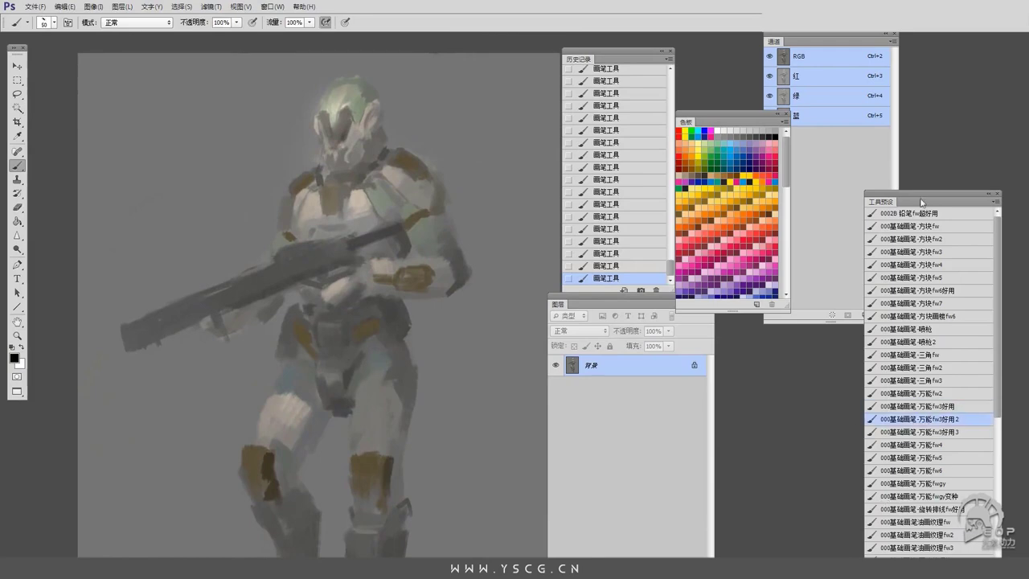
pyautogui.moveTo(892, 201); pyautogui.dragTo(869, 225)
pyautogui.scroll(5, 405, 268)
pyautogui.moveTo(405, 268); pyautogui.dragTo(457, 307)
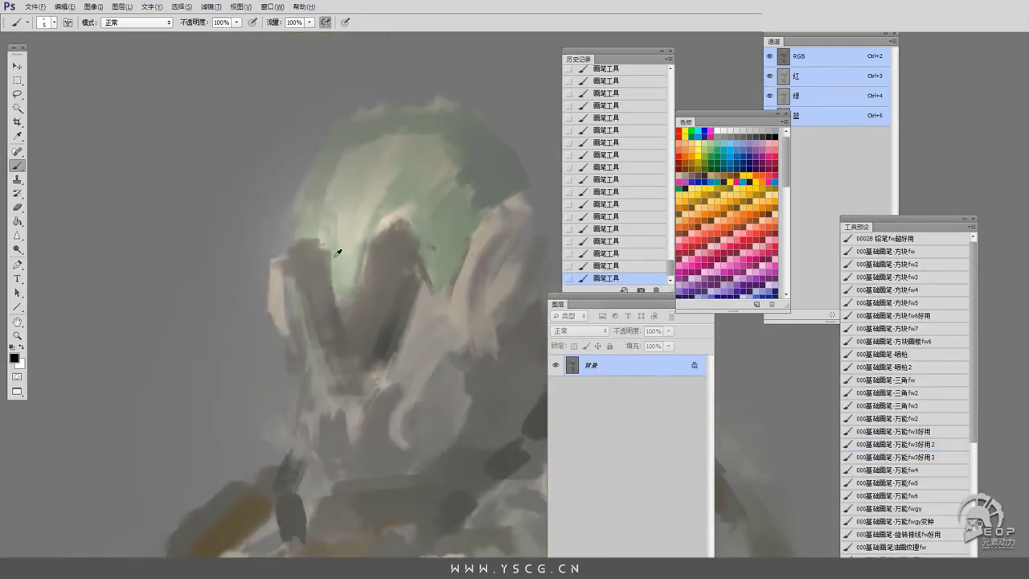
# Shrink the brush and define the dark V-shaped visor and its edges with colours sampled from the helmet.
pyautogui.press('[')
pyautogui.press('[')
pyautogui.press('[')
pyautogui.press('[')
pyautogui.keyDown('alt'); pyautogui.click(333, 292); pyautogui.keyUp('alt')
pyautogui.moveTo(333, 292)
pyautogui.mouseDown()
pyautogui.moveTo(345, 266)
pyautogui.moveTo(278, 272)
pyautogui.mouseUp()
pyautogui.scroll(-3, 390, 310)
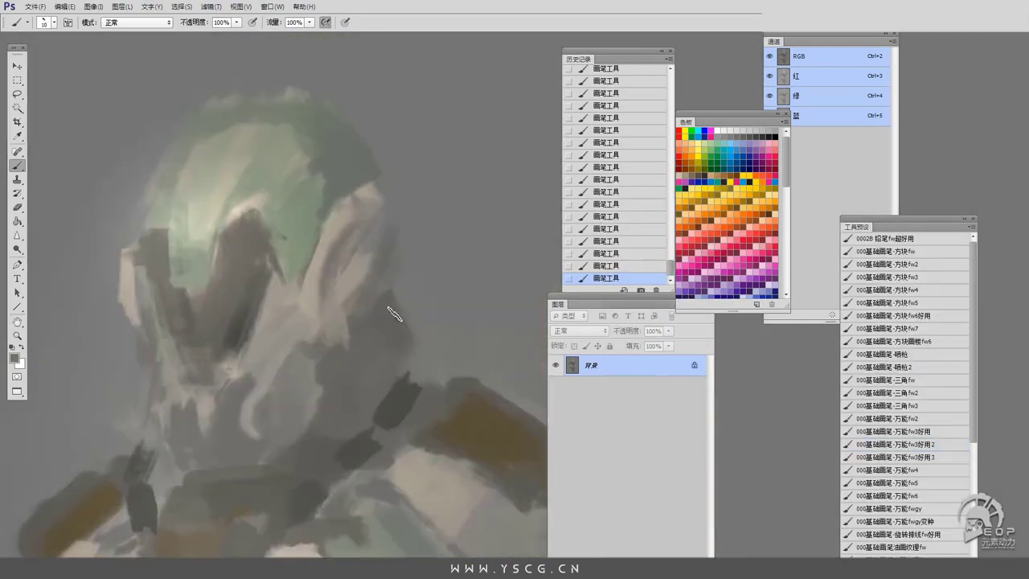
pyautogui.moveTo(427, 207); pyautogui.dragTo(470, 285)
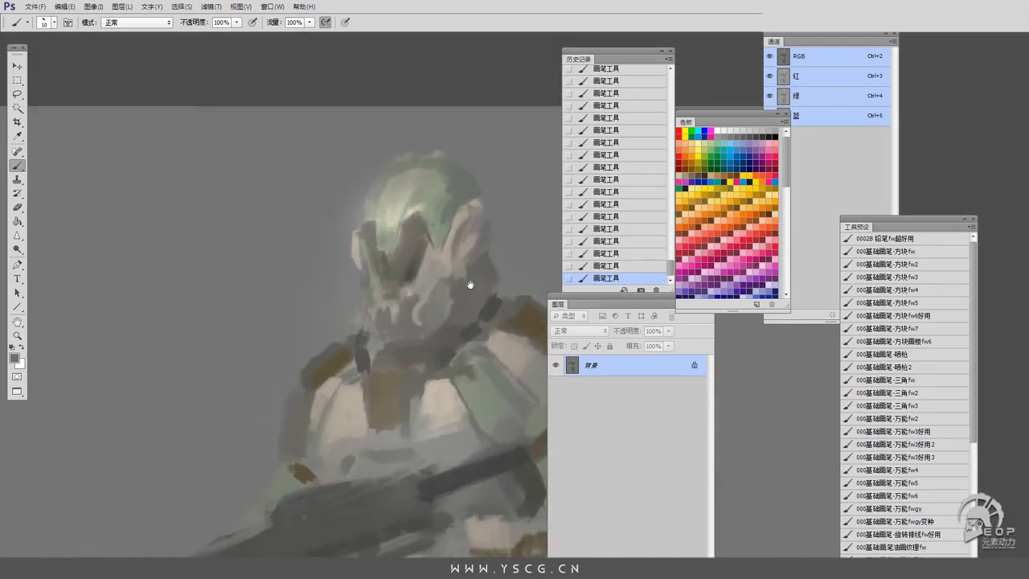
pyautogui.keyDown('alt'); pyautogui.click(406, 287); pyautogui.keyUp('alt')
pyautogui.moveTo(406, 287); pyautogui.dragTo(378, 282)
# Paint white highlights on the helmet's ear pieces, the visor rim and the mouthpiece.
pyautogui.press('x')
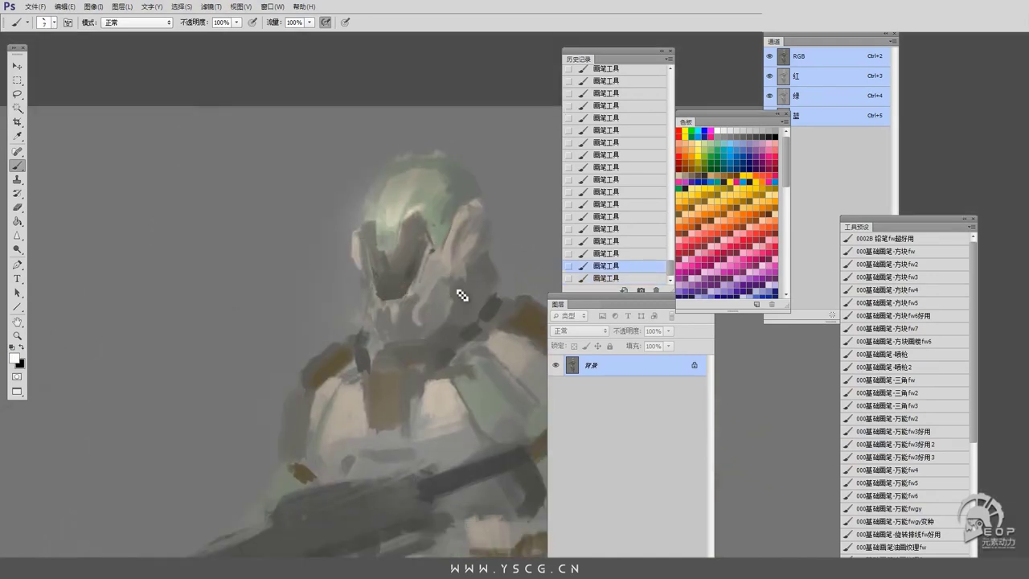
pyautogui.moveTo(448, 242); pyautogui.dragTo(450, 231)
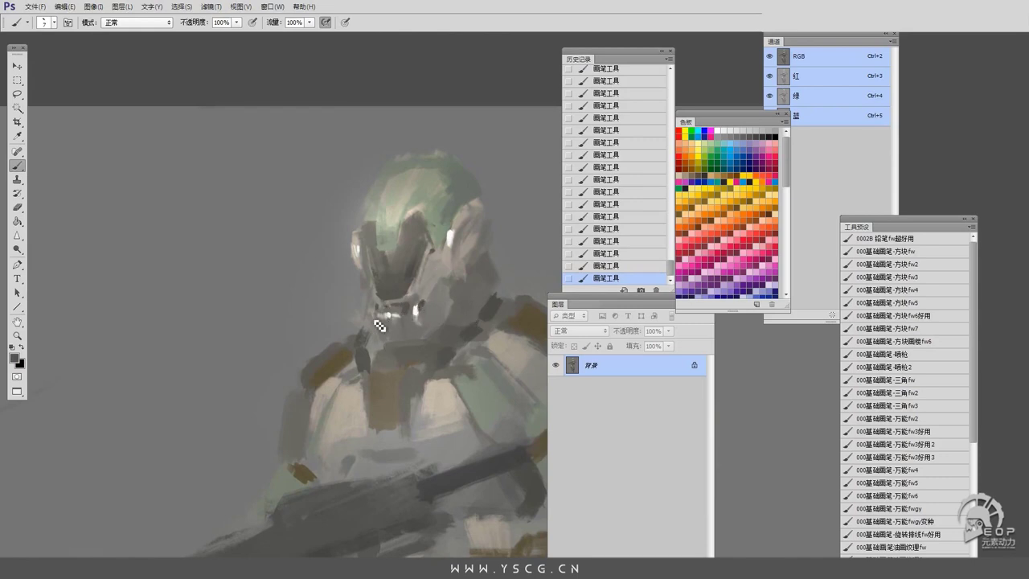
pyautogui.press('x')
pyautogui.moveTo(425, 318); pyautogui.dragTo(423, 304)
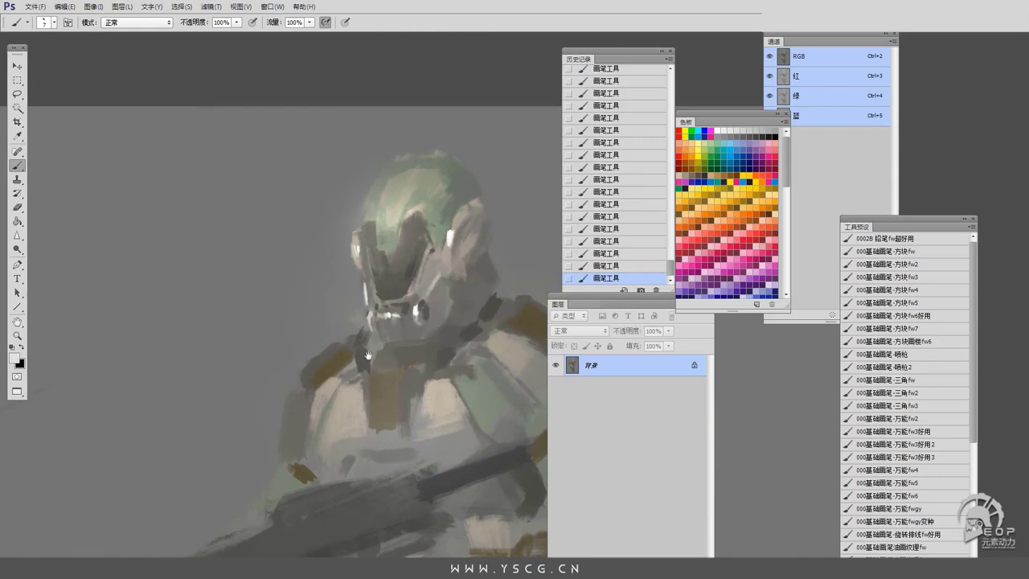
# Detail the mask below the visor with grey plates, dark gaps and a round side filter.
pyautogui.moveTo(367, 355); pyautogui.dragTo(375, 357)
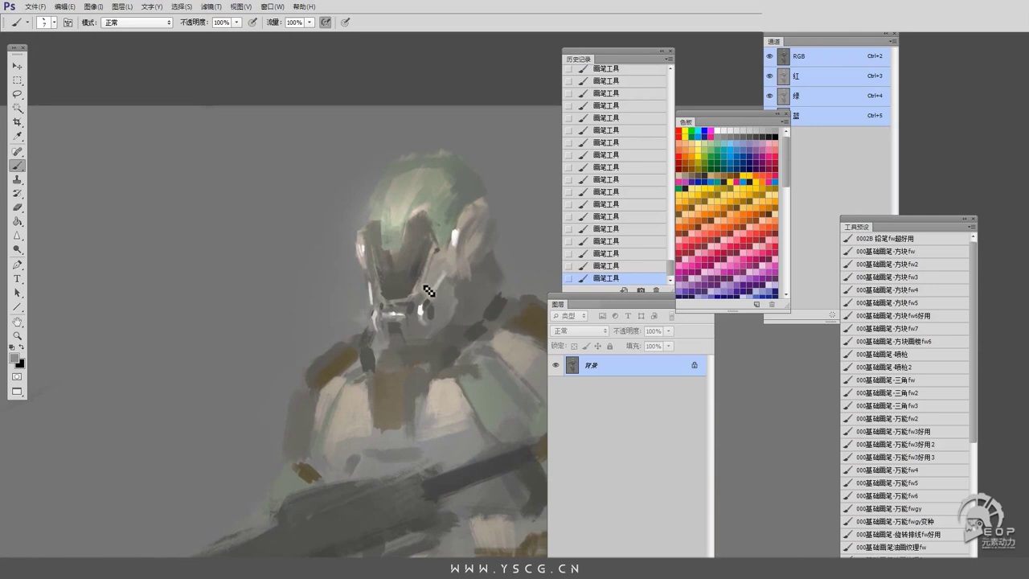
pyautogui.scroll(-1, 429, 291)
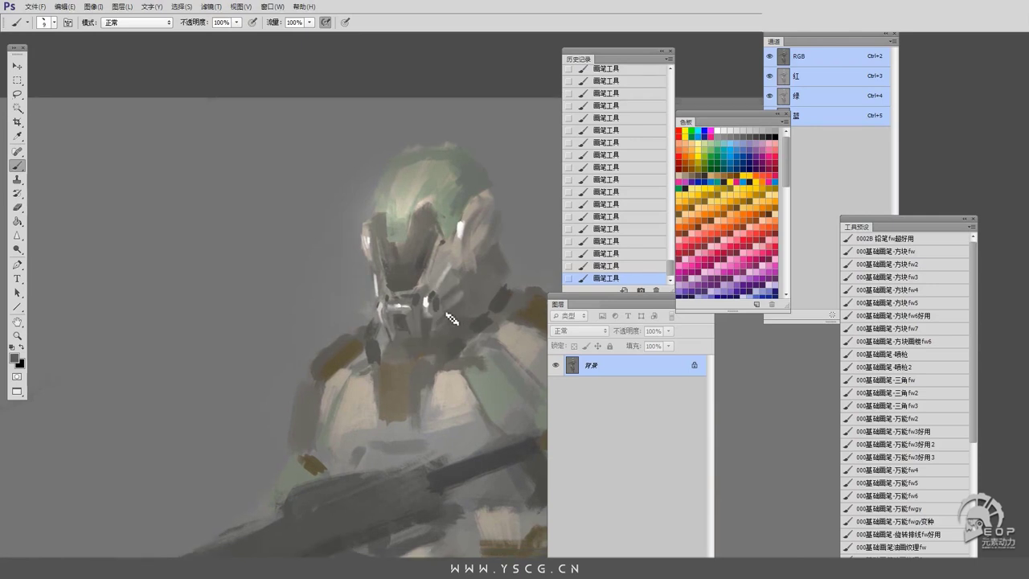
pyautogui.moveTo(450, 324); pyautogui.dragTo(382, 313)
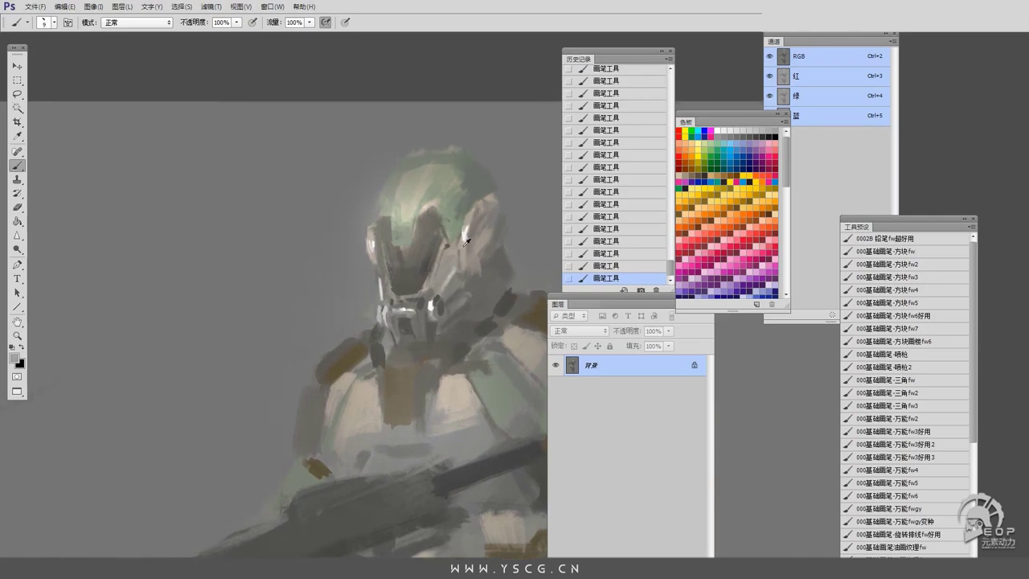
# Refine the ear piece and rear edge of the helmet, and add a dark stroke behind the jaw.
pyautogui.moveTo(487, 249); pyautogui.dragTo(503, 209)
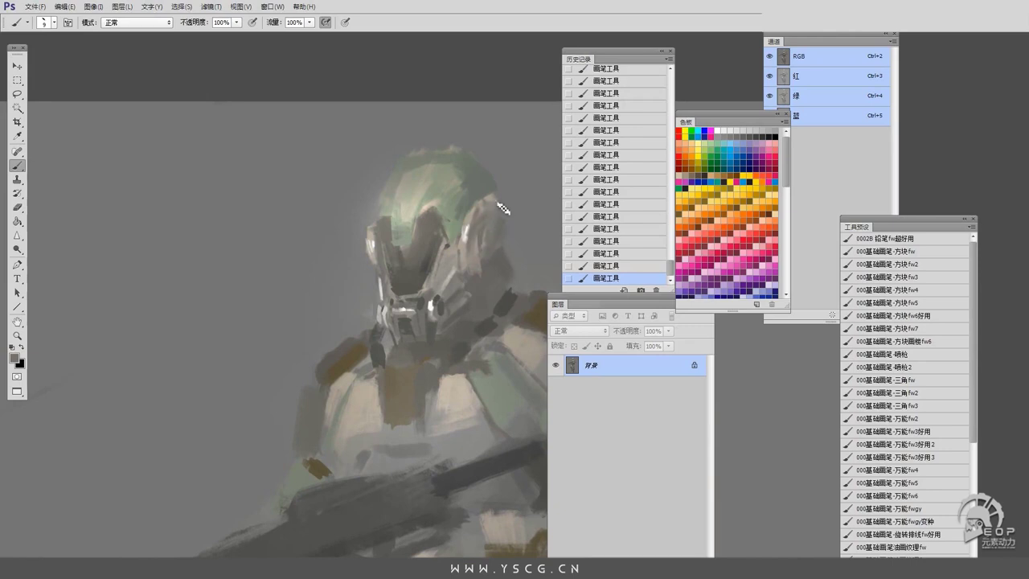
pyautogui.keyDown('alt'); pyautogui.click(493, 287); pyautogui.keyUp('alt')
pyautogui.moveTo(513, 291); pyautogui.dragTo(499, 316)
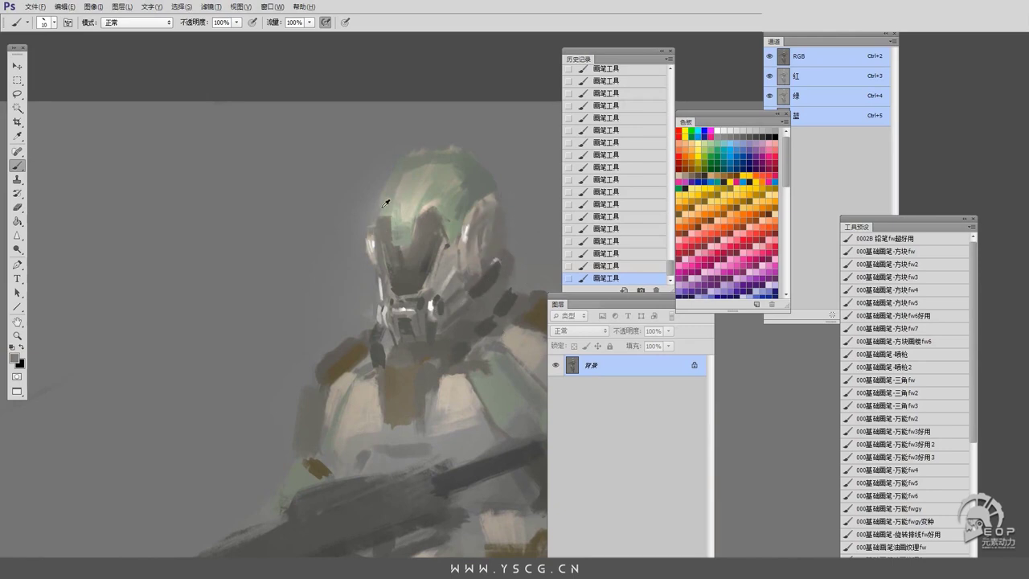
# Paint thin dark segment lines along the helmet's crest and darken the top and rear edge of the dome.
pyautogui.keyDown('alt'); pyautogui.click(406, 225); pyautogui.keyUp('alt')
pyautogui.moveTo(466, 172); pyautogui.dragTo(425, 177)
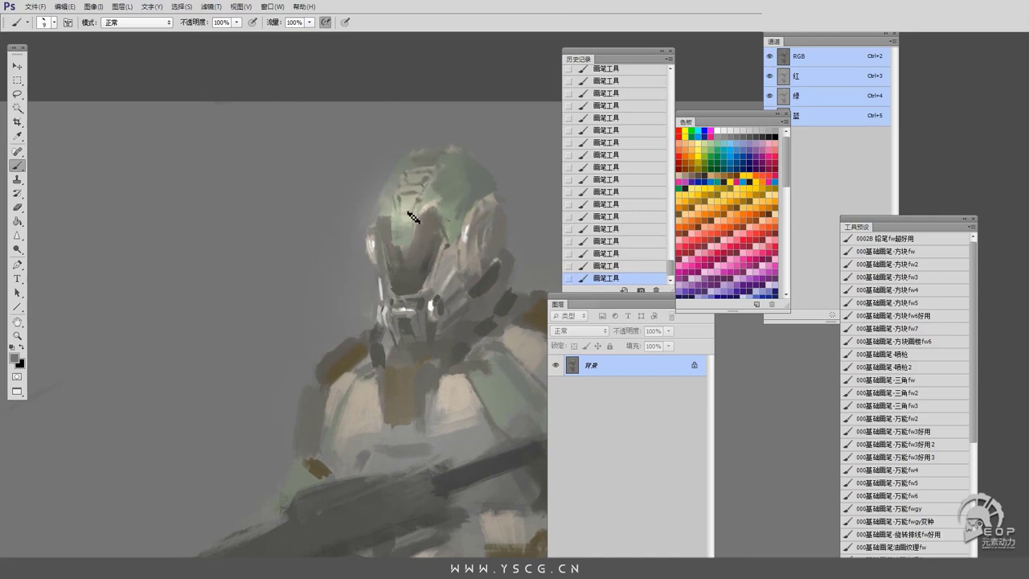
pyautogui.moveTo(412, 216)
pyautogui.mouseDown()
pyautogui.moveTo(426, 181)
pyautogui.moveTo(386, 140)
pyautogui.moveTo(419, 214)
pyautogui.moveTo(416, 172)
pyautogui.moveTo(469, 152)
pyautogui.moveTo(411, 159)
pyautogui.moveTo(454, 147)
pyautogui.mouseUp()
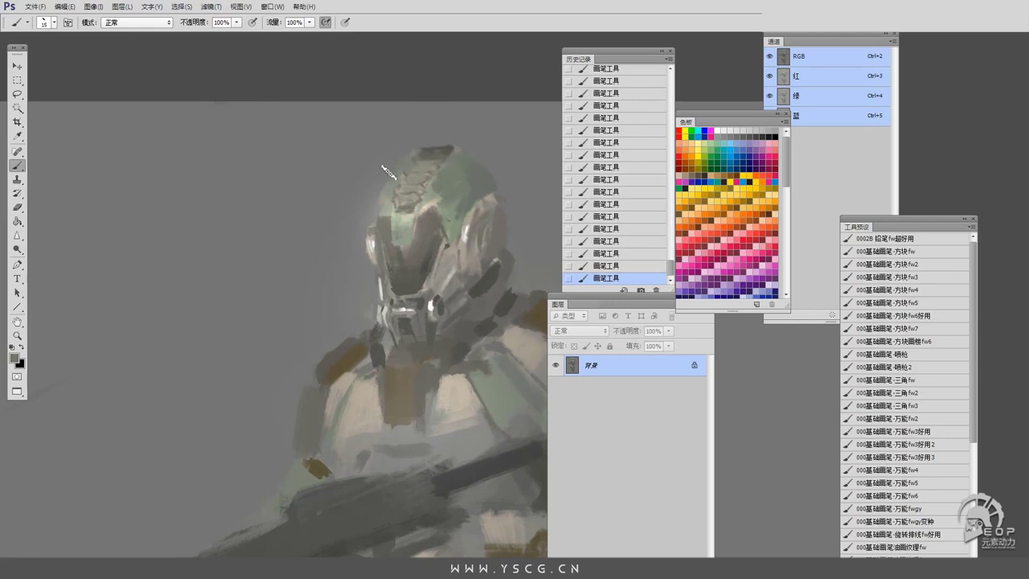
pyautogui.keyDown('alt'); pyautogui.click(474, 179); pyautogui.keyUp('alt')
pyautogui.moveTo(493, 177); pyautogui.dragTo(479, 188)
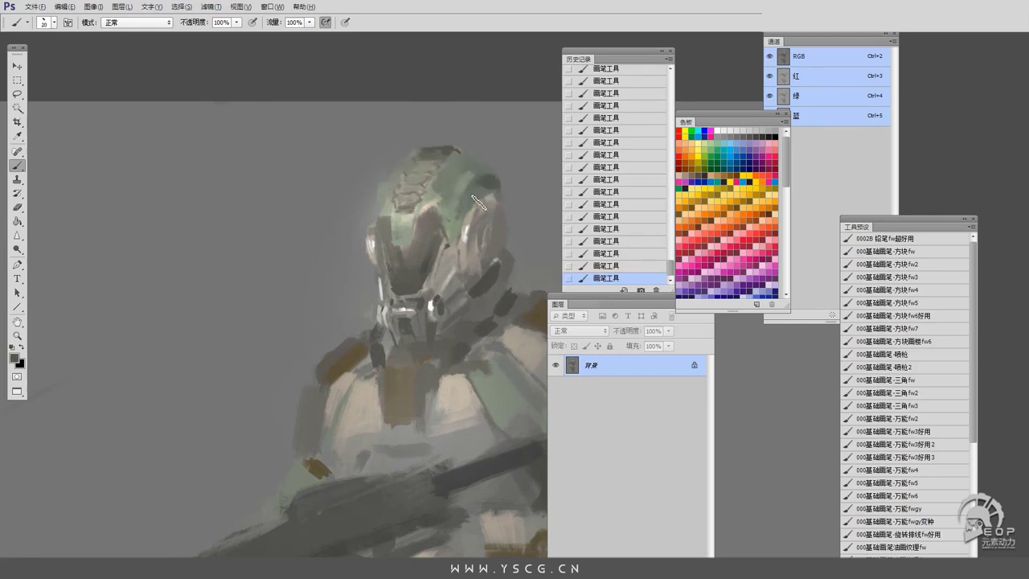
# Add a black accent behind the jaw and shade the brown shoulder patches with darker tones.
pyautogui.moveTo(483, 306); pyautogui.dragTo(469, 237)
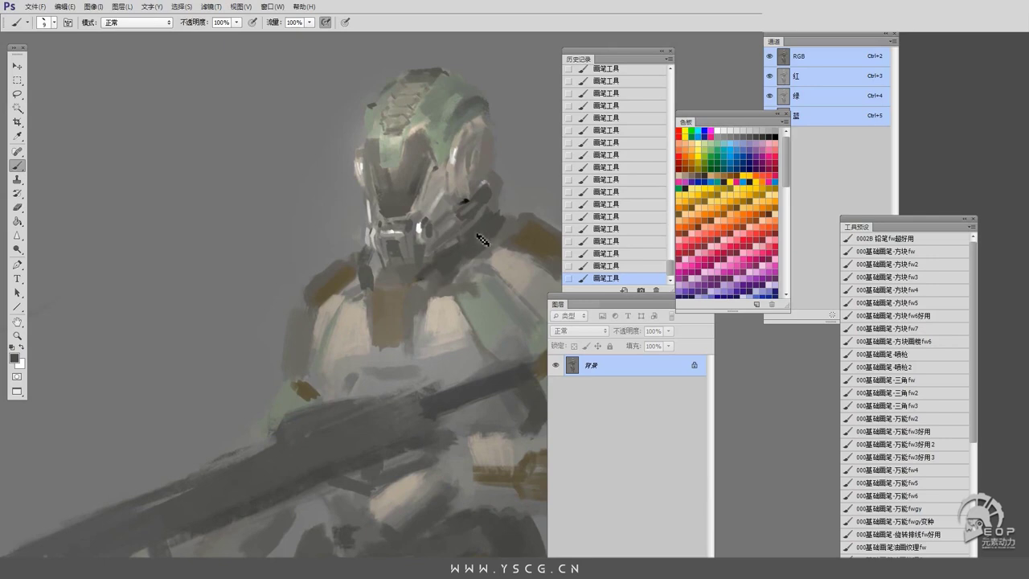
pyautogui.hotkey('ctrl', '-')
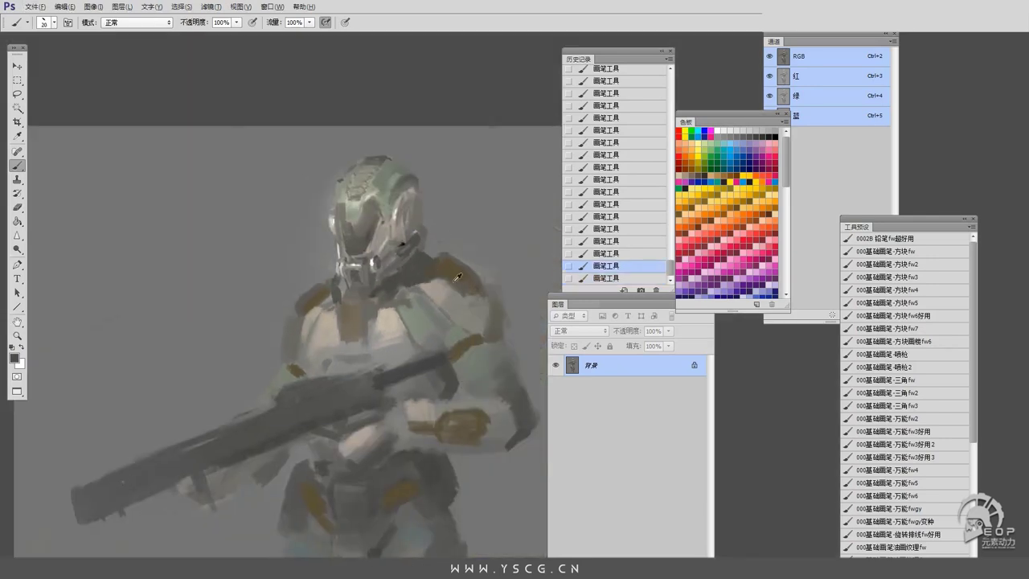
pyautogui.click(14, 357)
pyautogui.press('Return')
pyautogui.moveTo(427, 274); pyautogui.dragTo(435, 263)
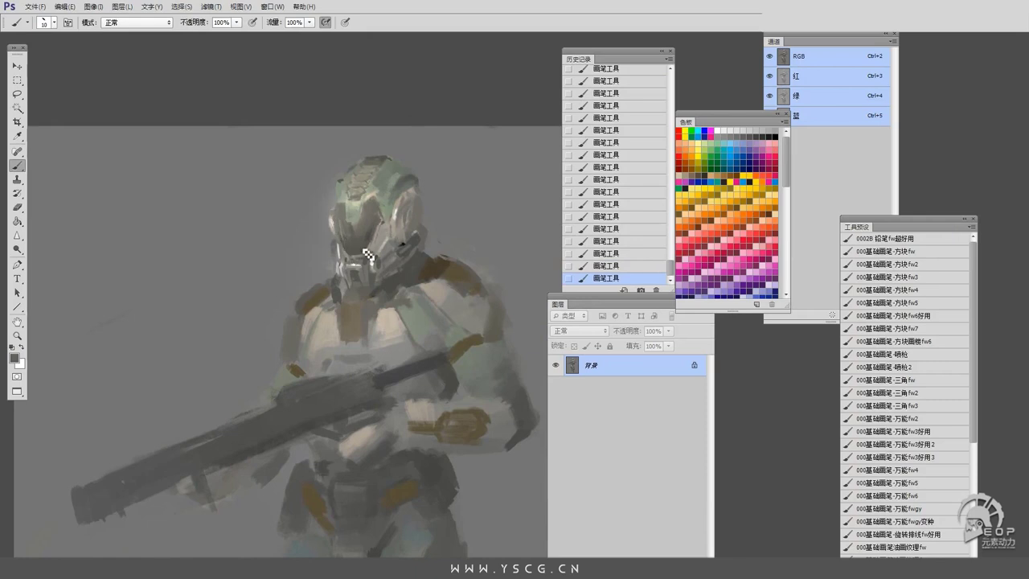
pyautogui.keyDown('alt'); pyautogui.click(349, 218); pyautogui.keyUp('alt')
pyautogui.moveTo(300, 319); pyautogui.dragTo(333, 304)
pyautogui.click(351, 269)
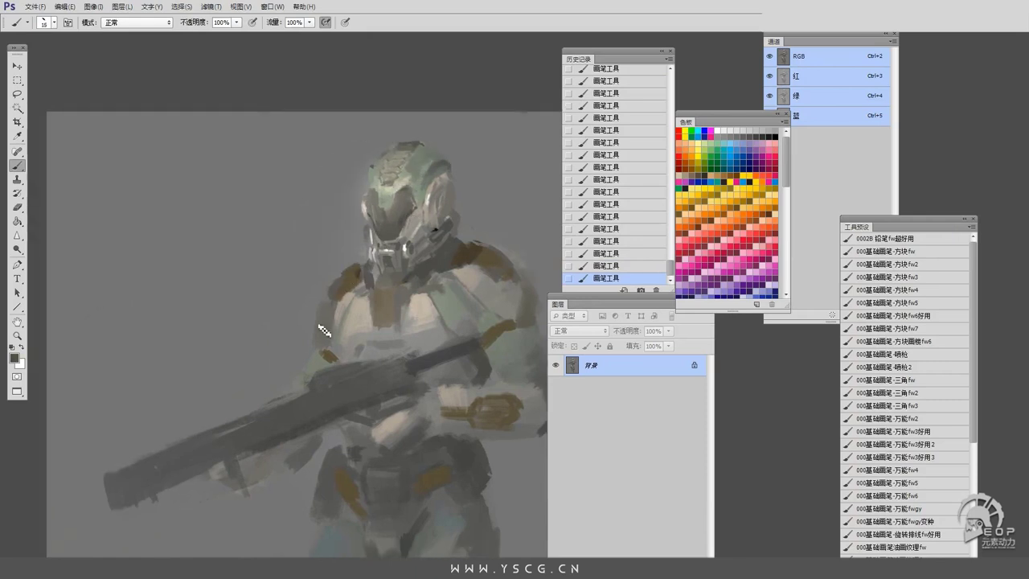
# Paint white highlights on both shoulders and taper the brown chest panel with dark edges.
pyautogui.moveTo(380, 247); pyautogui.dragTo(353, 175)
pyautogui.moveTo(447, 201)
pyautogui.mouseDown()
pyautogui.moveTo(458, 223)
pyautogui.moveTo(477, 213)
pyautogui.mouseUp()
pyautogui.moveTo(325, 223); pyautogui.dragTo(318, 234)
pyautogui.moveTo(406, 226)
pyautogui.mouseDown()
pyautogui.moveTo(422, 238)
pyautogui.moveTo(400, 212)
pyautogui.mouseUp()
pyautogui.moveTo(353, 267)
pyautogui.mouseDown()
pyautogui.moveTo(315, 241)
pyautogui.moveTo(371, 251)
pyautogui.moveTo(368, 272)
pyautogui.mouseUp()
pyautogui.keyDown('alt'); pyautogui.click(430, 254); pyautogui.keyUp('alt')
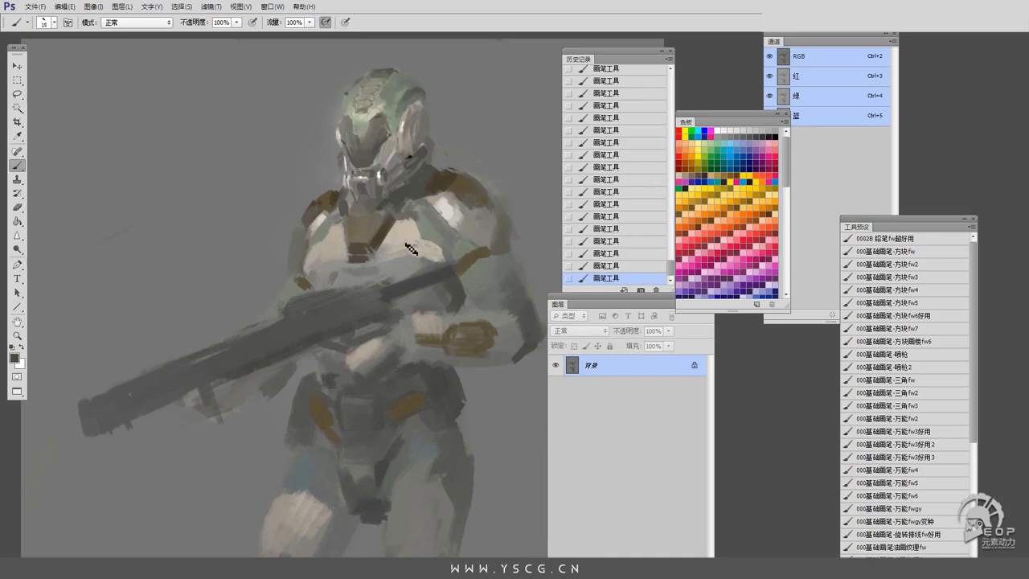
# Add dark slots to the chest panel, dark brown stripes on the shoulder straps and beige strokes on the chest.
pyautogui.press(']')
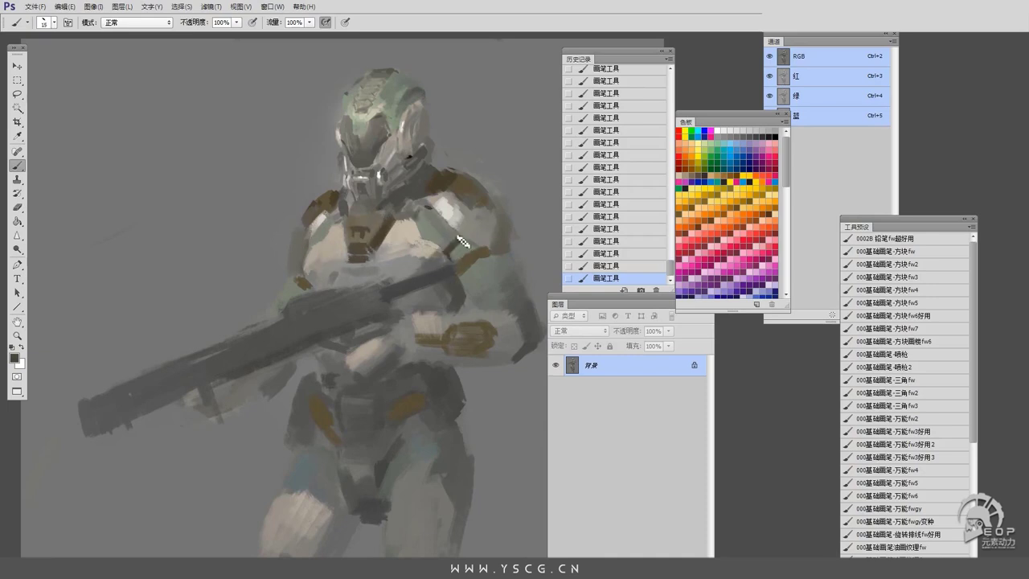
pyautogui.keyDown('alt'); pyautogui.click(322, 243); pyautogui.keyUp('alt')
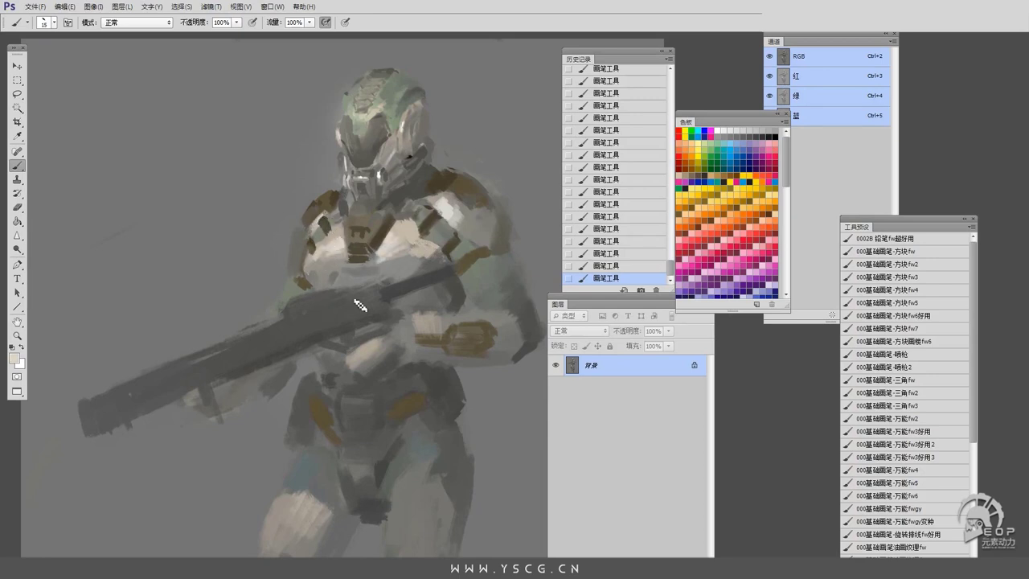
pyautogui.moveTo(285, 265); pyautogui.dragTo(318, 245)
# Darken the rifle's body and stock with sampled dark brown strokes.
pyautogui.moveTo(474, 277)
pyautogui.mouseDown()
pyautogui.moveTo(379, 246)
pyautogui.moveTo(381, 238)
pyautogui.moveTo(425, 254)
pyautogui.moveTo(361, 269)
pyautogui.moveTo(378, 317)
pyautogui.mouseUp()
pyautogui.keyDown('alt'); pyautogui.click(386, 256); pyautogui.keyUp('alt')
pyautogui.moveTo(345, 277)
pyautogui.mouseDown()
pyautogui.moveTo(438, 267)
pyautogui.moveTo(295, 321)
pyautogui.moveTo(373, 290)
pyautogui.mouseUp()
pyautogui.scroll(-1, 296, 321)
pyautogui.scroll(-2, 459, 303)
# Refine the brown forearm guard and the bent arm with sampled light and dark strokes.
pyautogui.keyDown('alt'); pyautogui.click(439, 334); pyautogui.keyUp('alt')
pyautogui.moveTo(440, 334)
pyautogui.mouseDown()
pyautogui.moveTo(479, 319)
pyautogui.moveTo(446, 316)
pyautogui.moveTo(452, 340)
pyautogui.moveTo(467, 338)
pyautogui.moveTo(449, 318)
pyautogui.moveTo(451, 365)
pyautogui.moveTo(422, 356)
pyautogui.moveTo(402, 277)
pyautogui.moveTo(418, 355)
pyautogui.moveTo(477, 359)
pyautogui.mouseUp()
pyautogui.keyDown('alt'); pyautogui.click(473, 343); pyautogui.keyUp('alt')
pyautogui.keyDown('alt'); pyautogui.click(479, 313); pyautogui.keyUp('alt')
pyautogui.press(']')
pyautogui.keyDown('alt'); pyautogui.click(426, 352); pyautogui.keyUp('alt')
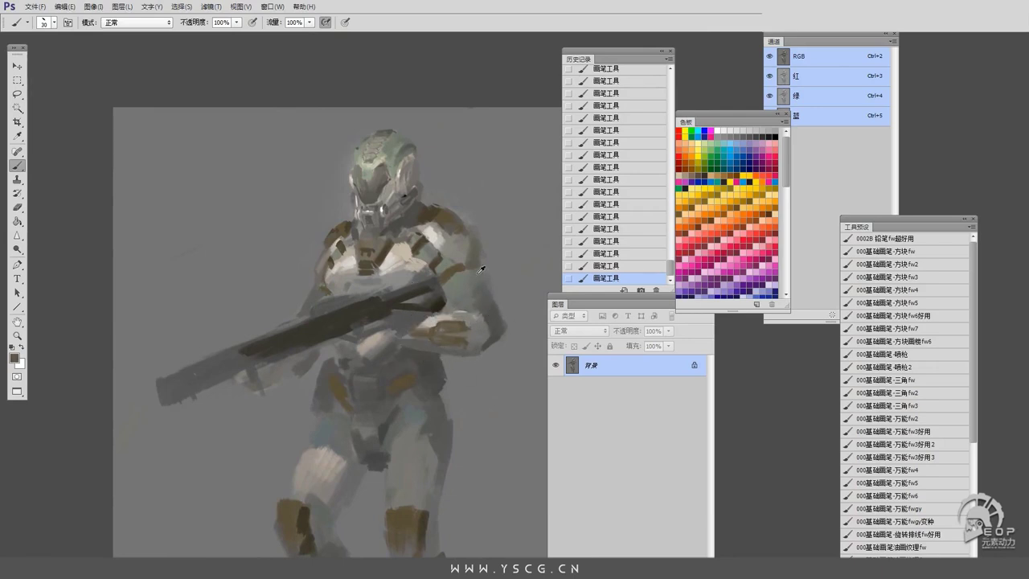
# Darken the soldier's waist and hips with the Burn tool, using the highlights range at 77% exposure.
pyautogui.scroll(-1, 486, 265)
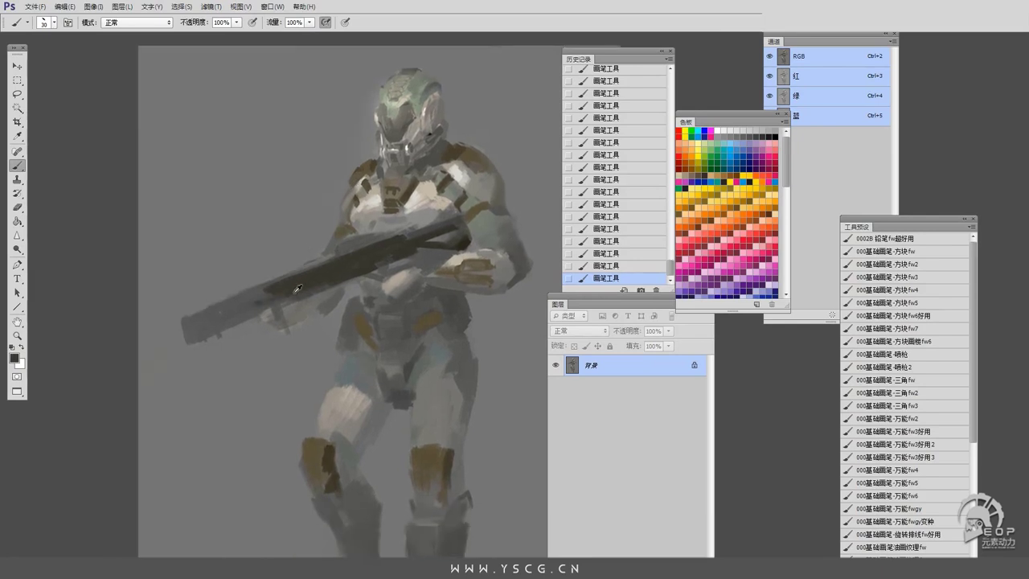
pyautogui.scroll(-1, 337, 241)
pyautogui.keyDown('alt'); pyautogui.click(465, 239); pyautogui.keyUp('alt')
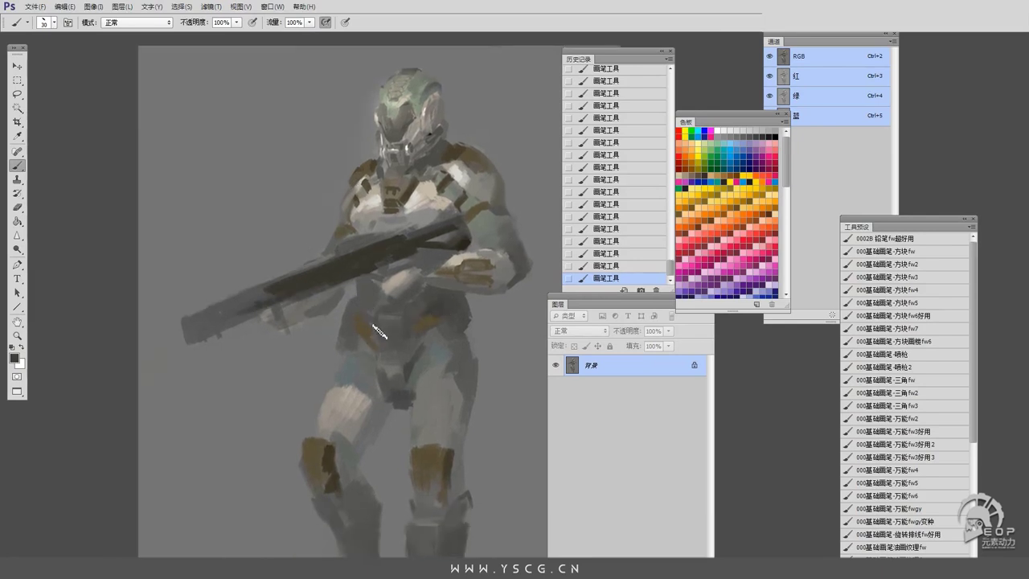
pyautogui.press('o')
pyautogui.moveTo(378, 321); pyautogui.dragTo(402, 346)
pyautogui.keyDown('alt'); pyautogui.click(402, 329); pyautogui.keyUp('alt')
pyautogui.keyDown('alt'); pyautogui.click(392, 334); pyautogui.keyUp('alt')
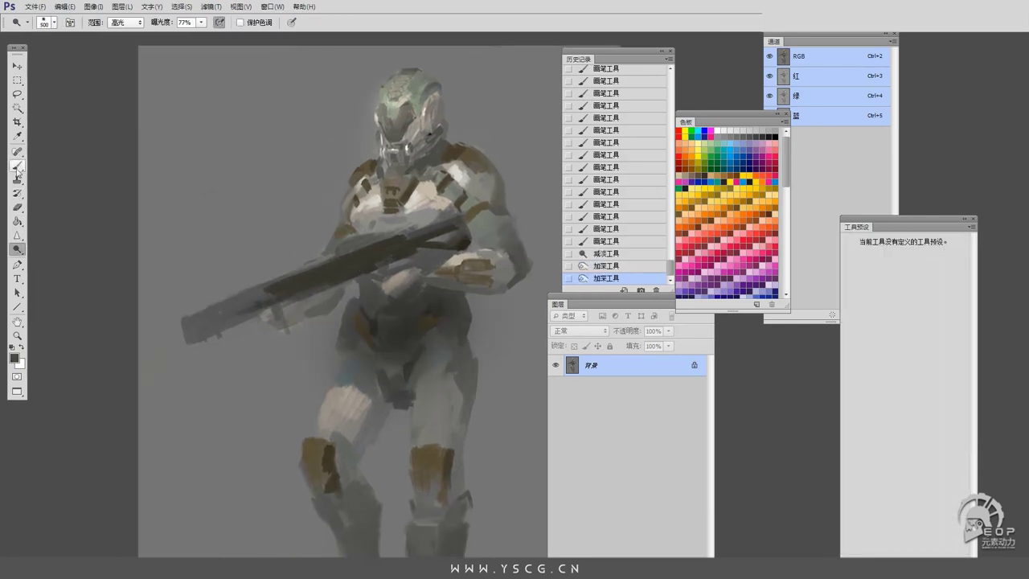
# Return to the Brush and repaint the raised leg's thigh with sampled grey and beige strokes.
pyautogui.click(17, 166)
pyautogui.scroll(-1, 345, 321)
pyautogui.moveTo(345, 321); pyautogui.dragTo(359, 316)
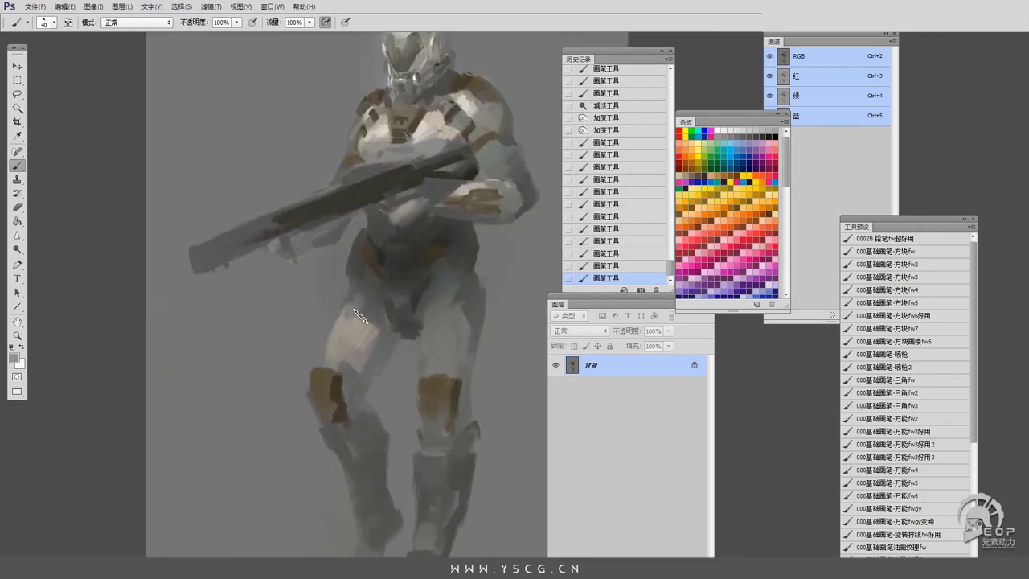
pyautogui.keyDown('alt'); pyautogui.click(360, 316); pyautogui.keyUp('alt')
pyautogui.scroll(-1, 417, 292)
pyautogui.press('[')
pyautogui.press('[')
pyautogui.moveTo(474, 293); pyautogui.dragTo(479, 274)
pyautogui.scroll(-1, 402, 301)
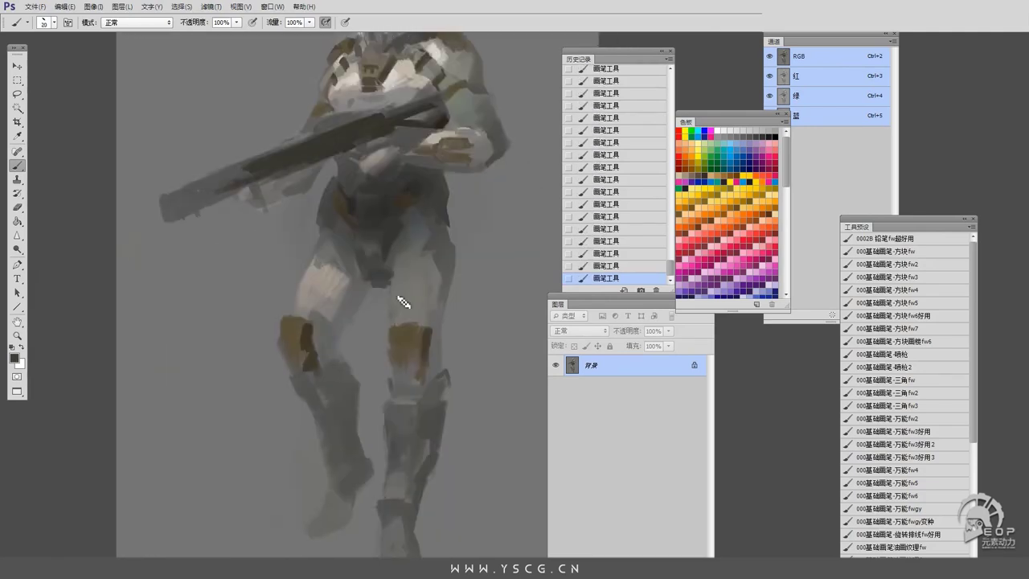
# Paint the supporting leg's thigh pale beige with a larger brush and darken the inner thighs and knee edges.
pyautogui.keyDown('alt'); pyautogui.click(421, 322); pyautogui.keyUp('alt')
pyautogui.press(']')
pyautogui.press(']')
pyautogui.moveTo(387, 250); pyautogui.dragTo(414, 367)
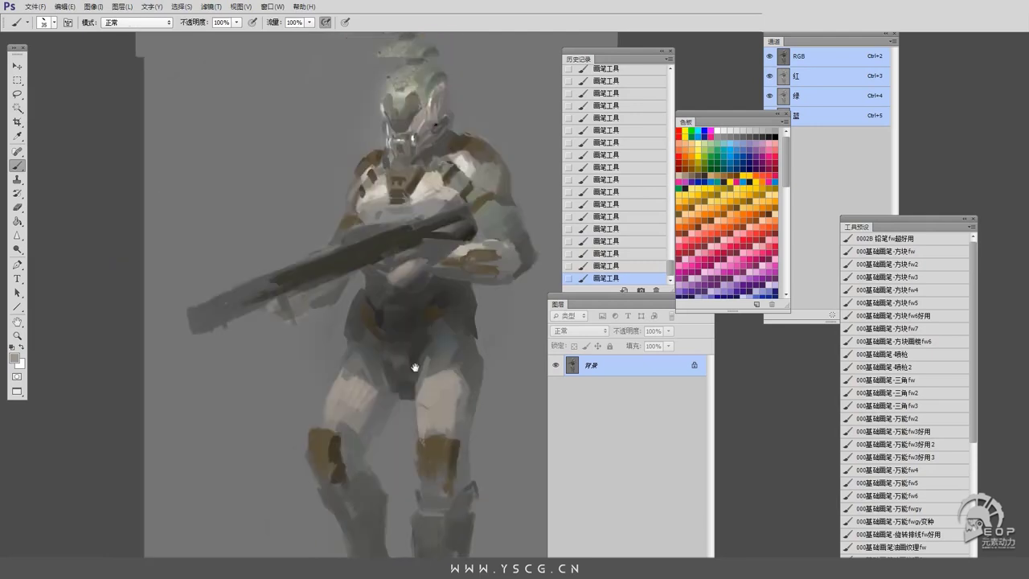
pyautogui.scroll(-1, 415, 366)
pyautogui.keyDown('alt'); pyautogui.click(469, 332); pyautogui.keyUp('alt')
pyautogui.scroll(1, 349, 386)
pyautogui.scroll(-1, 367, 363)
pyautogui.scroll(-1, 371, 271)
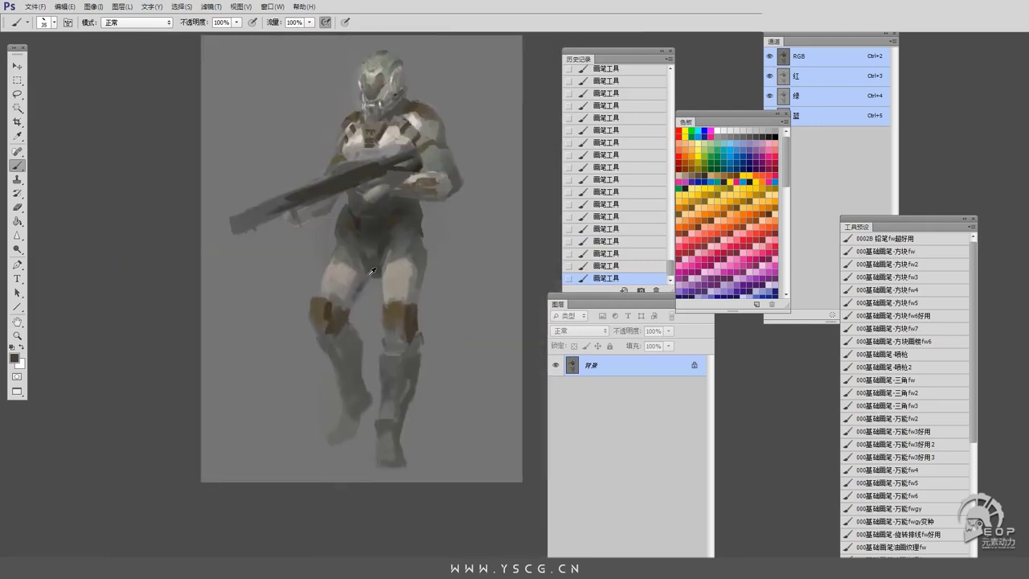
pyautogui.keyDown('alt'); pyautogui.click(358, 283); pyautogui.keyUp('alt')
# Lasso both legs with a 5-pixel feather, shade the lower legs with Burn and Dodge strokes, and deselect.
pyautogui.press('l')
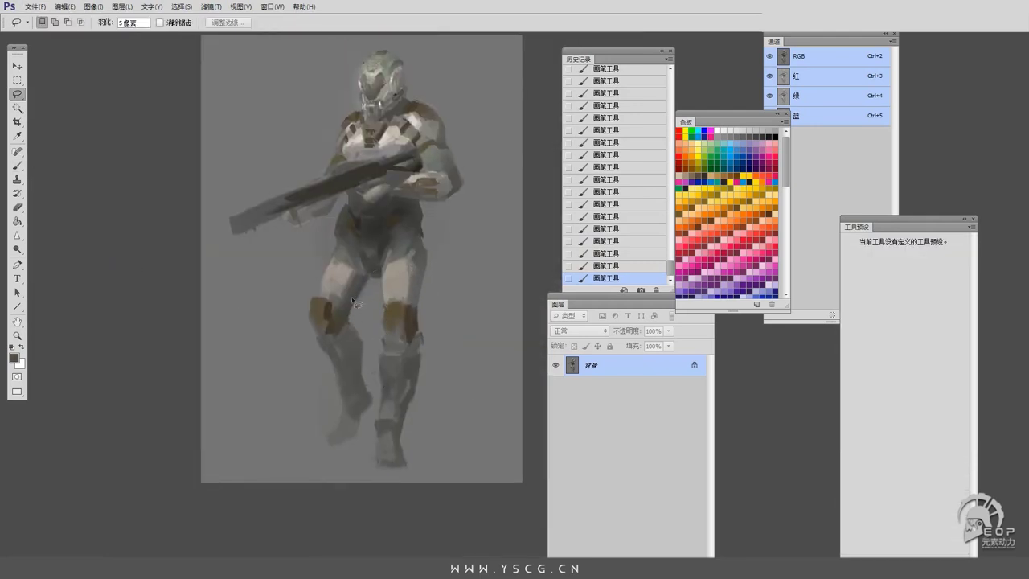
pyautogui.moveTo(332, 361)
pyautogui.mouseDown()
pyautogui.moveTo(349, 225)
pyautogui.moveTo(418, 314)
pyautogui.moveTo(421, 356)
pyautogui.mouseUp()
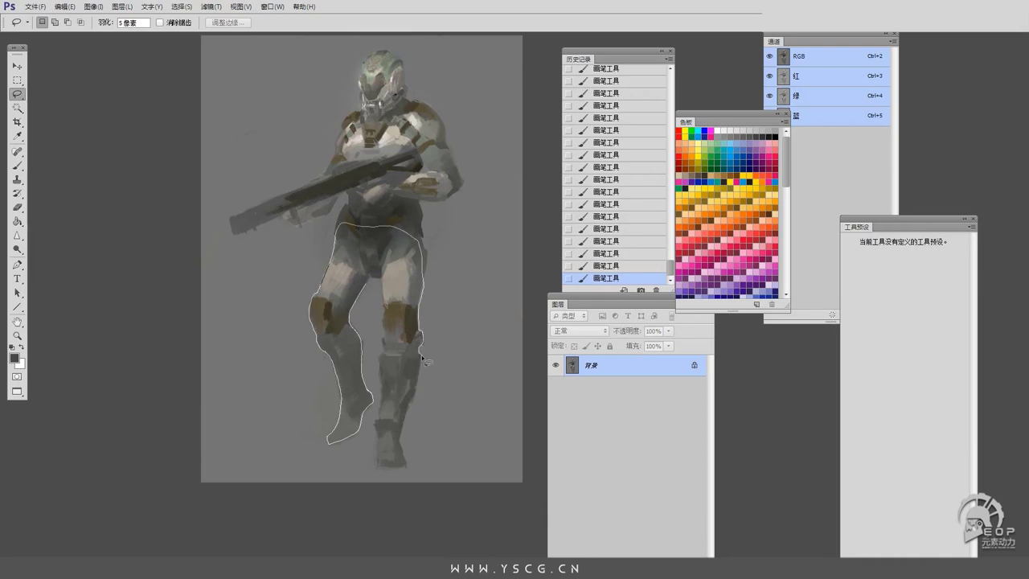
pyautogui.moveTo(382, 471); pyautogui.dragTo(382, 471)
pyautogui.press('o')
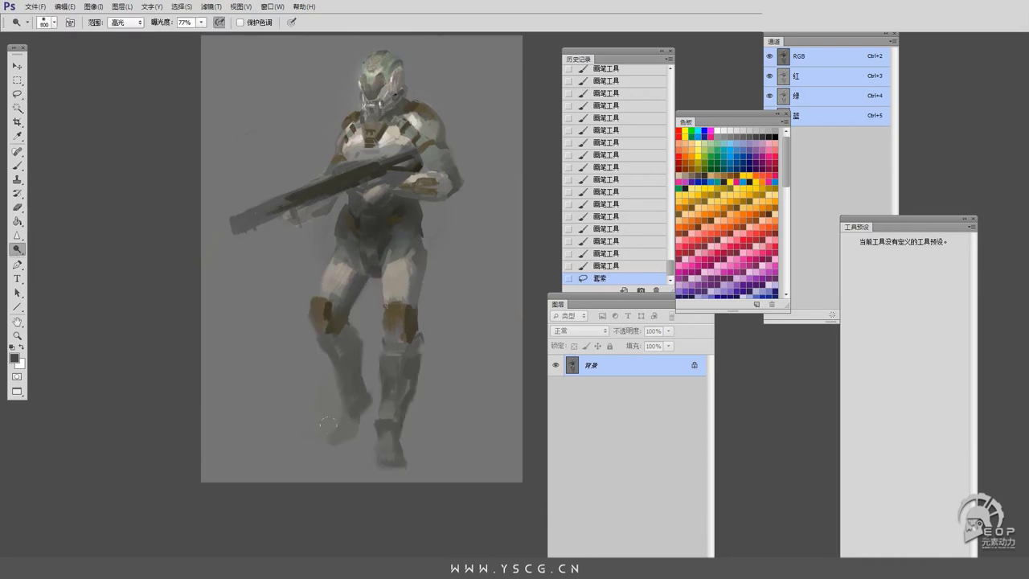
pyautogui.moveTo(386, 377); pyautogui.dragTo(249, 398)
pyautogui.moveTo(395, 346); pyautogui.dragTo(394, 466)
pyautogui.moveTo(329, 314)
pyautogui.mouseDown()
pyautogui.moveTo(354, 362)
pyautogui.moveTo(390, 370)
pyautogui.moveTo(346, 378)
pyautogui.mouseUp()
pyautogui.hotkey('ctrl', 'd')
# Select almost the whole canvas and push the lower legs into shape with Liquify, using brush size 1000.
pyautogui.press('l')
pyautogui.hotkey('ctrl', 'a')
pyautogui.hotkey('ctrl', 'shift', 'x')
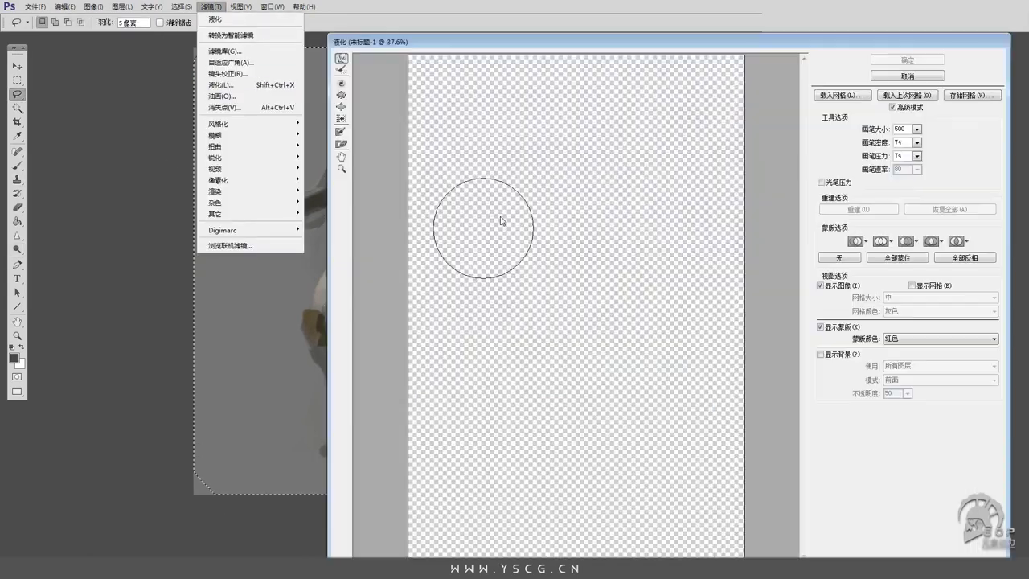
pyautogui.moveTo(681, 224); pyautogui.dragTo(519, 233)
pyautogui.press('[')
pyautogui.press('[')
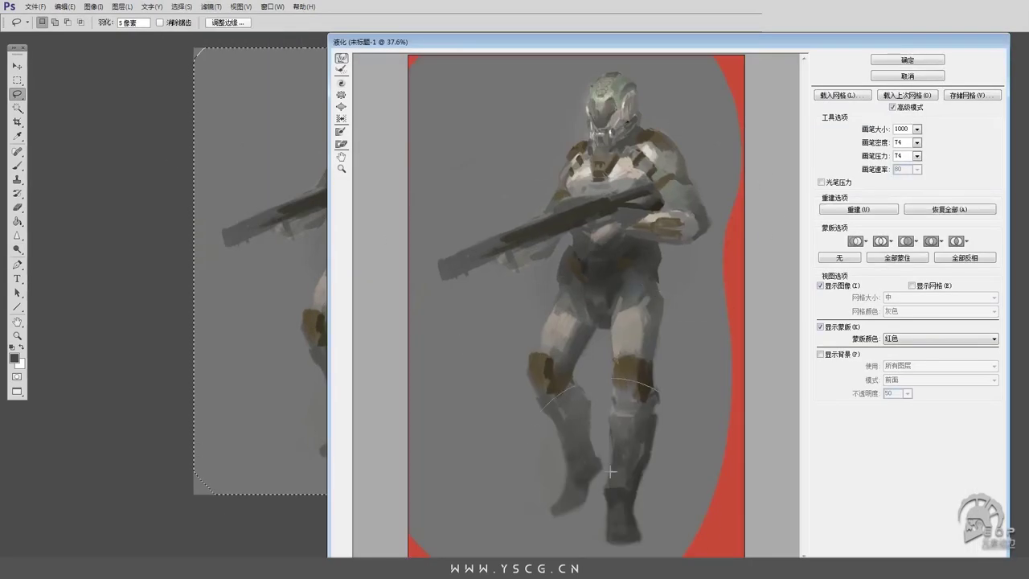
pyautogui.moveTo(641, 442); pyautogui.dragTo(650, 395)
pyautogui.click(908, 59)
# Clear the selection and refine the mask's mouthpiece with grey plates and a dark opening.
pyautogui.hotkey('ctrl', '+')
pyautogui.hotkey('ctrl', '+')
pyautogui.hotkey('ctrl', '+')
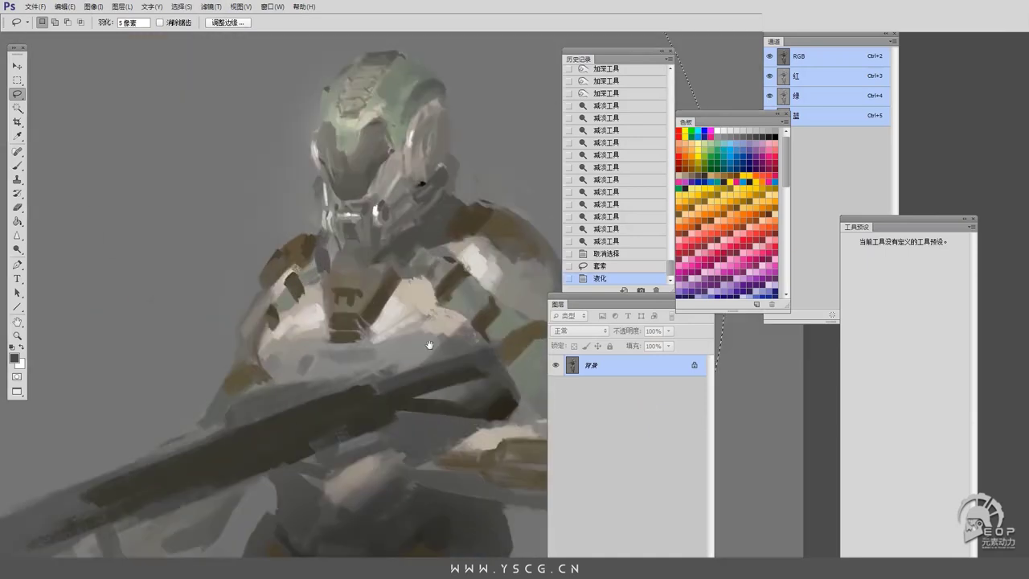
pyautogui.press('b')
pyautogui.hotkey('ctrl', 'd')
pyautogui.moveTo(337, 241)
pyautogui.mouseDown()
pyautogui.moveTo(409, 246)
pyautogui.moveTo(366, 277)
pyautogui.moveTo(358, 302)
pyautogui.mouseUp()
pyautogui.moveTo(352, 258)
pyautogui.mouseDown()
pyautogui.moveTo(423, 218)
pyautogui.moveTo(352, 269)
pyautogui.moveTo(411, 260)
pyautogui.moveTo(381, 270)
pyautogui.mouseUp()
pyautogui.moveTo(373, 211)
pyautogui.mouseDown()
pyautogui.moveTo(394, 230)
pyautogui.moveTo(408, 218)
pyautogui.mouseUp()
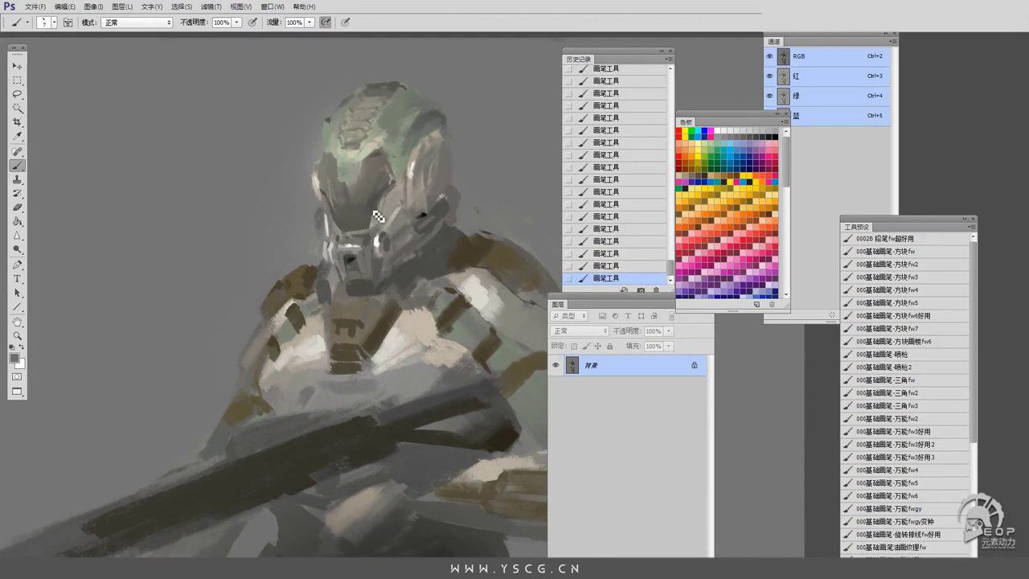
# Paint a round rivet on the chest and detail the brown chest panel with side brackets and a segmented lower strip.
pyautogui.moveTo(362, 188); pyautogui.dragTo(374, 120)
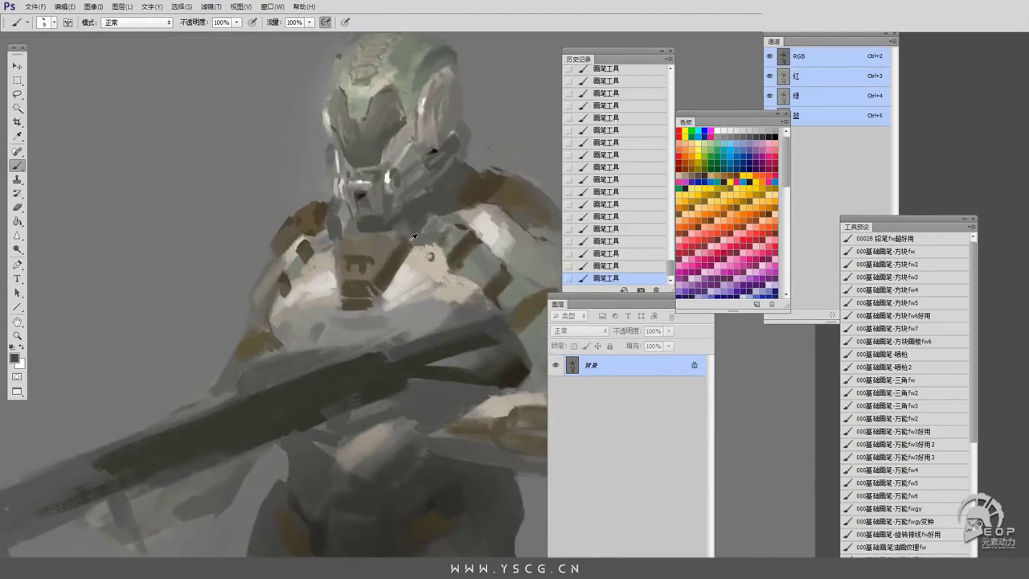
pyautogui.moveTo(340, 251); pyautogui.dragTo(332, 265)
pyautogui.keyDown('alt'); pyautogui.click(393, 232); pyautogui.keyUp('alt')
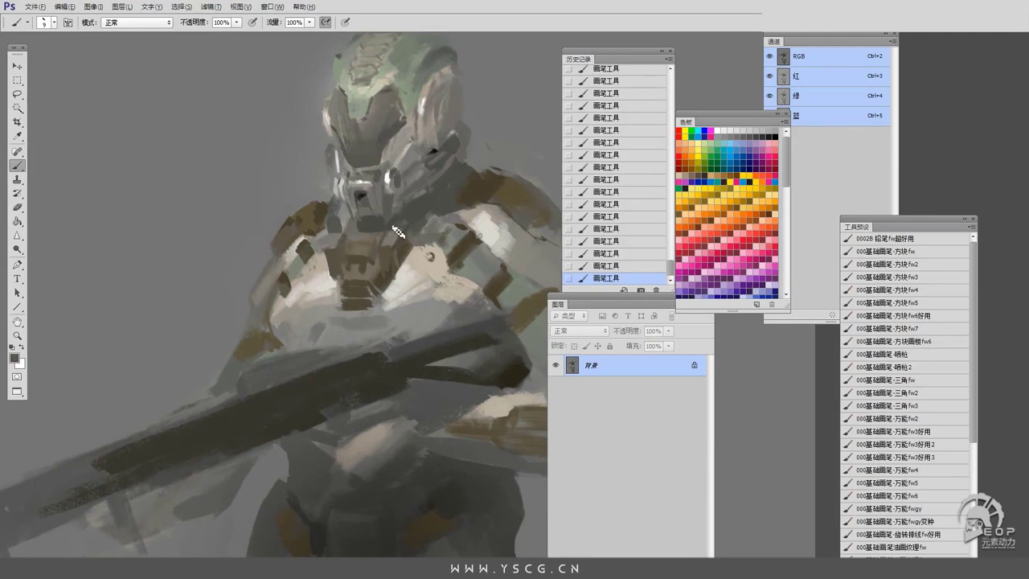
pyautogui.moveTo(384, 310)
pyautogui.mouseDown()
pyautogui.moveTo(383, 338)
pyautogui.moveTo(347, 319)
pyautogui.mouseUp()
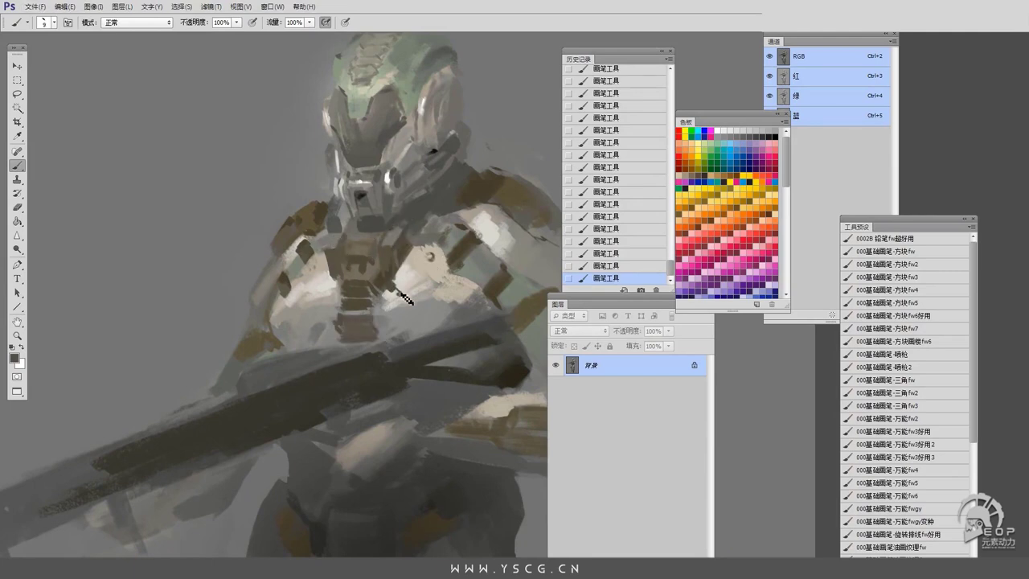
pyautogui.moveTo(323, 287); pyautogui.dragTo(335, 297)
pyautogui.moveTo(424, 237); pyautogui.dragTo(325, 293)
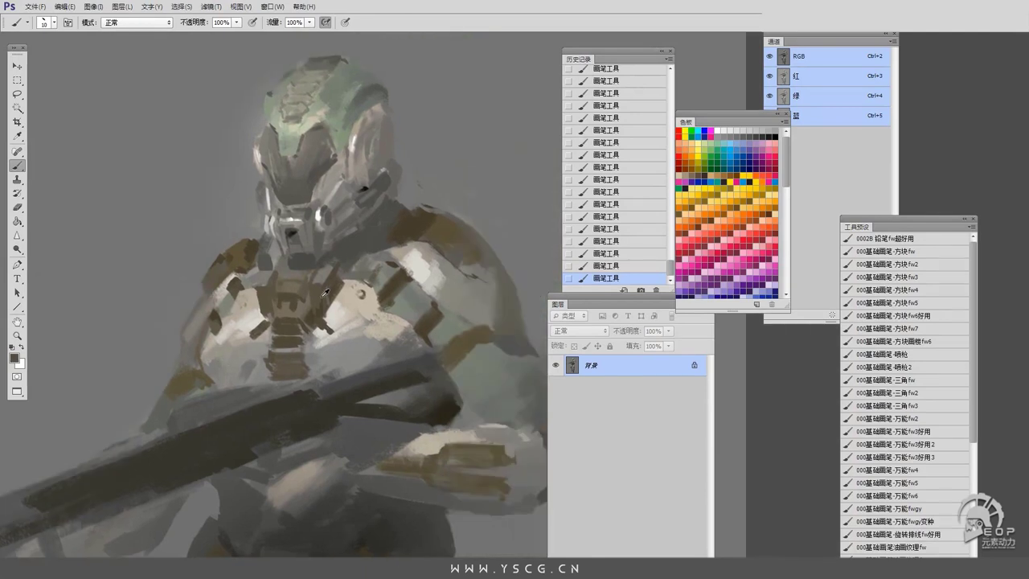
# Darken the struts behind the jaw and the mask's side, and draw thin dark panel lines on the visor.
pyautogui.moveTo(392, 175); pyautogui.dragTo(368, 193)
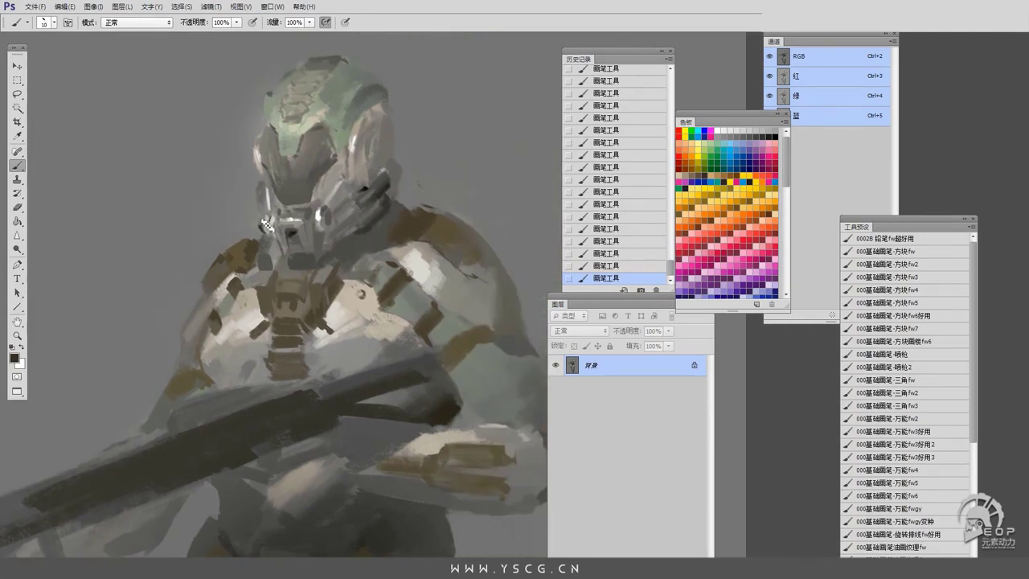
pyautogui.moveTo(303, 208); pyautogui.dragTo(371, 204)
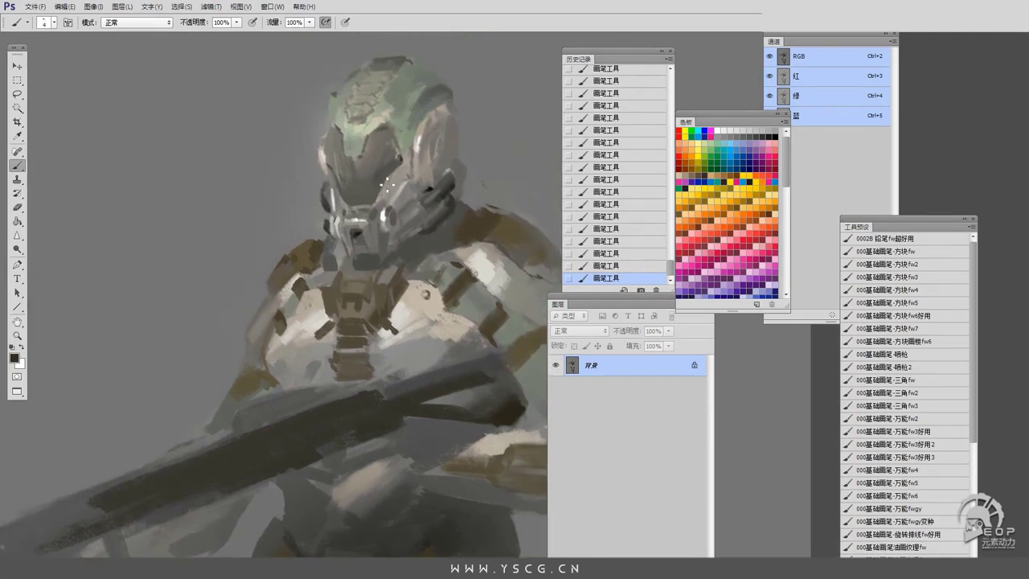
# Enlarge the brush and paint yellow-green highlights on the helmet's green dome.
pyautogui.press(']')
pyautogui.press(']')
pyautogui.press(']')
pyautogui.press(']')
pyautogui.press(']')
pyautogui.keyDown('alt'); pyautogui.click(414, 107); pyautogui.keyUp('alt')
pyautogui.moveTo(398, 105)
pyautogui.mouseDown()
pyautogui.moveTo(389, 98)
pyautogui.moveTo(419, 100)
pyautogui.mouseUp()
pyautogui.click(14, 357)
pyautogui.press('Return')
pyautogui.keyDown('alt'); pyautogui.click(335, 119); pyautogui.keyUp('alt')
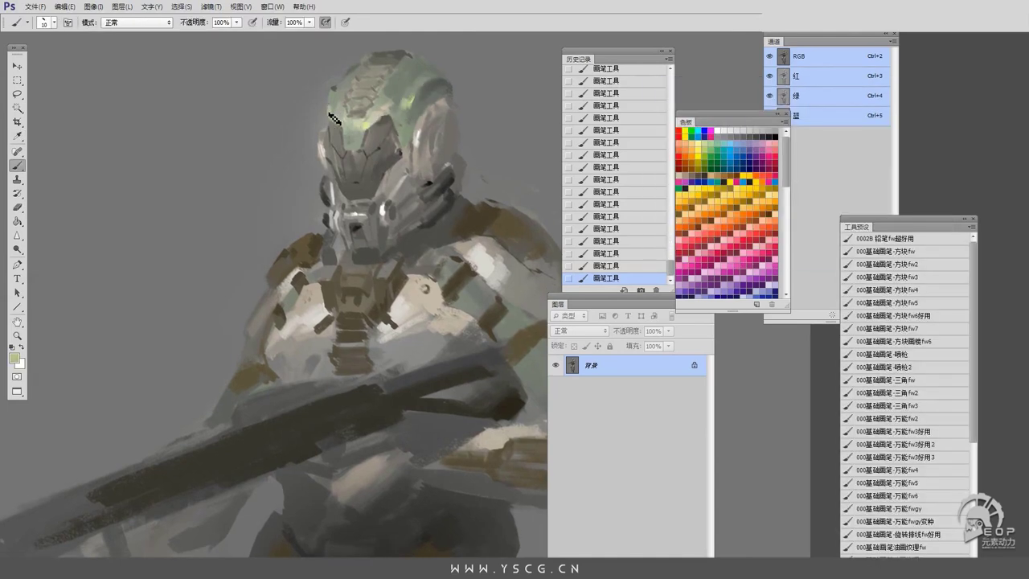
# Paint white highlights on the visor and mask, brighten the green brow edge, and refine the cheek below the ear piece.
pyautogui.keyDown('alt'); pyautogui.click(386, 202); pyautogui.keyUp('alt')
pyautogui.moveTo(384, 204); pyautogui.dragTo(395, 191)
pyautogui.keyDown('alt'); pyautogui.click(329, 184); pyautogui.keyUp('alt')
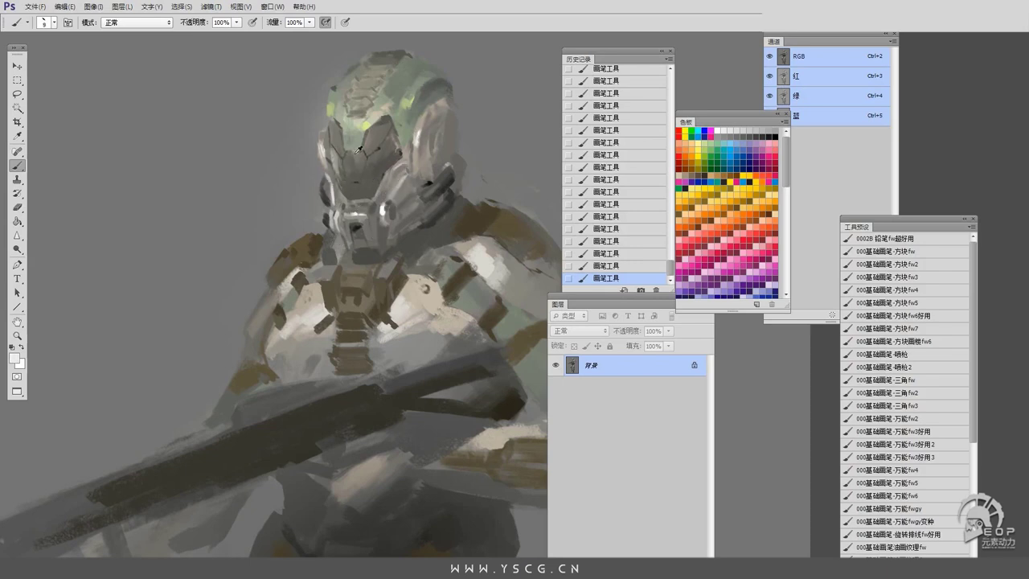
pyautogui.moveTo(358, 150); pyautogui.dragTo(352, 183)
pyautogui.keyDown('alt'); pyautogui.click(351, 172); pyautogui.keyUp('alt')
pyautogui.keyDown('alt'); pyautogui.click(317, 192); pyautogui.keyUp('alt')
pyautogui.keyDown('alt'); pyautogui.click(348, 143); pyautogui.keyUp('alt')
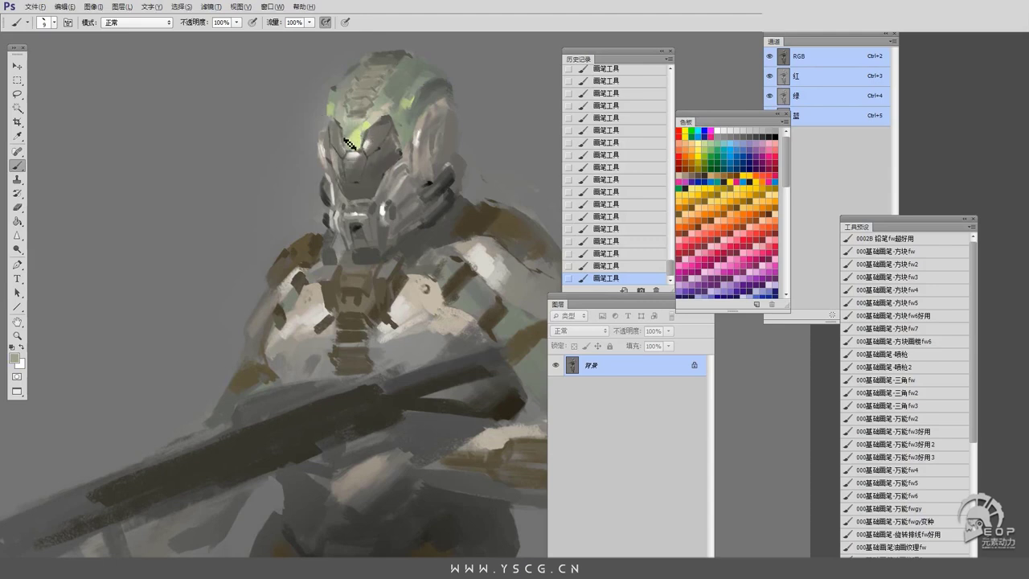
pyautogui.moveTo(443, 164); pyautogui.dragTo(428, 194)
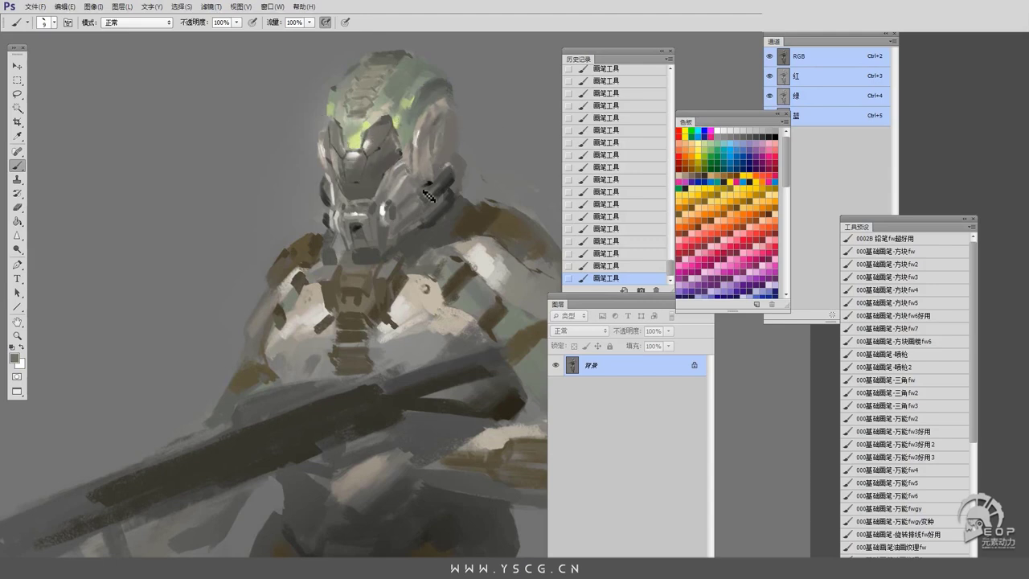
# Refine the helmet's ear piece rim and the struts behind the jaw with light and dark strokes.
pyautogui.scroll(2, 449, 114)
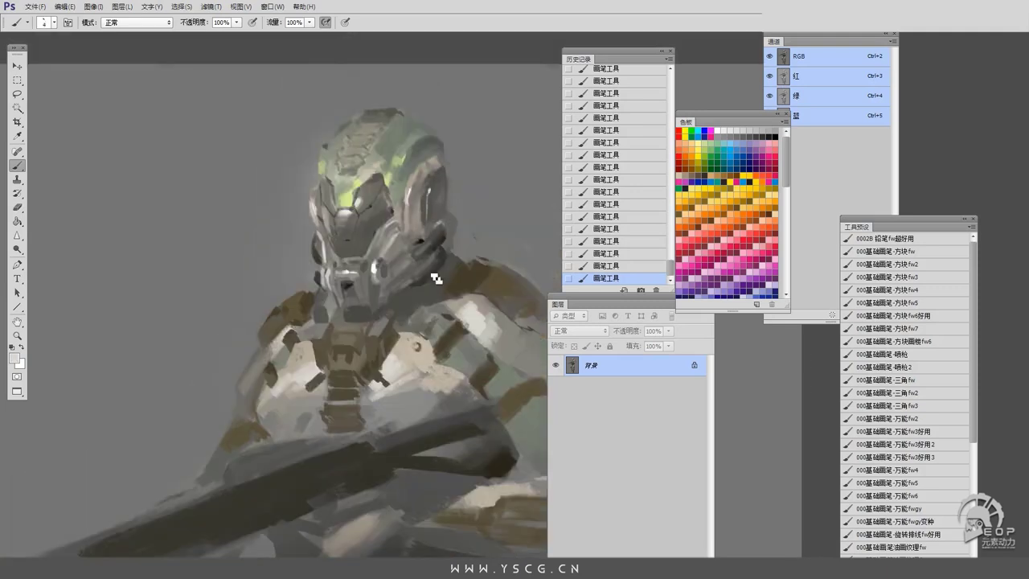
pyautogui.moveTo(440, 191); pyautogui.dragTo(431, 208)
pyautogui.keyDown('alt'); pyautogui.click(441, 210); pyautogui.keyUp('alt')
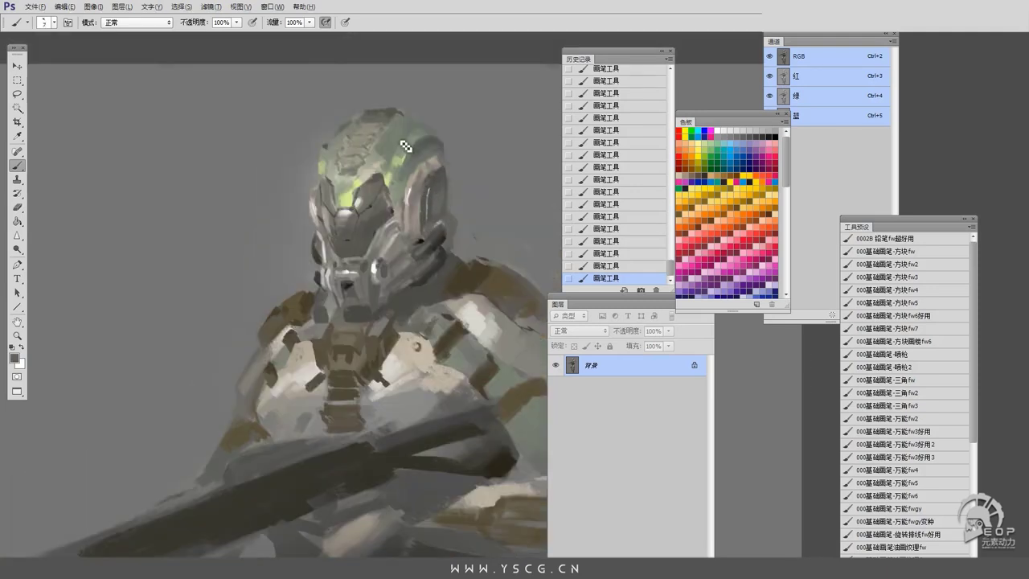
pyautogui.keyDown('alt'); pyautogui.click(448, 214); pyautogui.keyUp('alt')
pyautogui.scroll(-2, 319, 185)
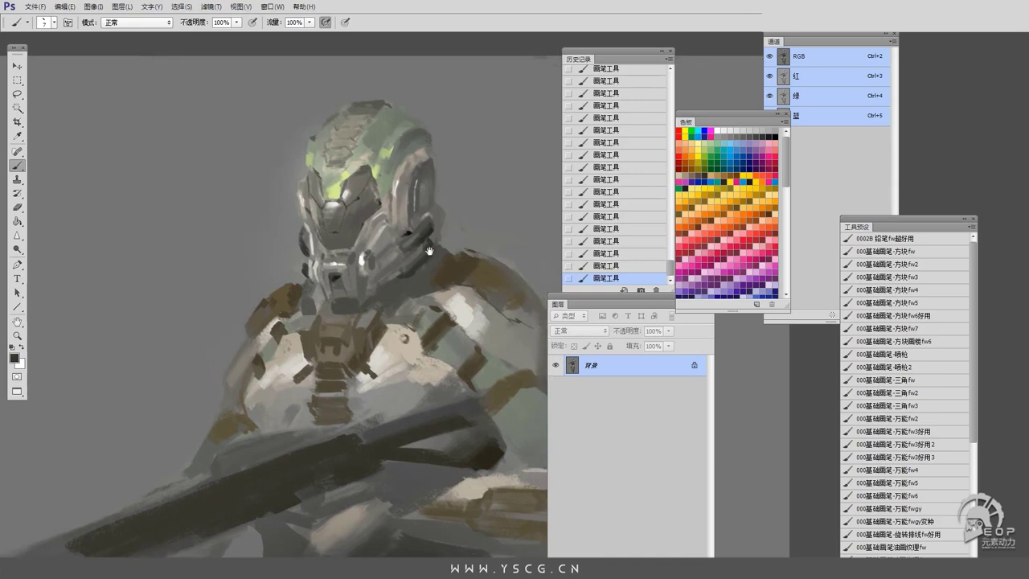
# Enlarge the brush and paint a boxy brown-tipped weapon end behind the shoulder, with its long shaft extending below the rifle.
pyautogui.press(']')
pyautogui.press(']')
pyautogui.moveTo(441, 204)
pyautogui.mouseDown()
pyautogui.moveTo(424, 170)
pyautogui.moveTo(433, 143)
pyautogui.mouseUp()
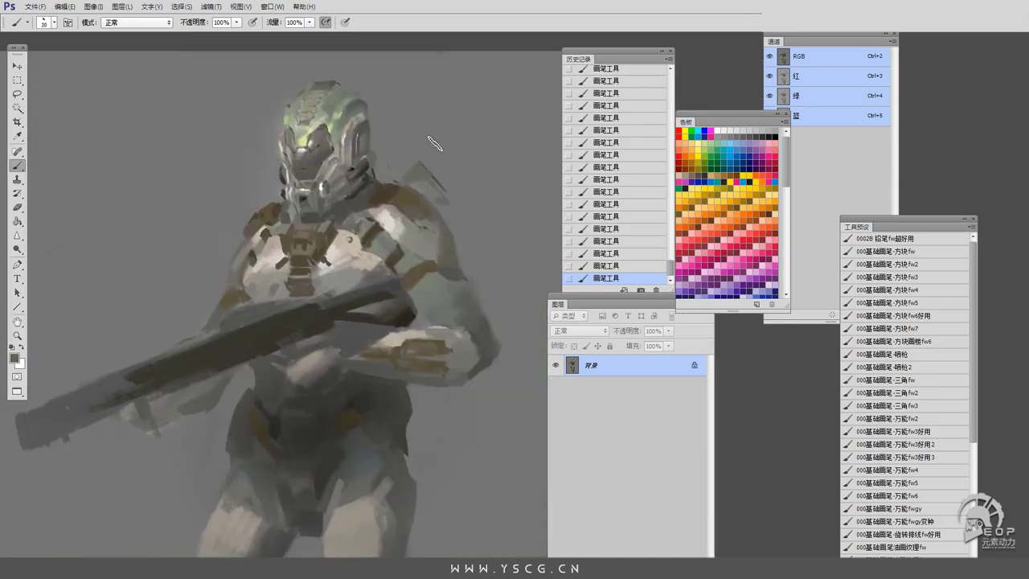
pyautogui.moveTo(444, 195)
pyautogui.mouseDown()
pyautogui.moveTo(437, 150)
pyautogui.moveTo(466, 172)
pyautogui.mouseUp()
pyautogui.moveTo(234, 408)
pyautogui.mouseDown()
pyautogui.moveTo(291, 344)
pyautogui.moveTo(199, 465)
pyautogui.mouseUp()
# Shade the lower chest armour above the rifle with blue-grey strokes, sampling tones from the figure.
pyautogui.press('[')
pyautogui.moveTo(378, 255); pyautogui.dragTo(392, 273)
pyautogui.press('[')
pyautogui.keyDown('alt'); pyautogui.click(313, 249); pyautogui.keyUp('alt')
pyautogui.moveTo(345, 173)
pyautogui.mouseDown()
pyautogui.moveTo(356, 211)
pyautogui.moveTo(411, 225)
pyautogui.moveTo(336, 246)
pyautogui.moveTo(319, 238)
pyautogui.moveTo(398, 223)
pyautogui.moveTo(413, 202)
pyautogui.moveTo(356, 232)
pyautogui.moveTo(336, 210)
pyautogui.mouseUp()
pyautogui.press(']')
pyautogui.scroll(1, 426, 191)
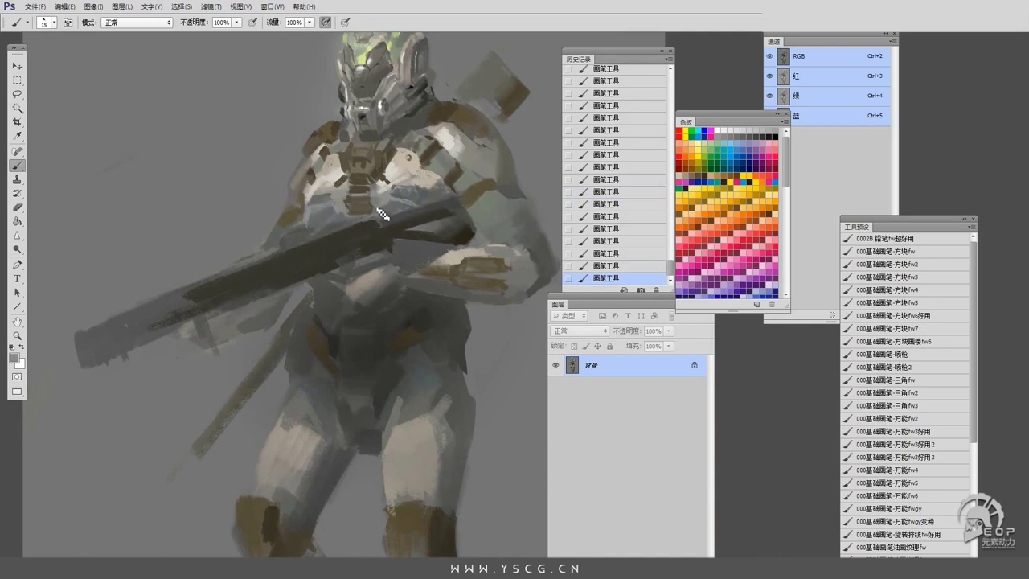
# Define the shoulder armour plates with dark contours and pale edge highlights.
pyautogui.scroll(3, 427, 189)
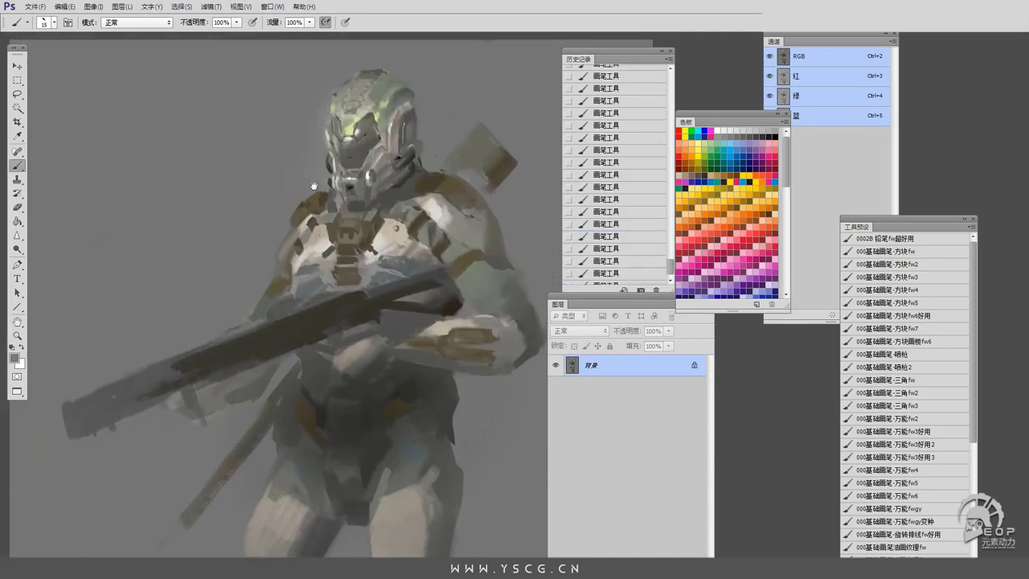
pyautogui.keyDown('alt'); pyautogui.click(338, 193); pyautogui.keyUp('alt')
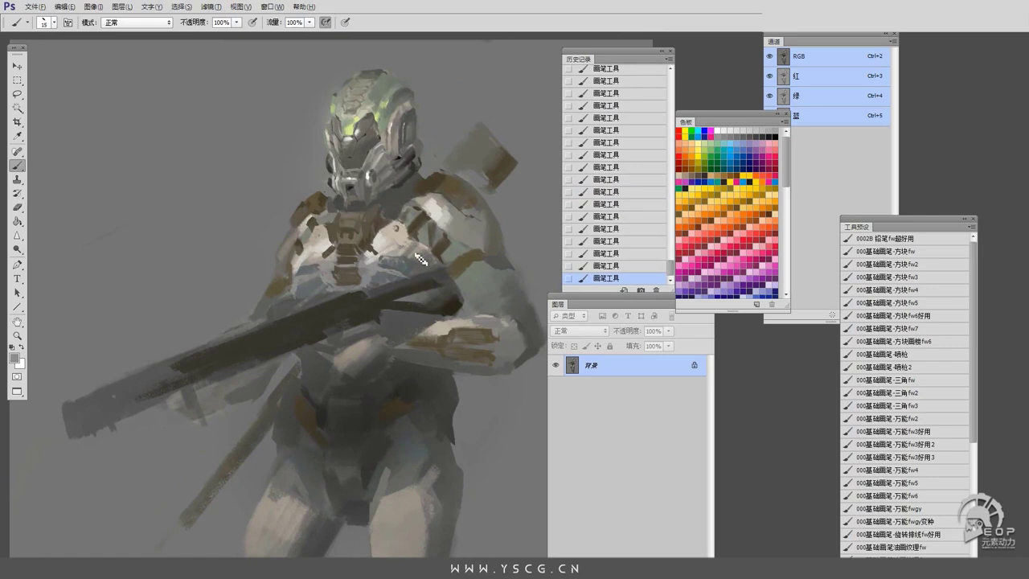
pyautogui.scroll(1, 450, 217)
pyautogui.press(']')
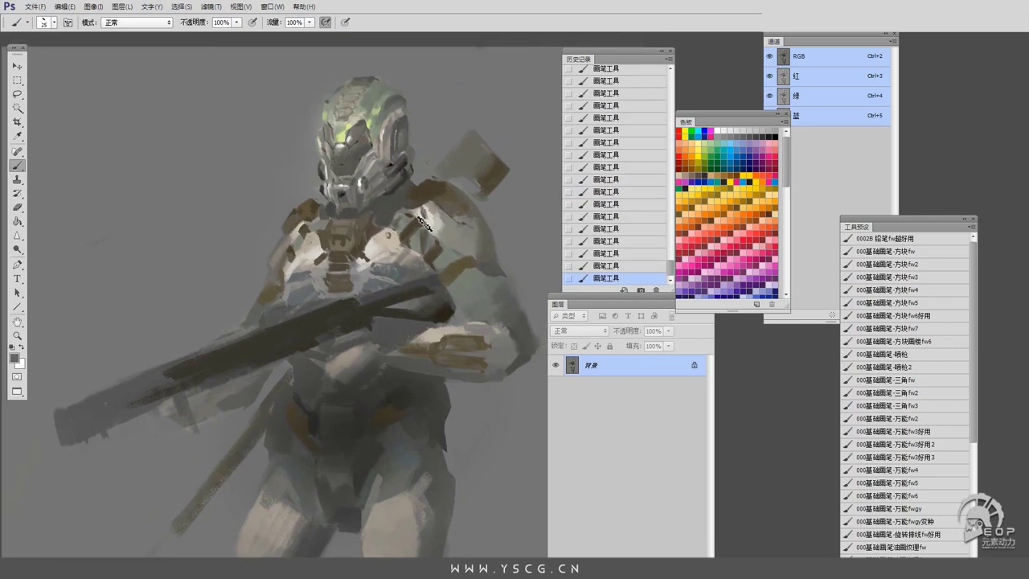
pyautogui.keyDown('alt'); pyautogui.click(442, 239); pyautogui.keyUp('alt')
pyautogui.keyDown('alt'); pyautogui.click(484, 265); pyautogui.keyUp('alt')
pyautogui.press('[')
pyautogui.press('[')
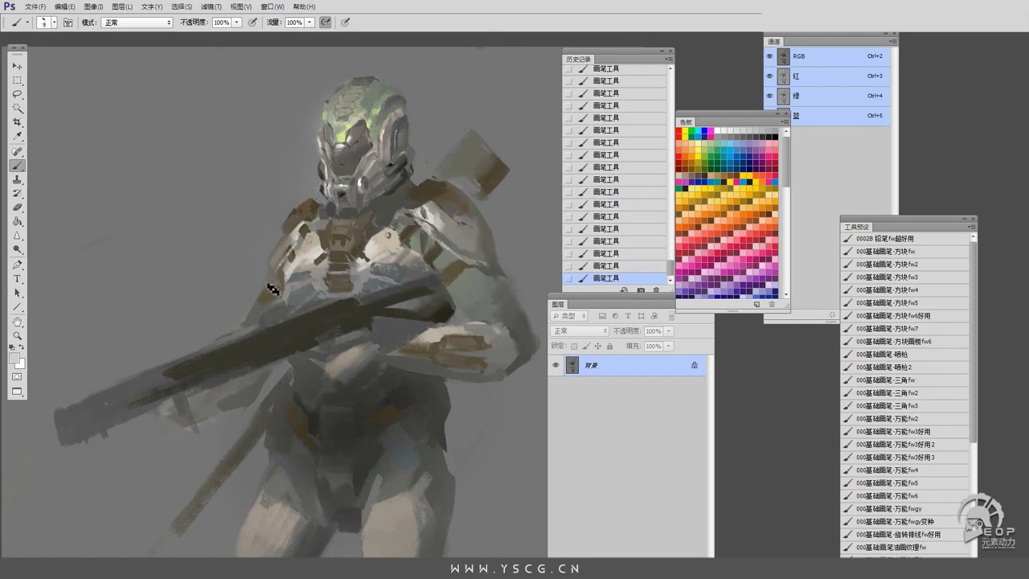
# Shade the bent arm's outer contour and elbow, and add muted green patches to the upper arm.
pyautogui.moveTo(313, 185); pyautogui.dragTo(271, 158)
pyautogui.moveTo(466, 254); pyautogui.dragTo(471, 281)
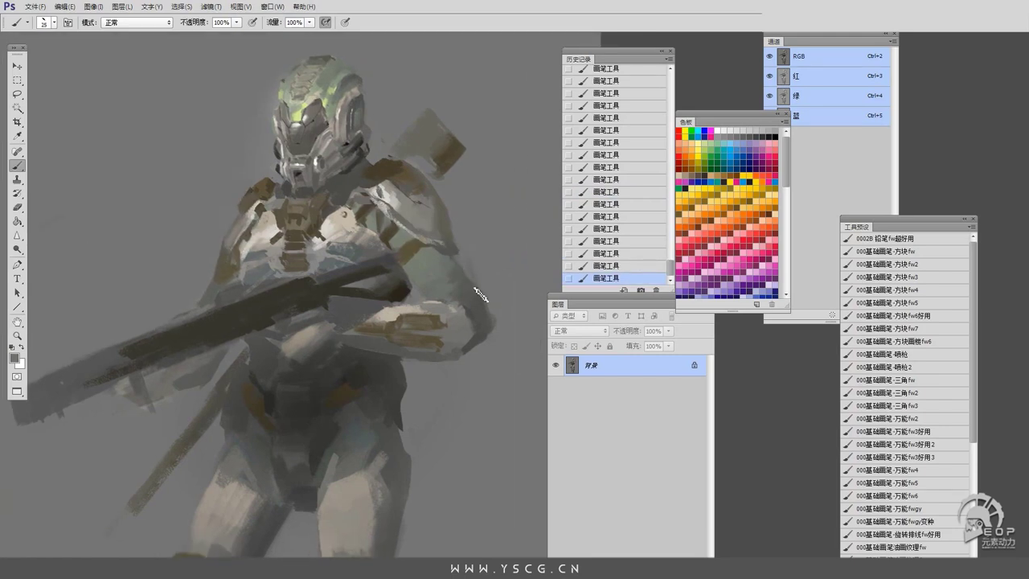
pyautogui.press('[')
pyautogui.keyDown('alt'); pyautogui.click(427, 287); pyautogui.keyUp('alt')
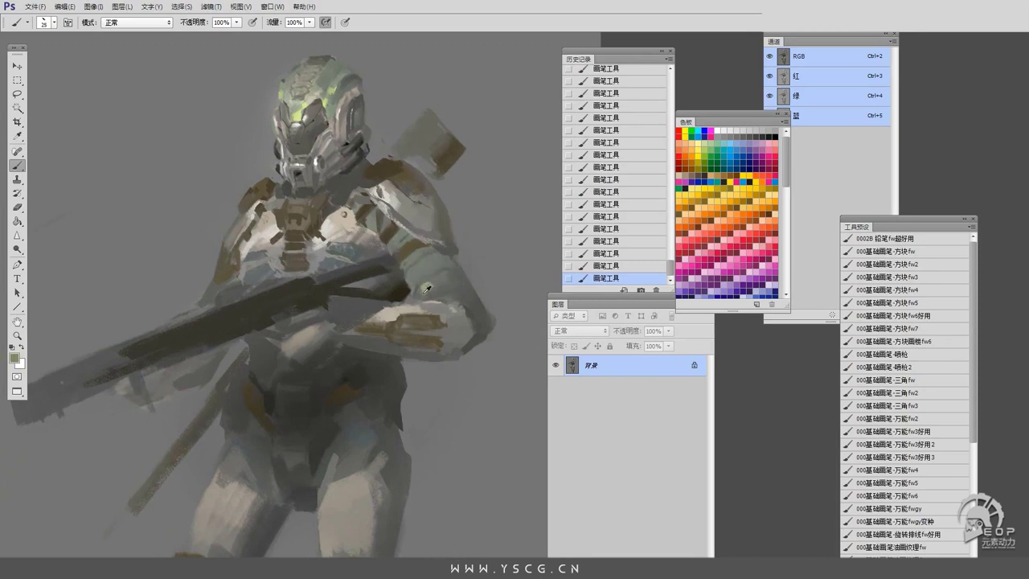
pyautogui.keyDown('alt'); pyautogui.click(414, 274); pyautogui.keyUp('alt')
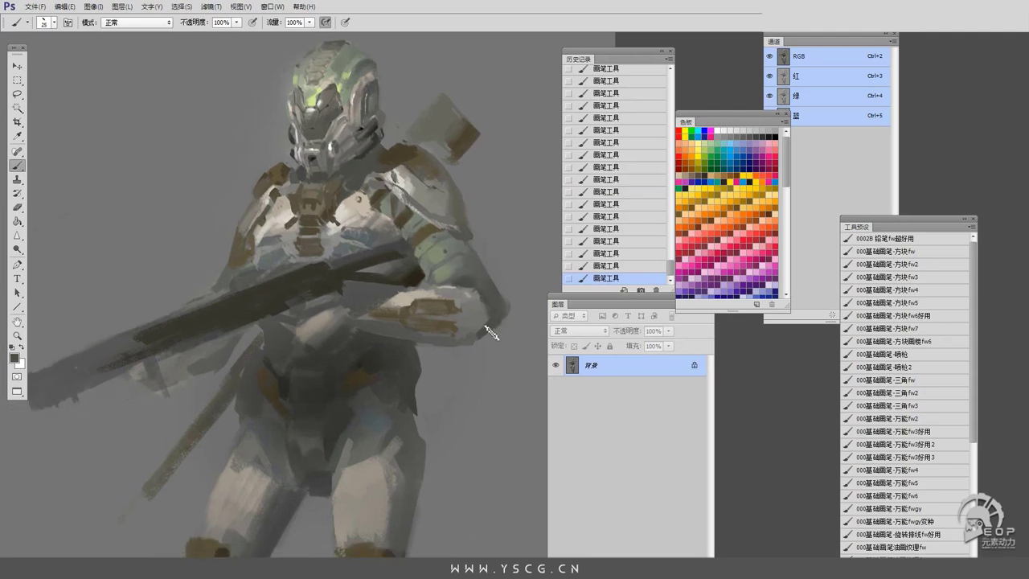
pyautogui.moveTo(488, 331)
pyautogui.mouseDown()
pyautogui.moveTo(500, 315)
pyautogui.moveTo(486, 349)
pyautogui.mouseUp()
# Pick a bright blue and paint small glowing lights on both hips.
pyautogui.moveTo(368, 342); pyautogui.dragTo(296, 325)
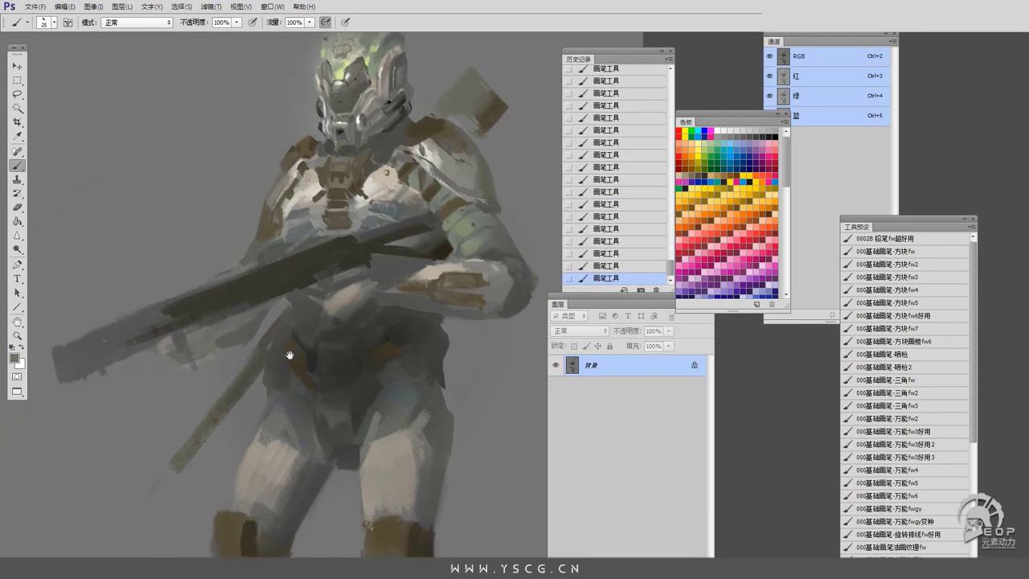
pyautogui.moveTo(433, 375); pyautogui.dragTo(445, 362)
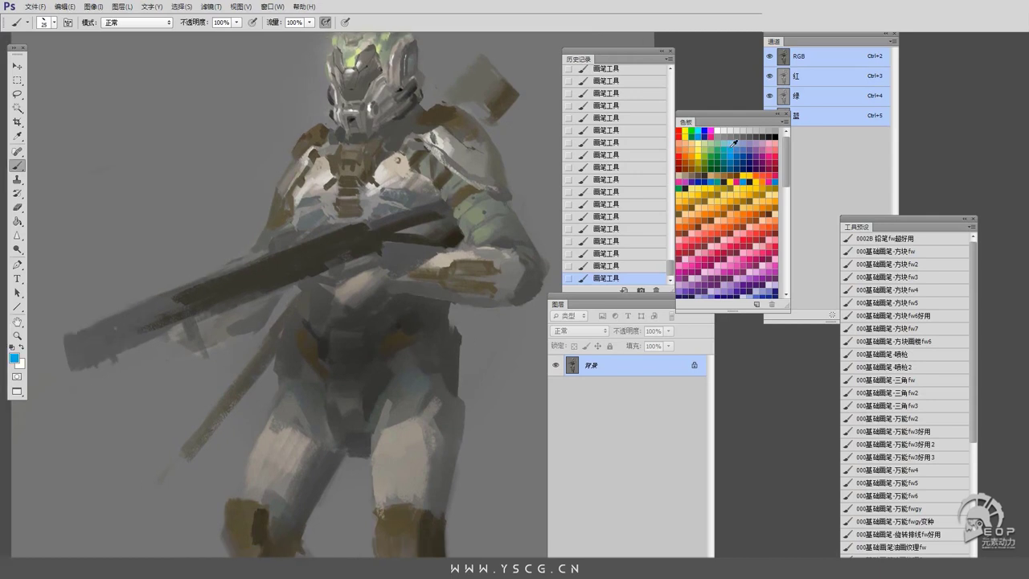
pyautogui.keyDown('alt'); pyautogui.click(447, 359); pyautogui.keyUp('alt')
pyautogui.click(448, 359)
pyautogui.click(281, 359)
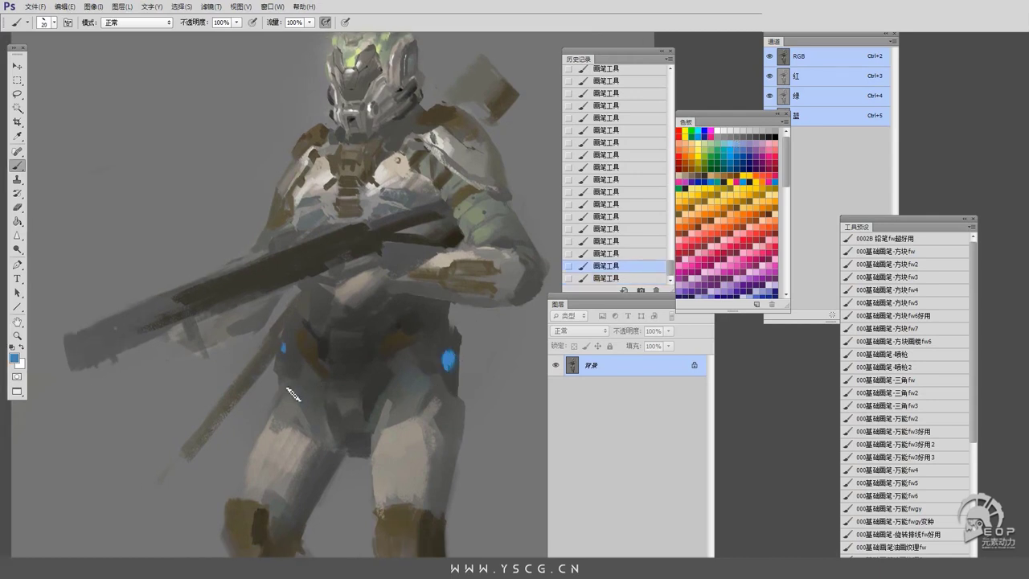
# Darken the wrist and the forearm's underside, and paint a round blue light on the elbow.
pyautogui.keyDown('alt'); pyautogui.click(426, 370); pyautogui.keyUp('alt')
pyautogui.moveTo(394, 310)
pyautogui.mouseDown()
pyautogui.moveTo(352, 293)
pyautogui.moveTo(399, 266)
pyautogui.moveTo(409, 292)
pyautogui.moveTo(491, 303)
pyautogui.mouseUp()
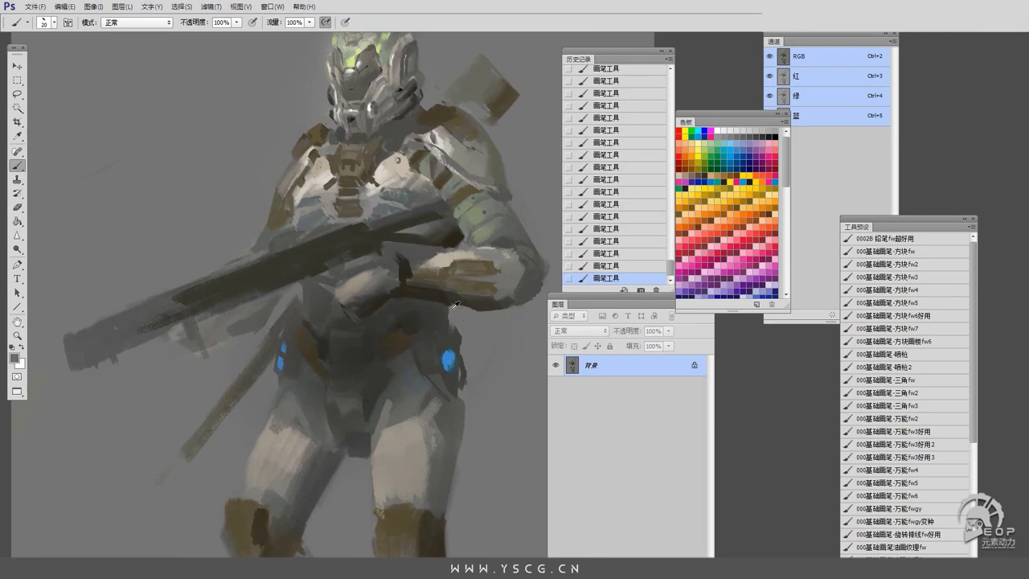
pyautogui.moveTo(424, 314); pyautogui.dragTo(427, 324)
pyautogui.moveTo(514, 277)
pyautogui.mouseDown()
pyautogui.moveTo(516, 300)
pyautogui.moveTo(504, 297)
pyautogui.mouseUp()
pyautogui.moveTo(490, 351); pyautogui.dragTo(482, 365)
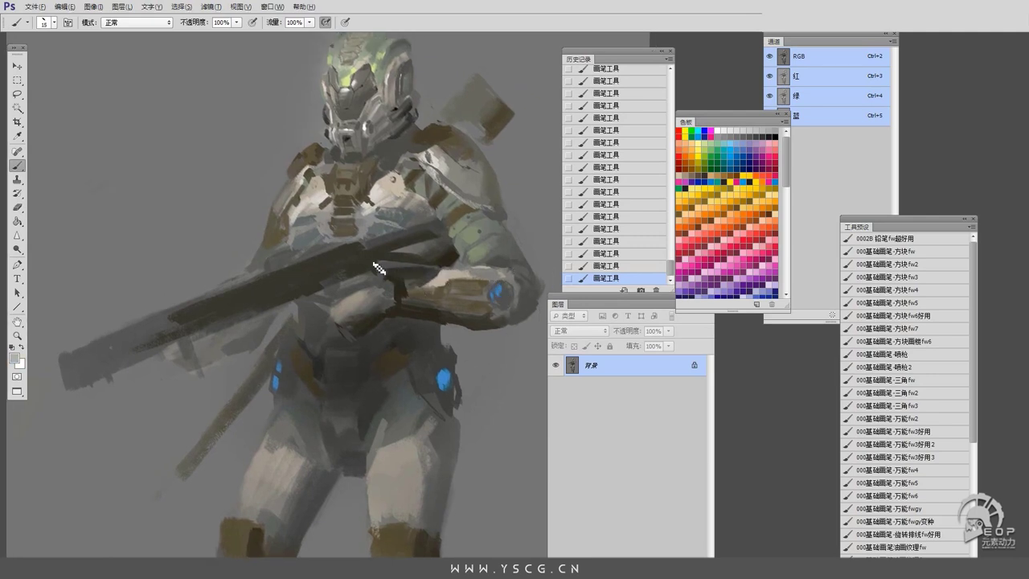
# Refine the gripping hand beneath the rifle and paint thin black lines along the waist's brown panels.
pyautogui.moveTo(411, 365)
pyautogui.mouseDown()
pyautogui.moveTo(365, 254)
pyautogui.moveTo(321, 291)
pyautogui.mouseUp()
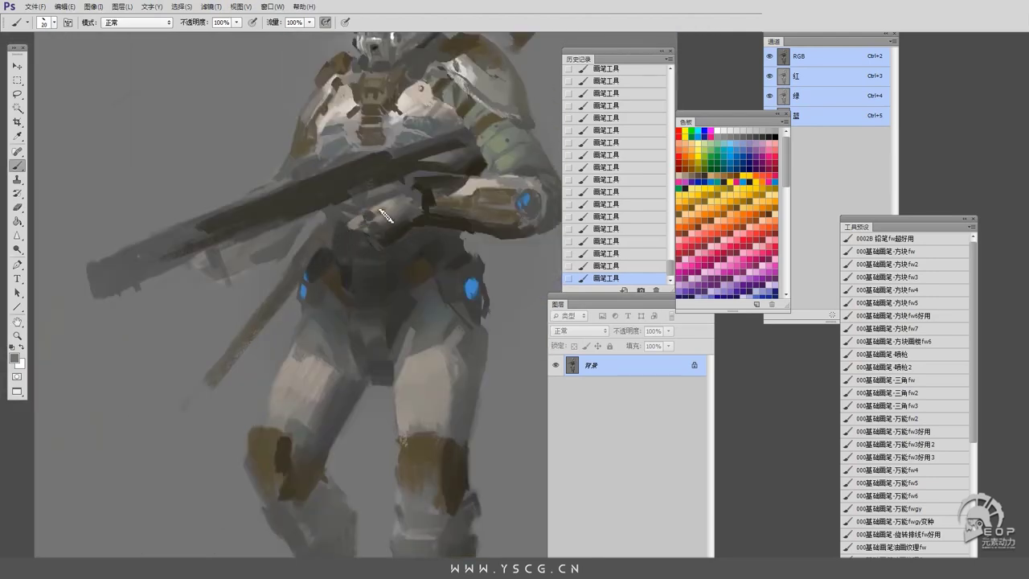
pyautogui.moveTo(385, 215)
pyautogui.mouseDown()
pyautogui.moveTo(390, 225)
pyautogui.moveTo(327, 289)
pyautogui.moveTo(356, 271)
pyautogui.mouseUp()
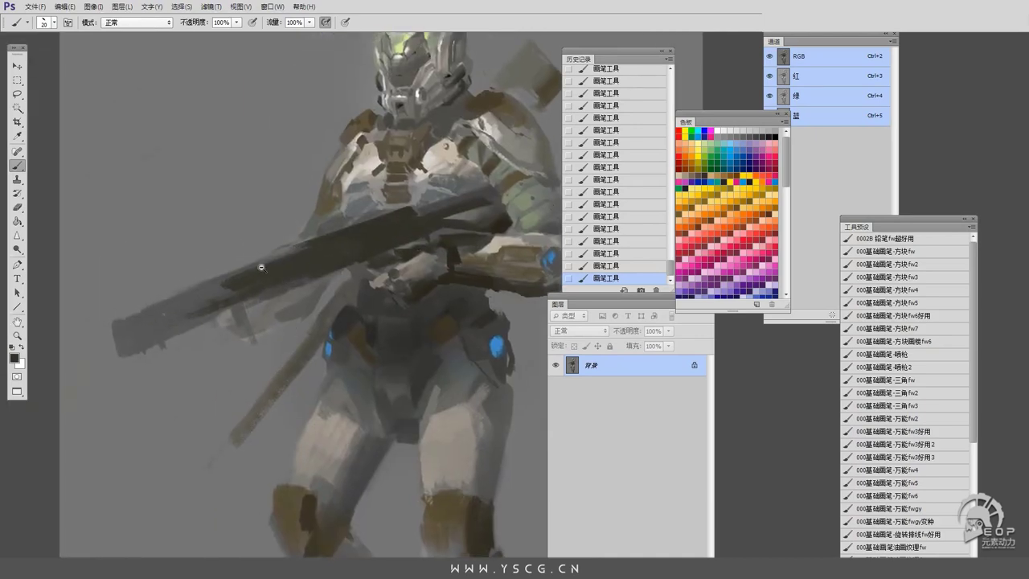
pyautogui.moveTo(410, 383); pyautogui.dragTo(411, 311)
pyautogui.scroll(-4, 470, 262)
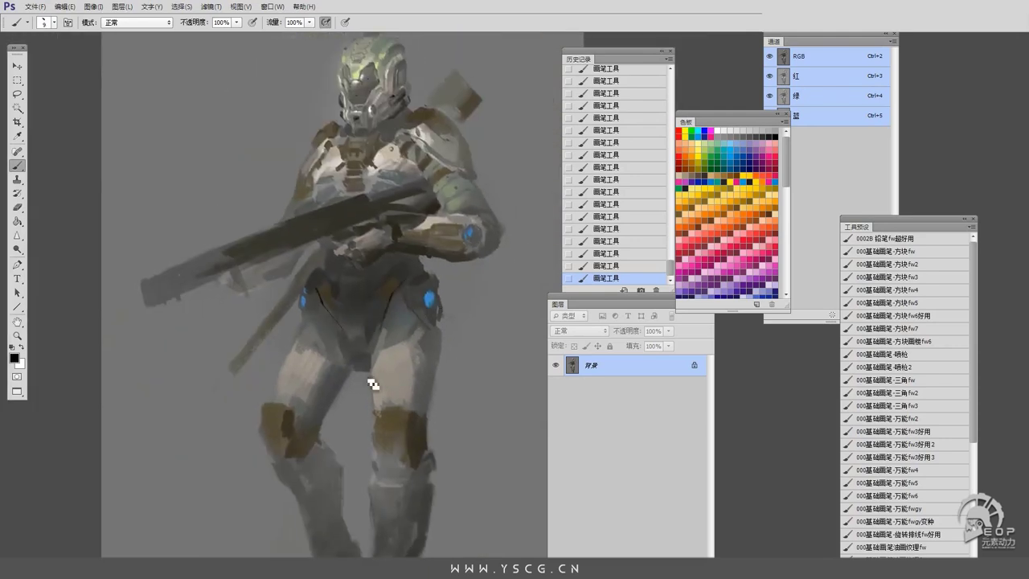
# Enlarge the brush and model both thigh plates with pale highlights and grey panel edges.
pyautogui.keyDown('alt'); pyautogui.click(410, 312); pyautogui.keyUp('alt')
pyautogui.keyDown('alt'); pyautogui.click(392, 339); pyautogui.keyUp('alt')
pyautogui.press(']')
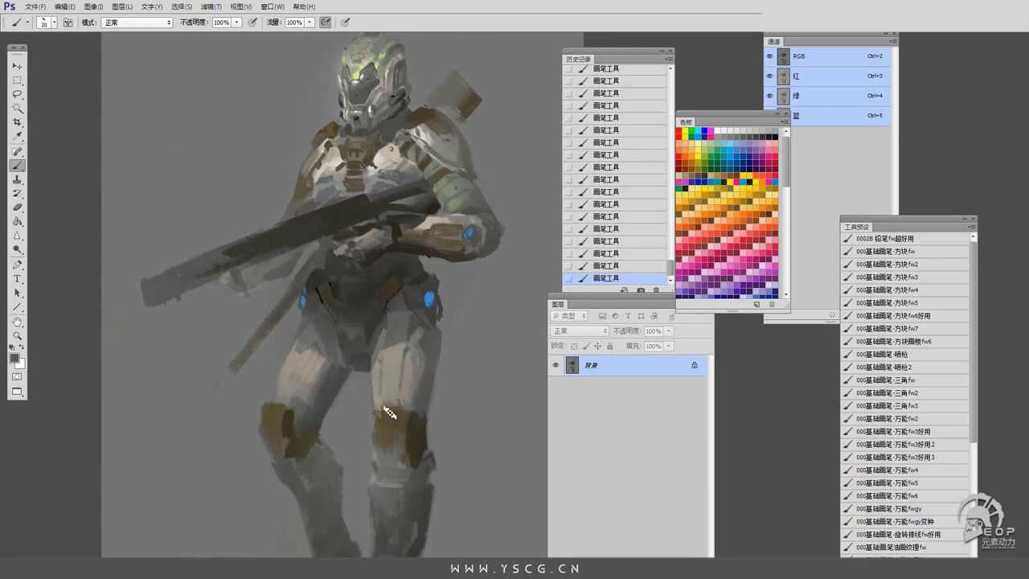
pyautogui.keyDown('alt'); pyautogui.click(378, 374); pyautogui.keyUp('alt')
pyautogui.moveTo(378, 375)
pyautogui.mouseDown()
pyautogui.moveTo(421, 399)
pyautogui.moveTo(407, 400)
pyautogui.moveTo(406, 358)
pyautogui.moveTo(387, 382)
pyautogui.mouseUp()
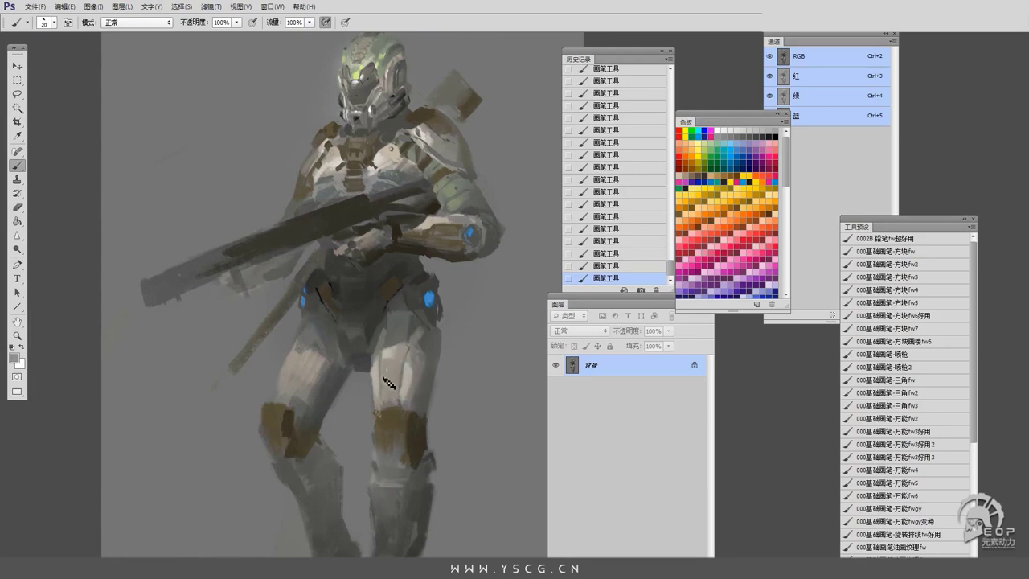
pyautogui.keyDown('alt'); pyautogui.click(321, 348); pyautogui.keyUp('alt')
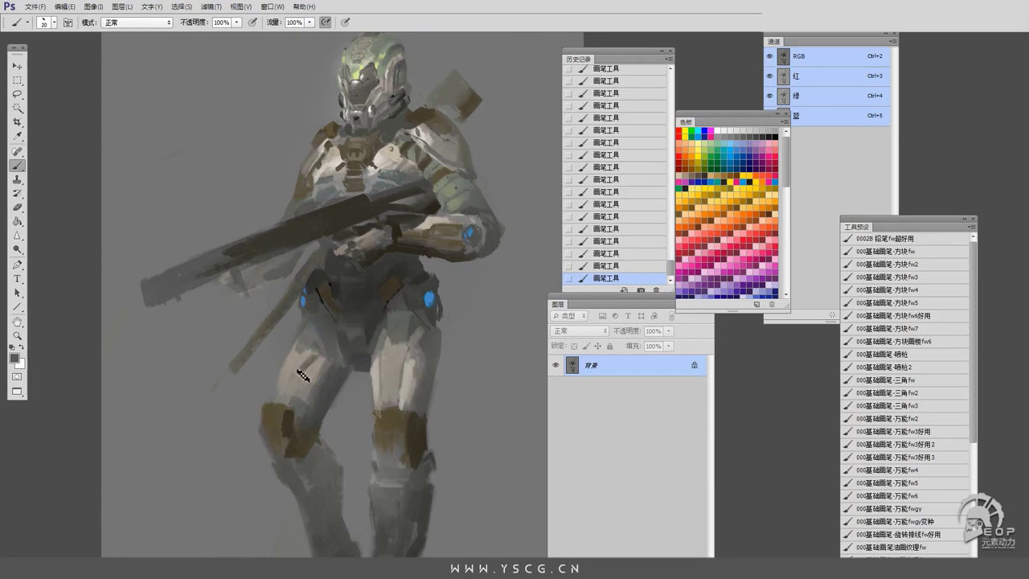
pyautogui.moveTo(299, 356); pyautogui.dragTo(294, 391)
pyautogui.keyDown('alt'); pyautogui.click(313, 371); pyautogui.keyUp('alt')
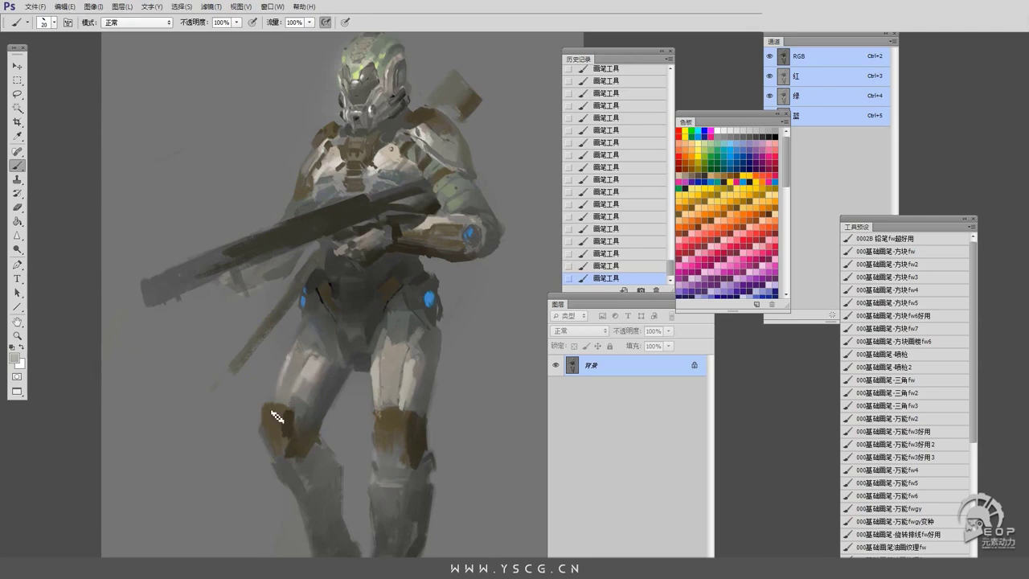
# Paint dark recesses into the waist armour and brighten the front of the thigh with pale strokes.
pyautogui.scroll(-1, 343, 294)
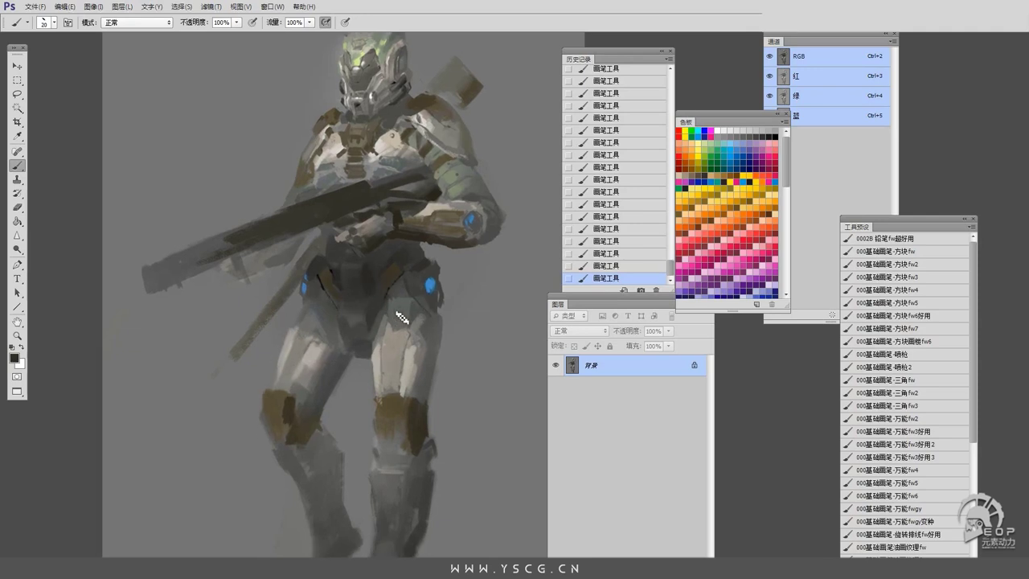
pyautogui.moveTo(389, 267)
pyautogui.mouseDown()
pyautogui.moveTo(419, 257)
pyautogui.moveTo(377, 307)
pyautogui.moveTo(417, 254)
pyautogui.moveTo(377, 276)
pyautogui.mouseUp()
pyautogui.press(']')
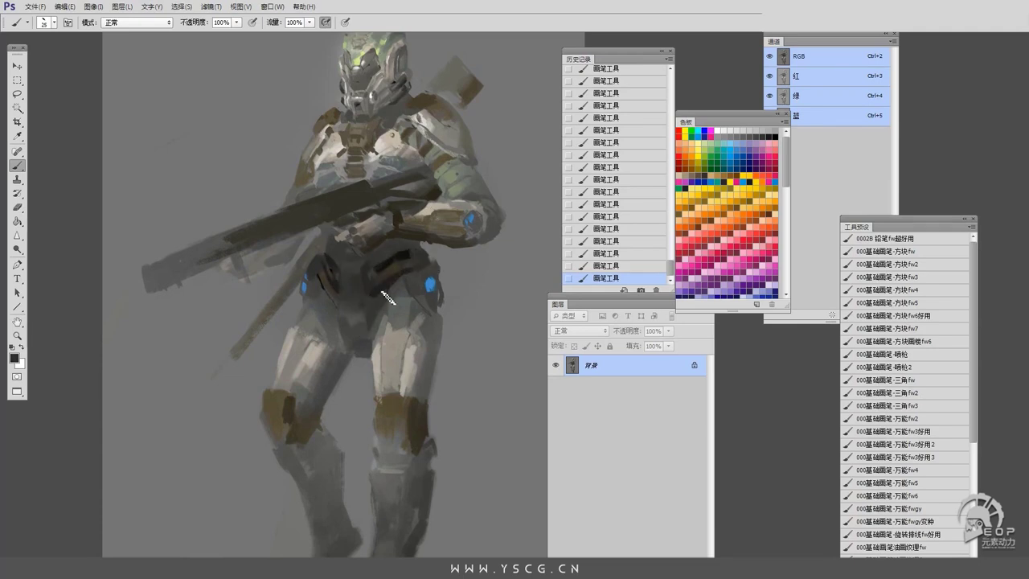
pyautogui.keyDown('alt'); pyautogui.click(375, 326); pyautogui.keyUp('alt')
pyautogui.moveTo(374, 326); pyautogui.dragTo(384, 363)
pyautogui.moveTo(322, 241); pyautogui.dragTo(352, 256)
# Paint dark edges along the pelvic plate and the inner hip panels.
pyautogui.scroll(-1, 361, 261)
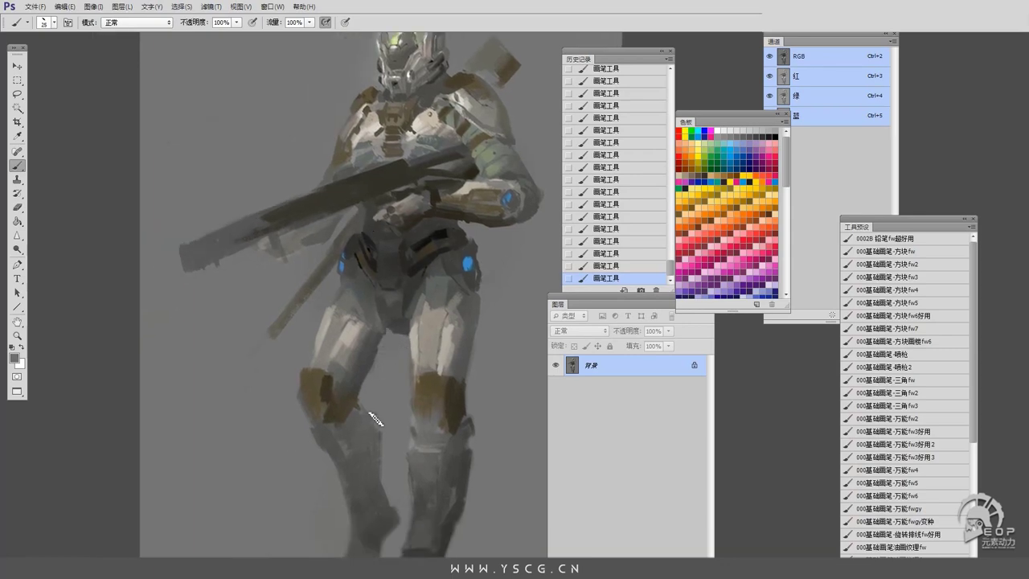
pyautogui.scroll(-1, 376, 402)
pyautogui.scroll(1, 378, 318)
pyautogui.scroll(1, 426, 305)
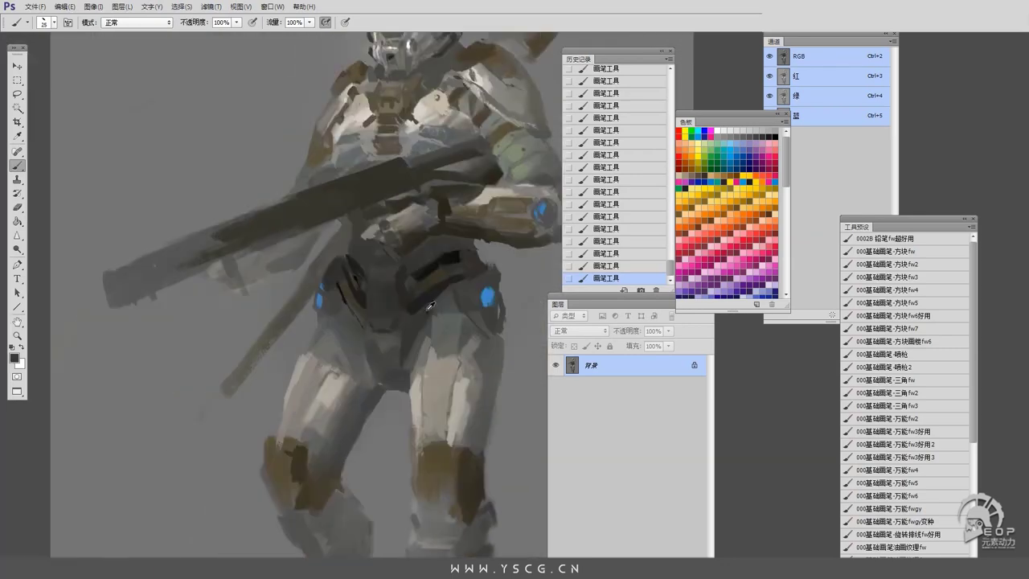
pyautogui.keyDown('alt'); pyautogui.click(470, 328); pyautogui.keyUp('alt')
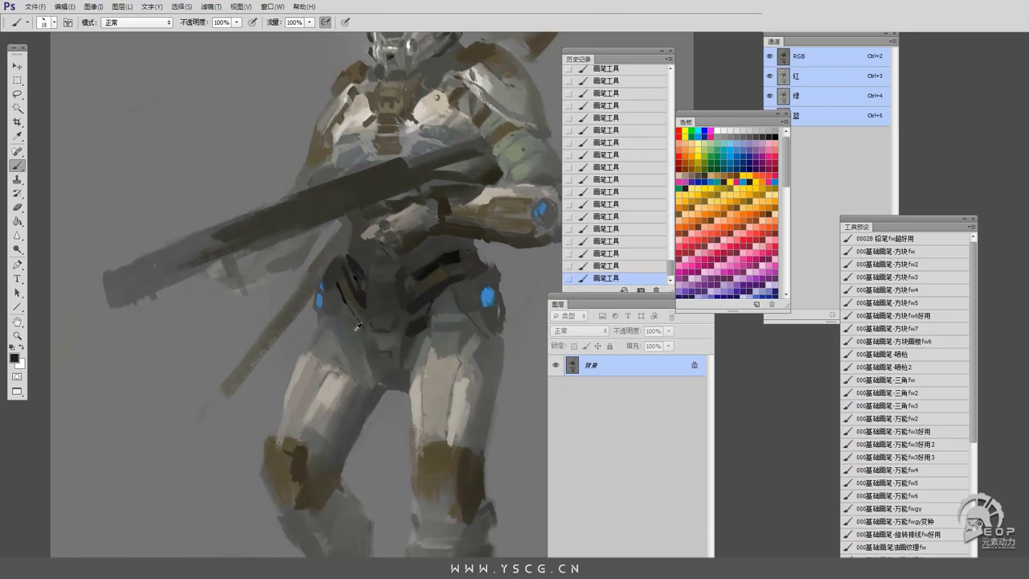
pyautogui.moveTo(347, 323)
pyautogui.mouseDown()
pyautogui.moveTo(366, 343)
pyautogui.moveTo(342, 332)
pyautogui.mouseUp()
# Add a brown panel with dark surrounding shading to the lower pelvic plate between the thighs.
pyautogui.scroll(-2, 391, 359)
pyautogui.scroll(2, 390, 359)
pyautogui.moveTo(387, 357)
pyautogui.mouseDown()
pyautogui.moveTo(407, 387)
pyautogui.moveTo(365, 368)
pyautogui.moveTo(410, 373)
pyautogui.mouseUp()
pyautogui.keyDown('alt'); pyautogui.click(410, 373); pyautogui.keyUp('alt')
pyautogui.moveTo(400, 336); pyautogui.dragTo(405, 384)
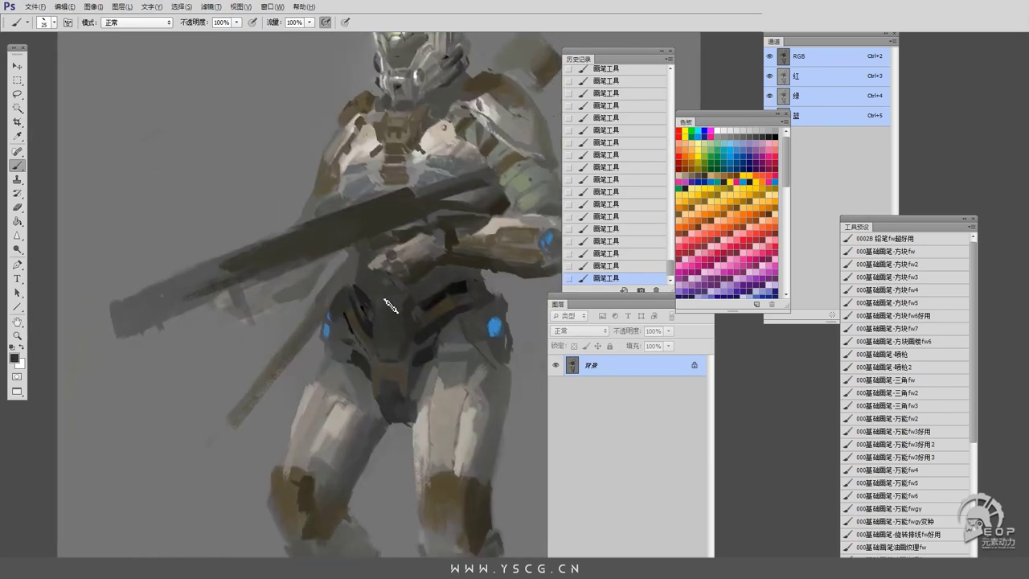
pyautogui.hotkey('ctrl', 'alt', 'z')
pyautogui.hotkey('ctrl', 'alt', 'z')
pyautogui.hotkey('ctrl', 'shift', 'z')
pyautogui.hotkey('ctrl', 'shift', 'z')
# Define the waist's central plate and surrounding armour with black outlines and dark green accents.
pyautogui.moveTo(399, 412); pyautogui.dragTo(411, 481)
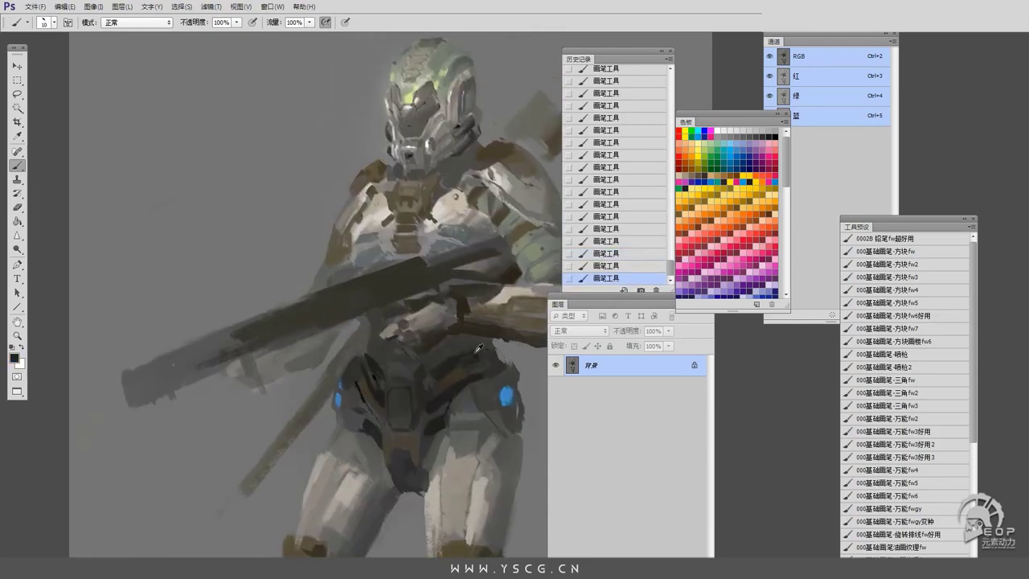
pyautogui.moveTo(364, 287); pyautogui.dragTo(251, 254)
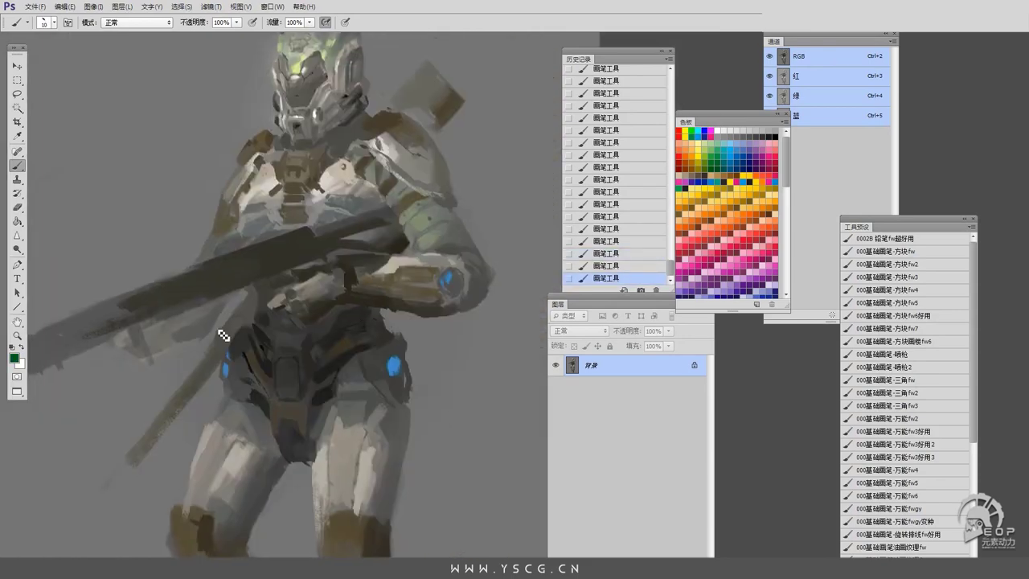
pyautogui.press('F12')
pyautogui.press('Escape')
pyautogui.moveTo(267, 321); pyautogui.dragTo(311, 199)
pyautogui.moveTo(313, 241); pyautogui.dragTo(311, 260)
pyautogui.moveTo(287, 333)
pyautogui.mouseDown()
pyautogui.moveTo(302, 356)
pyautogui.moveTo(392, 368)
pyautogui.mouseUp()
pyautogui.scroll(-1, 392, 368)
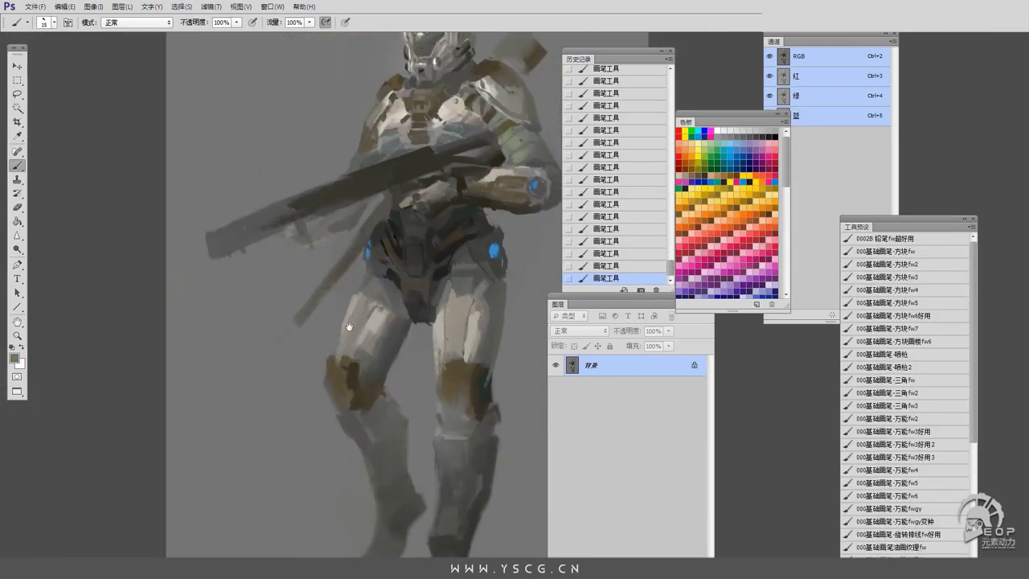
# Paint a pale-edged armour plate just below the forward leg's brown knee pad, using greys sampled from the leg.
pyautogui.keyDown('alt'); pyautogui.click(444, 424); pyautogui.keyUp('alt')
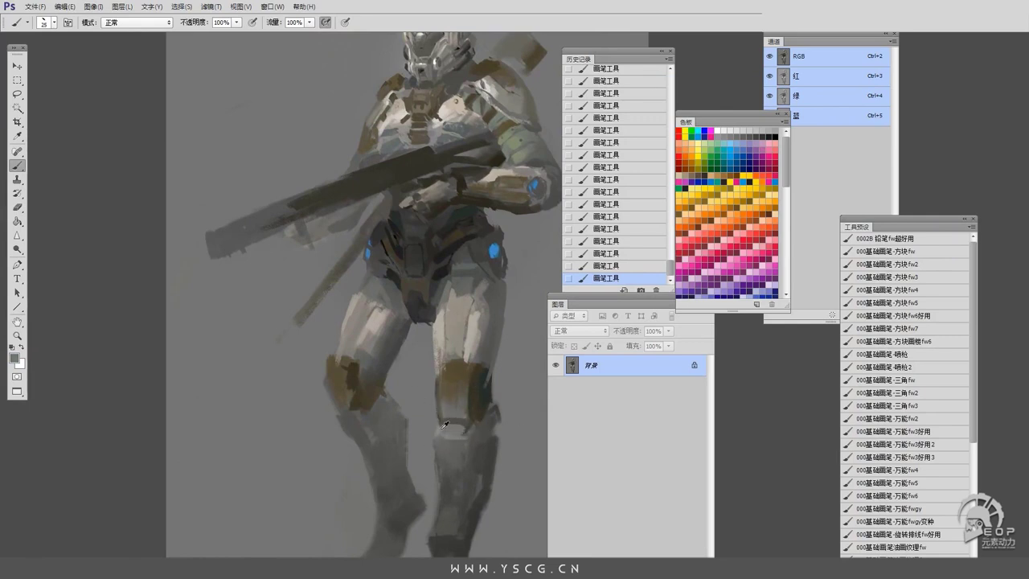
pyautogui.moveTo(468, 444)
pyautogui.mouseDown()
pyautogui.moveTo(455, 461)
pyautogui.moveTo(450, 422)
pyautogui.mouseUp()
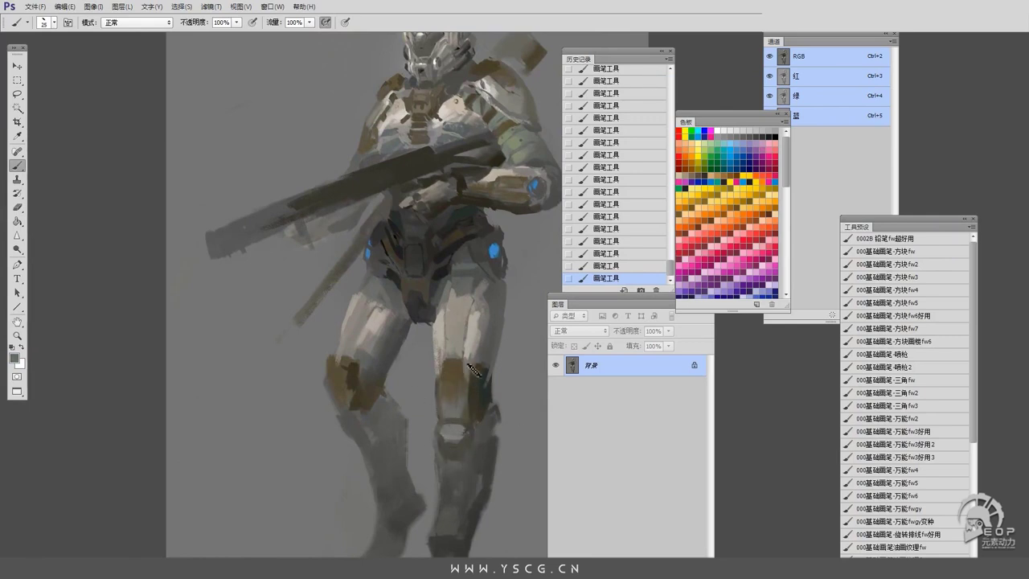
pyautogui.keyDown('alt'); pyautogui.click(503, 430); pyautogui.keyUp('alt')
pyautogui.keyDown('alt'); pyautogui.click(483, 471); pyautogui.keyUp('alt')
pyautogui.moveTo(482, 471); pyautogui.dragTo(470, 380)
pyautogui.keyDown('alt'); pyautogui.click(460, 309); pyautogui.keyUp('alt')
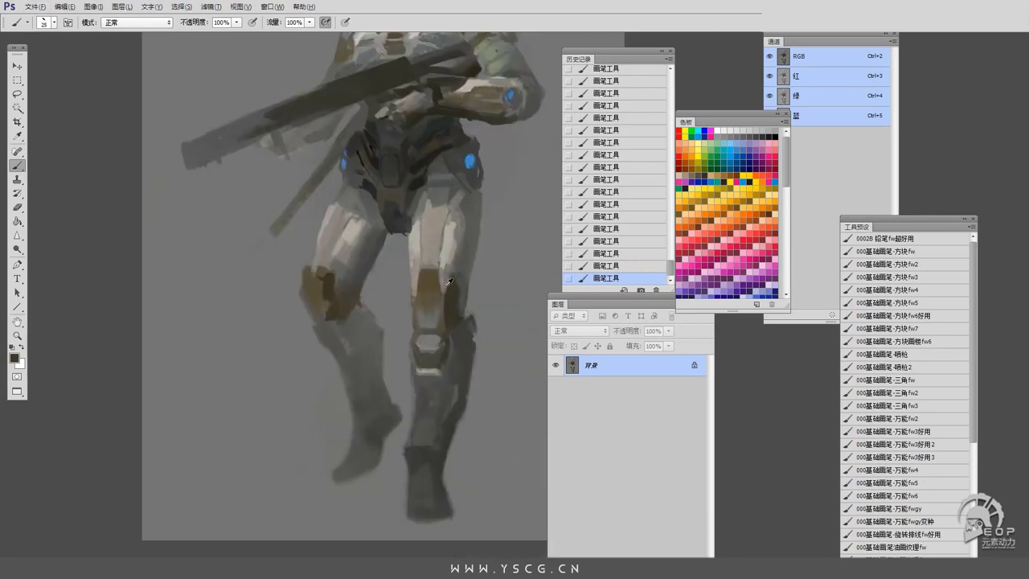
# Paint the forward shin's armour with a light-edged band under the knee plate and a dark cuff above the boot.
pyautogui.keyDown('alt'); pyautogui.click(448, 281); pyautogui.keyUp('alt')
pyautogui.moveTo(393, 347); pyautogui.dragTo(426, 257)
pyautogui.moveTo(419, 393); pyautogui.dragTo(449, 283)
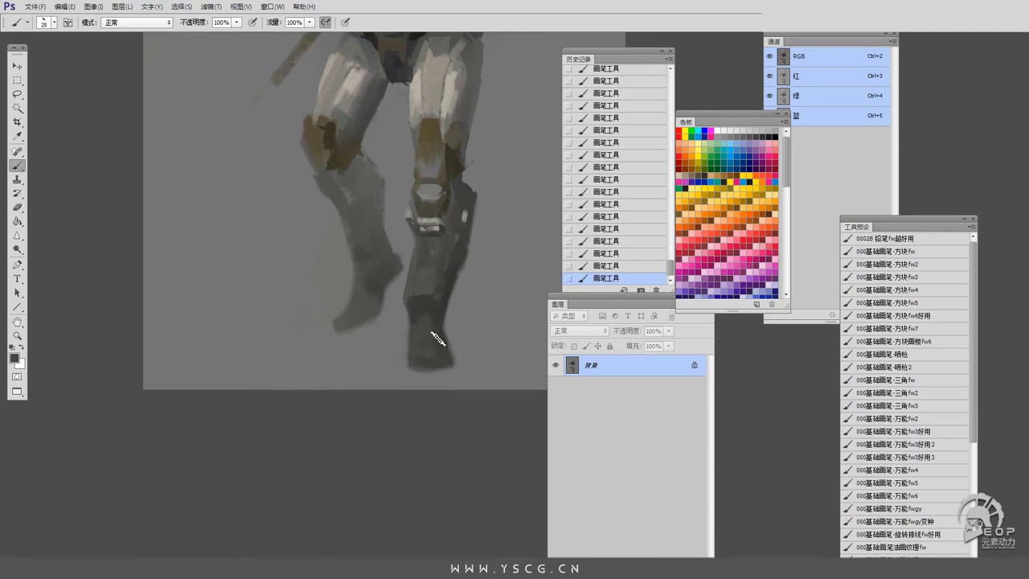
pyautogui.moveTo(417, 238); pyautogui.dragTo(430, 291)
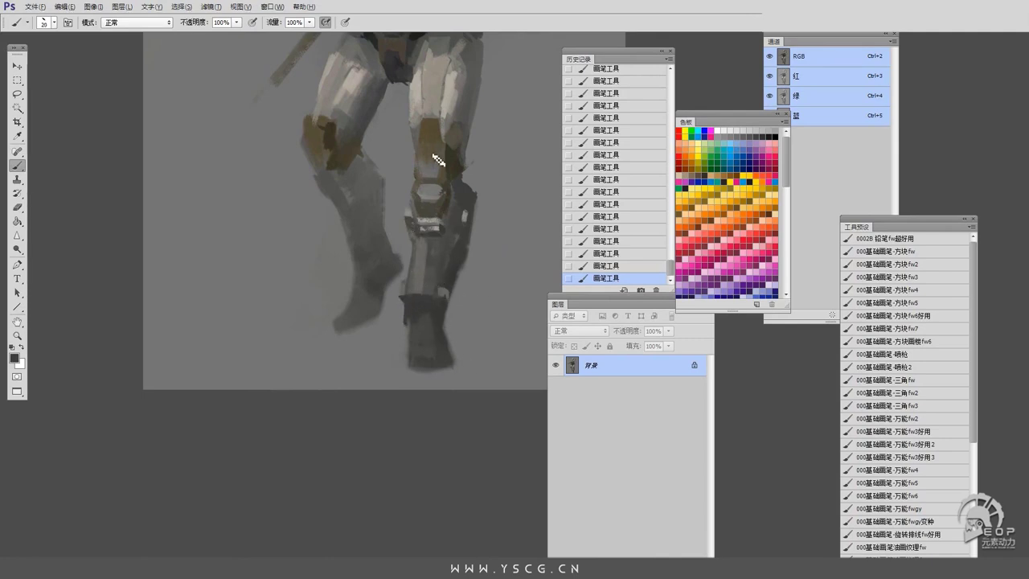
# Detail the forward boot with pale edge strokes and a brown patch, and define the plate along the outer calf.
pyautogui.moveTo(441, 354)
pyautogui.mouseDown()
pyautogui.moveTo(453, 284)
pyautogui.moveTo(401, 305)
pyautogui.moveTo(407, 366)
pyautogui.moveTo(442, 361)
pyautogui.mouseUp()
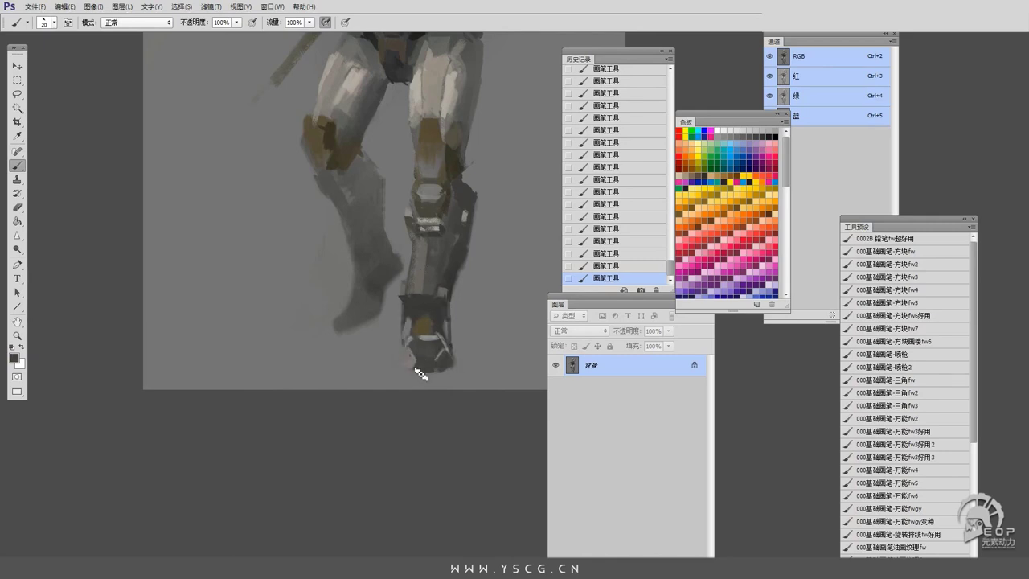
pyautogui.moveTo(483, 293); pyautogui.dragTo(475, 305)
pyautogui.moveTo(456, 200); pyautogui.dragTo(442, 259)
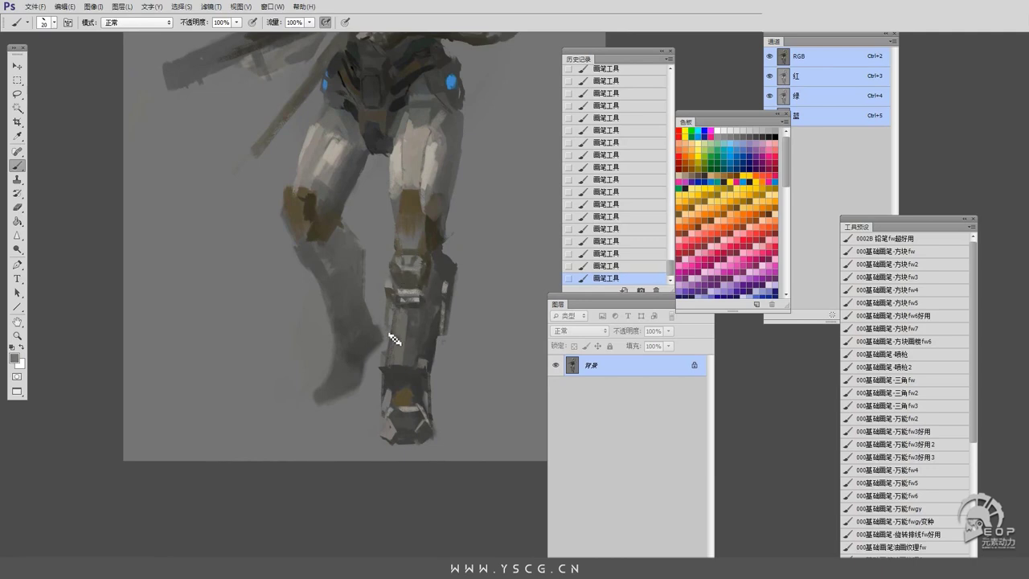
# Define the rear leg's lower knee edge, shin plates and boot with dark and mid-grey strokes.
pyautogui.moveTo(323, 291)
pyautogui.mouseDown()
pyautogui.moveTo(285, 238)
pyautogui.moveTo(370, 301)
pyautogui.moveTo(345, 233)
pyautogui.moveTo(353, 265)
pyautogui.moveTo(329, 288)
pyautogui.moveTo(340, 294)
pyautogui.moveTo(325, 283)
pyautogui.mouseUp()
pyautogui.moveTo(381, 321)
pyautogui.mouseDown()
pyautogui.moveTo(373, 235)
pyautogui.moveTo(335, 327)
pyautogui.moveTo(371, 366)
pyautogui.mouseUp()
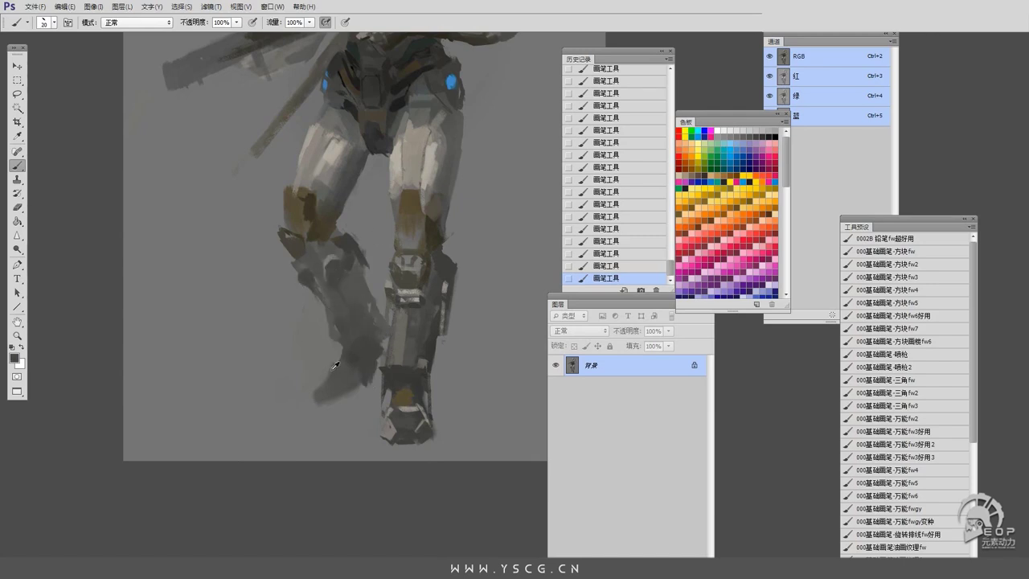
pyautogui.press('[')
pyautogui.scroll(1, 354, 282)
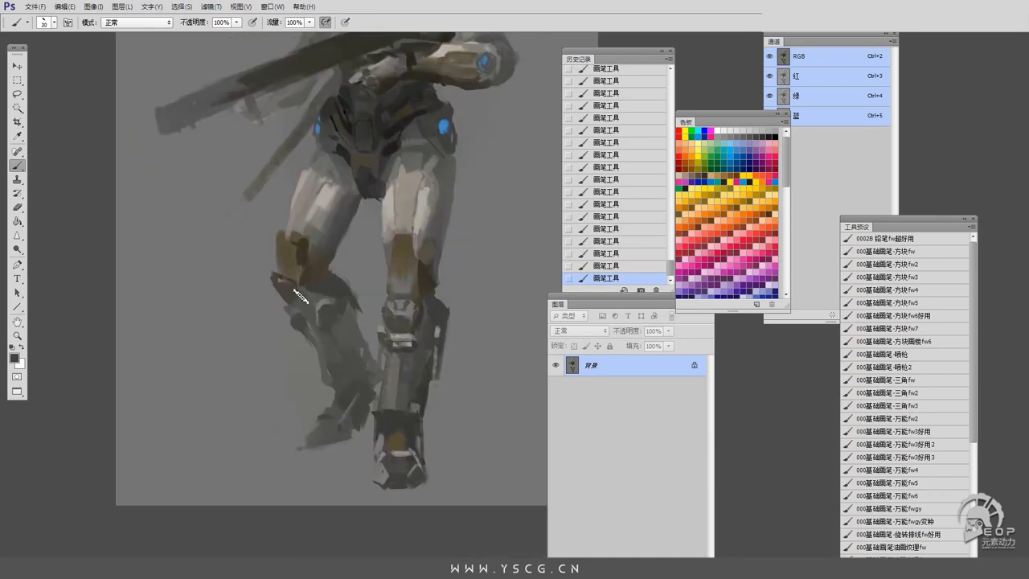
pyautogui.press(']')
pyautogui.scroll(-1, 354, 298)
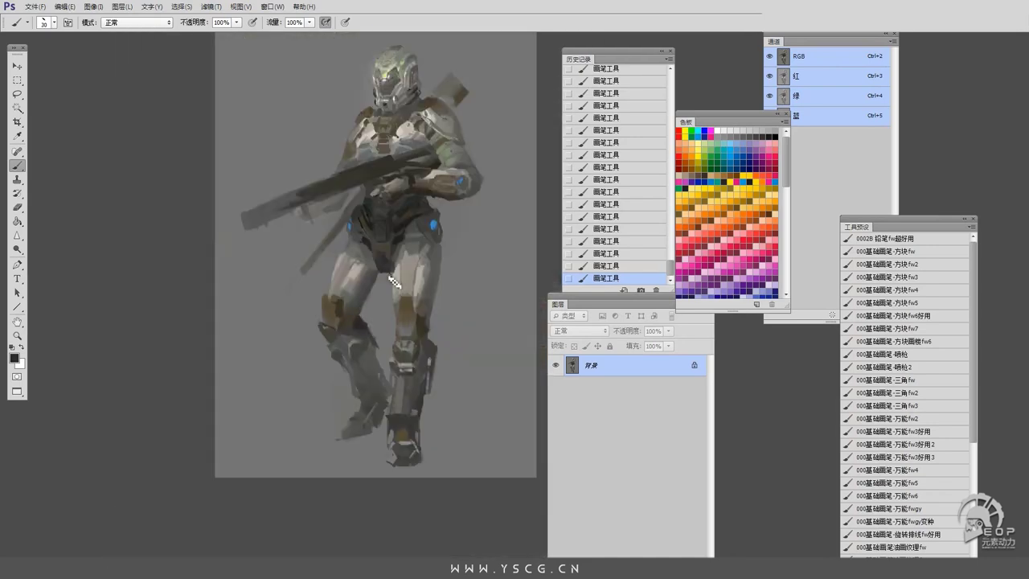
# Paint a dark green shadow on the inner thigh and refine the rear shin and foot with sampled grey strokes.
pyautogui.press('[')
pyautogui.moveTo(371, 349); pyautogui.dragTo(376, 339)
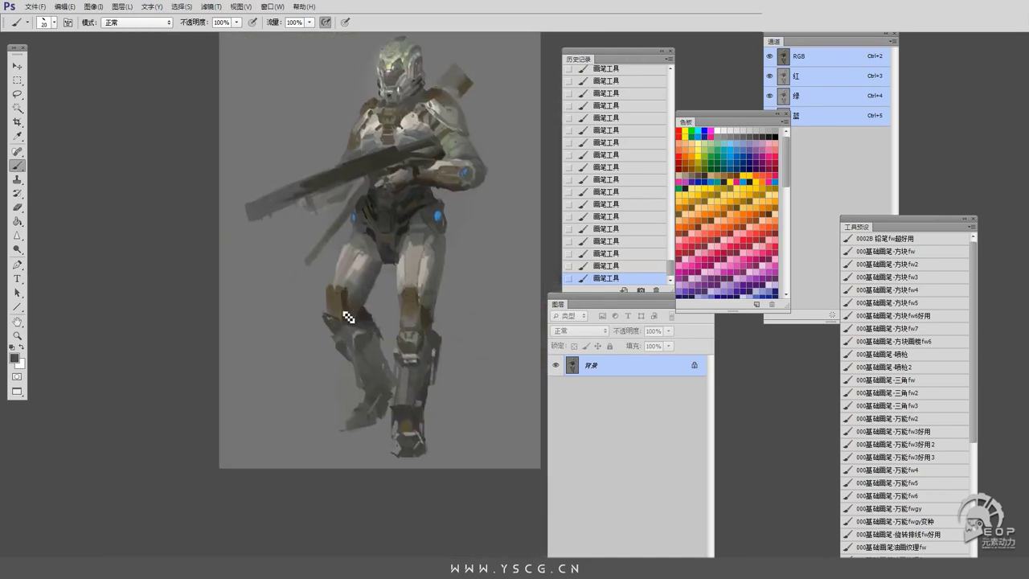
pyautogui.moveTo(392, 393); pyautogui.dragTo(394, 425)
pyautogui.moveTo(383, 277)
pyautogui.mouseDown()
pyautogui.moveTo(424, 218)
pyautogui.moveTo(372, 283)
pyautogui.moveTo(378, 256)
pyautogui.moveTo(404, 275)
pyautogui.mouseUp()
pyautogui.keyDown('alt'); pyautogui.click(399, 280); pyautogui.keyUp('alt')
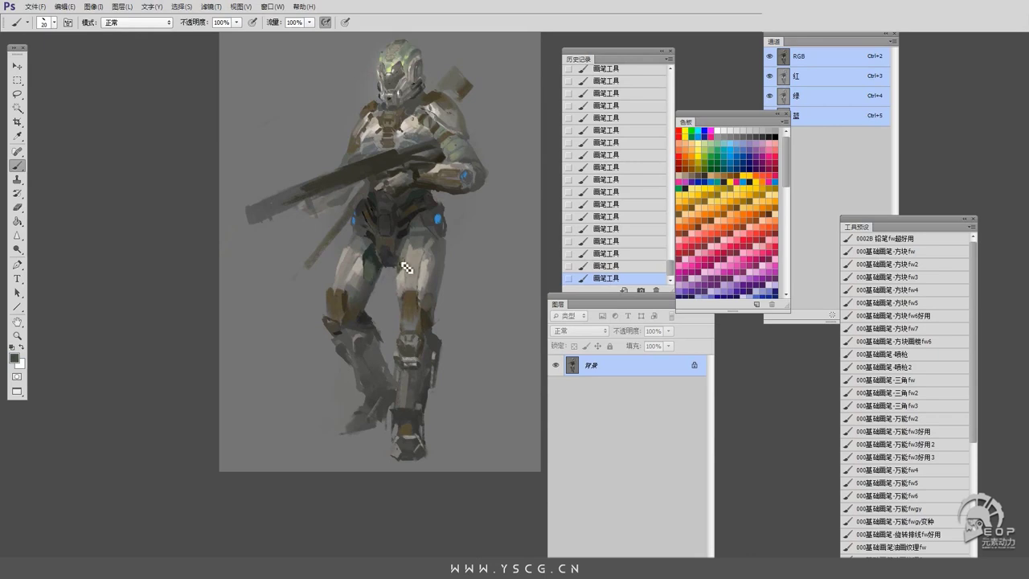
pyautogui.keyDown('alt'); pyautogui.click(372, 434); pyautogui.keyUp('alt')
pyautogui.keyDown('alt'); pyautogui.click(346, 444); pyautogui.keyUp('alt')
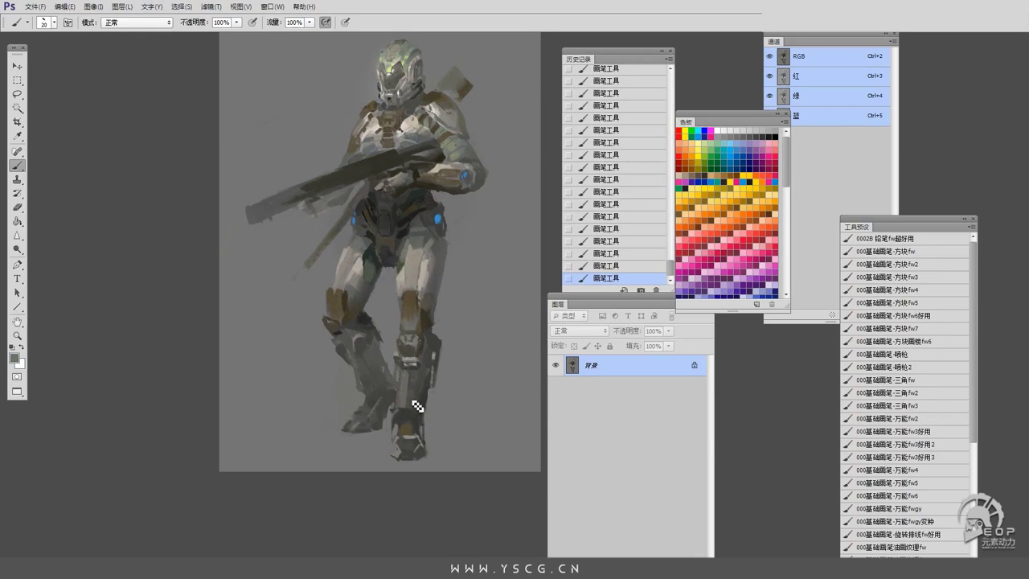
# Refine the brown collar piece below the helmet with small dark strokes.
pyautogui.scroll(5, 402, 378)
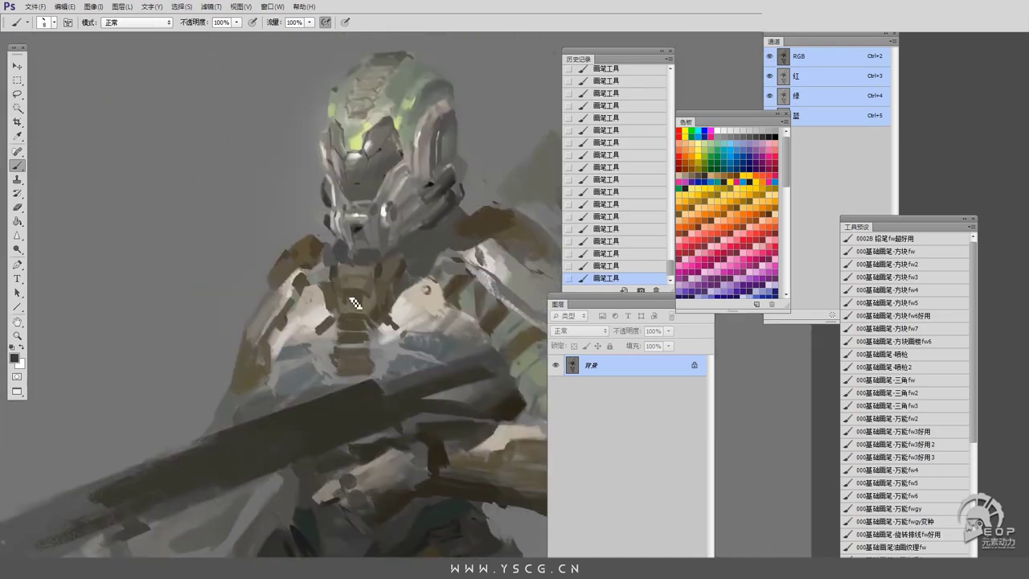
pyautogui.moveTo(356, 304)
pyautogui.mouseDown()
pyautogui.moveTo(394, 275)
pyautogui.moveTo(382, 237)
pyautogui.moveTo(349, 205)
pyautogui.moveTo(375, 169)
pyautogui.moveTo(346, 216)
pyautogui.mouseUp()
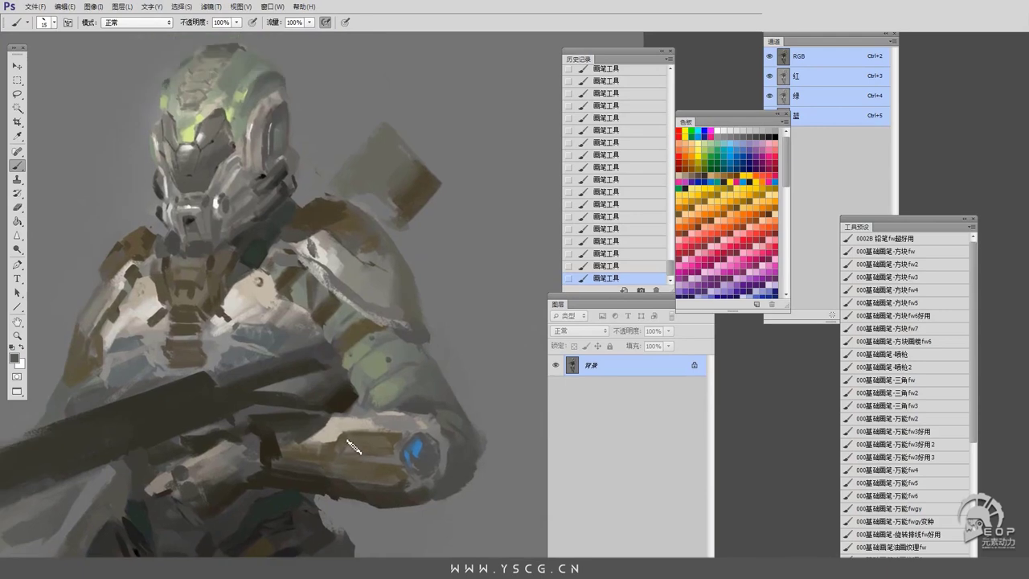
pyautogui.moveTo(353, 446); pyautogui.dragTo(434, 450)
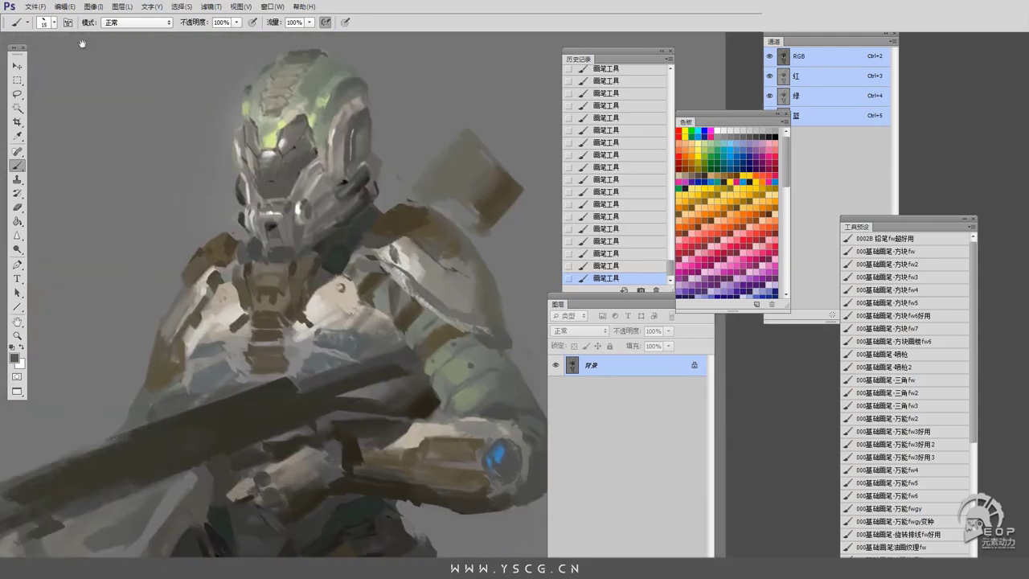
# Apply a Brightness/Contrast adjustment to the painting.
pyautogui.click(91, 7)
pyautogui.click(241, 36)
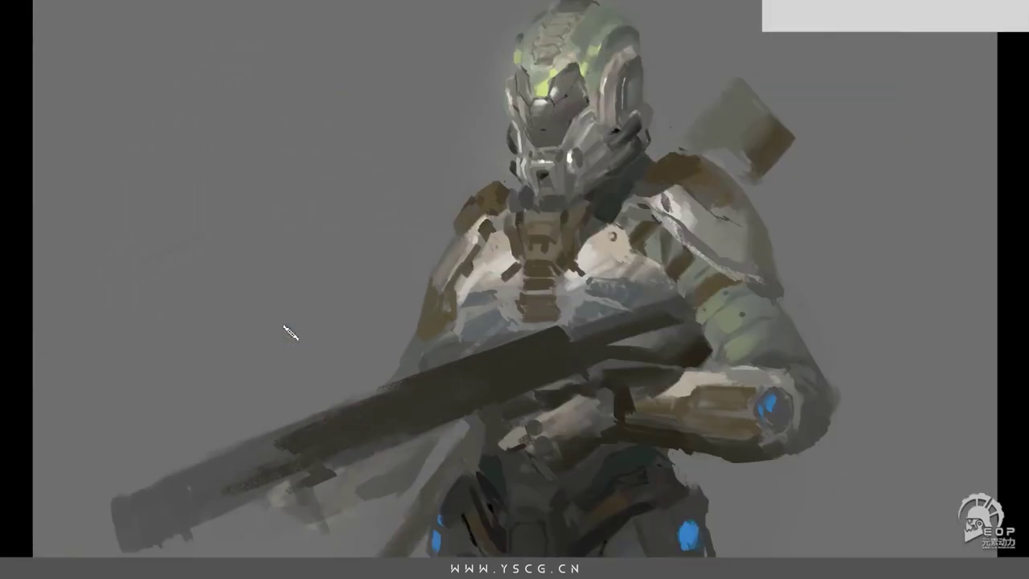
pyautogui.moveTo(291, 334); pyautogui.dragTo(157, 390)
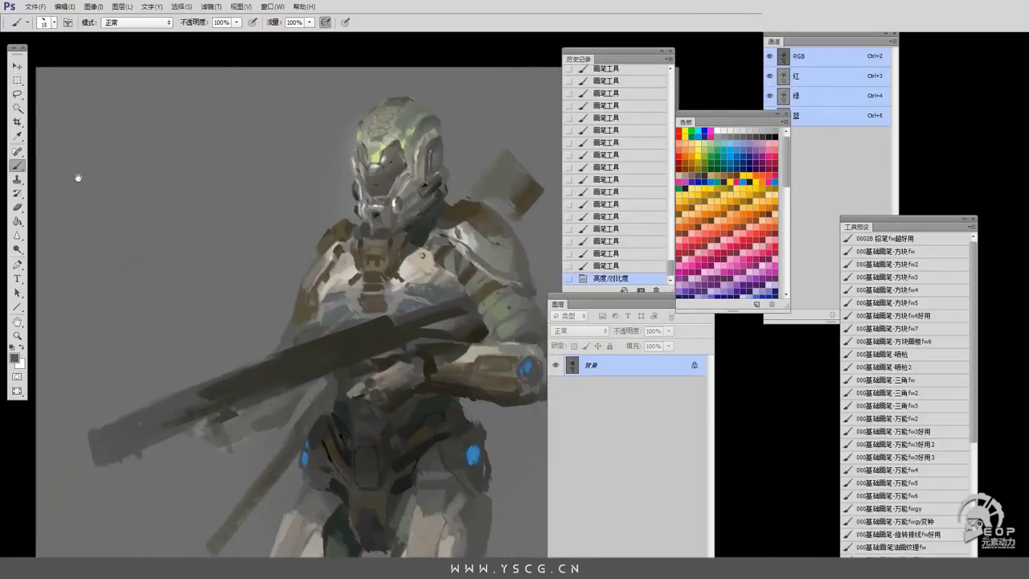
# Lasso the soldier's head, adjust its proportions with Free Transform and deselect it.
pyautogui.moveTo(378, 87); pyautogui.dragTo(366, 235)
pyautogui.hotkey('ctrl', 't')
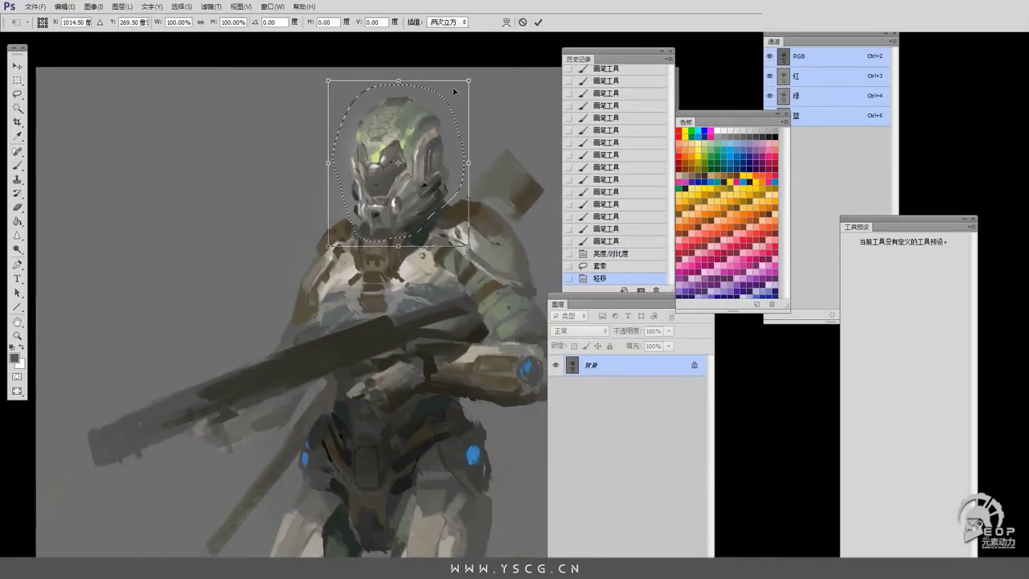
pyautogui.moveTo(514, 265); pyautogui.dragTo(528, 278)
pyautogui.press('Return')
pyautogui.hotkey('ctrl', 'd')
# Lasso the soldier's hips and legs, adjust their proportions with Free Transform and clear the selection.
pyautogui.moveTo(109, 160); pyautogui.dragTo(29, 100)
pyautogui.hotkey('ctrl', '-')
pyautogui.moveTo(281, 149)
pyautogui.mouseDown()
pyautogui.moveTo(295, 413)
pyautogui.moveTo(277, 160)
pyautogui.mouseUp()
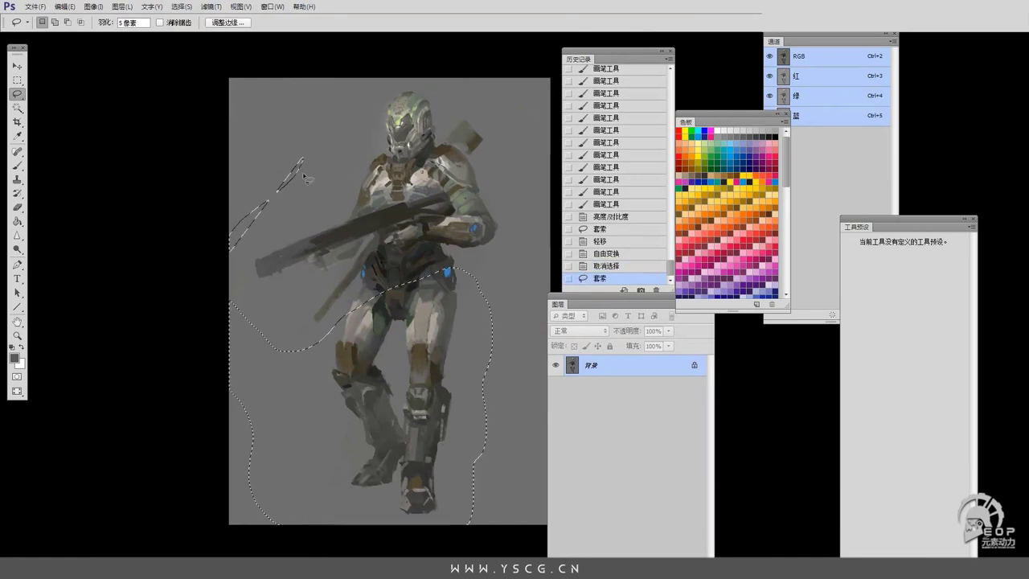
pyautogui.hotkey('ctrl', '-')
pyautogui.hotkey('ctrl', 't')
pyautogui.press('Return')
pyautogui.hotkey('ctrl', 'd')
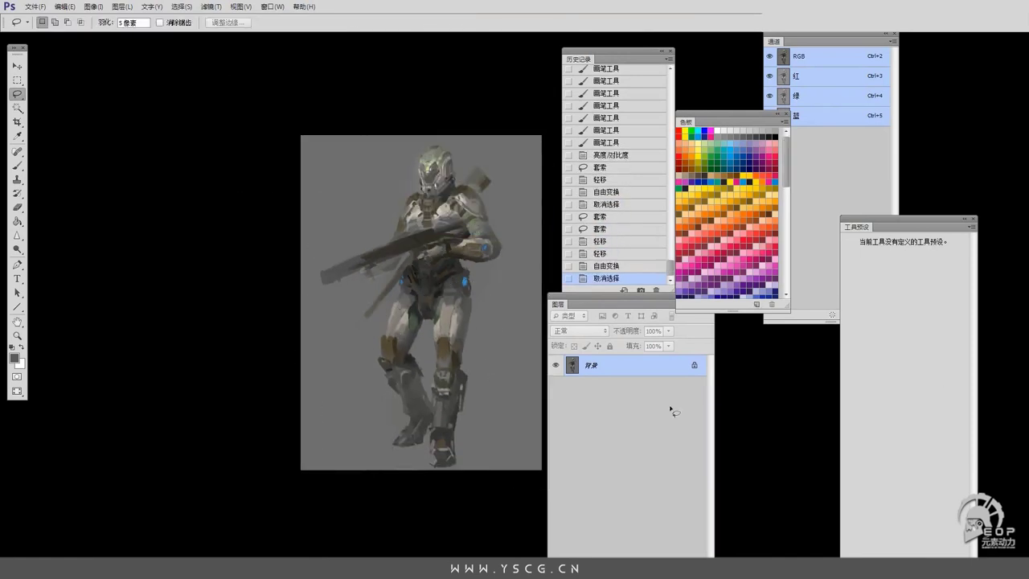
# Duplicate the background layer, create three nudged copies of the duplicate and merge them down into one layer.
pyautogui.moveTo(683, 303); pyautogui.dragTo(731, 253)
pyautogui.hotkey('ctrl', 'j')
pyautogui.hotkey('ctrl', 'alt', 'Right')
pyautogui.hotkey('ctrl', 'alt', 'Right')
pyautogui.hotkey('ctrl', 'alt', 'Right')
pyautogui.hotkey('ctrl', 'e')
pyautogui.hotkey('ctrl', 'e')
pyautogui.hotkey('ctrl', 'e')
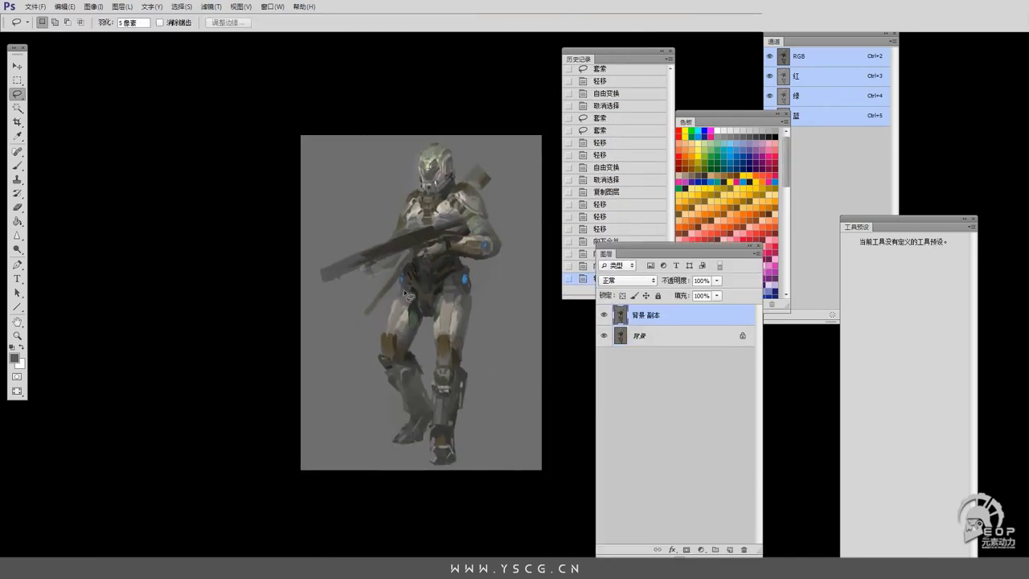
# Stretch the lassoed hips and legs to about 104% height, and scale the whole layer to about 98.5%.
pyautogui.moveTo(499, 306); pyautogui.dragTo(495, 365)
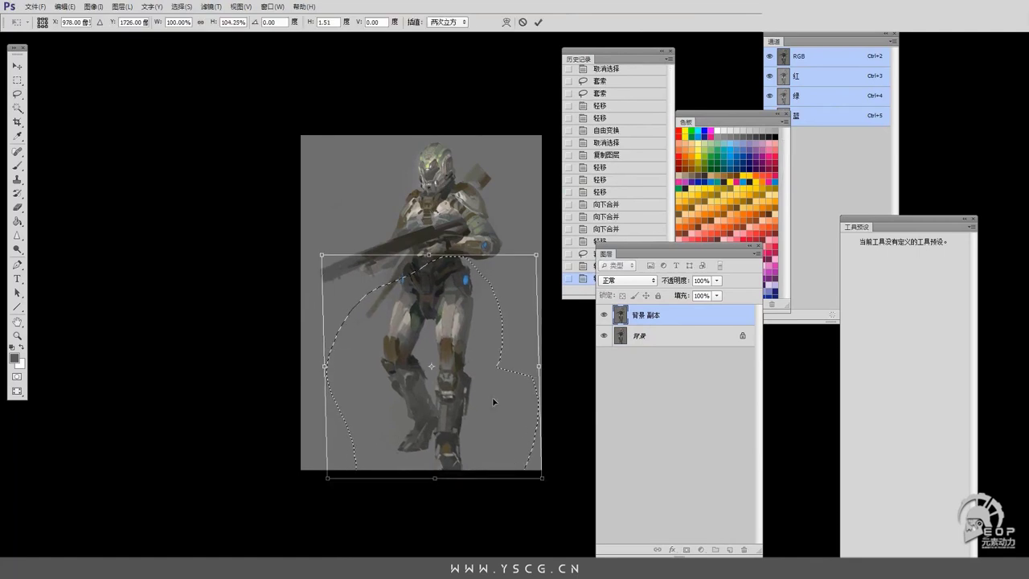
pyautogui.hotkey('ctrl', 'd')
pyautogui.hotkey('ctrl', 't')
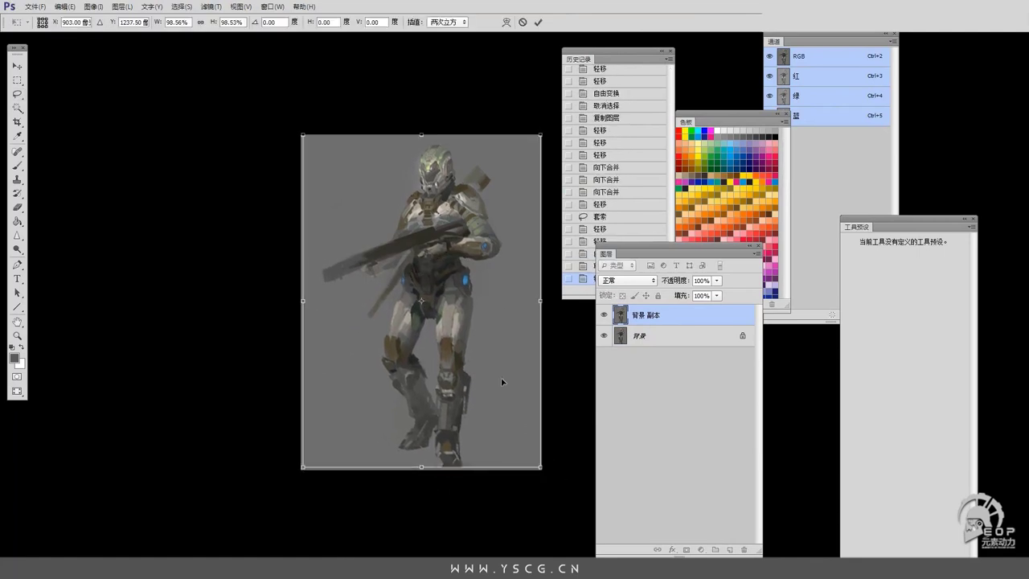
pyautogui.press('Return')
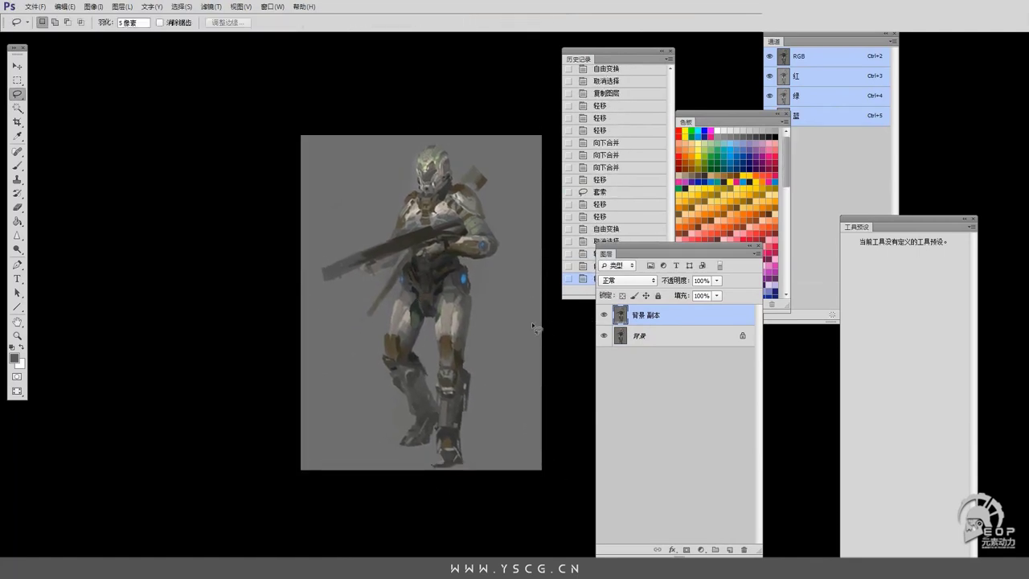
# Lasso nearly the whole figure and reshape it with the Liquify filter using a size 700 brush.
pyautogui.scroll(1, 531, 322)
pyautogui.moveTo(155, 130); pyautogui.dragTo(185, 96)
pyautogui.click(207, 6)
pyautogui.click(229, 81)
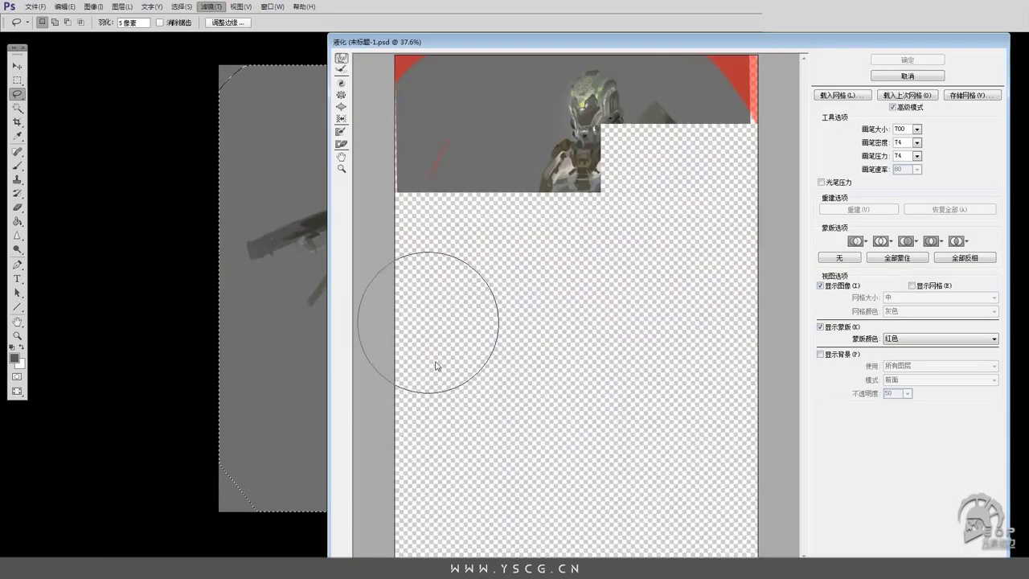
pyautogui.moveTo(637, 429)
pyautogui.mouseDown()
pyautogui.moveTo(619, 387)
pyautogui.moveTo(610, 521)
pyautogui.moveTo(528, 389)
pyautogui.moveTo(519, 344)
pyautogui.moveTo(545, 457)
pyautogui.moveTo(604, 389)
pyautogui.moveTo(646, 294)
pyautogui.mouseUp()
pyautogui.press('Return')
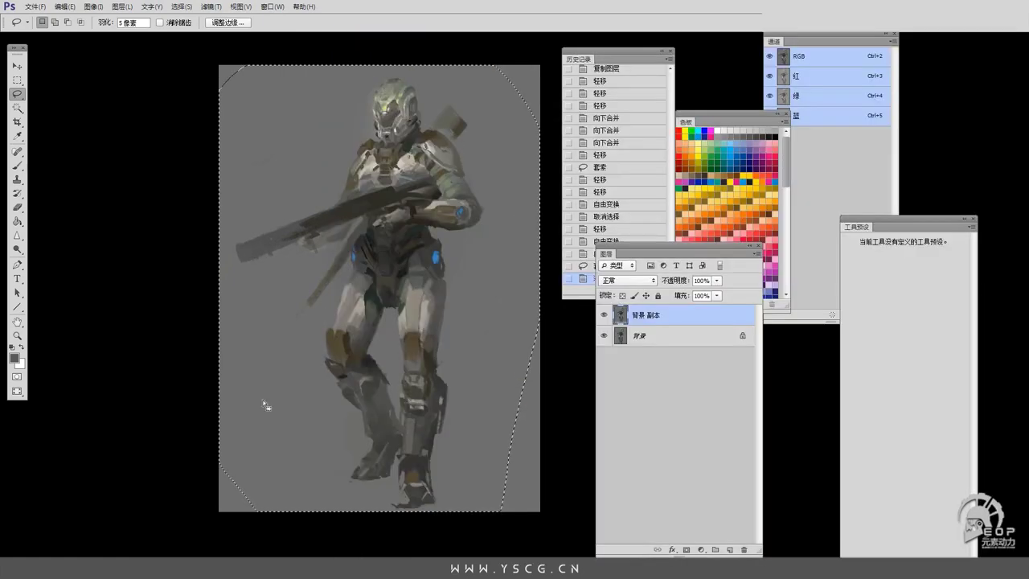
pyautogui.hotkey('ctrl', 'd')
# Touch up the forward foot near the canvas's lower edge with the brush.
pyautogui.press('b')
pyautogui.moveTo(386, 513); pyautogui.dragTo(413, 486)
pyautogui.hotkey('ctrl', '+')
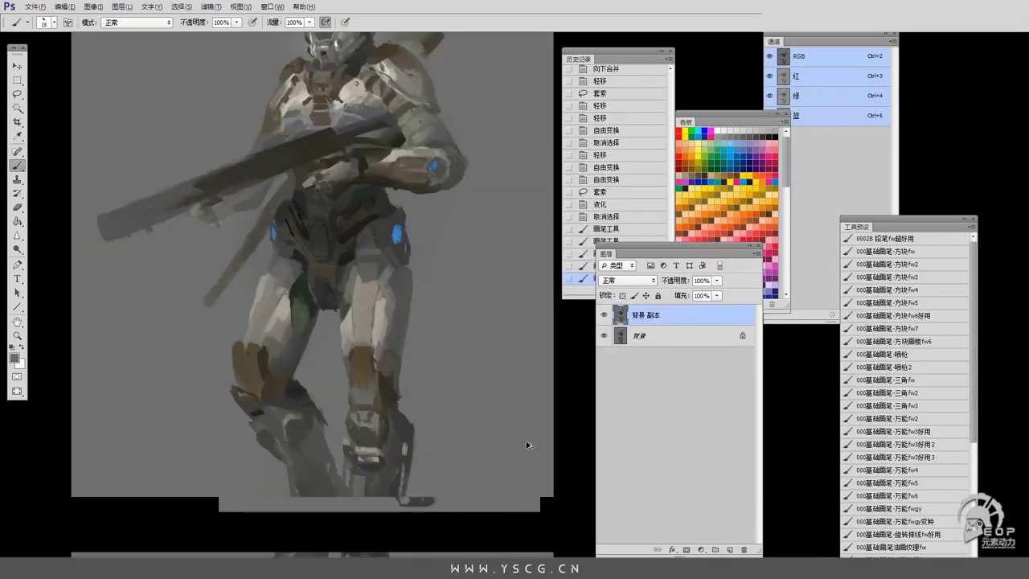
pyautogui.moveTo(475, 297); pyautogui.dragTo(418, 305)
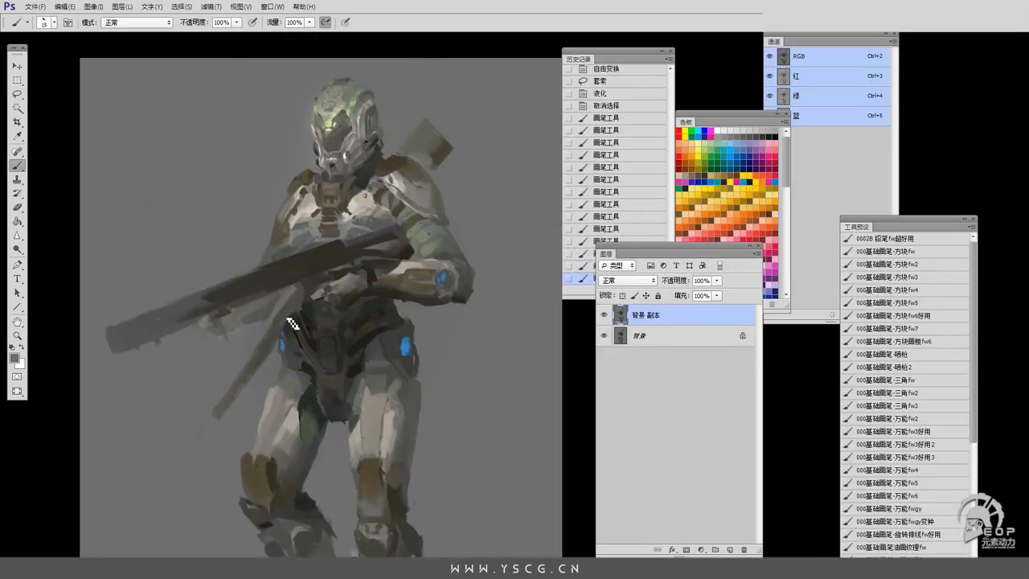
# Paint the supporting forearm and the part beneath the rifle barrel with dark grey-green strokes.
pyautogui.moveTo(293, 318); pyautogui.dragTo(258, 304)
pyautogui.moveTo(215, 334); pyautogui.dragTo(241, 318)
pyautogui.moveTo(237, 320); pyautogui.dragTo(273, 309)
pyautogui.moveTo(265, 315); pyautogui.dragTo(285, 303)
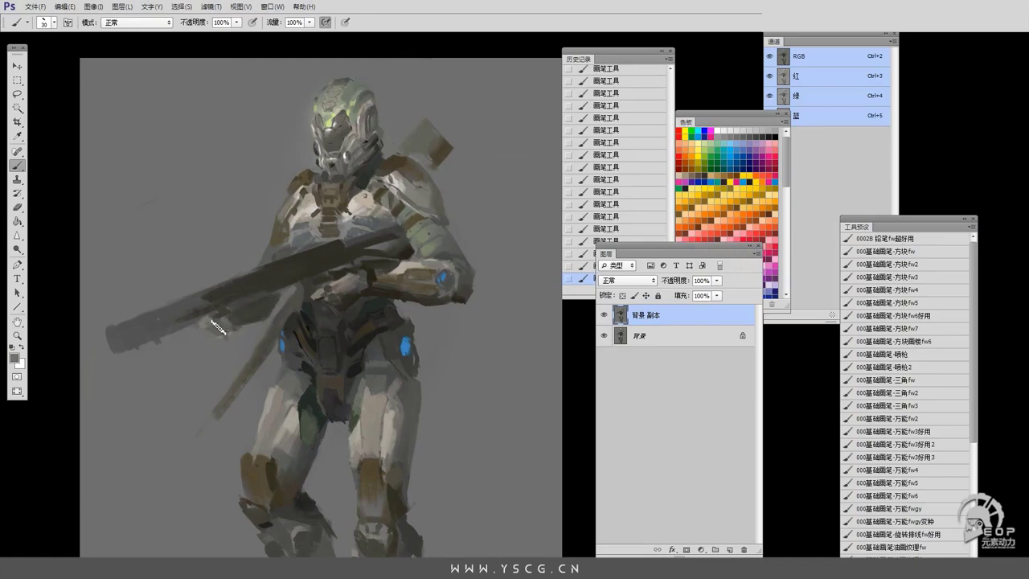
pyautogui.hotkey('ctrl', '+')
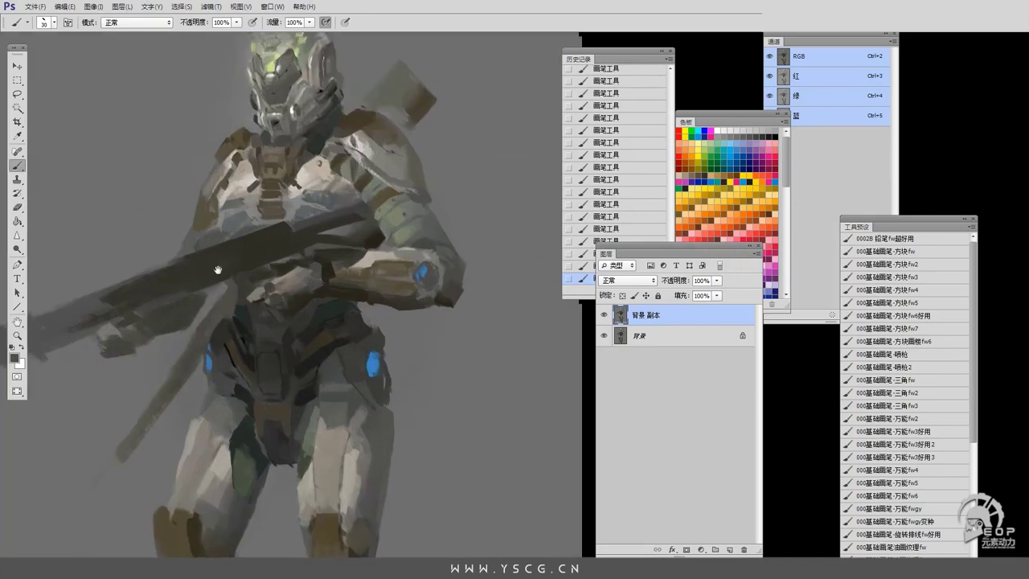
pyautogui.moveTo(238, 295); pyautogui.dragTo(386, 262)
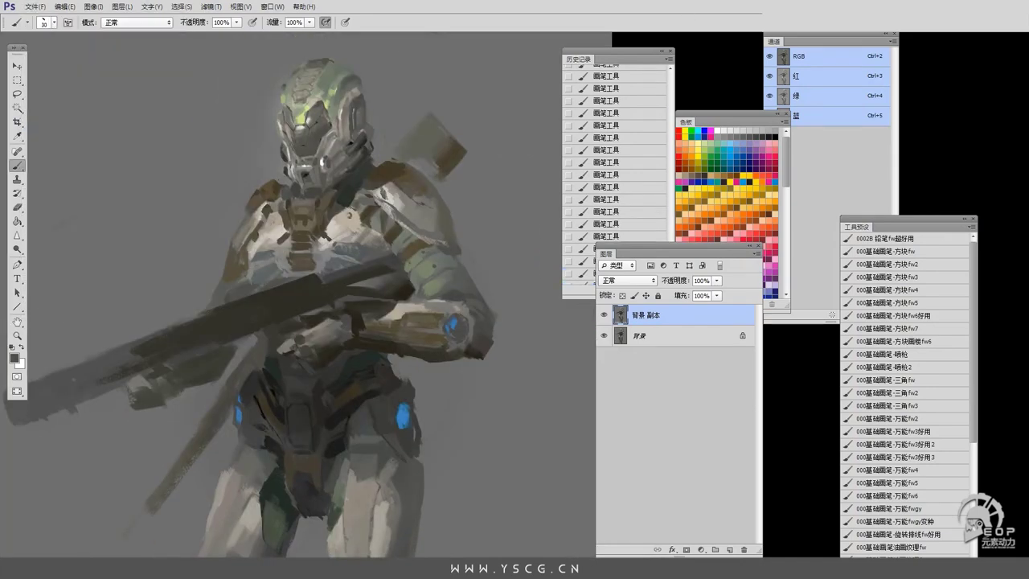
# Paint a dark chin piece beneath the mask and a small dark slot between the visor and the ear guard.
pyautogui.hotkey('ctrl', '+')
pyautogui.press('f')
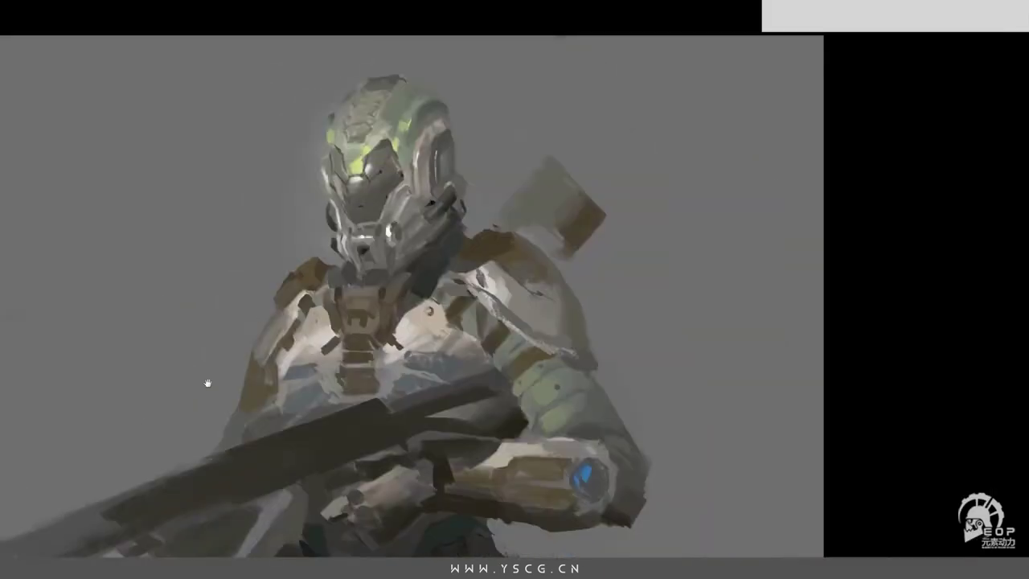
pyautogui.hotkey('ctrl', '-')
pyautogui.hotkey('ctrl', '+')
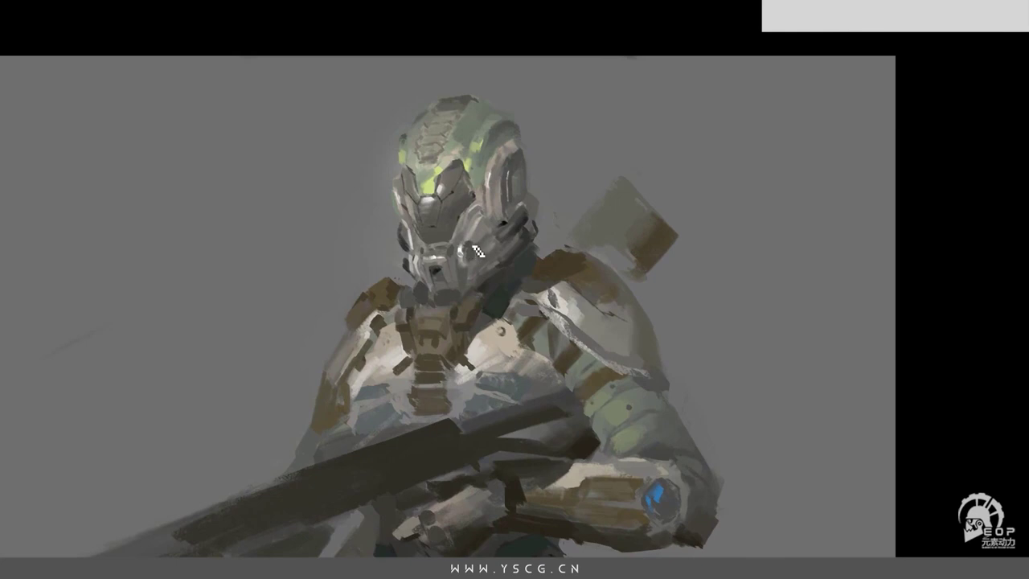
pyautogui.moveTo(468, 235); pyautogui.dragTo(457, 250)
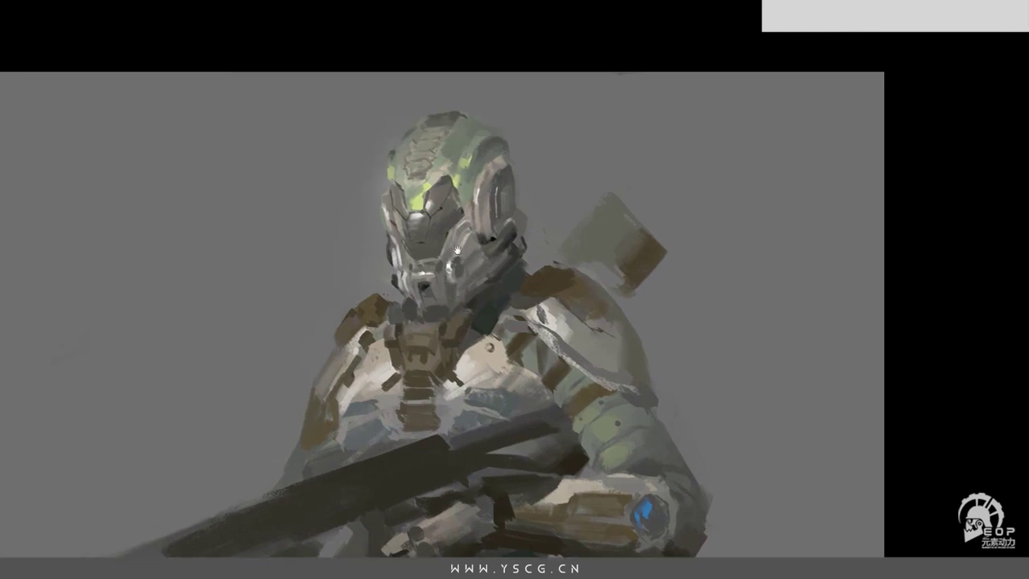
pyautogui.moveTo(546, 214); pyautogui.dragTo(609, 216)
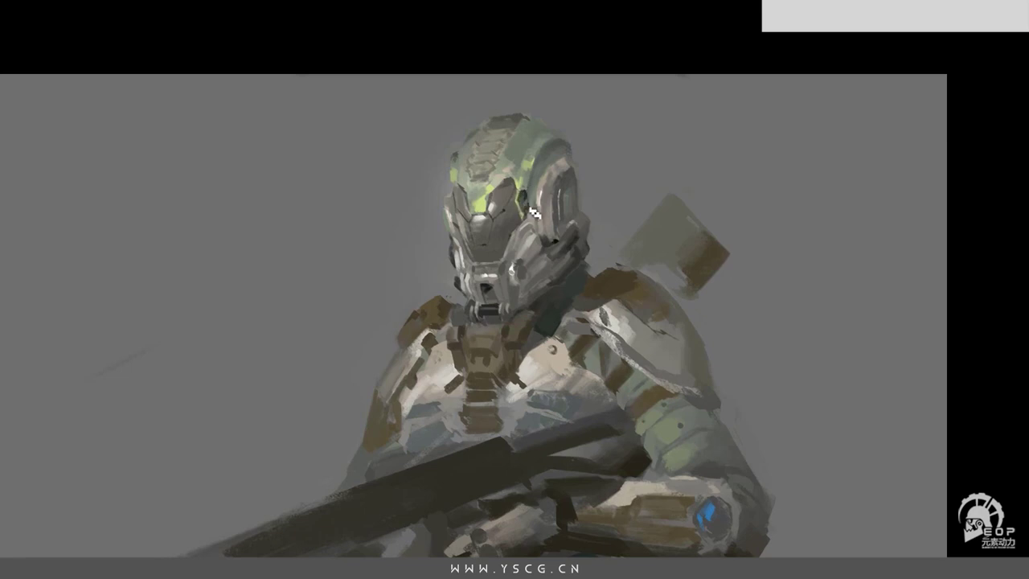
pyautogui.hotkey('ctrl', '+')
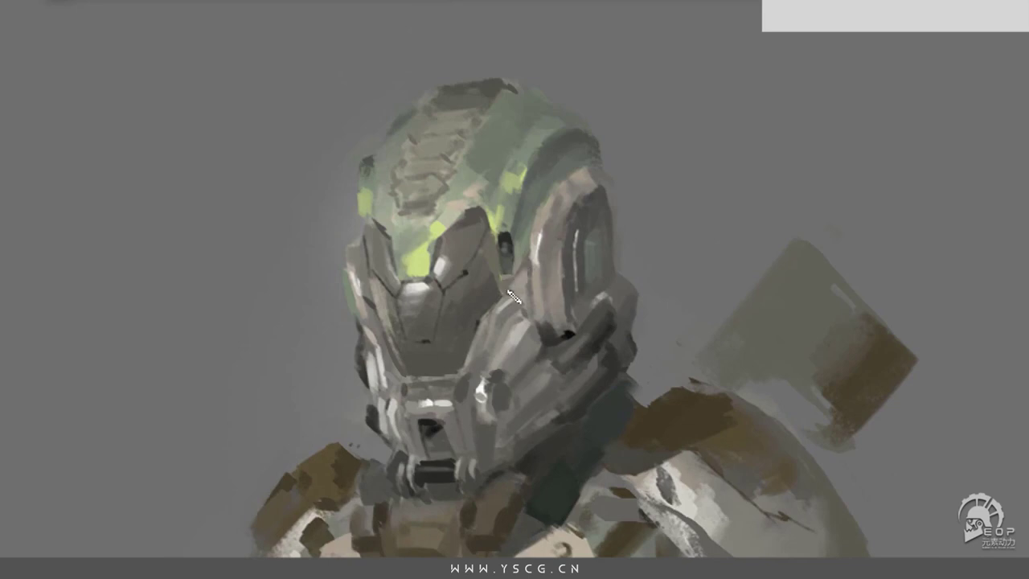
# Paint small blue lights at both sides of the visor, matching the blue of the forearm light.
pyautogui.hotkey('ctrl', '-')
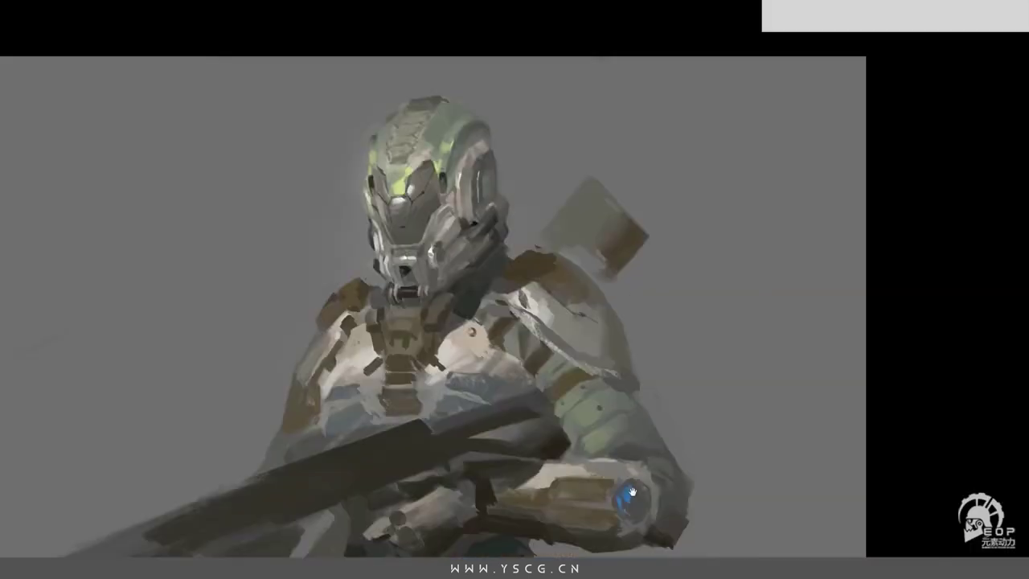
pyautogui.click(378, 197)
pyautogui.click(449, 191)
pyautogui.hotkey('ctrl', '+')
pyautogui.scroll(-2, 373, 208)
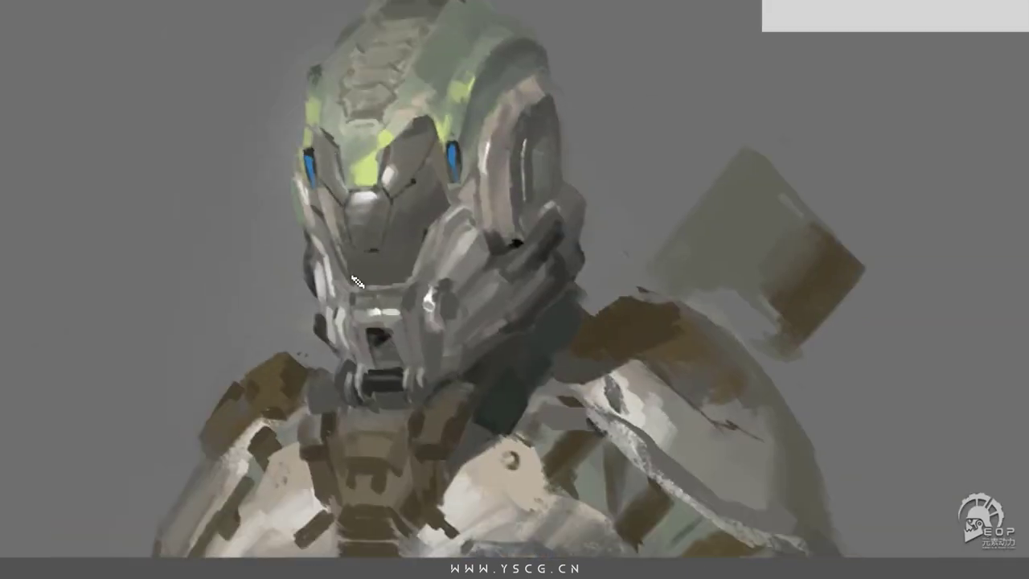
# Resize the image with the Image Size command.
pyautogui.hotkey('ctrl', '-')
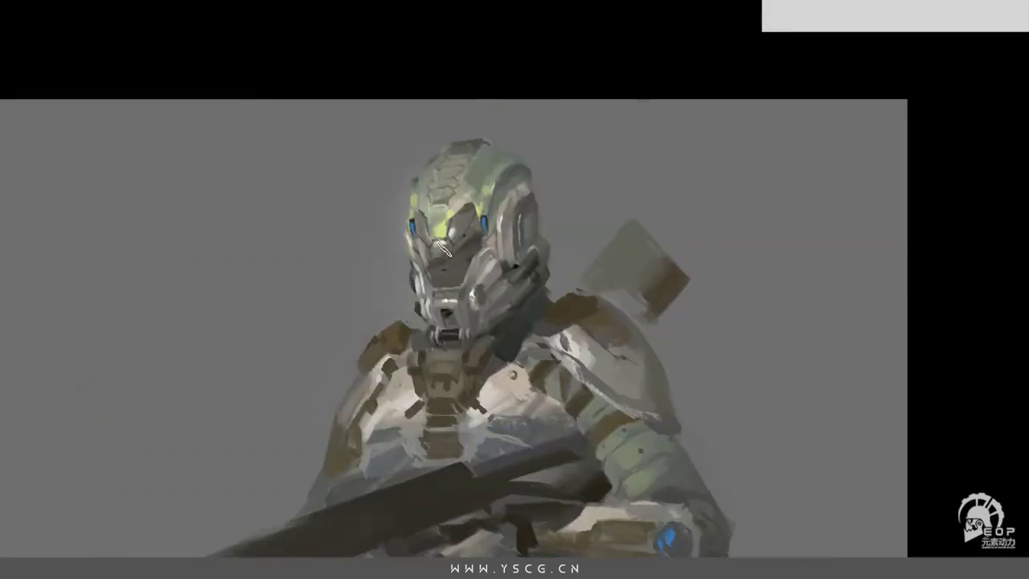
pyautogui.hotkey('ctrl', '+')
pyautogui.scroll(-1, 430, 305)
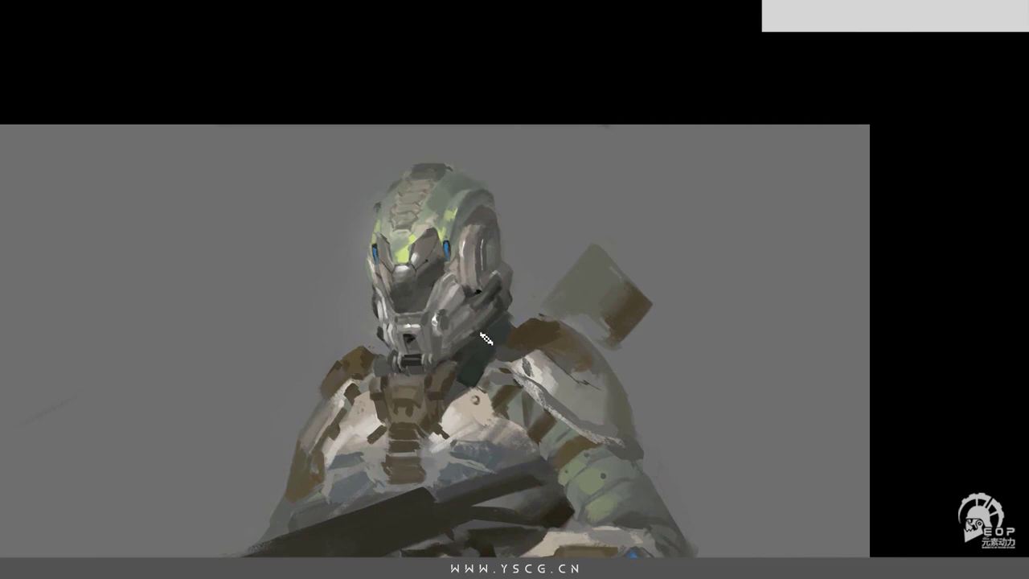
pyautogui.hotkey('ctrl', '+')
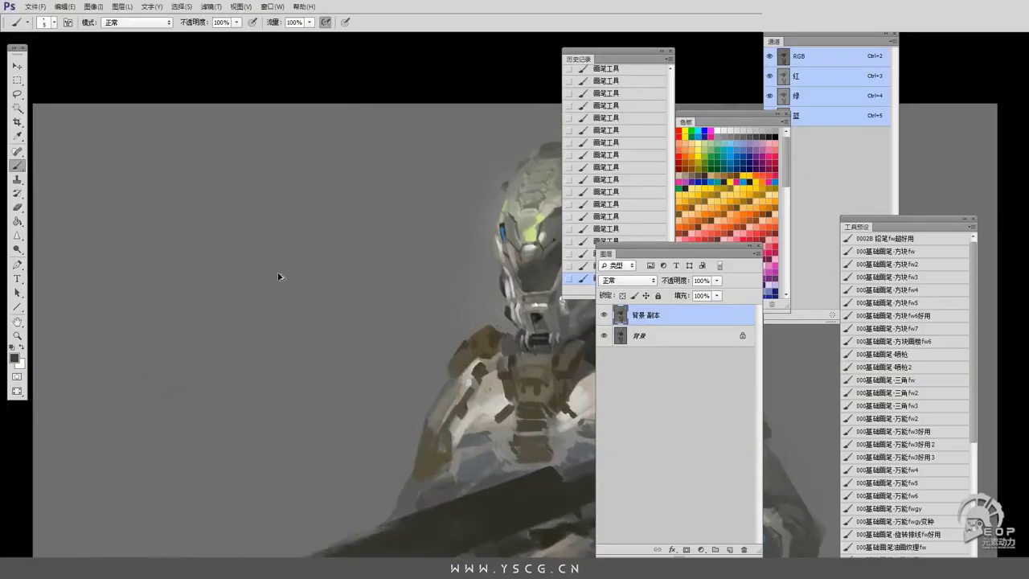
pyautogui.click(93, 7)
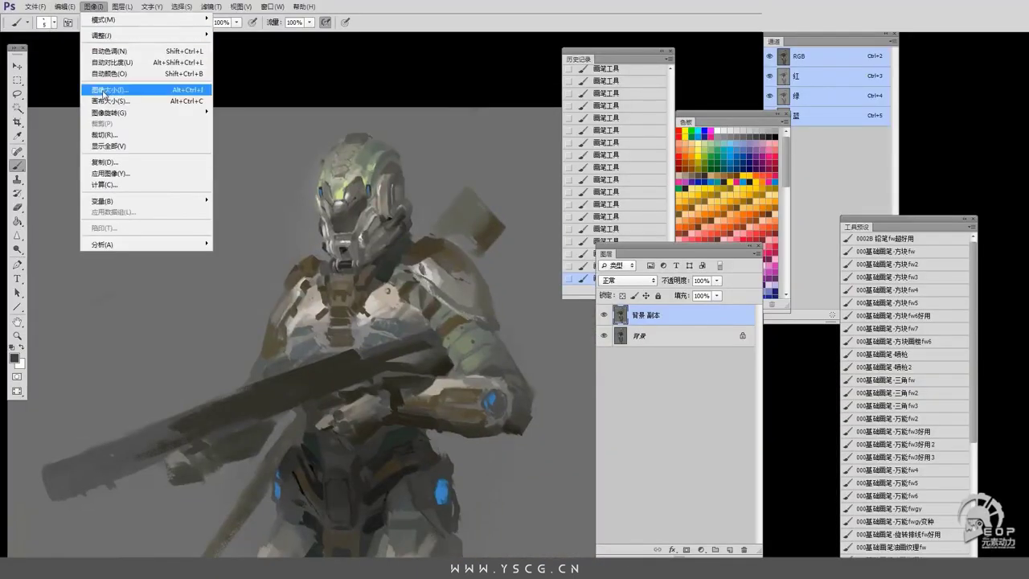
pyautogui.click(172, 92)
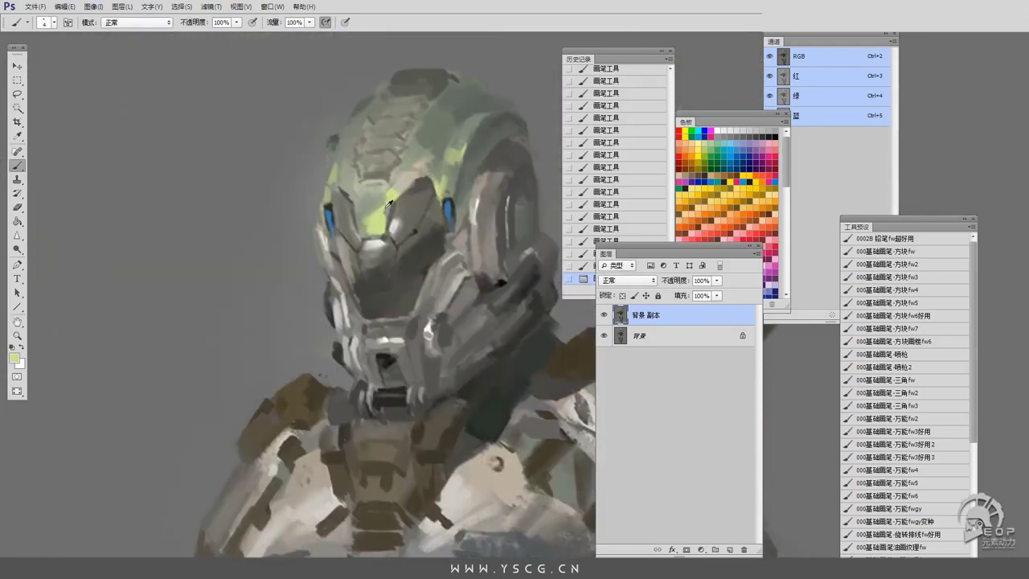
# Touch up the yellow-green brow marking with sampled colours and move the floating Layers and Swatches windows away from the figure.
pyautogui.moveTo(389, 204)
pyautogui.mouseDown()
pyautogui.moveTo(386, 229)
pyautogui.moveTo(371, 239)
pyautogui.moveTo(411, 234)
pyautogui.moveTo(364, 255)
pyautogui.moveTo(399, 191)
pyautogui.mouseUp()
pyautogui.keyDown('alt'); pyautogui.click(416, 233); pyautogui.keyUp('alt')
pyautogui.press(']')
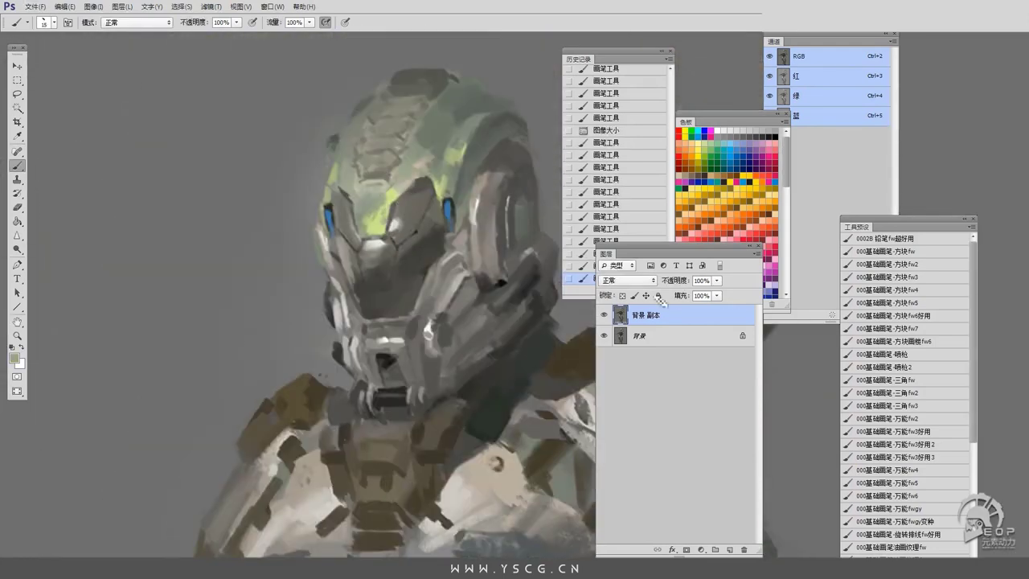
pyautogui.moveTo(606, 253); pyautogui.dragTo(683, 323)
pyautogui.moveTo(686, 122); pyautogui.dragTo(669, 122)
# Paint richer green patches over both sides of the helmet dome with a size 15 brush.
pyautogui.keyDown('alt'); pyautogui.click(418, 161); pyautogui.keyUp('alt')
pyautogui.press(']')
pyautogui.press(']')
pyautogui.press(']')
pyautogui.press(']')
pyautogui.press(']')
pyautogui.moveTo(442, 161); pyautogui.dragTo(426, 153)
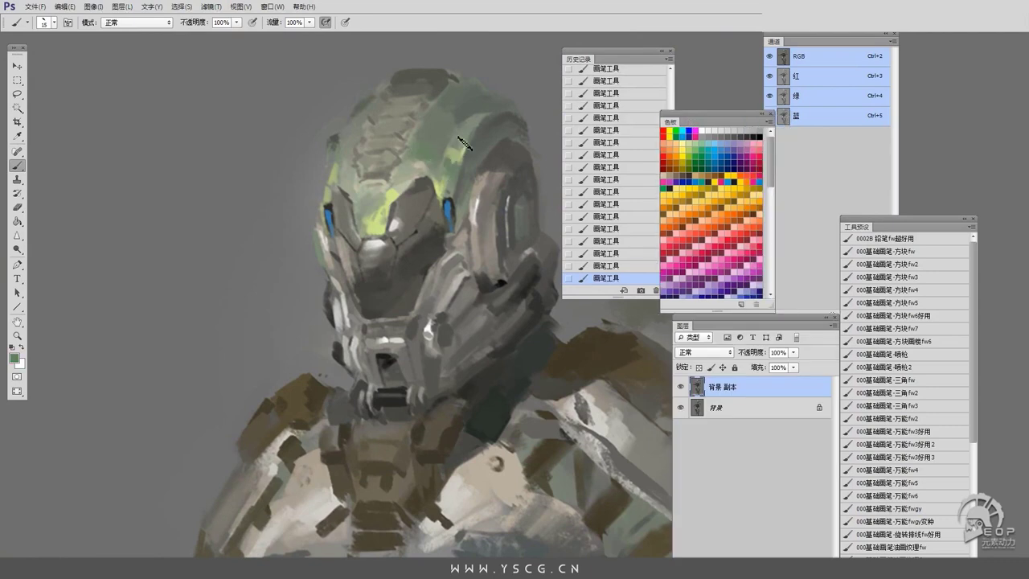
pyautogui.moveTo(363, 123); pyautogui.dragTo(353, 175)
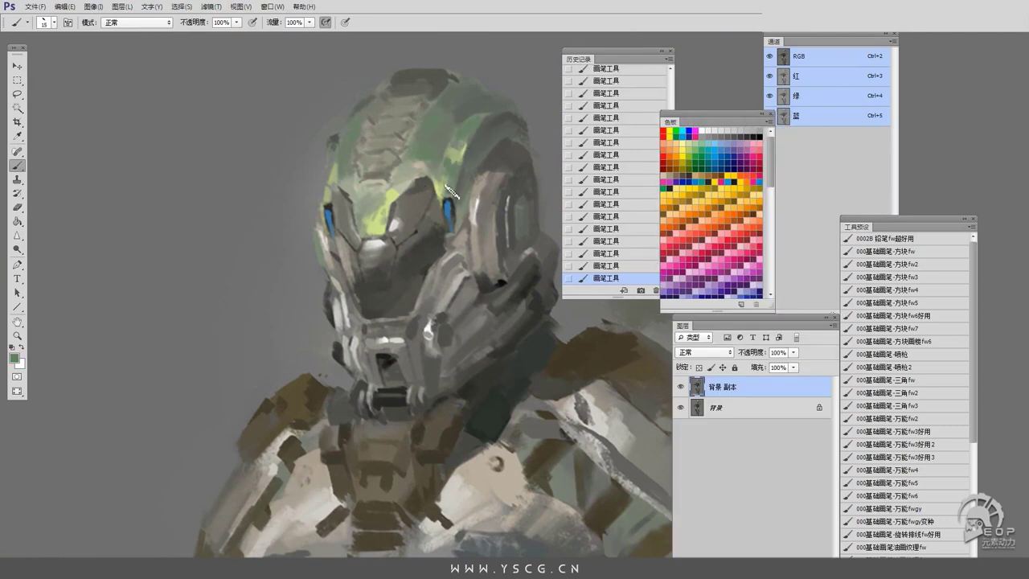
pyautogui.moveTo(471, 179); pyautogui.dragTo(456, 140)
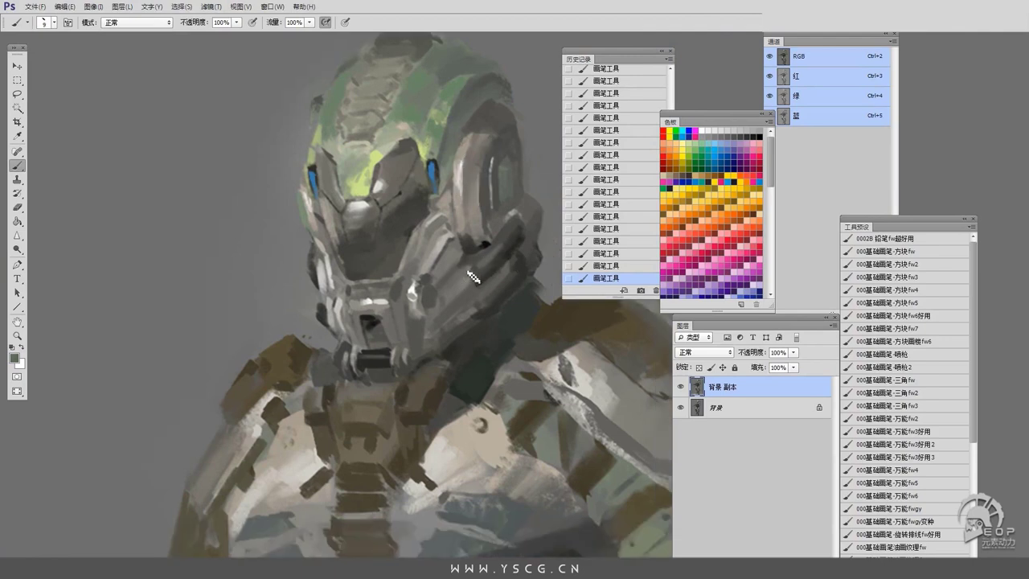
# Define the mask's cheek plates with sampled dark and light greys, using a size 9 brush.
pyautogui.moveTo(507, 275); pyautogui.dragTo(469, 283)
pyautogui.press('[')
pyautogui.press('[')
pyautogui.keyDown('alt'); pyautogui.click(446, 299); pyautogui.keyUp('alt')
pyautogui.keyDown('alt'); pyautogui.click(473, 321); pyautogui.keyUp('alt')
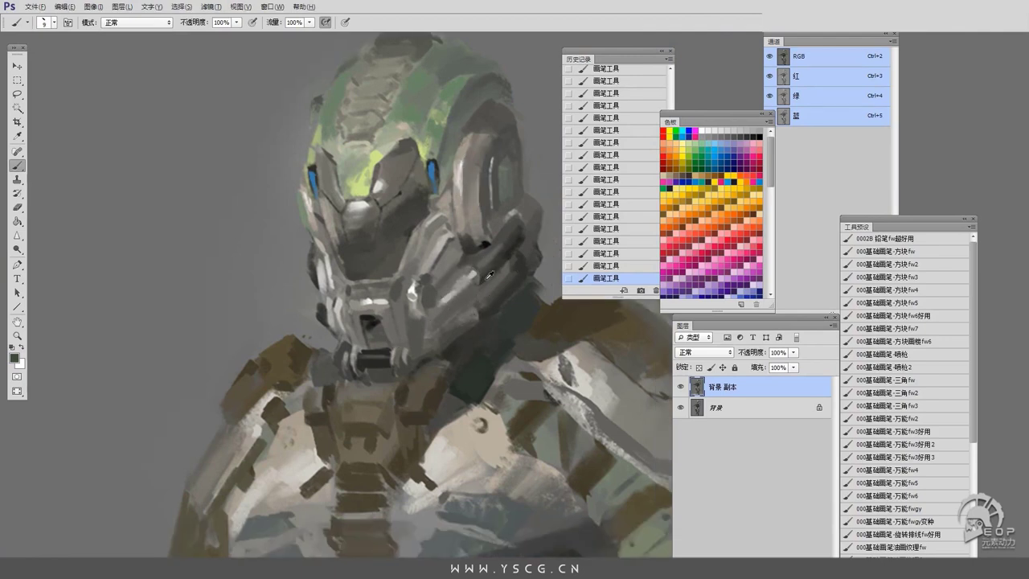
pyautogui.scroll(-2, 466, 287)
pyautogui.keyDown('alt'); pyautogui.click(414, 258); pyautogui.keyUp('alt')
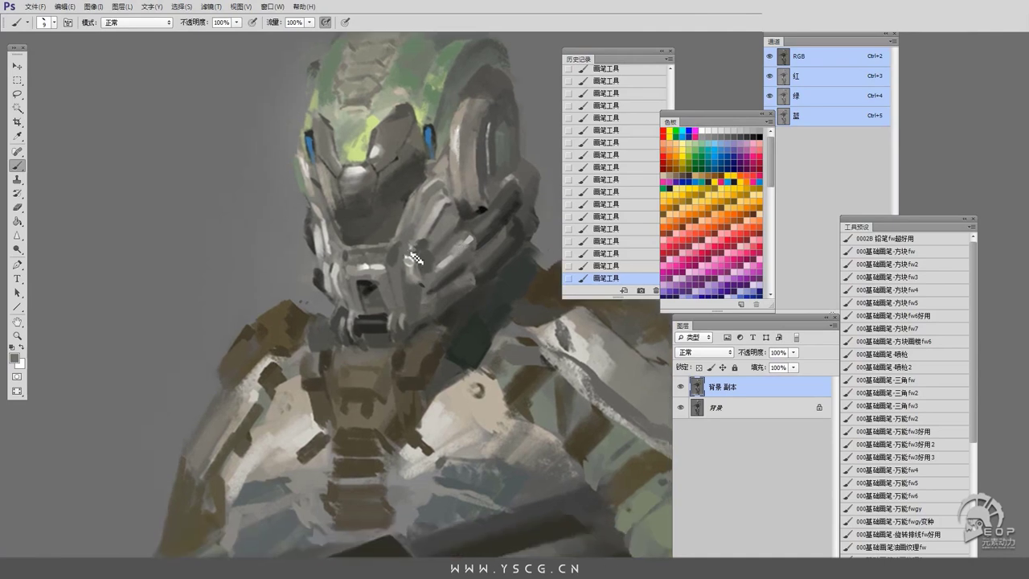
pyautogui.scroll(-1, 449, 273)
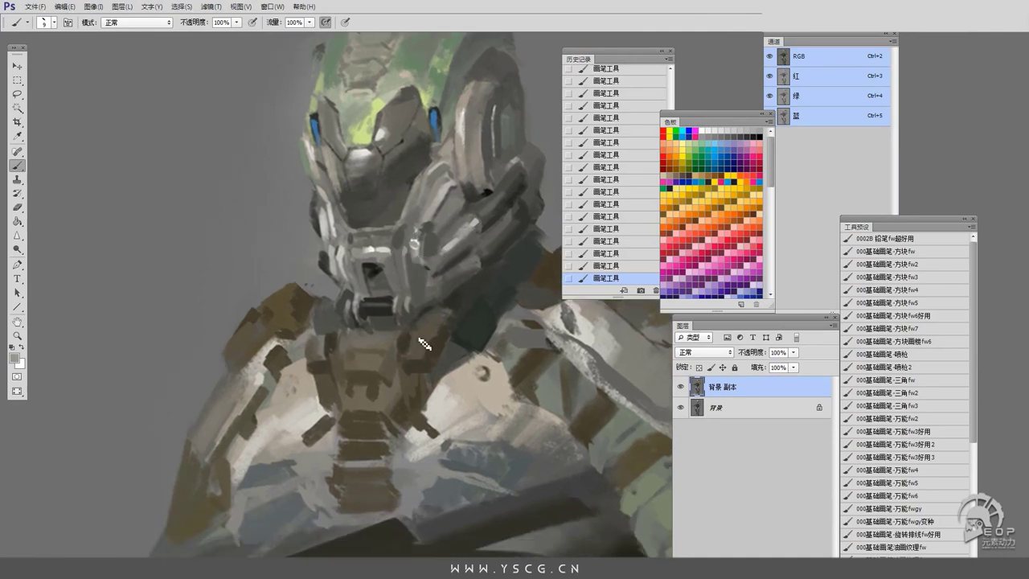
pyautogui.scroll(-1, 423, 344)
pyautogui.scroll(-1, 352, 219)
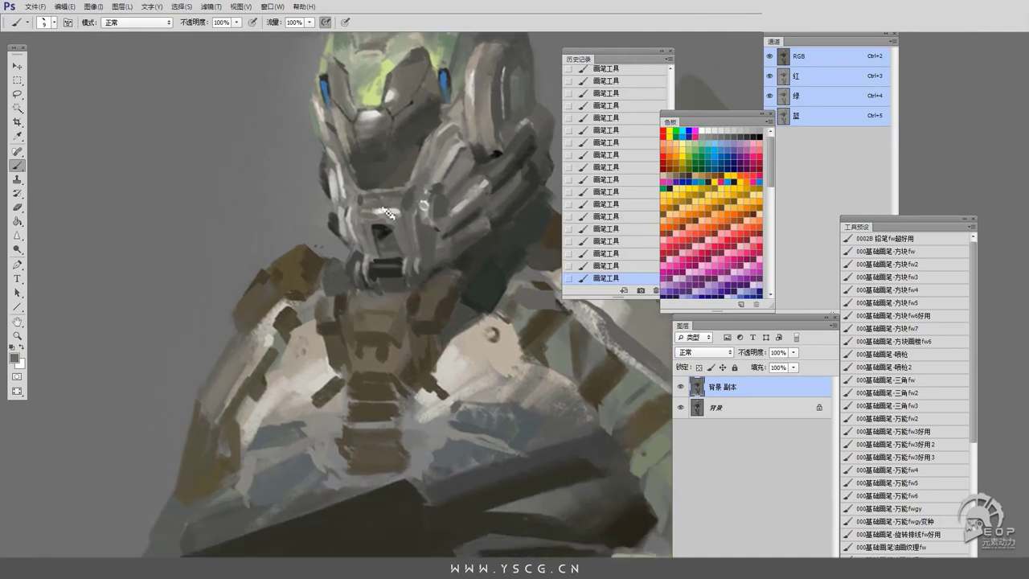
# Enlarge the dark mouth vent on the mask and paint small grille details inside it.
pyautogui.keyDown('alt'); pyautogui.click(360, 273); pyautogui.keyUp('alt')
pyautogui.scroll(1, 369, 277)
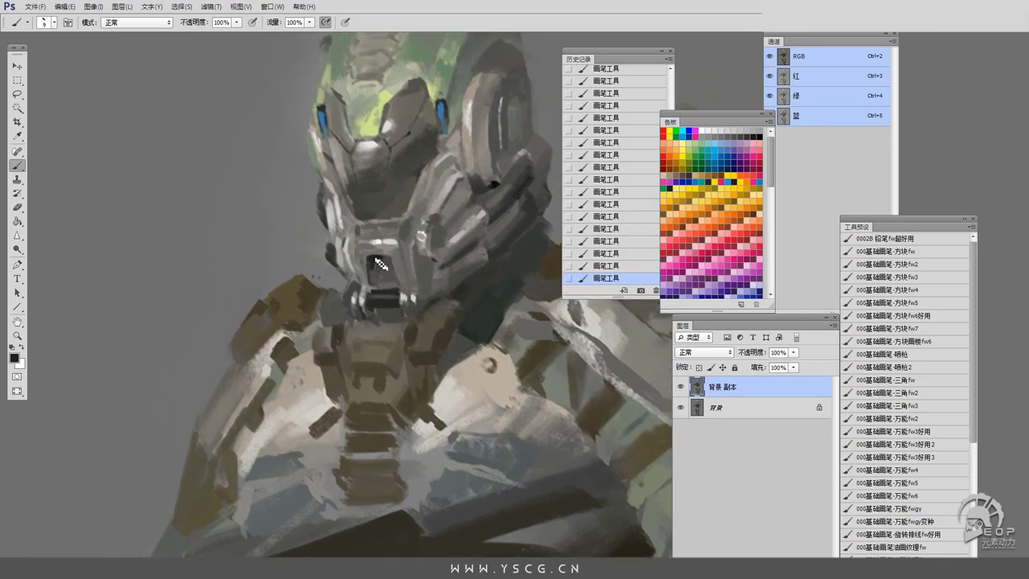
pyautogui.moveTo(396, 273); pyautogui.dragTo(370, 316)
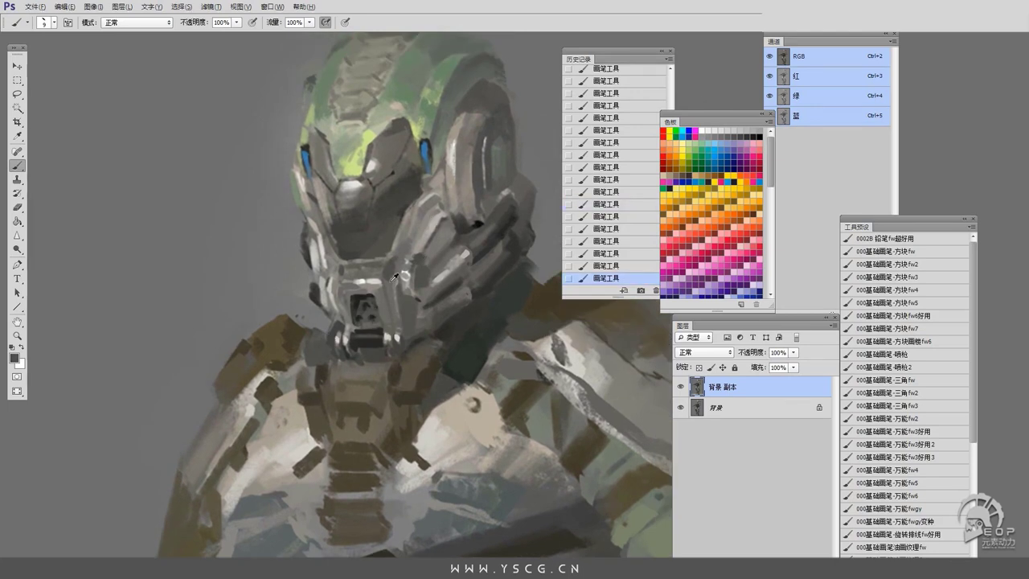
# Dab orange-brown wear spots onto the green helmet paint around the visor.
pyautogui.scroll(2, 394, 277)
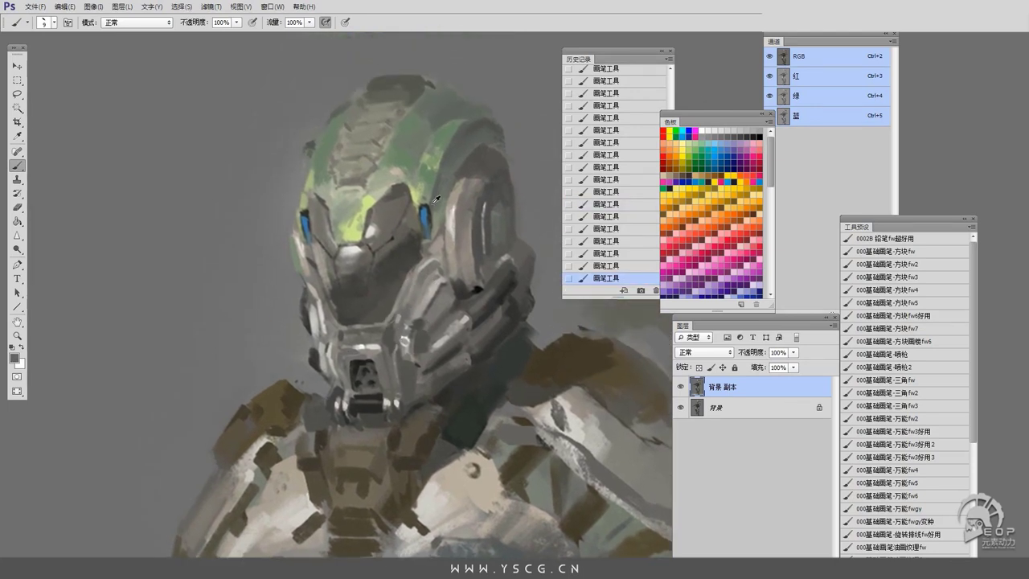
pyautogui.click(433, 172)
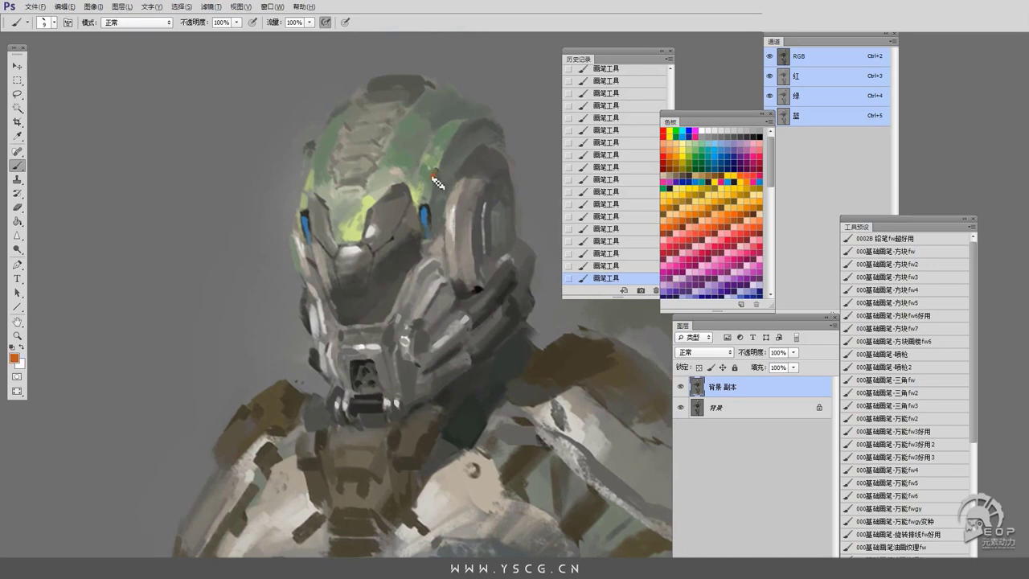
pyautogui.moveTo(361, 151)
pyautogui.mouseDown()
pyautogui.moveTo(339, 207)
pyautogui.moveTo(402, 187)
pyautogui.mouseUp()
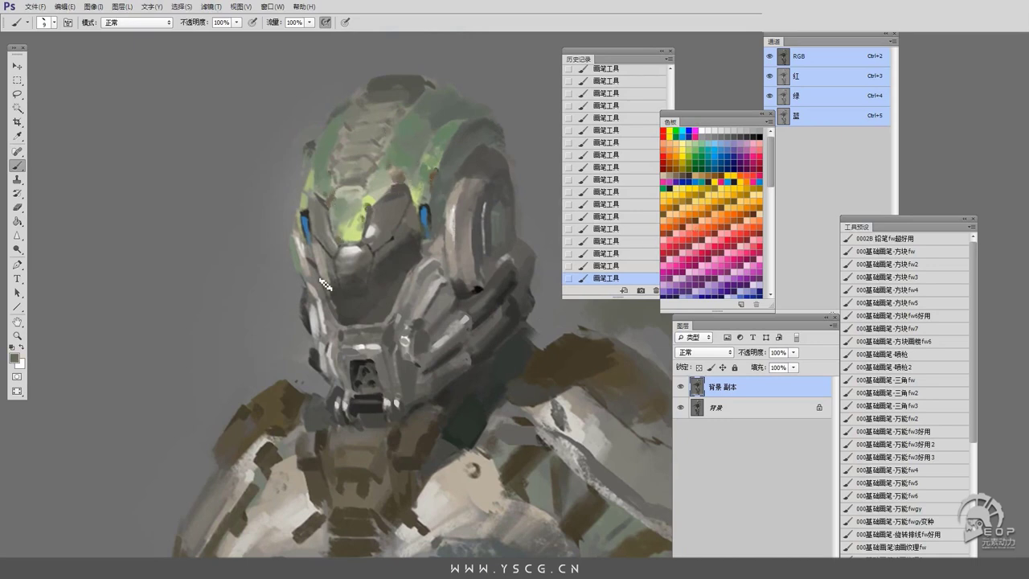
# Darken the ear guard's inner recess and refine the edges of the mask and helmet with sampled colours.
pyautogui.scroll(3, 438, 179)
pyautogui.moveTo(478, 262)
pyautogui.mouseDown()
pyautogui.moveTo(479, 240)
pyautogui.moveTo(477, 259)
pyautogui.mouseUp()
pyautogui.keyDown('alt'); pyautogui.click(338, 304); pyautogui.keyUp('alt')
pyautogui.keyDown('alt'); pyautogui.click(331, 296); pyautogui.keyUp('alt')
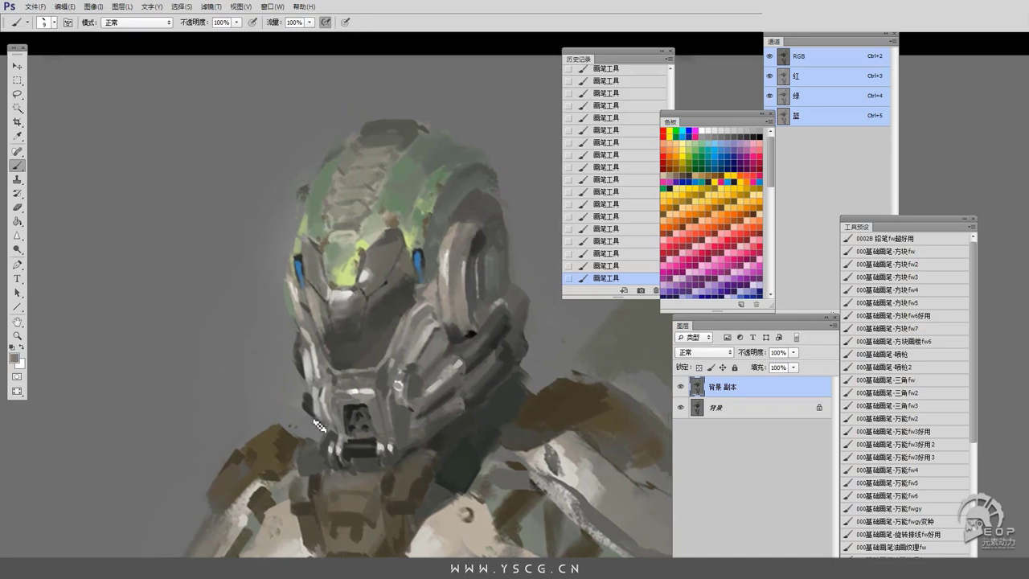
pyautogui.moveTo(411, 305); pyautogui.dragTo(422, 255)
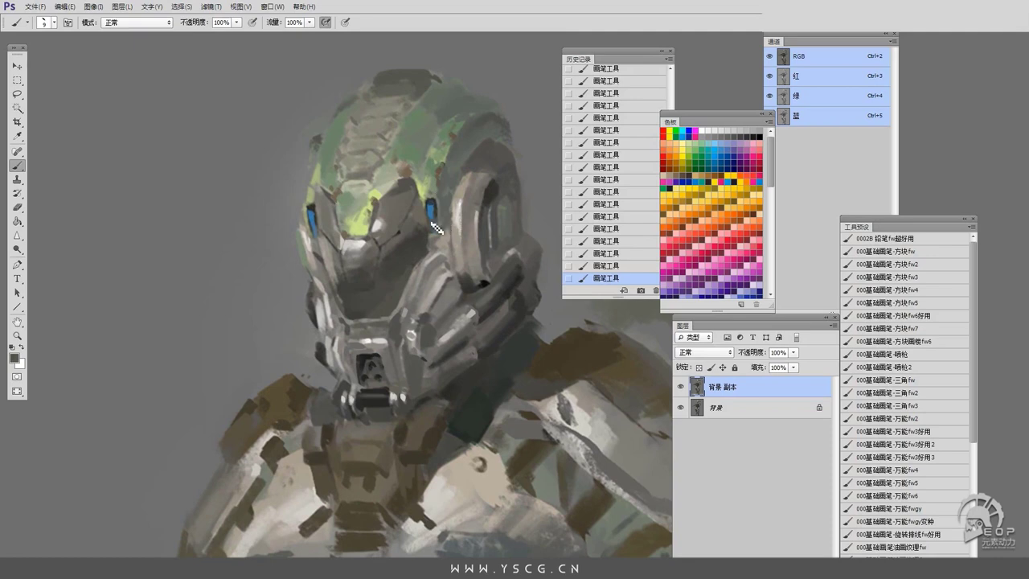
pyautogui.keyDown('alt'); pyautogui.click(436, 301); pyautogui.keyUp('alt')
pyautogui.moveTo(315, 190)
pyautogui.mouseDown()
pyautogui.moveTo(317, 135)
pyautogui.moveTo(341, 158)
pyautogui.moveTo(316, 146)
pyautogui.mouseUp()
pyautogui.keyDown('alt'); pyautogui.click(318, 169); pyautogui.keyUp('alt')
pyautogui.moveTo(291, 247); pyautogui.dragTo(279, 288)
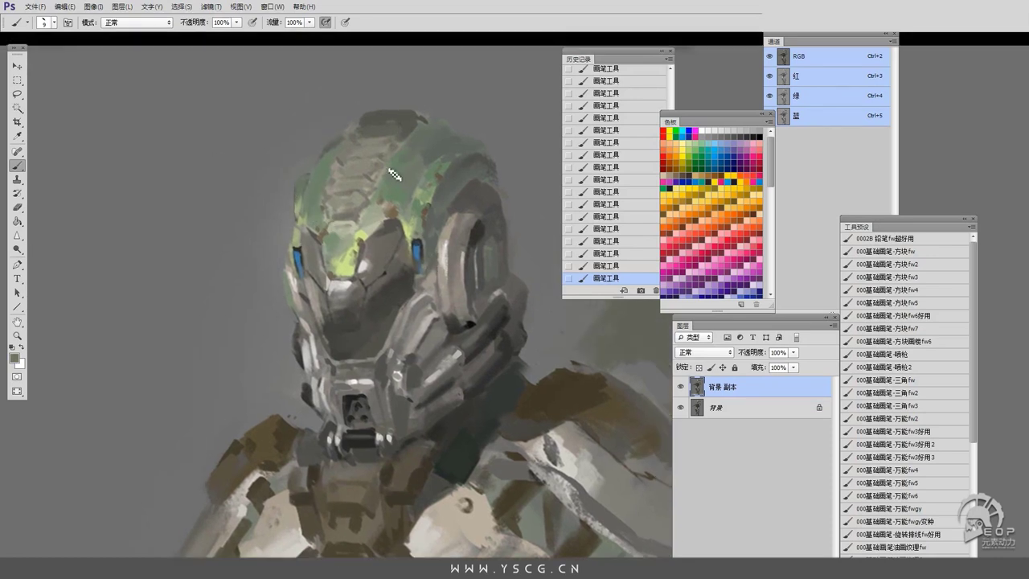
# Outline the upper crest plates and their round side bolts on the helmet in black with a fine brush.
pyautogui.press('d')
pyautogui.hotkey('ctrl', '+')
pyautogui.moveTo(341, 175); pyautogui.dragTo(321, 199)
pyautogui.moveTo(237, 207); pyautogui.dragTo(264, 228)
pyautogui.moveTo(309, 235); pyautogui.dragTo(324, 248)
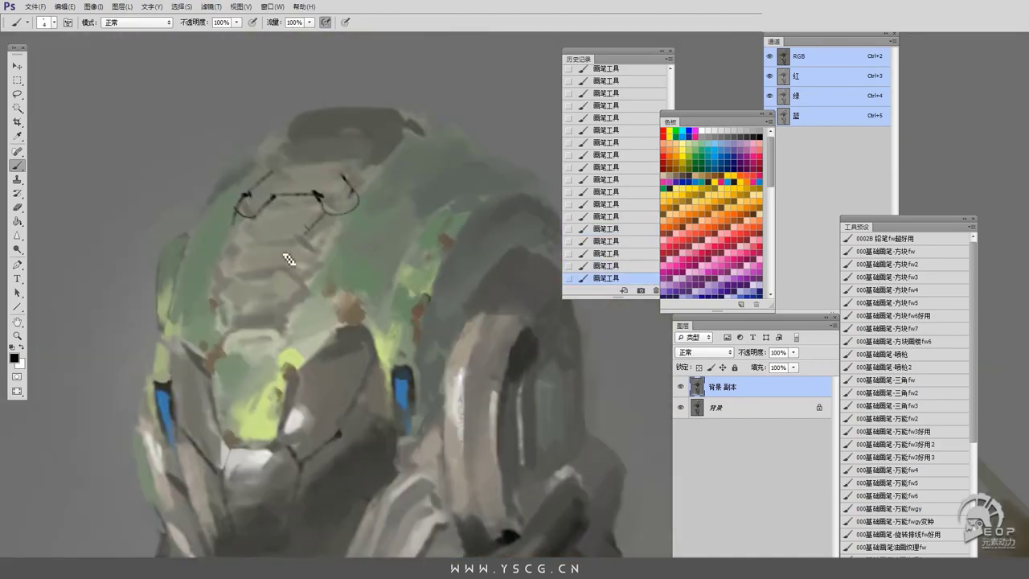
pyautogui.moveTo(262, 233); pyautogui.dragTo(315, 234)
pyautogui.moveTo(299, 158); pyautogui.dragTo(345, 190)
pyautogui.moveTo(241, 240); pyautogui.dragTo(223, 258)
pyautogui.moveTo(318, 221); pyautogui.dragTo(338, 255)
# Paint the crest's bolts and plate faces with sampled light greys and outline the next plate below.
pyautogui.keyDown('alt'); pyautogui.click(321, 256); pyautogui.keyUp('alt')
pyautogui.moveTo(325, 200); pyautogui.dragTo(354, 199)
pyautogui.moveTo(328, 246); pyautogui.dragTo(337, 267)
pyautogui.moveTo(289, 241)
pyautogui.mouseDown()
pyautogui.moveTo(322, 255)
pyautogui.moveTo(314, 271)
pyautogui.moveTo(267, 291)
pyautogui.moveTo(323, 318)
pyautogui.mouseUp()
pyautogui.keyDown('alt'); pyautogui.click(257, 282); pyautogui.keyUp('alt')
pyautogui.moveTo(265, 280)
pyautogui.mouseDown()
pyautogui.moveTo(251, 307)
pyautogui.moveTo(270, 275)
pyautogui.moveTo(241, 278)
pyautogui.mouseUp()
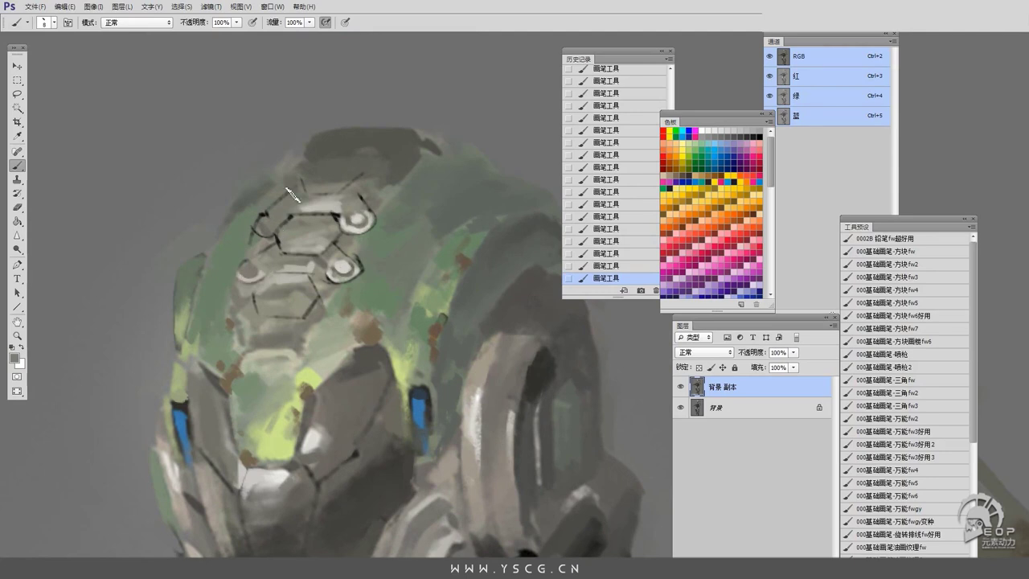
# Paint the lowest crest plate and its side bolts in light grey above the brow.
pyautogui.hotkey('ctrl', '-')
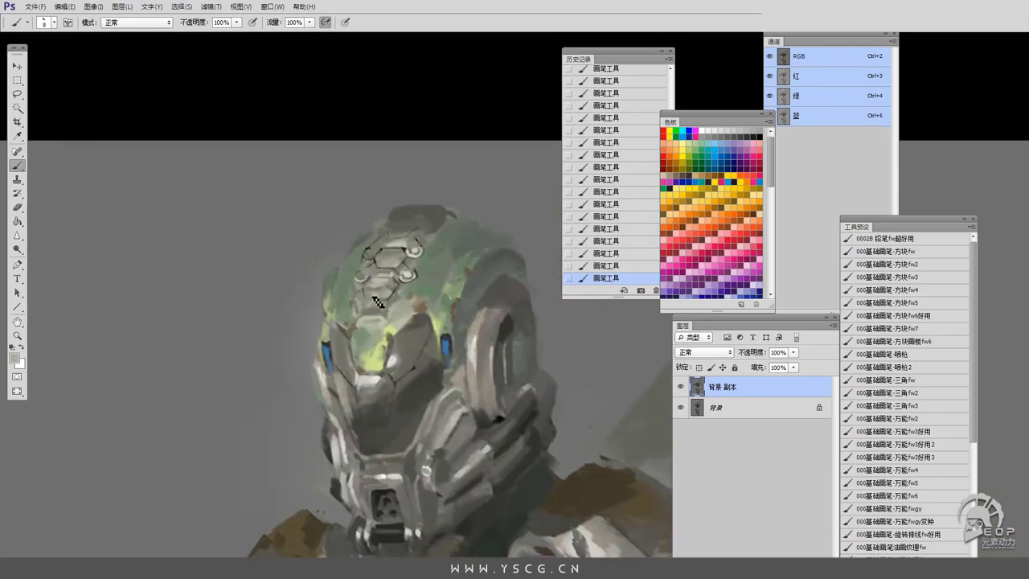
pyautogui.keyDown('alt'); pyautogui.click(394, 309); pyautogui.keyUp('alt')
pyautogui.moveTo(399, 307); pyautogui.dragTo(358, 318)
# Reshape the helmet's top and rear silhouette with sampled dark grey-greens, using a size 20 brush.
pyautogui.keyDown('alt'); pyautogui.click(383, 274); pyautogui.keyUp('alt')
pyautogui.moveTo(402, 241)
pyautogui.mouseDown()
pyautogui.moveTo(447, 218)
pyautogui.moveTo(411, 217)
pyautogui.moveTo(428, 221)
pyautogui.moveTo(422, 201)
pyautogui.mouseUp()
pyautogui.moveTo(470, 291); pyautogui.dragTo(491, 277)
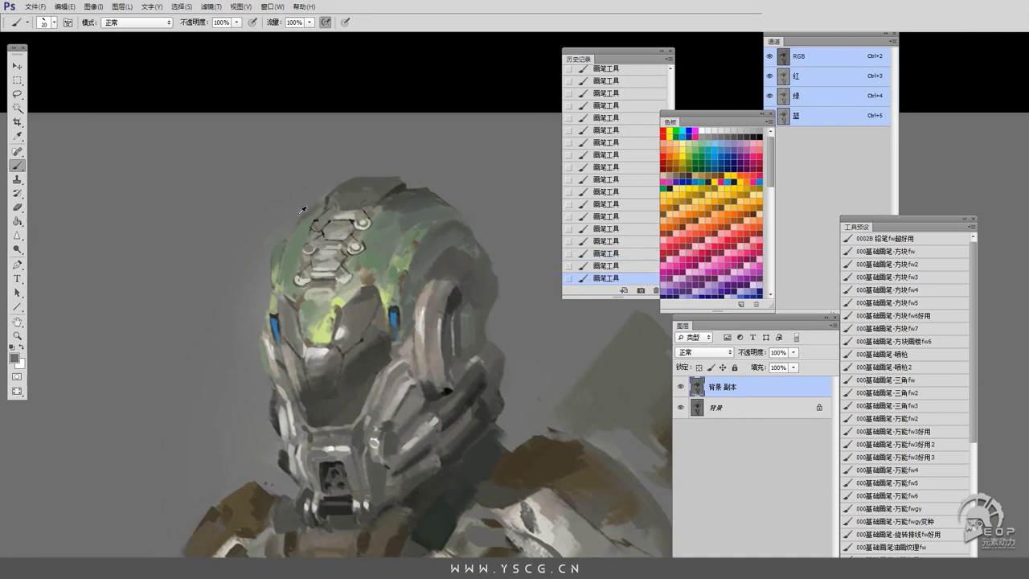
pyautogui.scroll(-2, 301, 210)
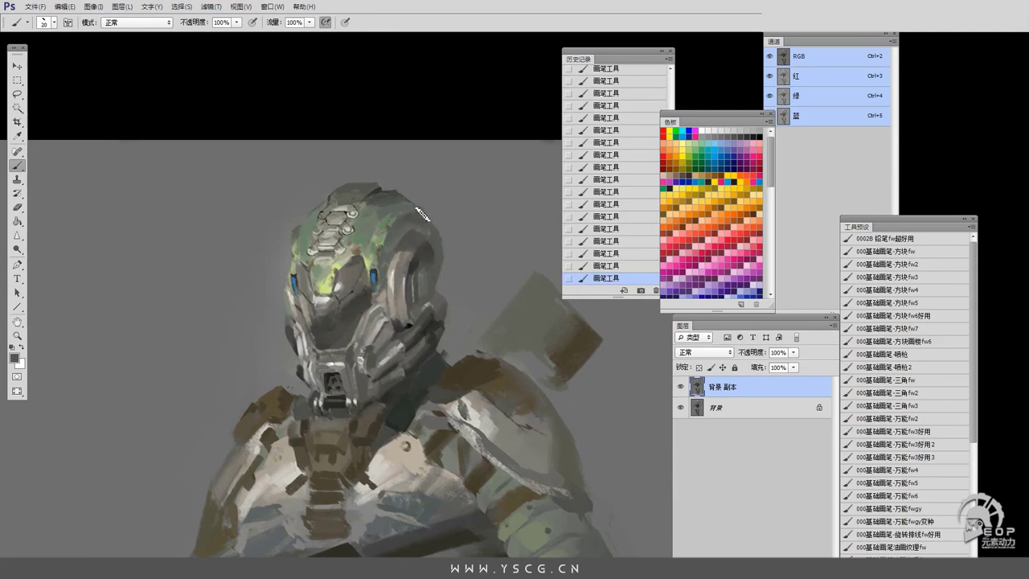
pyautogui.keyDown('alt'); pyautogui.click(397, 370); pyautogui.keyUp('alt')
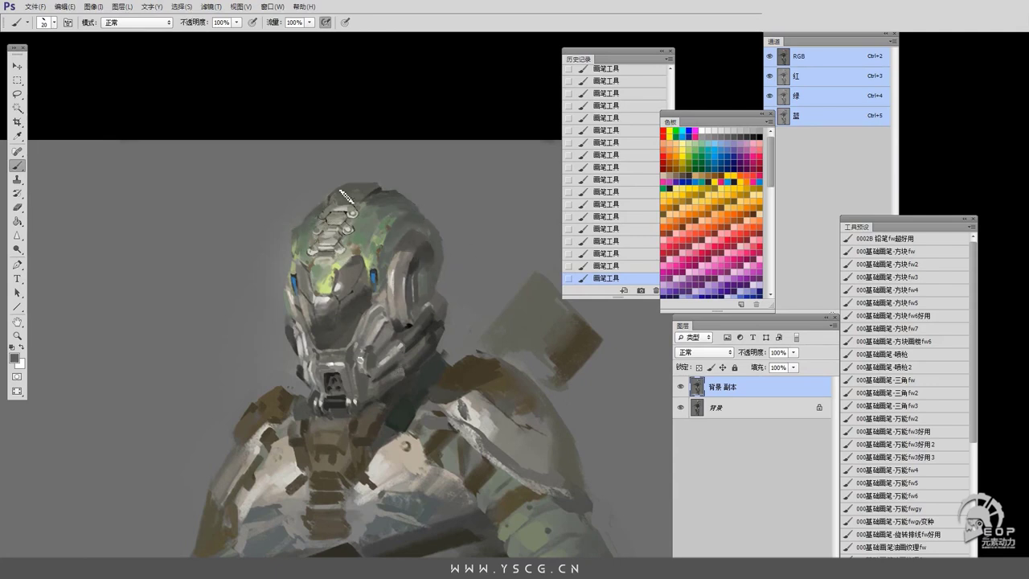
pyautogui.scroll(2, 318, 218)
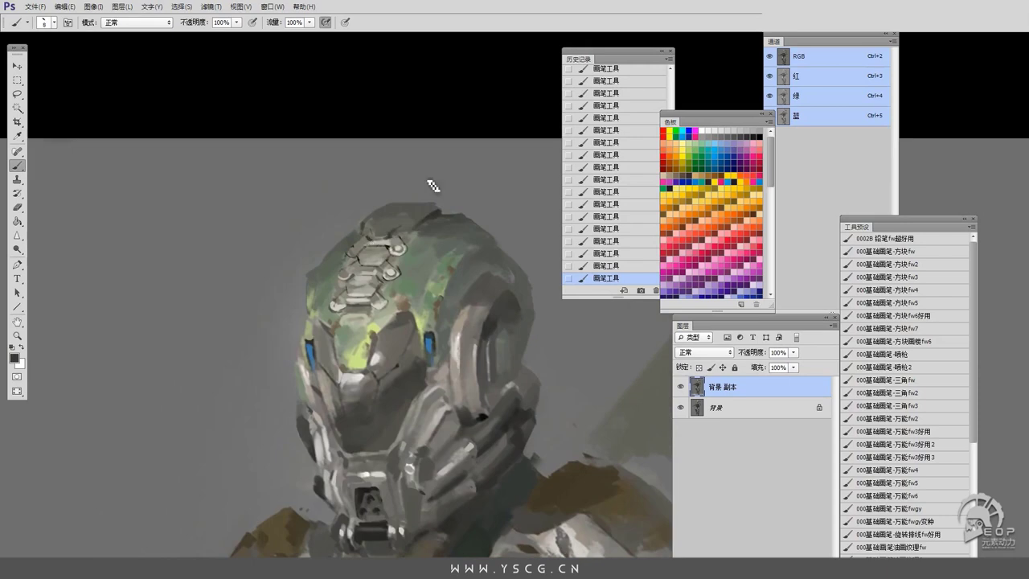
# Outline the near blue side light in black with a size 4 brush and smooth the ear ring with sampled greys.
pyautogui.scroll(1, 441, 215)
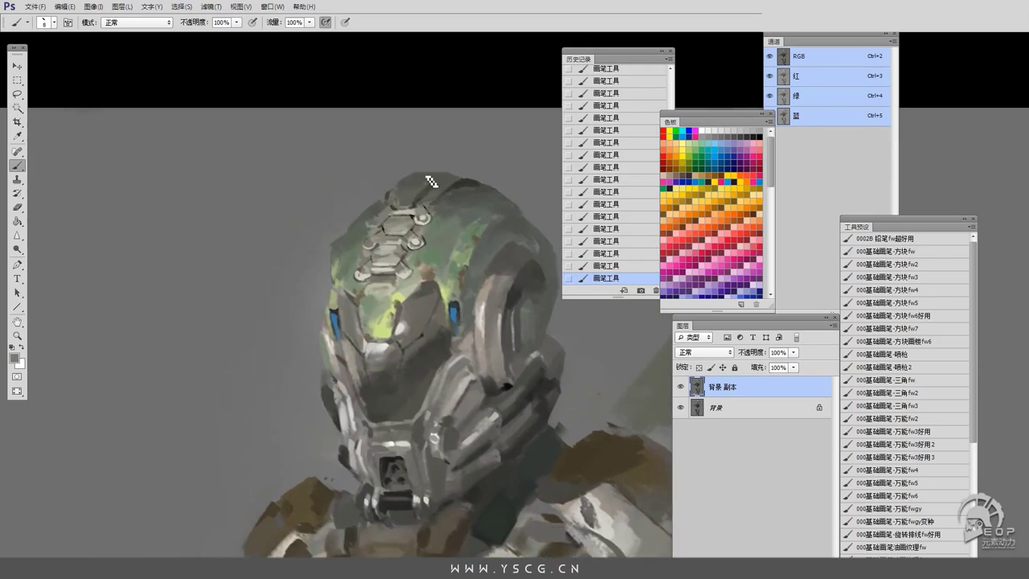
pyautogui.scroll(-2, 390, 255)
pyautogui.keyDown('alt'); pyautogui.click(442, 278); pyautogui.keyUp('alt')
pyautogui.press('[')
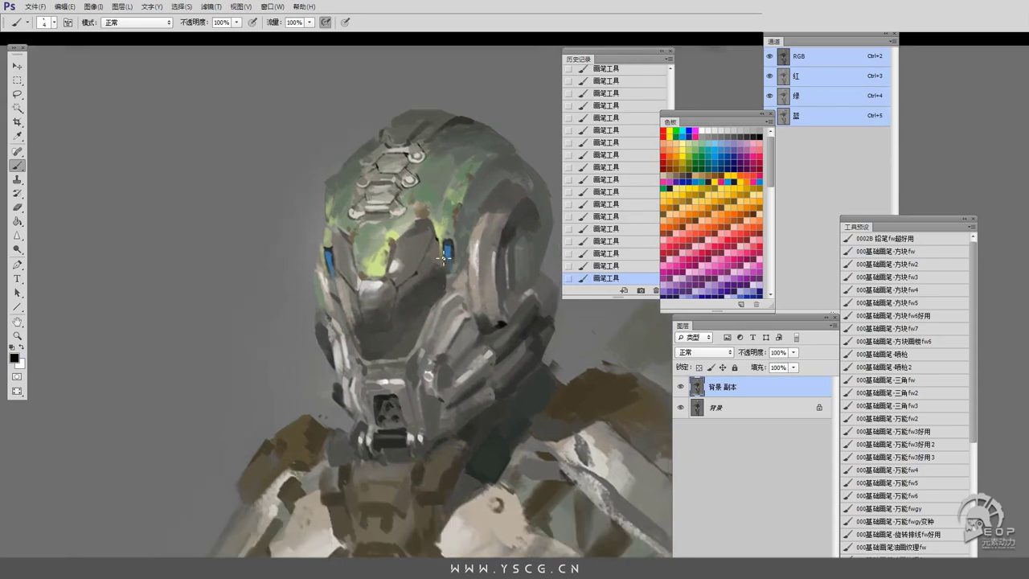
pyautogui.keyDown('alt'); pyautogui.click(488, 316); pyautogui.keyUp('alt')
pyautogui.keyDown('alt'); pyautogui.click(489, 274); pyautogui.keyUp('alt')
pyautogui.hscroll(2, 525, 291)
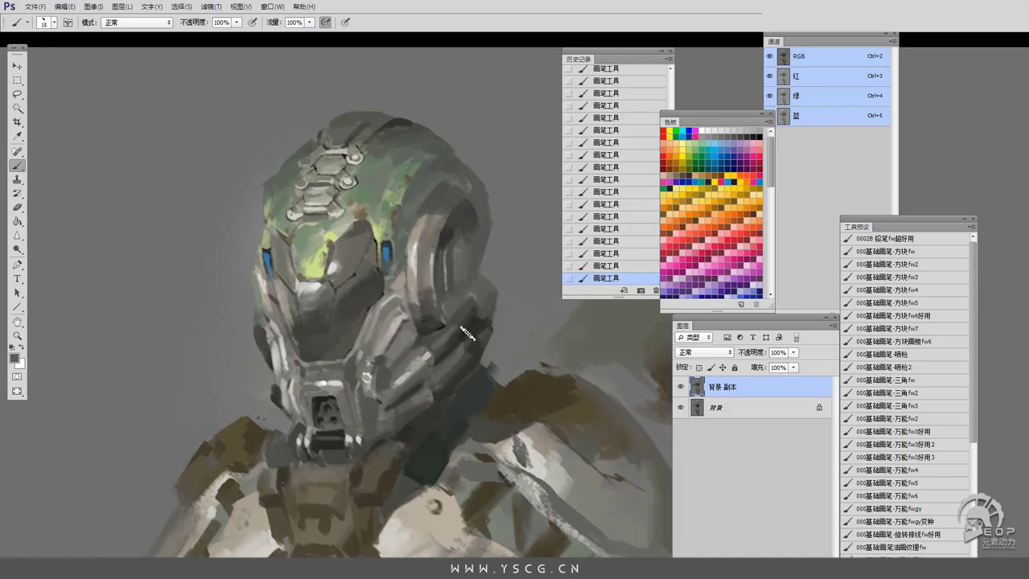
# Darken the gaps between the rear cheek tubes with near-black strokes beneath the ear ring.
pyautogui.keyDown('alt'); pyautogui.click(469, 331); pyautogui.keyUp('alt')
pyautogui.moveTo(471, 338)
pyautogui.mouseDown()
pyautogui.moveTo(466, 310)
pyautogui.moveTo(482, 352)
pyautogui.moveTo(450, 369)
pyautogui.moveTo(474, 341)
pyautogui.moveTo(450, 377)
pyautogui.moveTo(470, 392)
pyautogui.mouseUp()
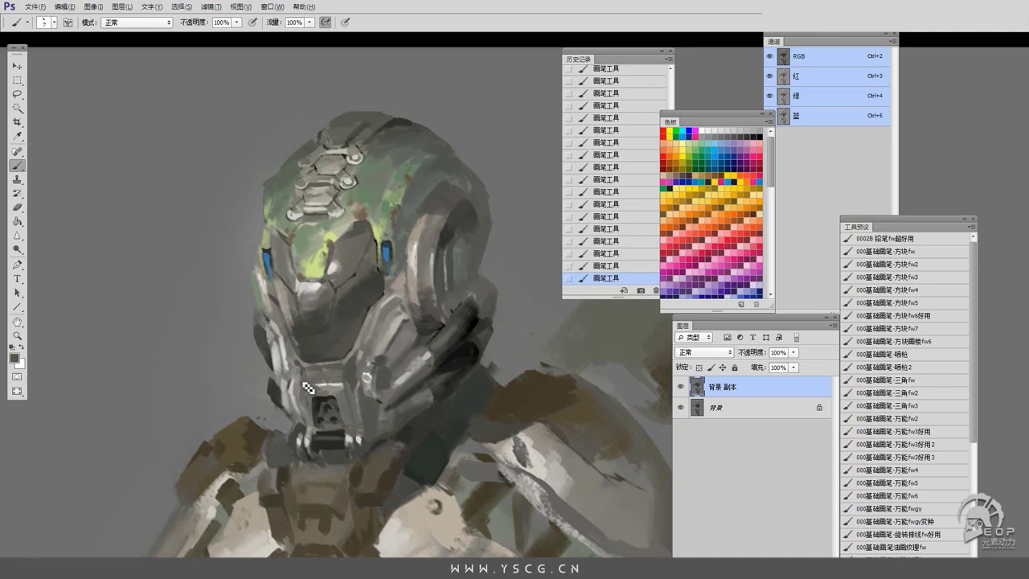
pyautogui.scroll(-3, 315, 370)
pyautogui.moveTo(406, 371); pyautogui.dragTo(356, 391)
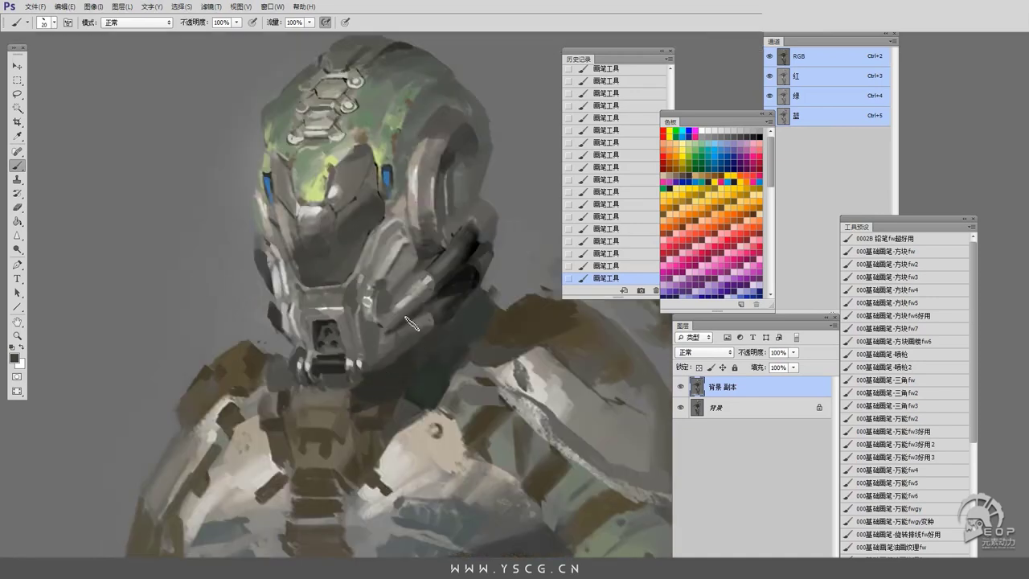
# Block in the shadow on the neck and under the jaw with sampled dark grey-greens.
pyautogui.keyDown('alt'); pyautogui.click(379, 358); pyautogui.keyUp('alt')
pyautogui.scroll(-2, 335, 280)
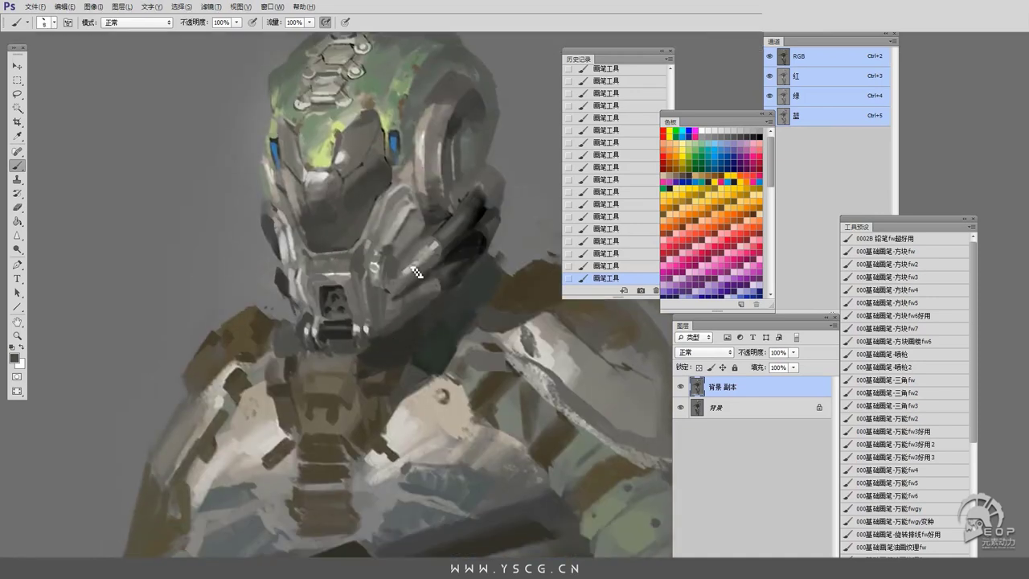
pyautogui.scroll(-3, 439, 279)
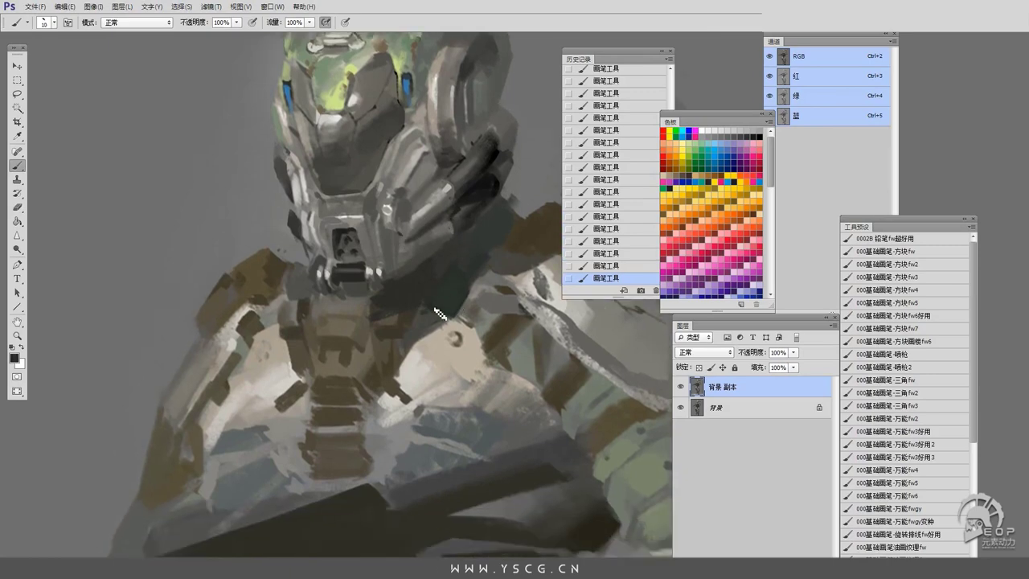
pyautogui.scroll(-2, 418, 308)
pyautogui.scroll(3, 398, 299)
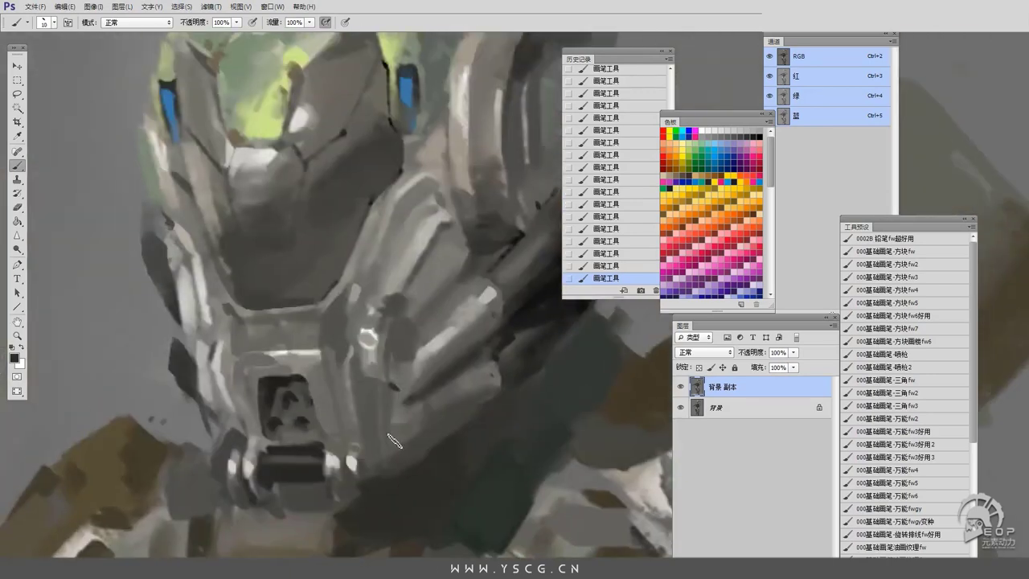
pyautogui.scroll(-3, 401, 283)
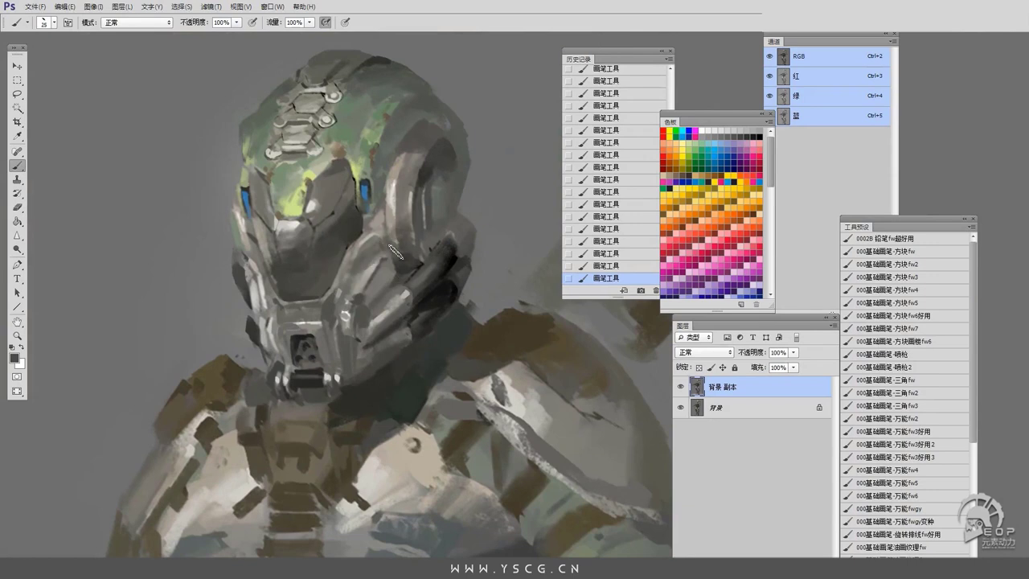
# Define the near cheek's round joint and tubes with dark edges and sampled light grey highlights.
pyautogui.press('[')
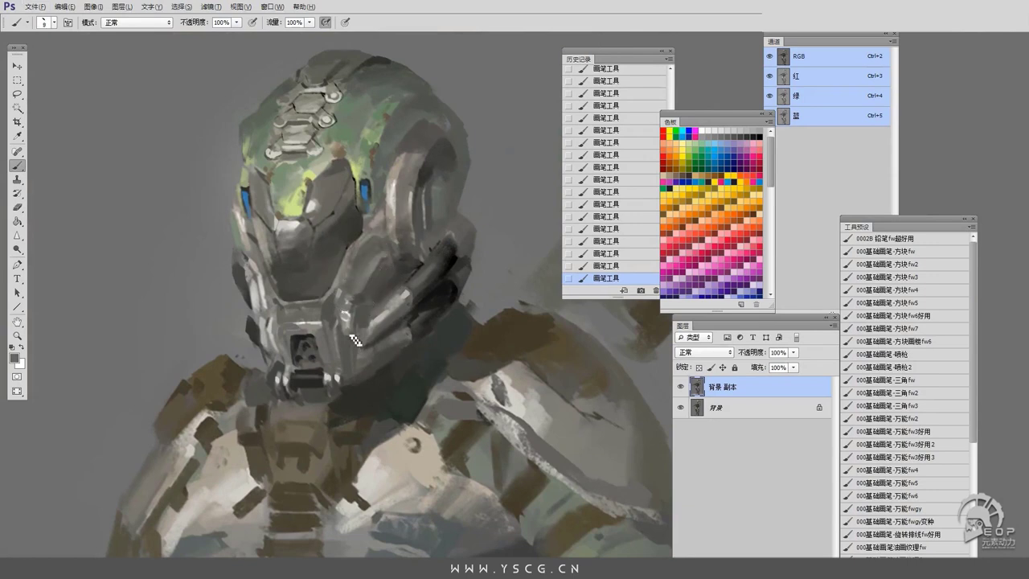
pyautogui.keyDown('alt'); pyautogui.click(354, 341); pyautogui.keyUp('alt')
pyautogui.press('[')
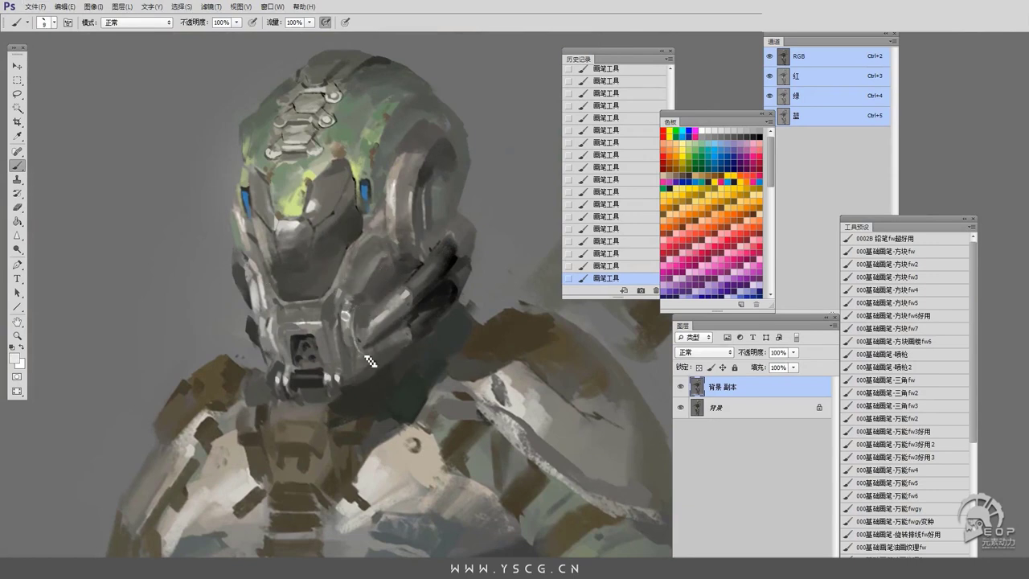
pyautogui.moveTo(384, 313); pyautogui.dragTo(364, 343)
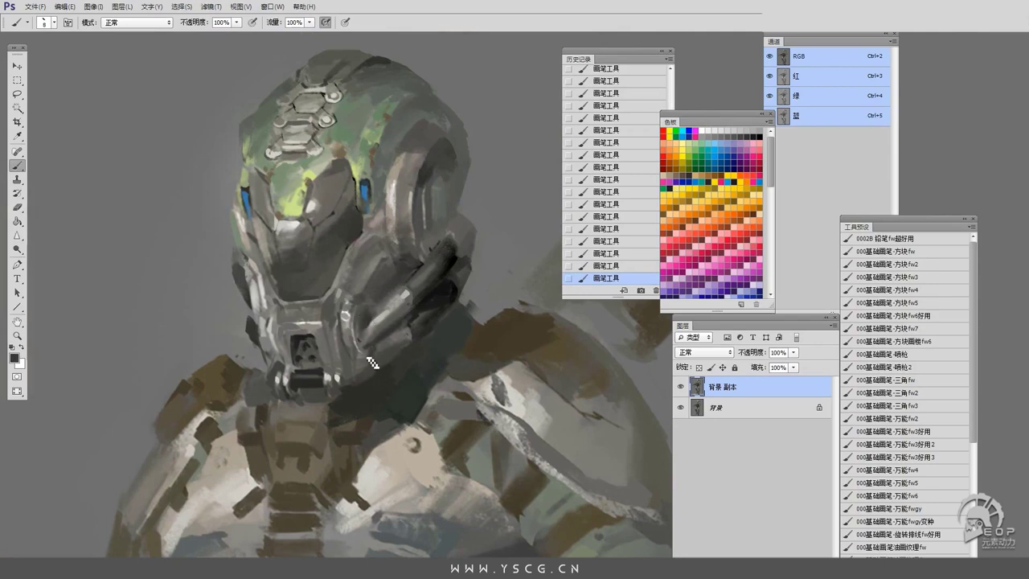
pyautogui.keyDown('alt'); pyautogui.click(359, 354); pyautogui.keyUp('alt')
pyautogui.press(']')
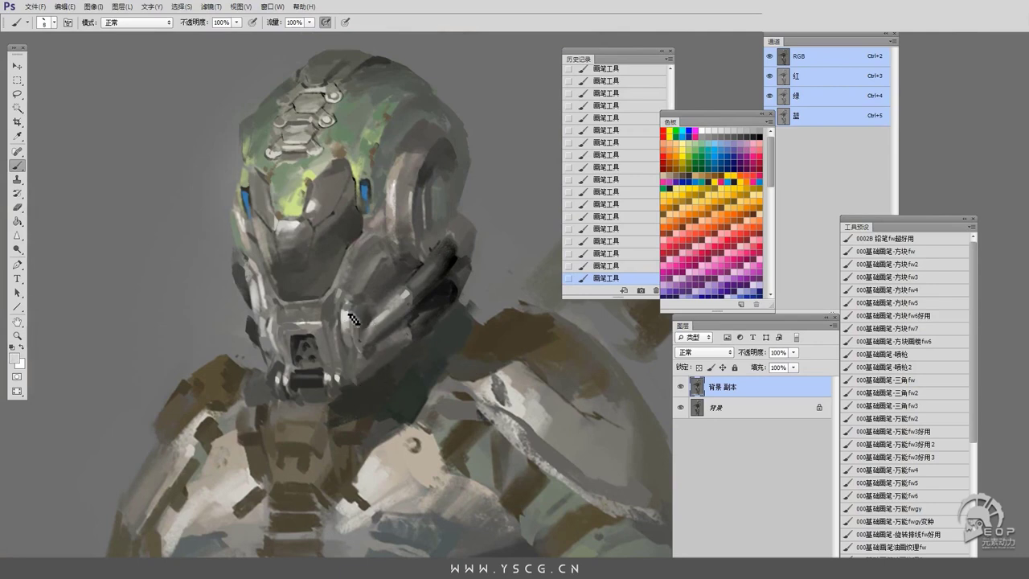
# Add light highlights to the far jaw edge and darken the shadow below the near cheek tubes.
pyautogui.keyDown('alt'); pyautogui.click(263, 340); pyautogui.keyUp('alt')
pyautogui.keyDown('alt'); pyautogui.click(270, 376); pyautogui.keyUp('alt')
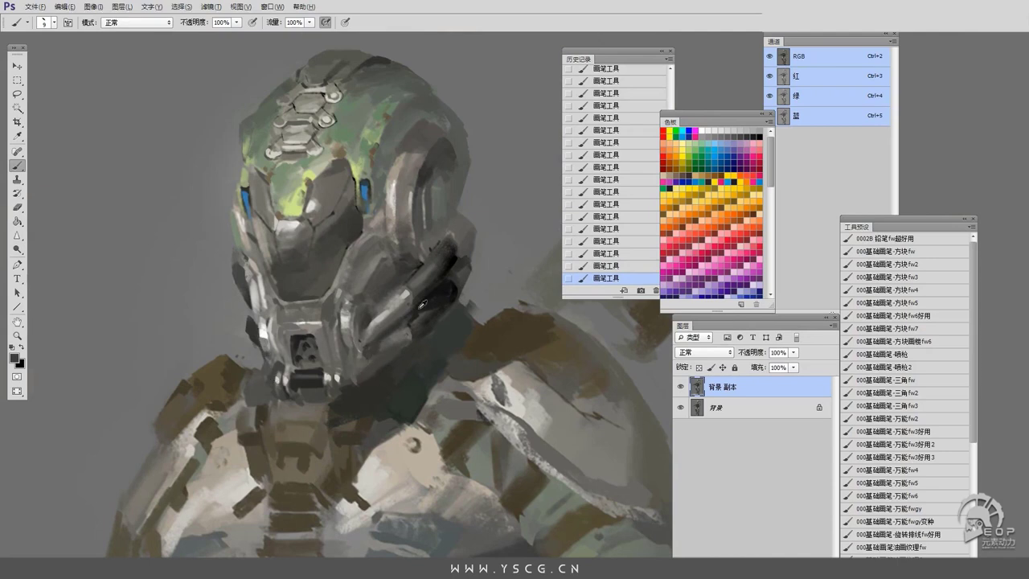
pyautogui.keyDown('alt'); pyautogui.click(380, 353); pyautogui.keyUp('alt')
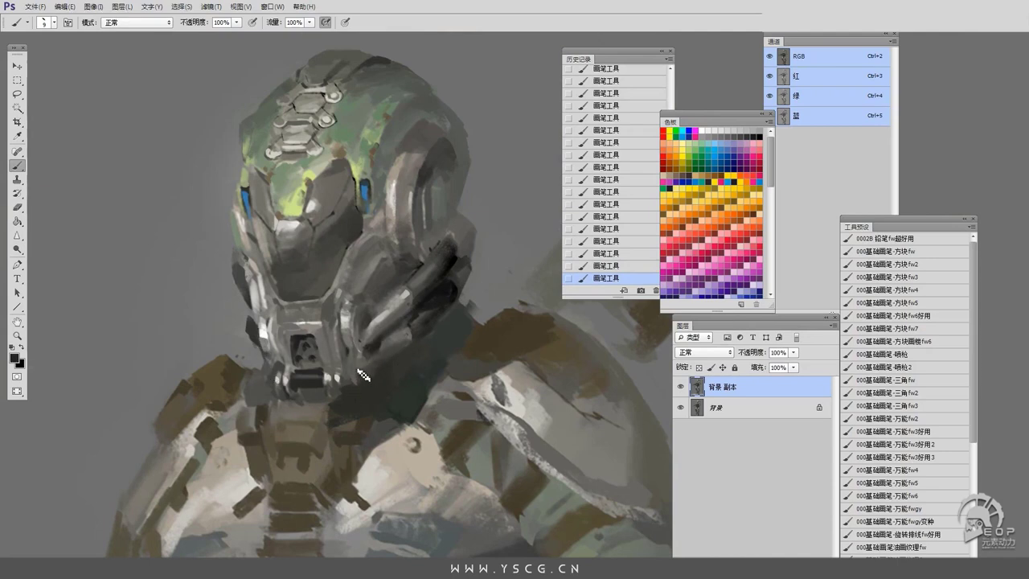
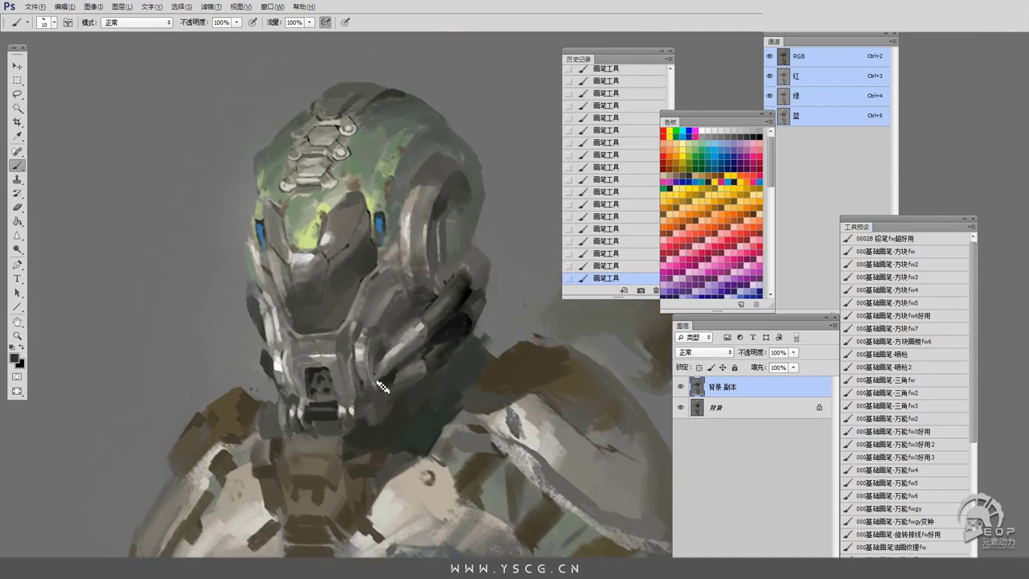
pyautogui.keyDown('alt'); pyautogui.click(350, 378); pyautogui.keyUp('alt')
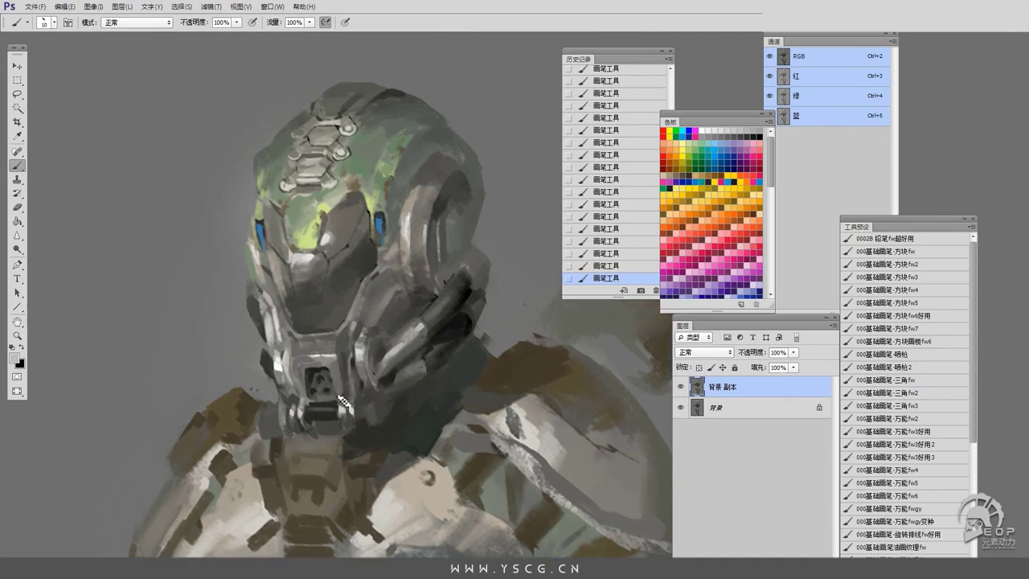
# Refine the near cheek plate and the mask's edge with sampled greys, using a size 6 brush.
pyautogui.hotkey('ctrl', '+')
pyautogui.scroll(-1, 324, 376)
pyautogui.press('[')
pyautogui.press('[')
pyautogui.press('[')
pyautogui.press('[')
pyautogui.keyDown('alt'); pyautogui.click(402, 277); pyautogui.keyUp('alt')
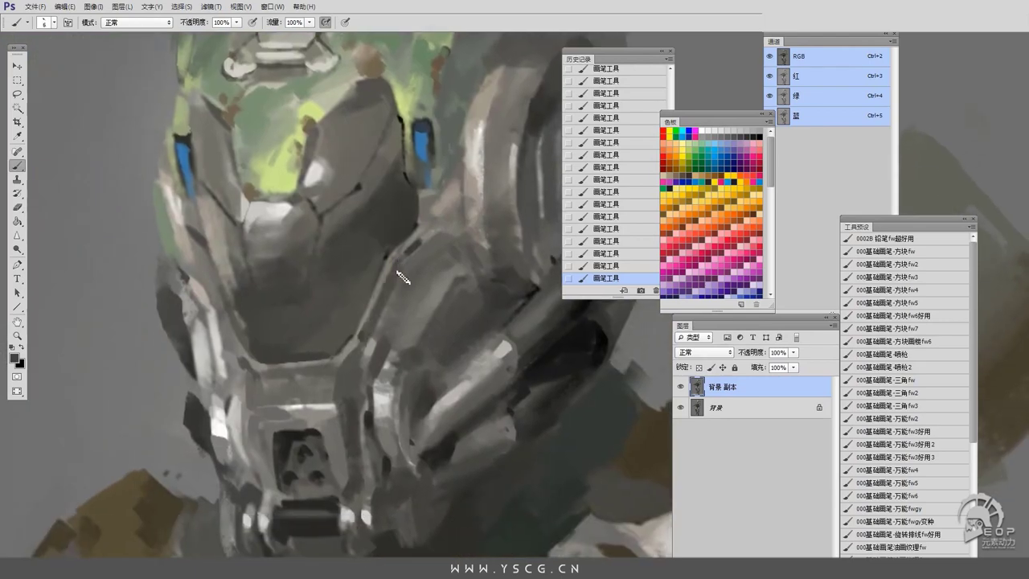
# Add a muted brown patch to the lower part of the dark faceplate with an enlarged brush.
pyautogui.hotkey('ctrl', '-')
pyautogui.hotkey('ctrl', '-')
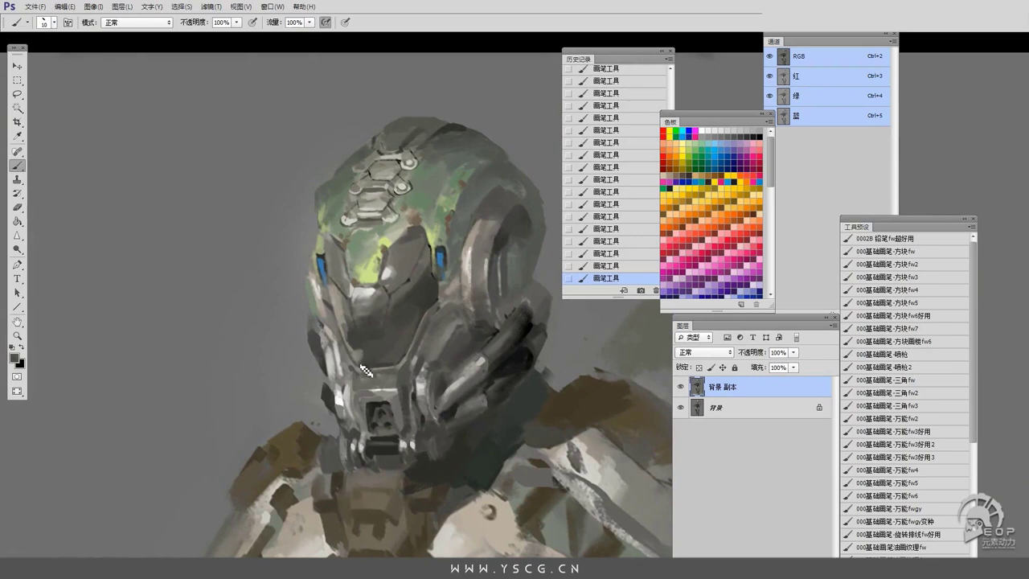
pyautogui.press(']')
pyautogui.press(']')
pyautogui.press(']')
pyautogui.press(']')
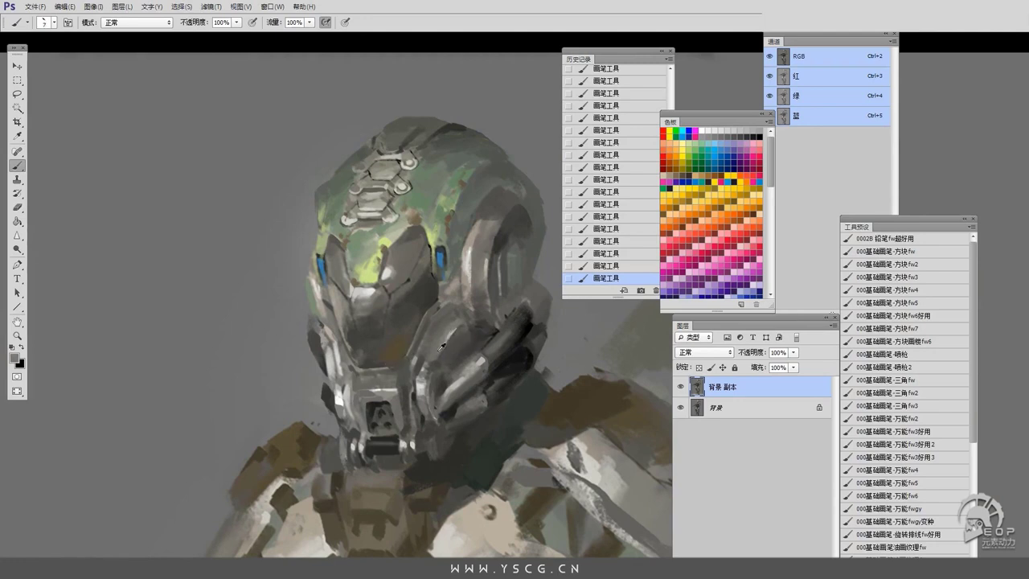
# Clean up the plates and silhouette along the far jaw with sampled greys, using a size 7 brush.
pyautogui.press('[')
pyautogui.press('[')
pyautogui.press('[')
pyautogui.press('[')
pyautogui.press('[')
pyautogui.press('[')
pyautogui.keyDown('alt'); pyautogui.click(327, 374); pyautogui.keyUp('alt')
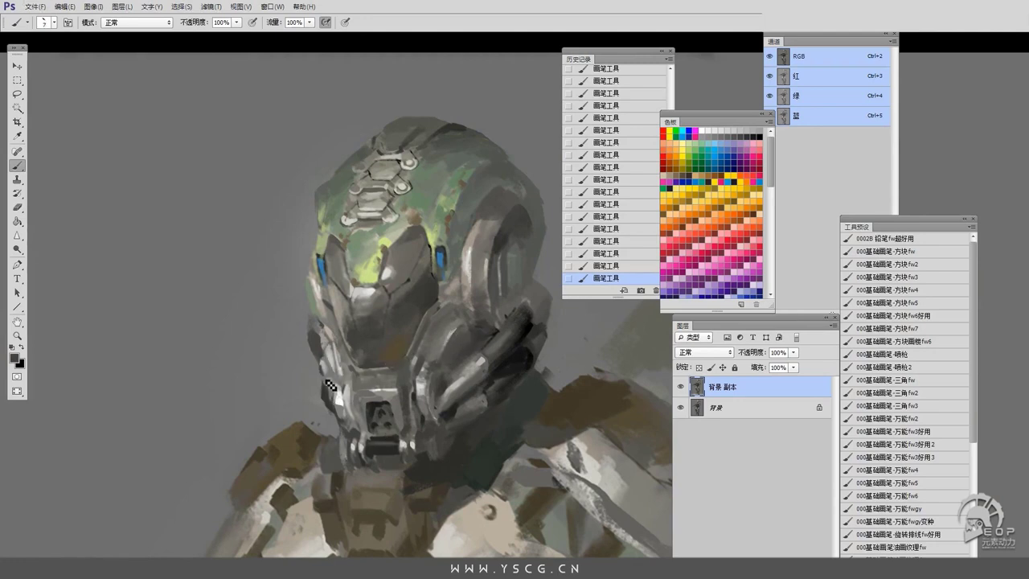
pyautogui.keyDown('alt'); pyautogui.click(317, 368); pyautogui.keyUp('alt')
pyautogui.keyDown('alt'); pyautogui.click(318, 349); pyautogui.keyUp('alt')
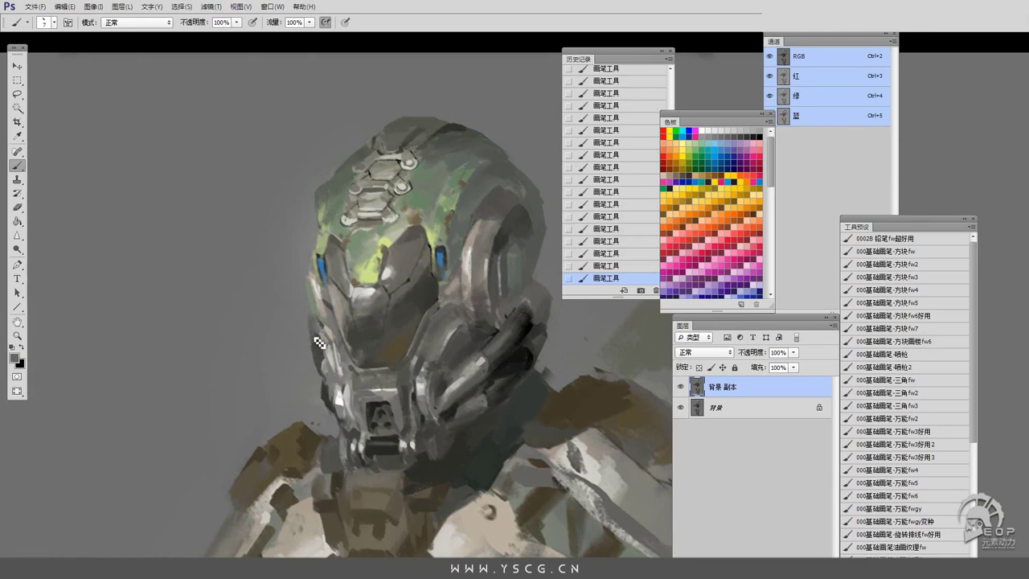
pyautogui.keyDown('alt'); pyautogui.click(317, 338); pyautogui.keyUp('alt')
pyautogui.moveTo(340, 314); pyautogui.dragTo(281, 217)
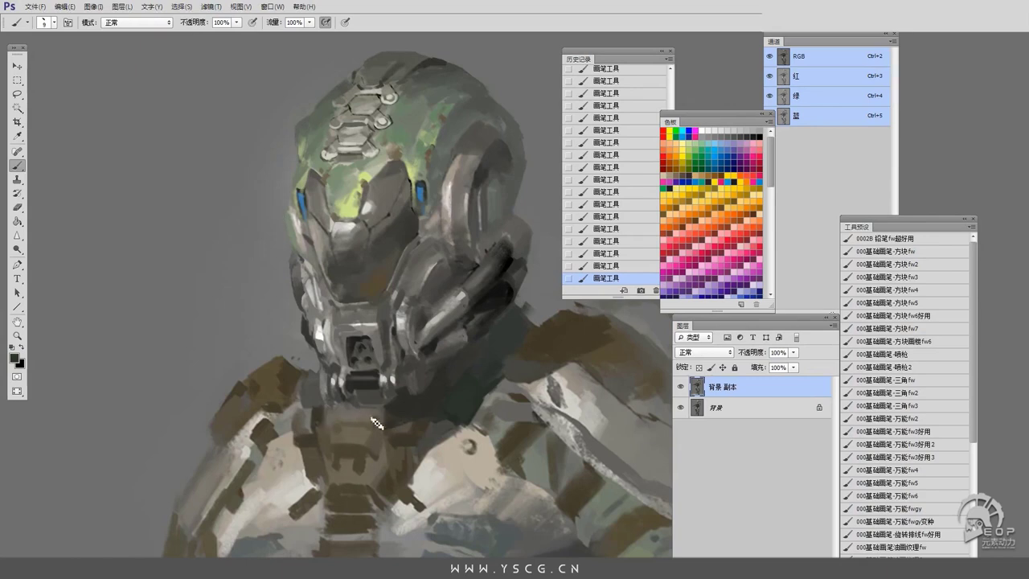
# Paint the collar below the mask dark brown and add ochre accents to the chest piece with a size 15 brush.
pyautogui.keyDown('alt'); pyautogui.click(315, 412); pyautogui.keyUp('alt')
pyautogui.moveTo(341, 430)
pyautogui.mouseDown()
pyautogui.moveTo(378, 414)
pyautogui.moveTo(393, 426)
pyautogui.moveTo(367, 454)
pyautogui.moveTo(434, 419)
pyautogui.mouseUp()
pyautogui.press('[')
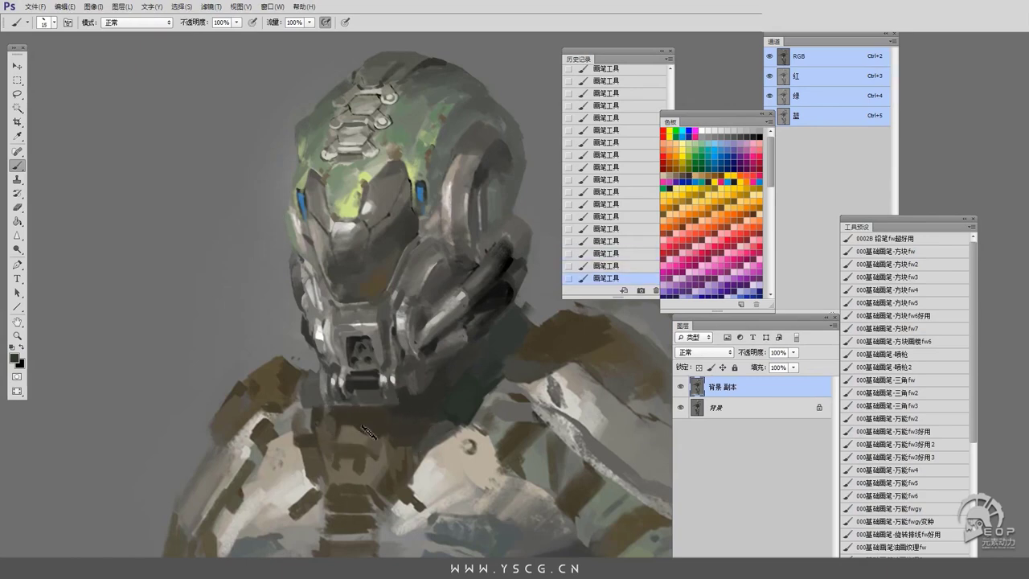
pyautogui.scroll(-1, 331, 329)
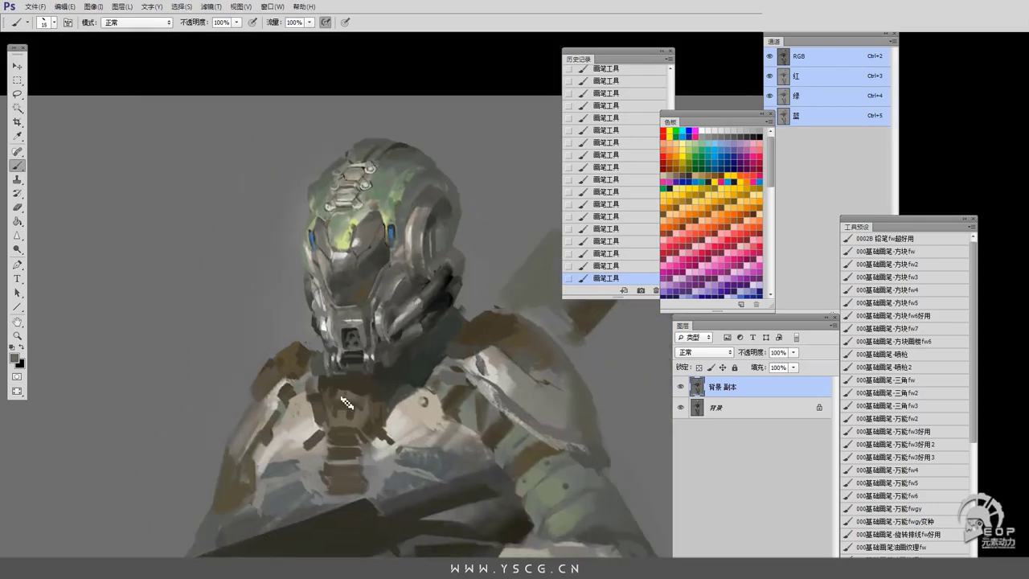
pyautogui.keyDown('alt'); pyautogui.click(348, 401); pyautogui.keyUp('alt')
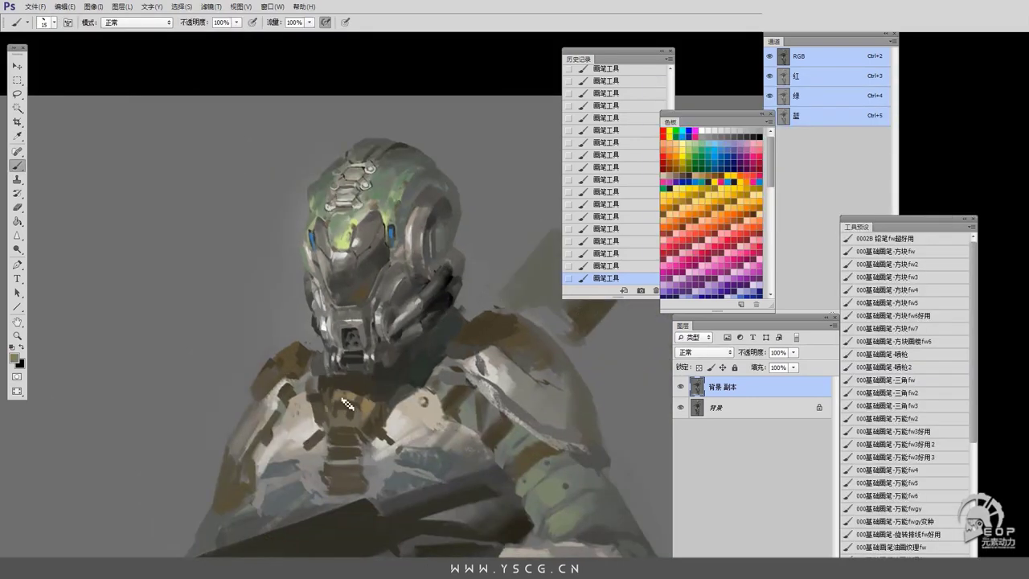
pyautogui.keyDown('alt'); pyautogui.click(343, 426); pyautogui.keyUp('alt')
# Touch up the crest plates and the rear cheek contour with sampled browns and greys, using a small brush.
pyautogui.hotkey('ctrl', '+')
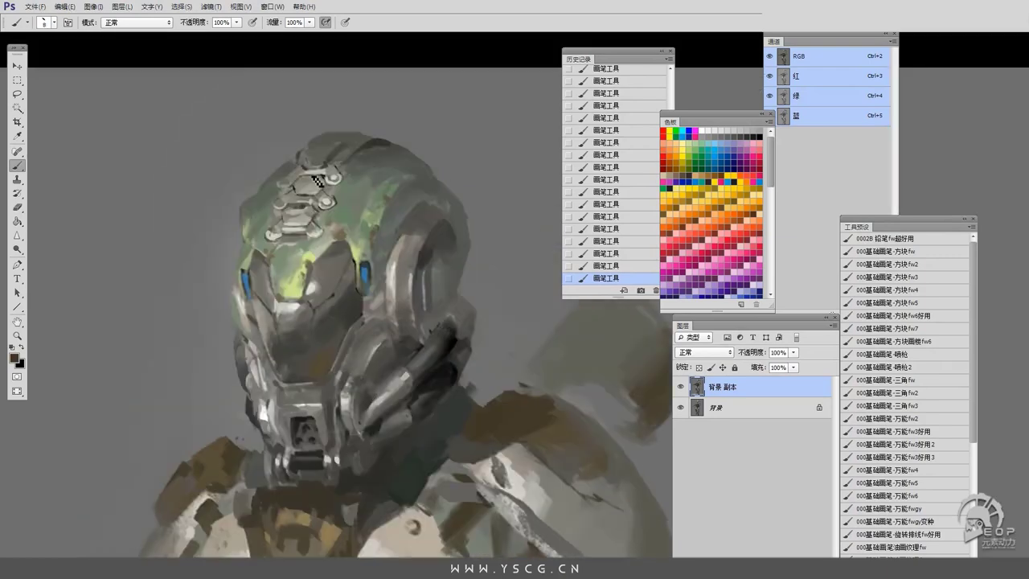
pyautogui.keyDown('alt'); pyautogui.click(298, 239); pyautogui.keyUp('alt')
pyautogui.moveTo(326, 345); pyautogui.dragTo(337, 292)
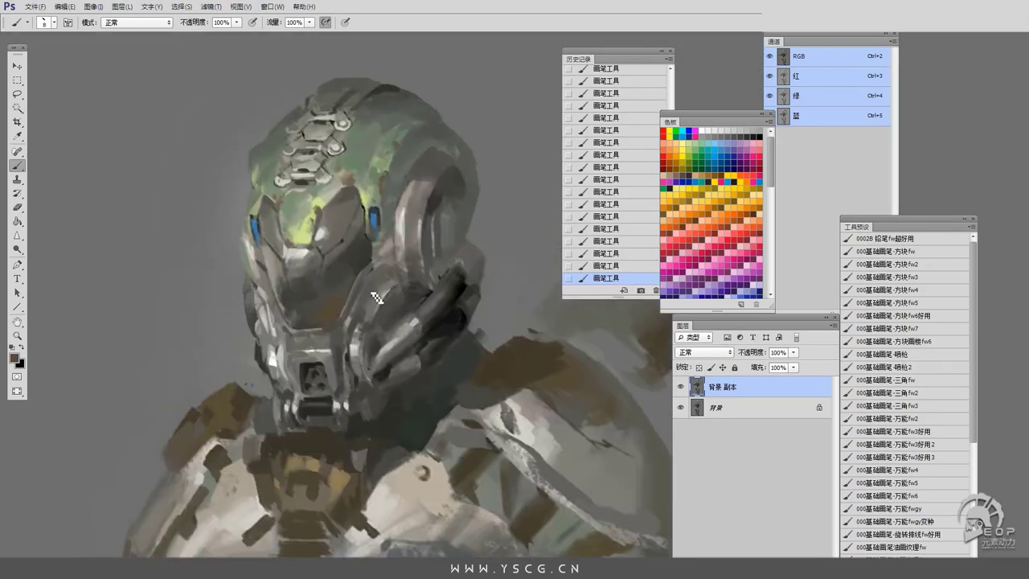
pyautogui.keyDown('alt'); pyautogui.click(363, 332); pyautogui.keyUp('alt')
pyautogui.moveTo(320, 307); pyautogui.dragTo(299, 320)
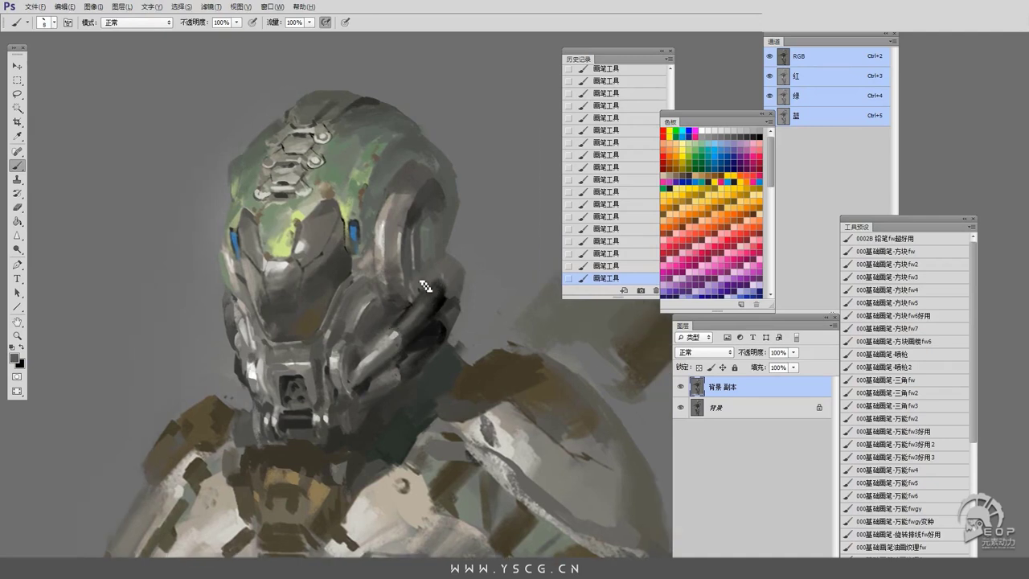
pyautogui.moveTo(461, 255)
pyautogui.mouseDown()
pyautogui.moveTo(474, 290)
pyautogui.moveTo(443, 341)
pyautogui.mouseUp()
pyautogui.hotkey('ctrl', '-')
pyautogui.hotkey('ctrl', '-')
pyautogui.hotkey('ctrl', '-')
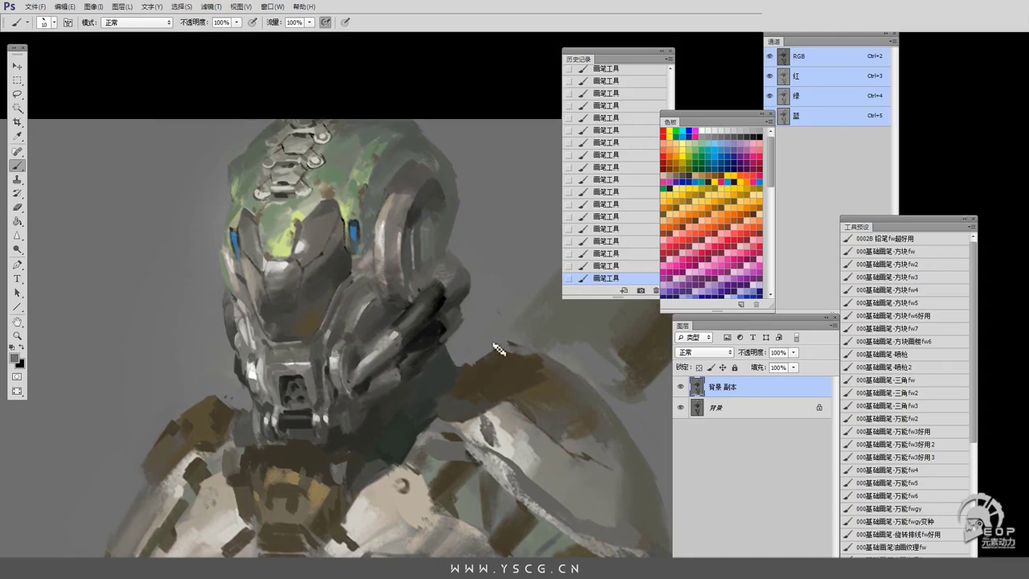
pyautogui.click(17, 94)
pyautogui.moveTo(425, 285); pyautogui.dragTo(449, 316)
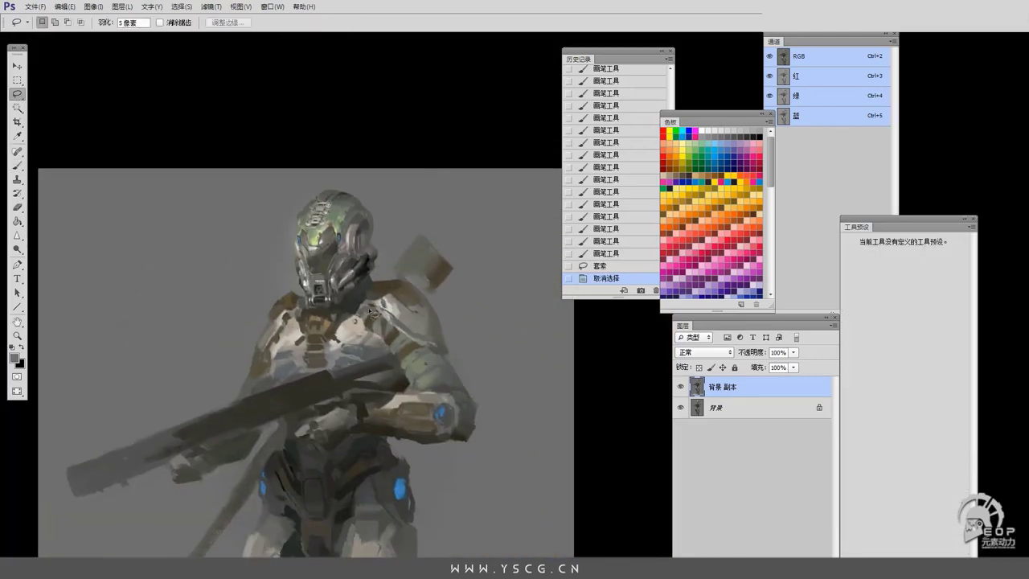
pyautogui.hotkey('ctrl', 'd')
# Rework the near shoulder armour beside the neck with grey and dark brown strokes, using size 35 and 25 brushes.
pyautogui.click(17, 165)
pyautogui.hotkey('ctrl', '+')
pyautogui.moveTo(361, 257); pyautogui.dragTo(400, 278)
pyautogui.moveTo(459, 322); pyautogui.dragTo(513, 298)
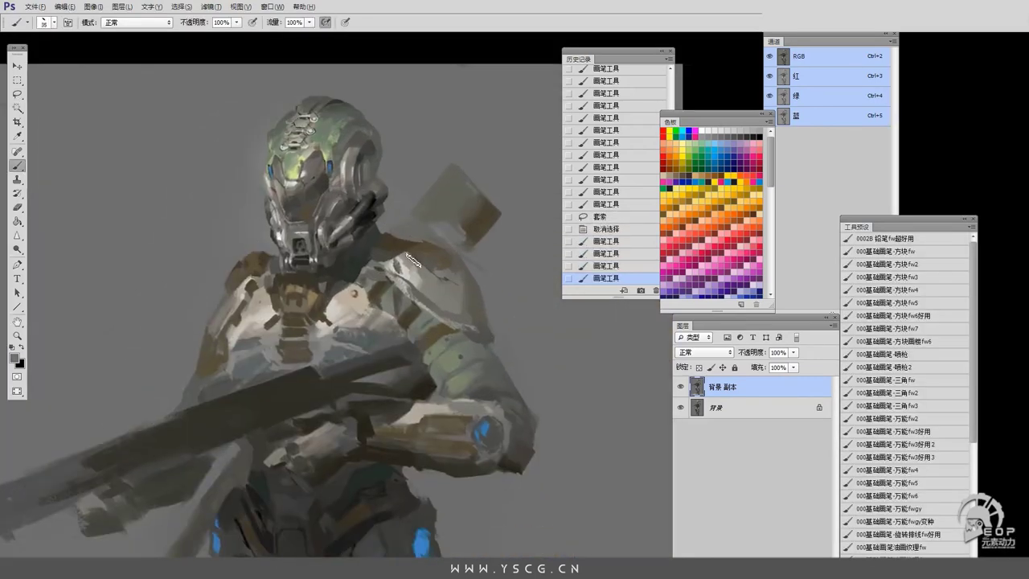
pyautogui.moveTo(406, 233); pyautogui.dragTo(376, 289)
pyautogui.moveTo(229, 282)
pyautogui.mouseDown()
pyautogui.moveTo(257, 261)
pyautogui.moveTo(241, 289)
pyautogui.mouseUp()
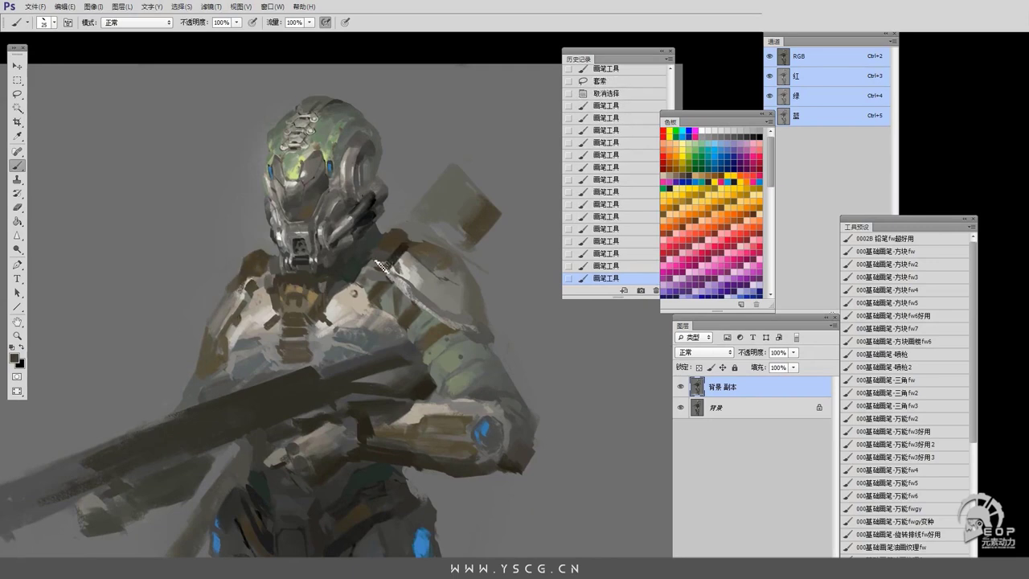
# Shape the open frame of the back-mounted gear in olive brown and paint the dark brown shoulder strap beside it.
pyautogui.moveTo(391, 258); pyautogui.dragTo(368, 280)
pyautogui.moveTo(464, 247)
pyautogui.mouseDown()
pyautogui.moveTo(443, 242)
pyautogui.moveTo(455, 216)
pyautogui.mouseUp()
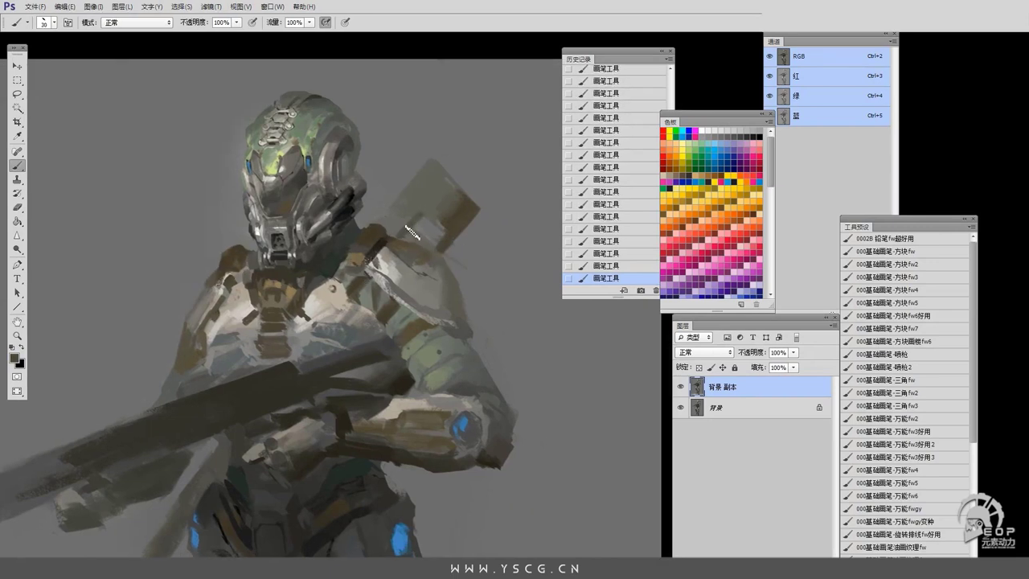
pyautogui.moveTo(394, 223)
pyautogui.mouseDown()
pyautogui.moveTo(434, 213)
pyautogui.moveTo(447, 257)
pyautogui.moveTo(430, 212)
pyautogui.moveTo(349, 284)
pyautogui.moveTo(433, 255)
pyautogui.moveTo(416, 266)
pyautogui.moveTo(414, 285)
pyautogui.moveTo(371, 256)
pyautogui.moveTo(378, 264)
pyautogui.moveTo(370, 231)
pyautogui.mouseUp()
pyautogui.moveTo(251, 249)
pyautogui.mouseDown()
pyautogui.moveTo(183, 345)
pyautogui.moveTo(241, 258)
pyautogui.moveTo(257, 261)
pyautogui.moveTo(172, 325)
pyautogui.moveTo(212, 279)
pyautogui.mouseUp()
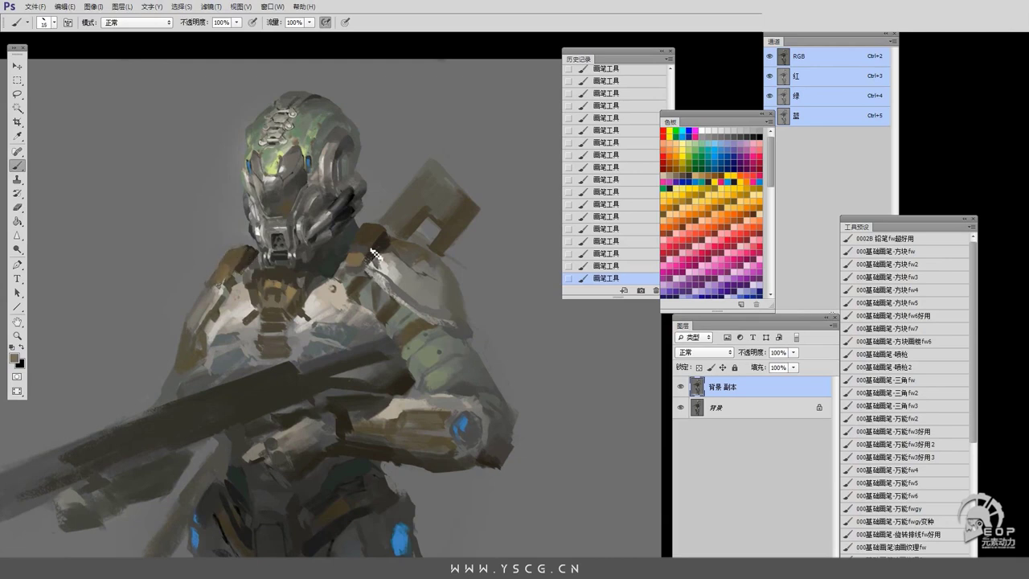
# Paint the shoulder straps on both sides of the neck brown and add a pair of blue light strips to each.
pyautogui.moveTo(358, 276); pyautogui.dragTo(349, 268)
pyautogui.moveTo(217, 278); pyautogui.dragTo(226, 283)
pyautogui.keyDown('alt'); pyautogui.click(229, 290); pyautogui.keyUp('alt')
pyautogui.scroll(1, 325, 267)
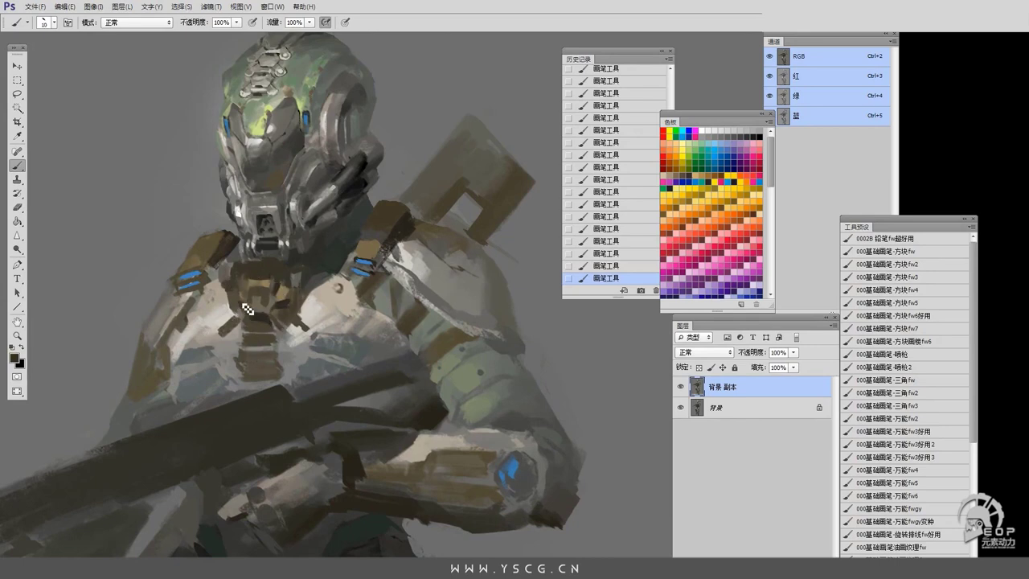
# Define the chest piece below the mask with ochre plates and dark brown recesses, using sampled browns and small brushes.
pyautogui.keyDown('alt'); pyautogui.click(266, 327); pyautogui.keyUp('alt')
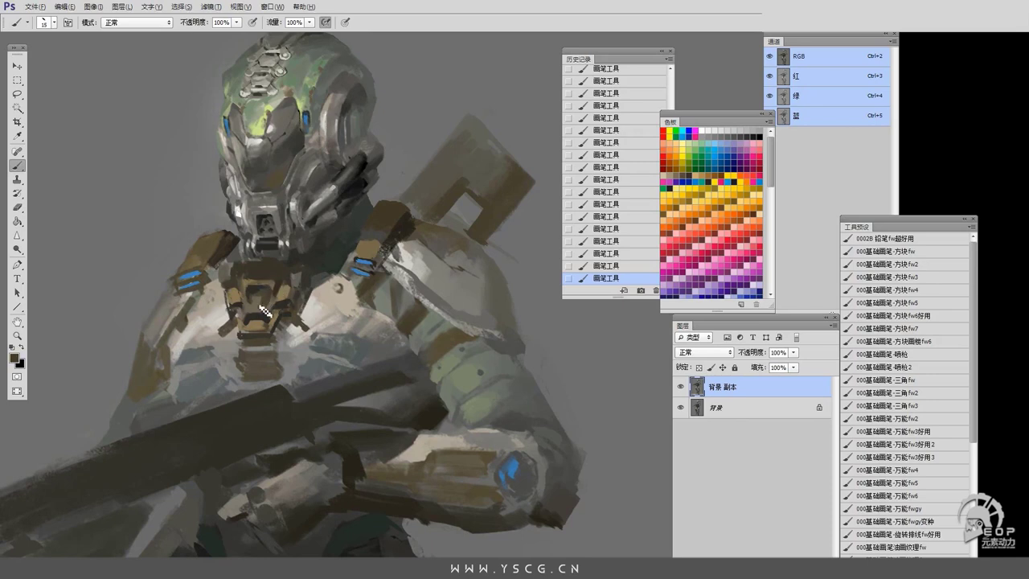
pyautogui.keyDown('alt'); pyautogui.click(257, 314); pyautogui.keyUp('alt')
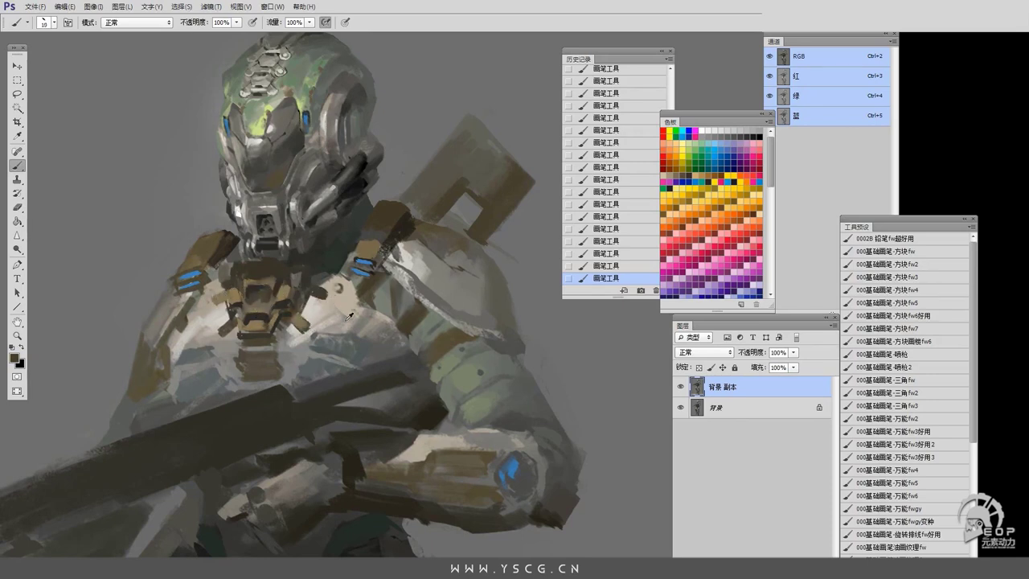
pyautogui.keyDown('alt'); pyautogui.click(228, 332); pyautogui.keyUp('alt')
# Paint brown double bars linking the chest piece to the shoulder straps on both sides, using sampled colours.
pyautogui.keyDown('alt'); pyautogui.click(351, 285); pyautogui.keyUp('alt')
pyautogui.moveTo(321, 304); pyautogui.dragTo(377, 283)
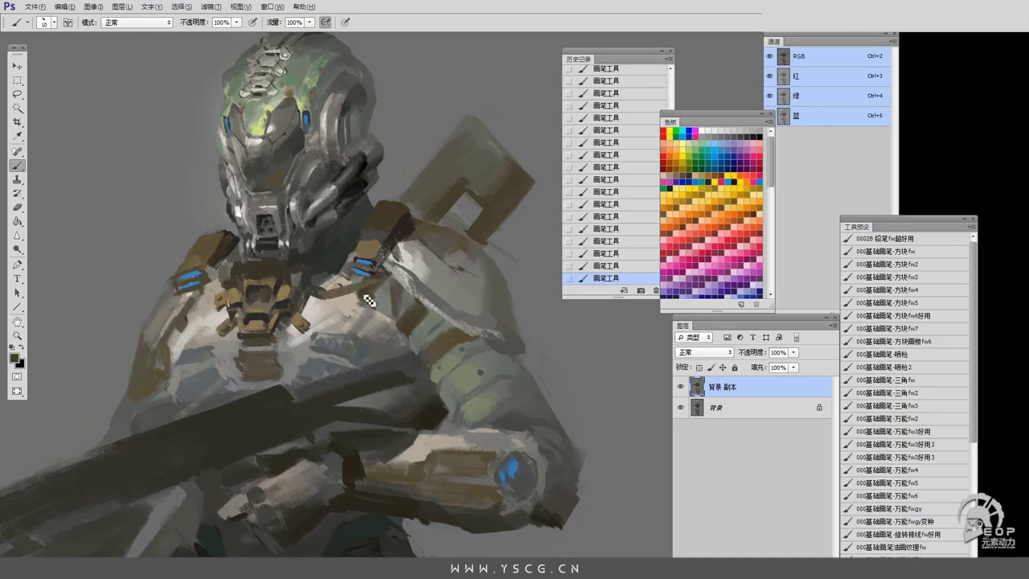
pyautogui.keyDown('alt'); pyautogui.click(380, 290); pyautogui.keyUp('alt')
pyautogui.moveTo(308, 330)
pyautogui.mouseDown()
pyautogui.moveTo(378, 314)
pyautogui.moveTo(385, 294)
pyautogui.moveTo(378, 307)
pyautogui.mouseUp()
pyautogui.keyDown('alt'); pyautogui.click(380, 319); pyautogui.keyUp('alt')
pyautogui.press('[')
pyautogui.press('[')
pyautogui.press('[')
pyautogui.press('[')
pyautogui.press('[')
pyautogui.moveTo(201, 288)
pyautogui.mouseDown()
pyautogui.moveTo(191, 319)
pyautogui.moveTo(203, 325)
pyautogui.moveTo(185, 321)
pyautogui.moveTo(225, 341)
pyautogui.moveTo(216, 332)
pyautogui.moveTo(289, 333)
pyautogui.moveTo(241, 333)
pyautogui.mouseUp()
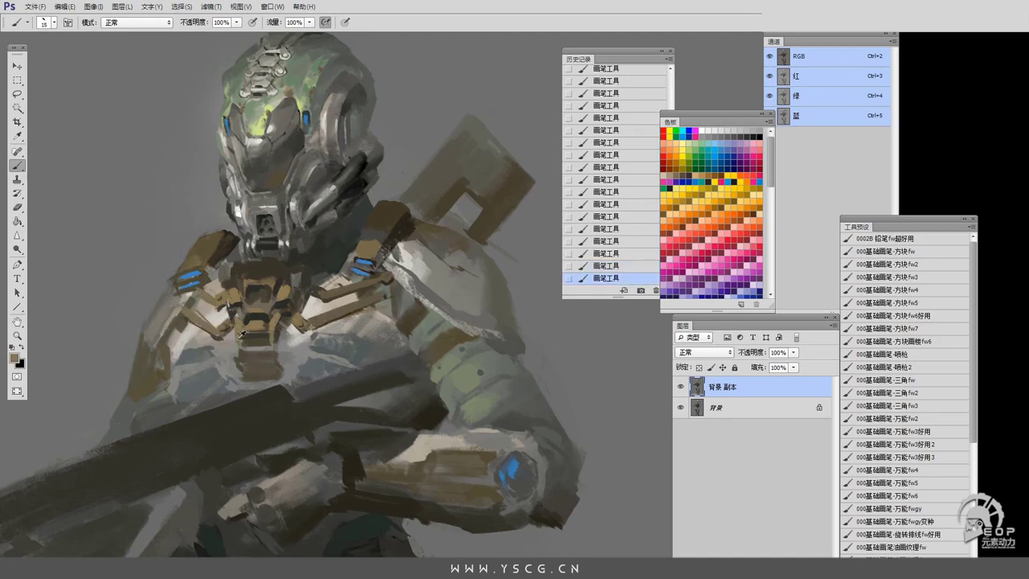
# Shape the lower end of the chest piece with ochre plates and dark edges, using a size 10 brush.
pyautogui.scroll(1, 304, 349)
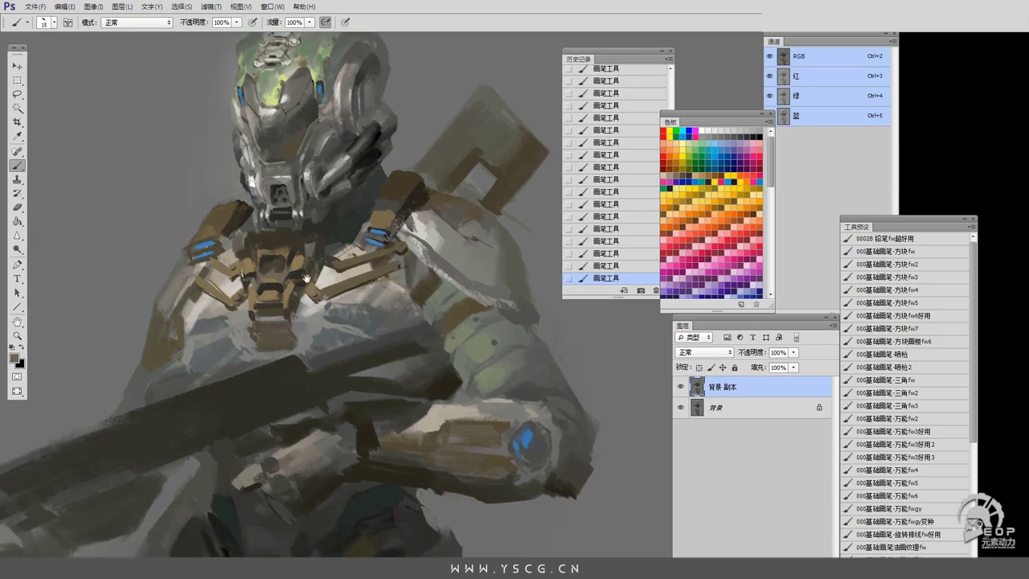
pyautogui.scroll(2, 452, 358)
pyautogui.moveTo(338, 384)
pyautogui.mouseDown()
pyautogui.moveTo(305, 372)
pyautogui.moveTo(319, 416)
pyautogui.moveTo(303, 382)
pyautogui.moveTo(337, 430)
pyautogui.moveTo(315, 429)
pyautogui.moveTo(339, 435)
pyautogui.moveTo(351, 382)
pyautogui.moveTo(355, 404)
pyautogui.moveTo(328, 396)
pyautogui.mouseUp()
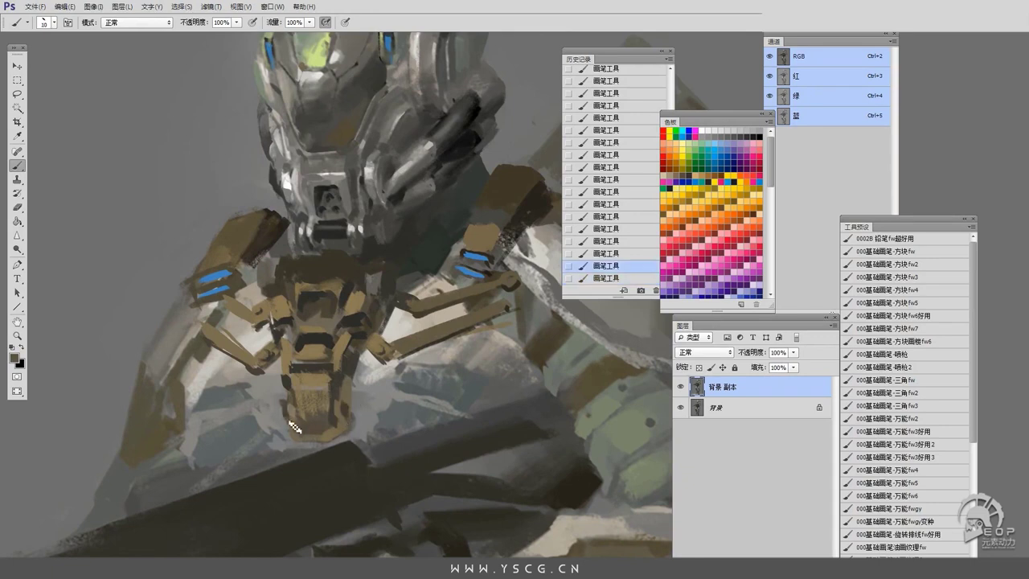
pyautogui.scroll(-2, 283, 460)
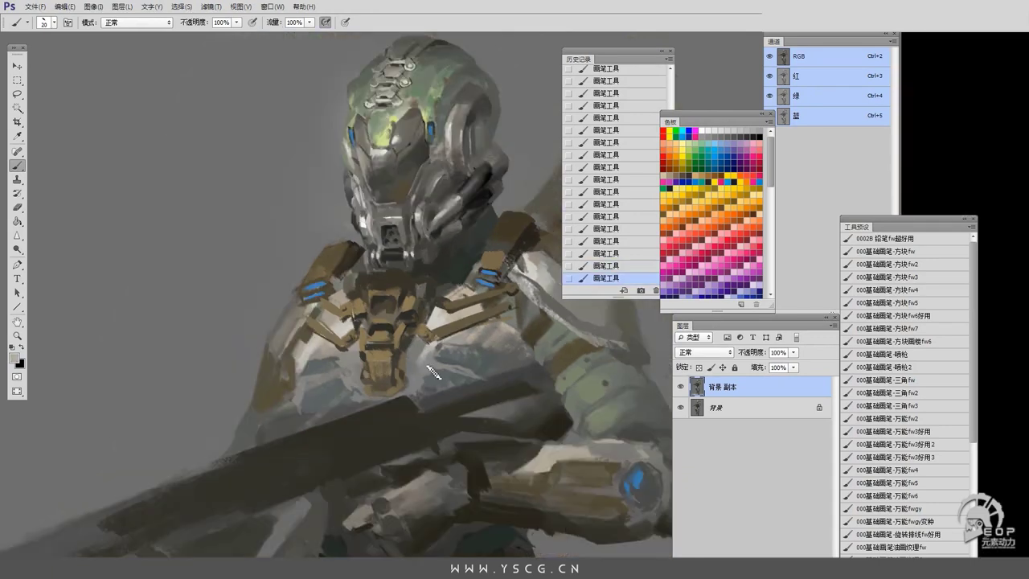
# Rework the chest plates around the central ochre piece with light grey strokes, using size 20 and 25 brushes.
pyautogui.moveTo(432, 372)
pyautogui.mouseDown()
pyautogui.moveTo(477, 313)
pyautogui.moveTo(442, 315)
pyautogui.mouseUp()
pyautogui.press('[')
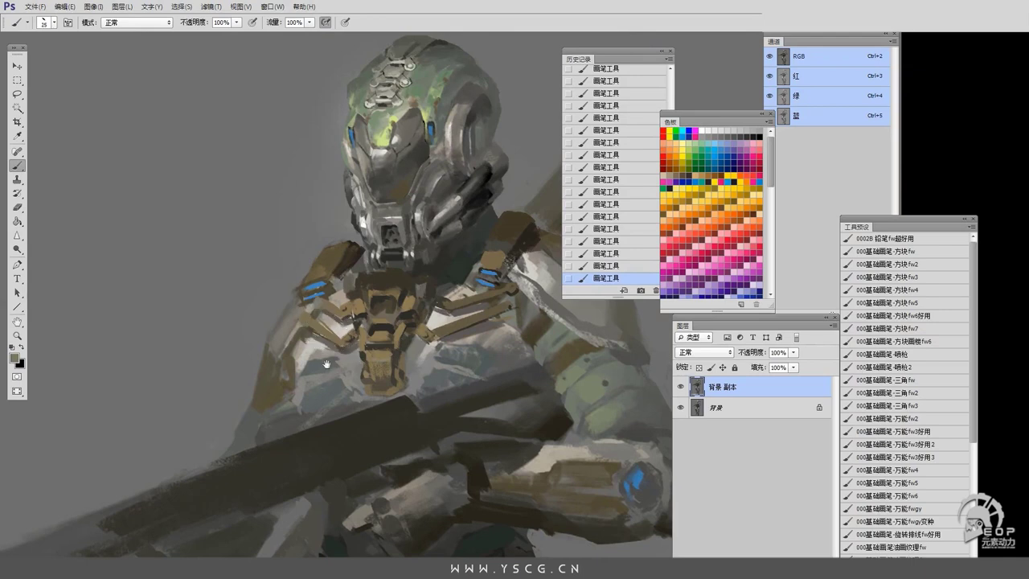
pyautogui.moveTo(326, 364); pyautogui.dragTo(455, 316)
pyautogui.moveTo(463, 353)
pyautogui.mouseDown()
pyautogui.moveTo(468, 336)
pyautogui.moveTo(447, 327)
pyautogui.moveTo(435, 302)
pyautogui.mouseUp()
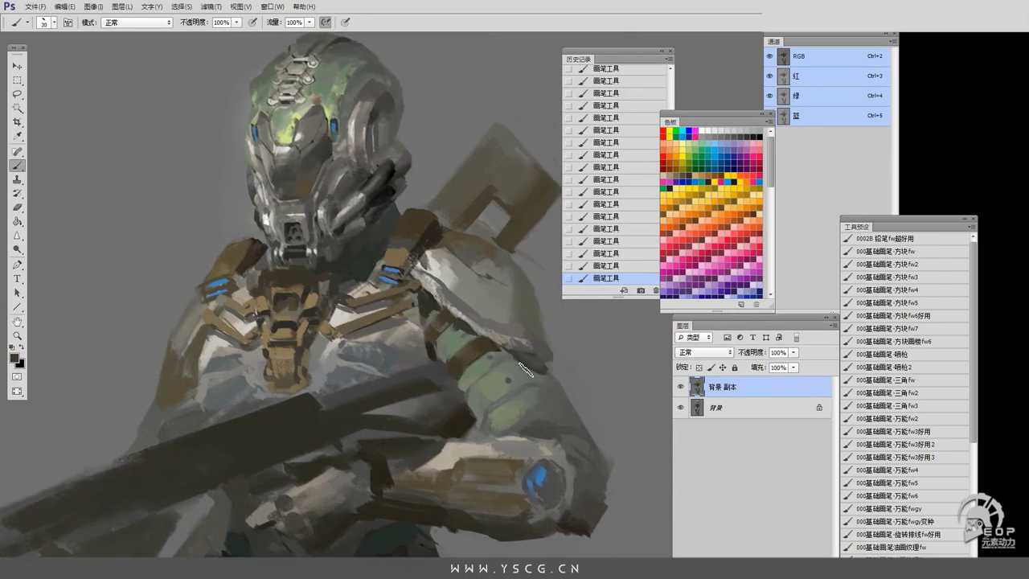
# Add a brown plate along the outer edge of the near upper arm and repaint the sleeve down to the elbow grey-green.
pyautogui.moveTo(531, 349); pyautogui.dragTo(516, 356)
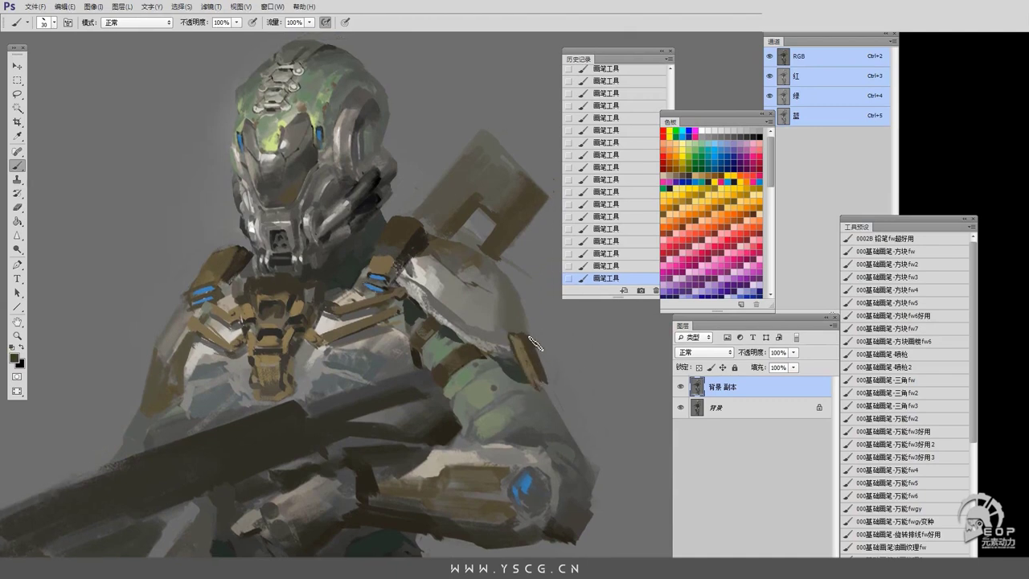
pyautogui.moveTo(549, 398); pyautogui.dragTo(532, 338)
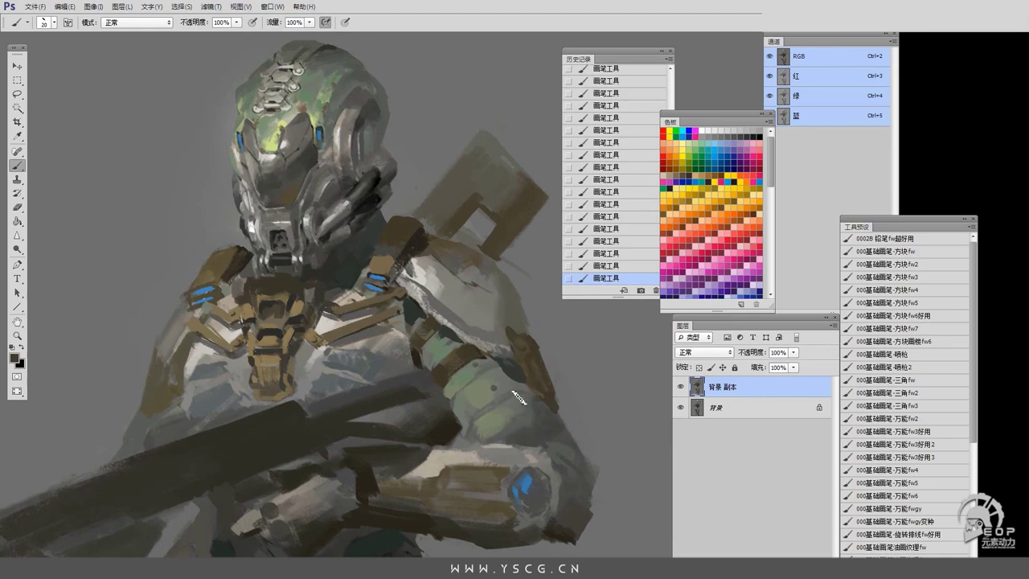
pyautogui.keyDown('alt'); pyautogui.click(514, 439); pyautogui.keyUp('alt')
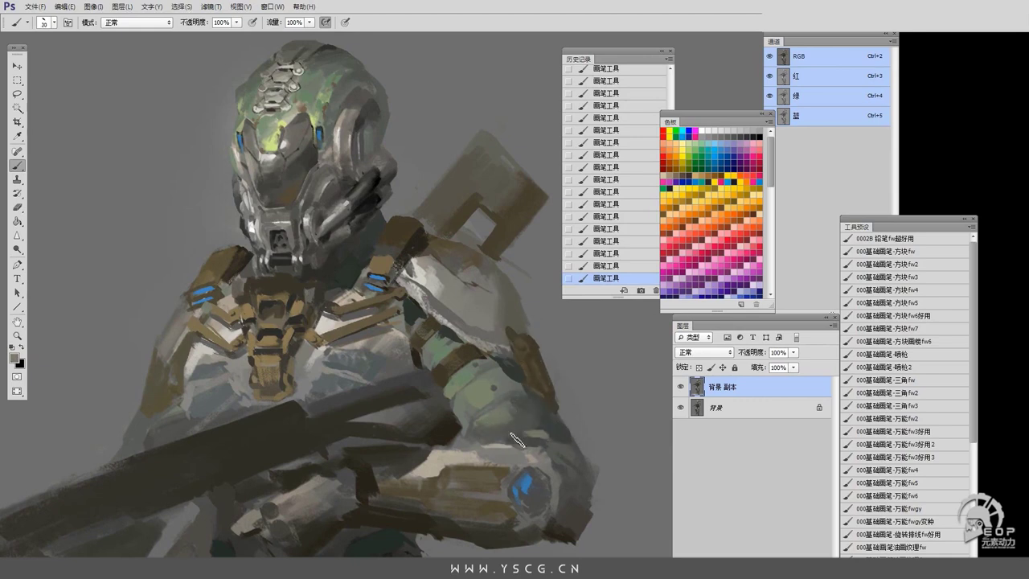
pyautogui.moveTo(561, 443)
pyautogui.mouseDown()
pyautogui.moveTo(482, 367)
pyautogui.moveTo(406, 402)
pyautogui.mouseUp()
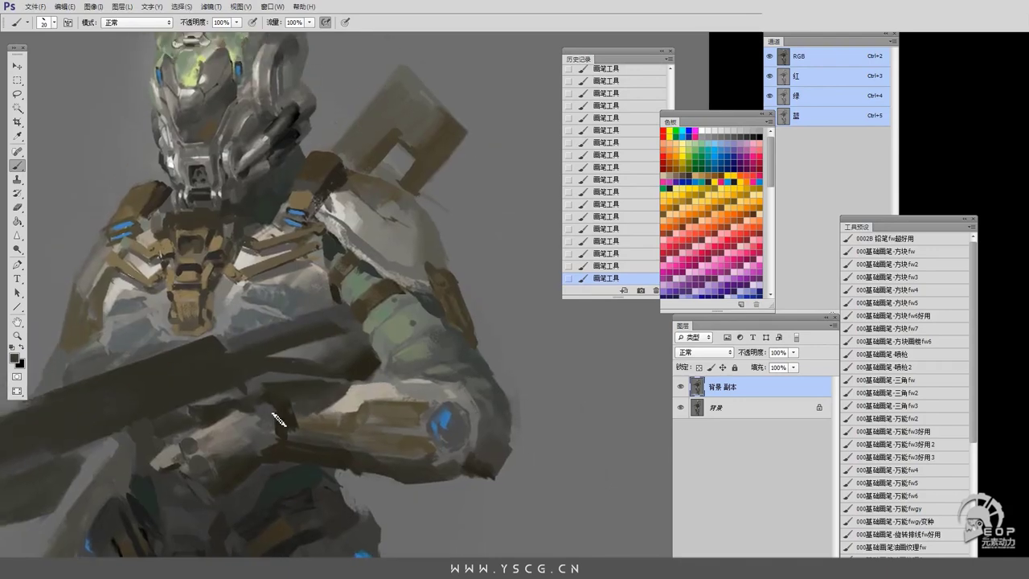
# Touch up the far upper arm with green and the chest plates above the rifle with grey, using a size 20 brush.
pyautogui.moveTo(277, 419); pyautogui.dragTo(306, 415)
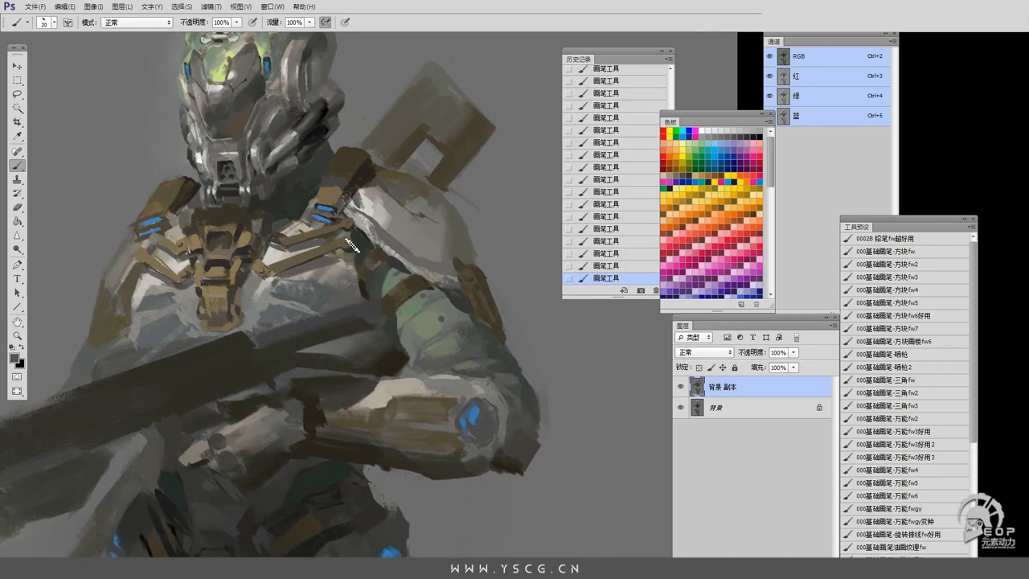
pyautogui.moveTo(351, 245); pyautogui.dragTo(248, 261)
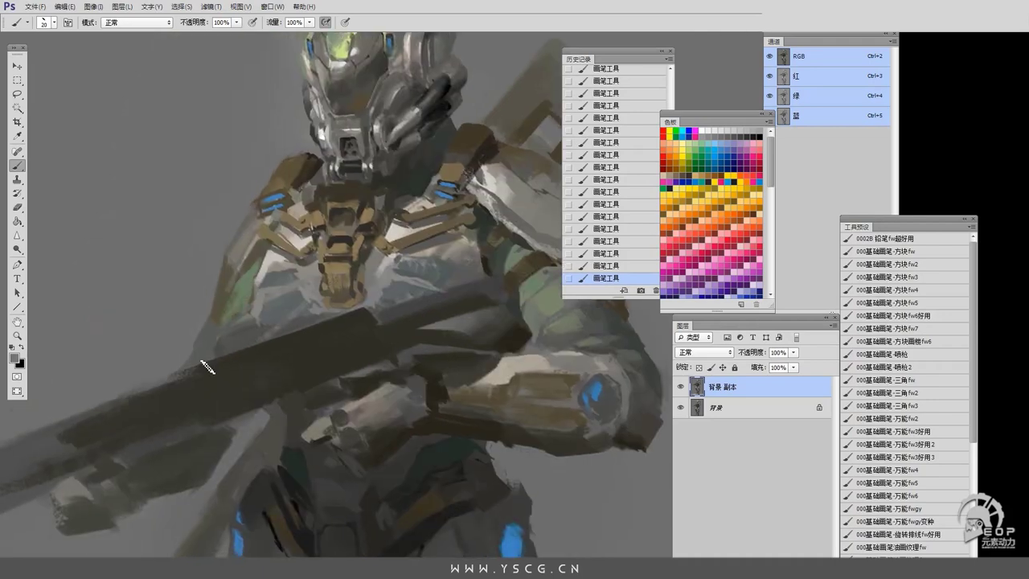
pyautogui.hotkey('ctrl', '-')
pyautogui.hotkey('ctrl', '+')
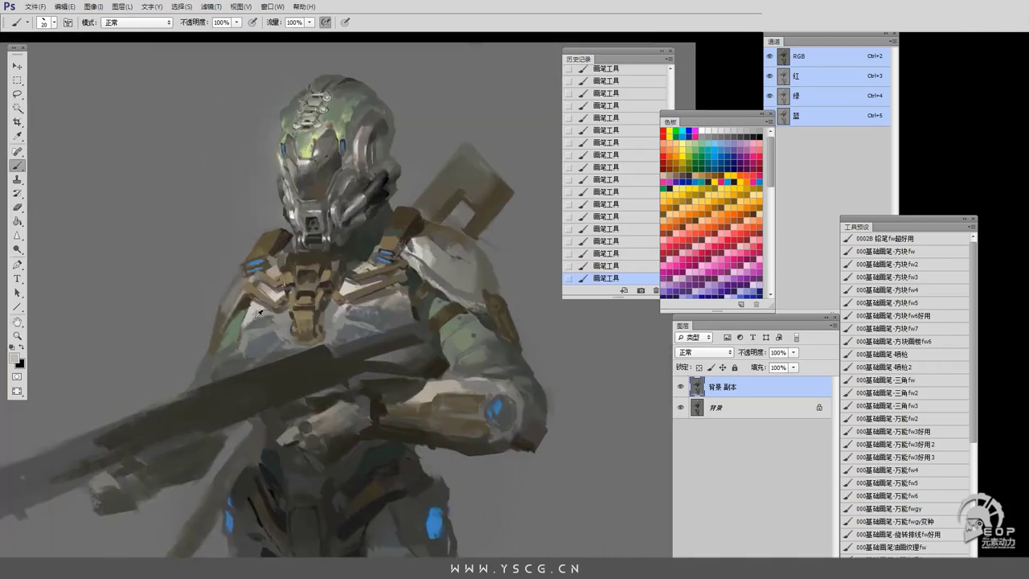
pyautogui.keyDown('alt'); pyautogui.click(372, 313); pyautogui.keyUp('alt')
pyautogui.hotkey('ctrl', '-')
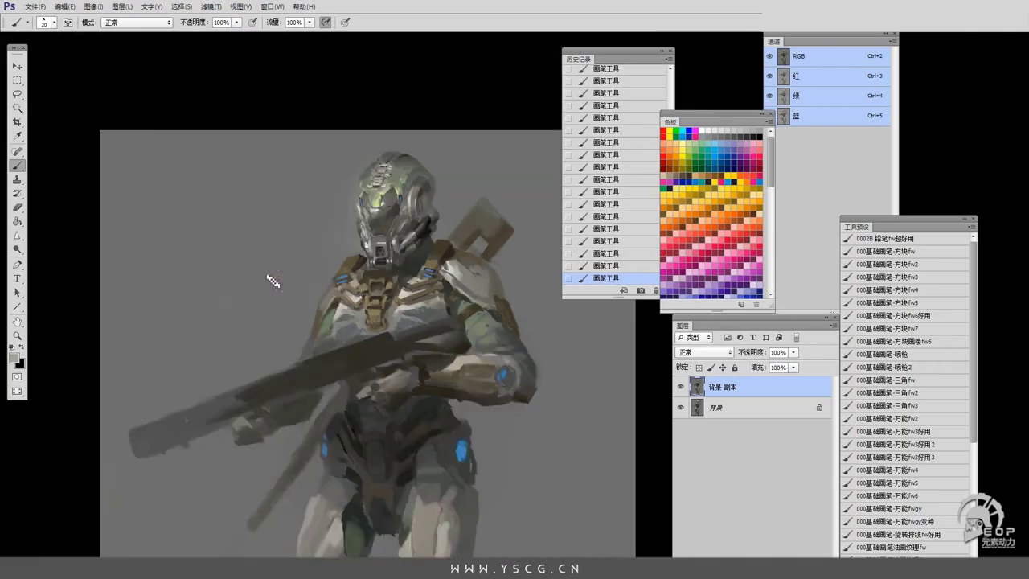
pyautogui.hotkey('ctrl', '+')
# Outline the rifle with the Polygonal Lasso and duplicate the painting layer.
pyautogui.press('l')
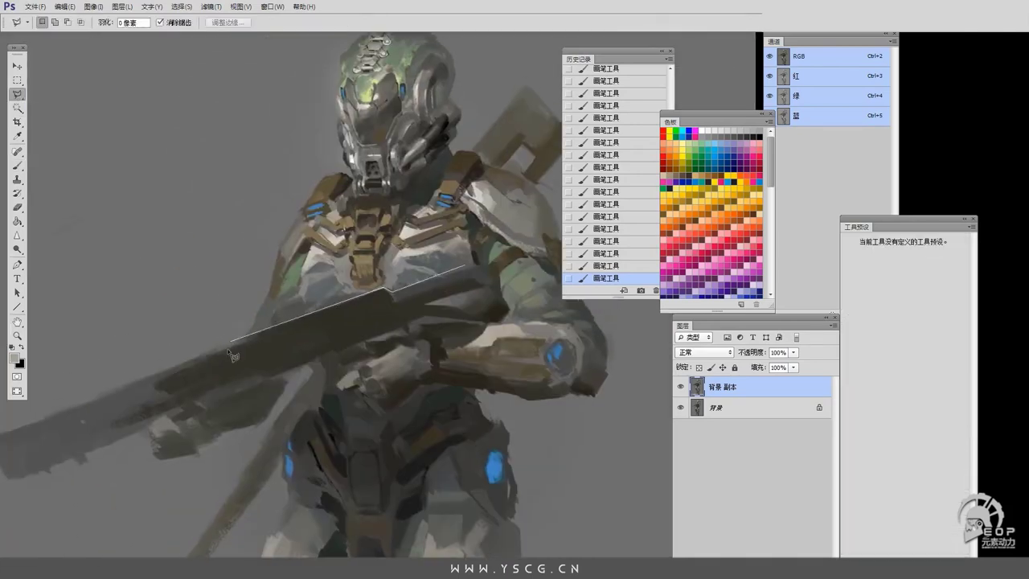
pyautogui.click(4, 432)
pyautogui.click(6, 479)
pyautogui.click(161, 418)
pyautogui.click(217, 434)
pyautogui.click(199, 406)
pyautogui.click(418, 316)
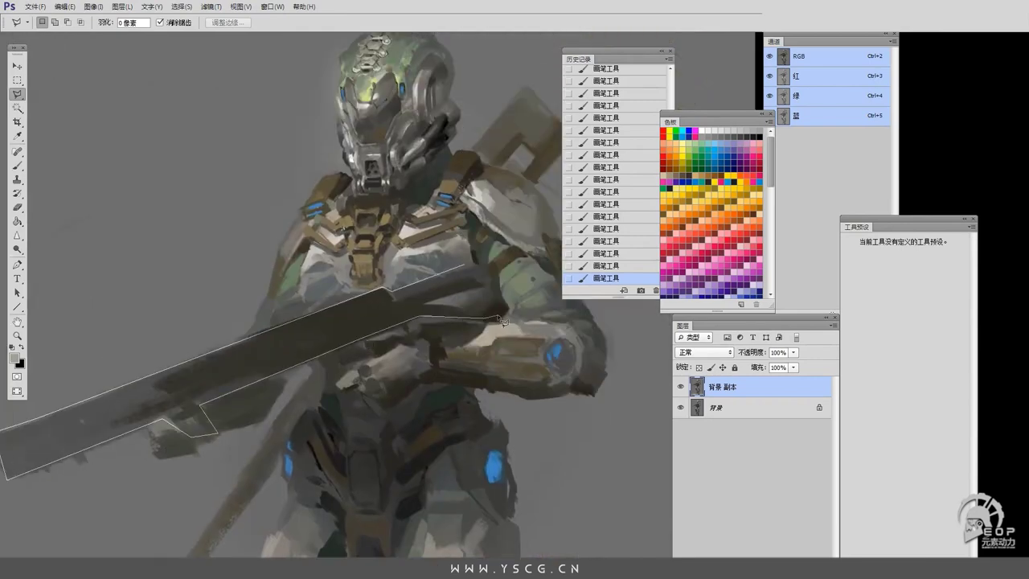
pyautogui.doubleClick(502, 320)
pyautogui.hotkey('ctrl', '-')
pyautogui.hotkey('ctrl', 'j')
# Try to isolate the rifle by clearing the copied layer around the selection, and deselect.
pyautogui.moveTo(275, 338)
pyautogui.mouseDown()
pyautogui.moveTo(308, 347)
pyautogui.moveTo(156, 161)
pyautogui.mouseUp()
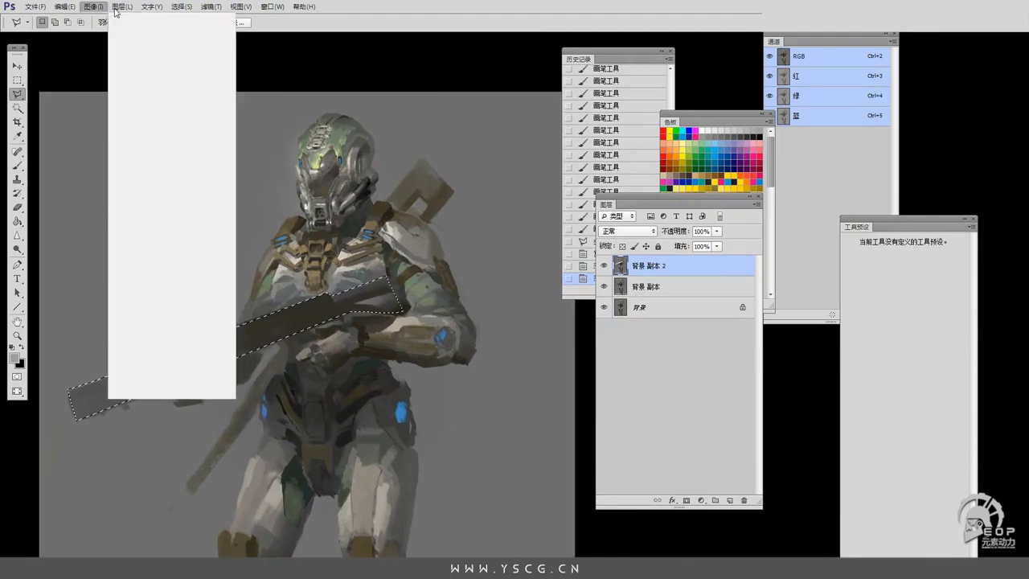
pyautogui.click(223, 161)
pyautogui.hotkey('ctrl', 'd')
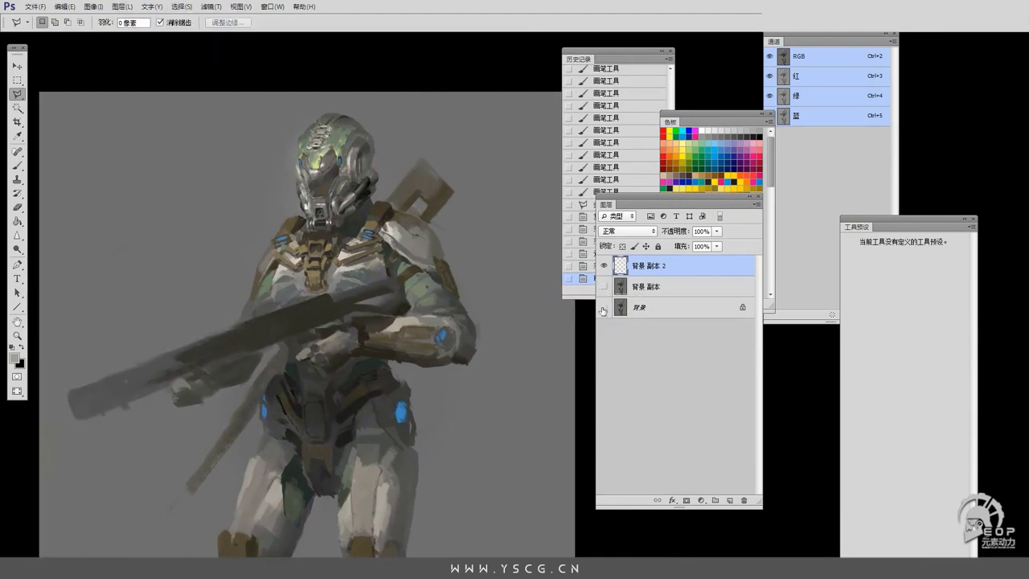
# Undo the clearing and deselection on the copied layer, back to the rifle selection.
pyautogui.hotkey('ctrl', 'alt', 'z')
pyautogui.hotkey('ctrl', 'alt', 'z')
pyautogui.hotkey('ctrl', 'alt', 'z')
pyautogui.hotkey('ctrl', 'alt', 'z')
pyautogui.hotkey('ctrl', 'alt', 'z')
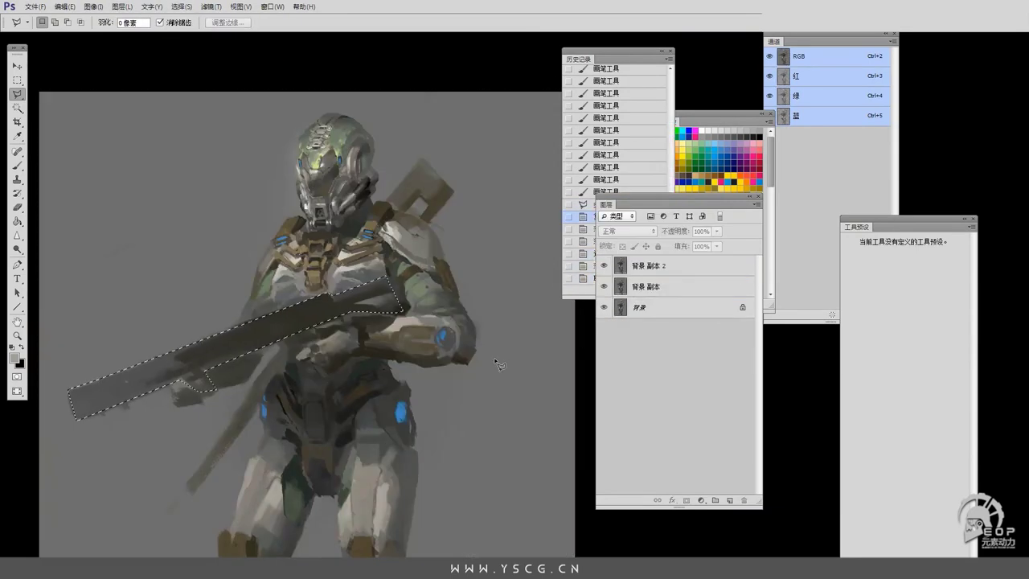
pyautogui.click(598, 266)
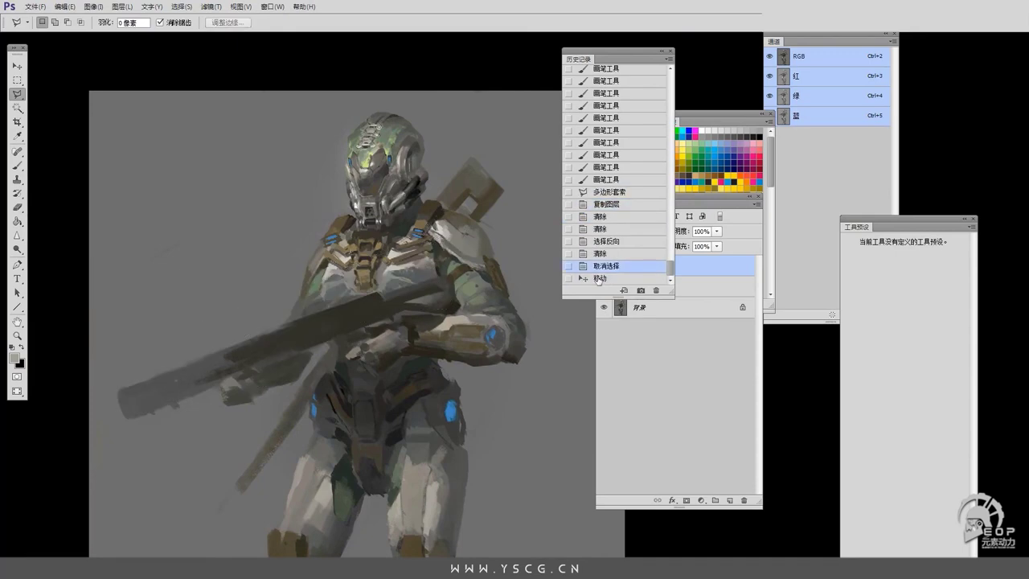
pyautogui.hotkey('ctrl', 'alt', 'z')
pyautogui.hotkey('ctrl', 'alt', 'z')
pyautogui.hotkey('ctrl', 'alt', 'z')
pyautogui.hotkey('ctrl', 'alt', 'z')
pyautogui.hotkey('ctrl', 'alt', 'z')
# Clear everything around the rifle on the copied layer with the inverted selection, and hide the two layers beneath.
pyautogui.click(182, 6)
pyautogui.click(200, 51)
pyautogui.click(601, 307)
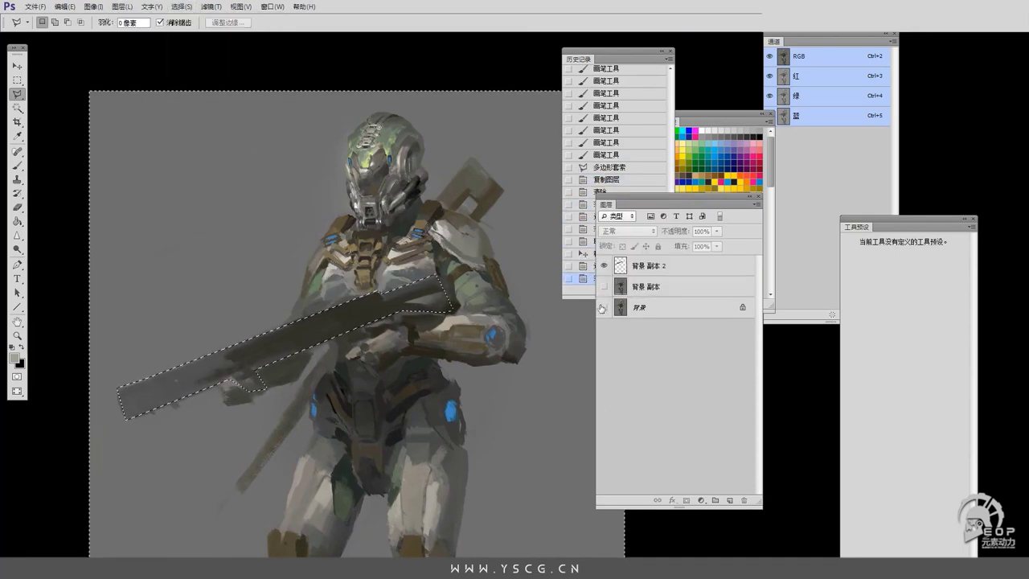
pyautogui.click(602, 308)
# Show the painting in a floating window and create a new white 1500 × 2500 pixel RGB document at 72 pixels per inch.
pyautogui.press('f')
pyautogui.click(34, 6)
pyautogui.click(36, 29)
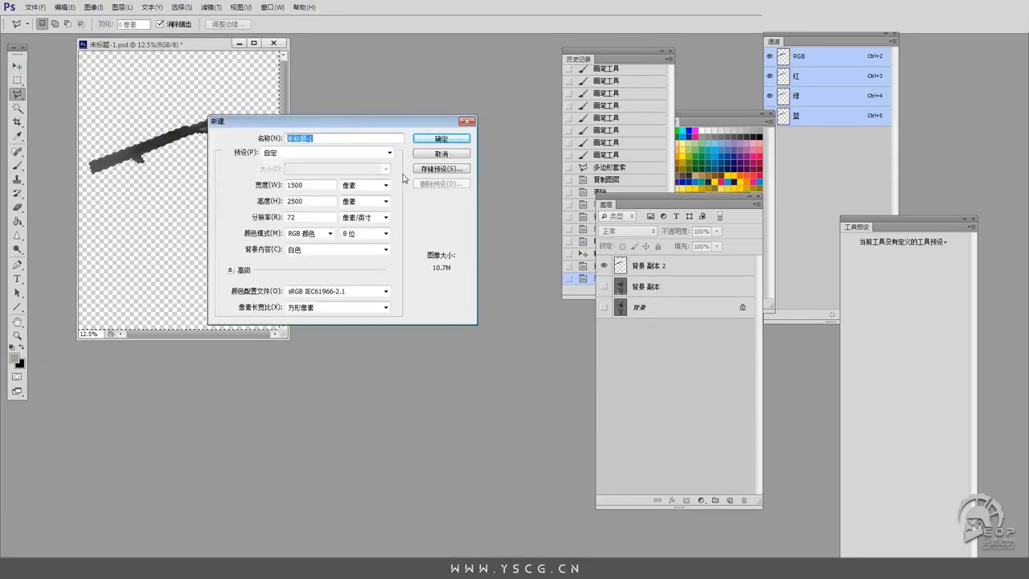
pyautogui.press('Return')
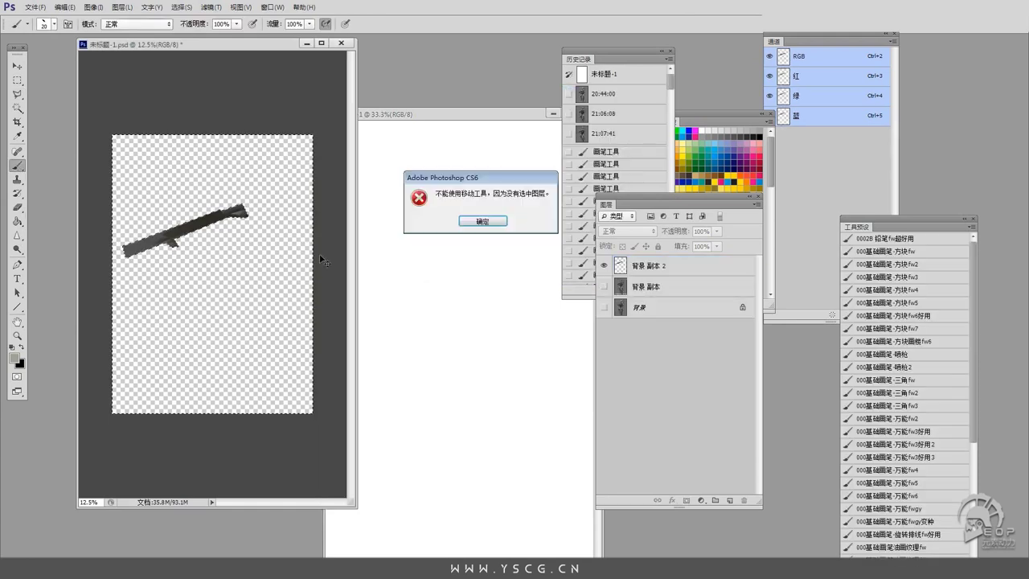
# Dismiss the move error and copy the isolated rifle layer into the new white document.
pyautogui.press('Return')
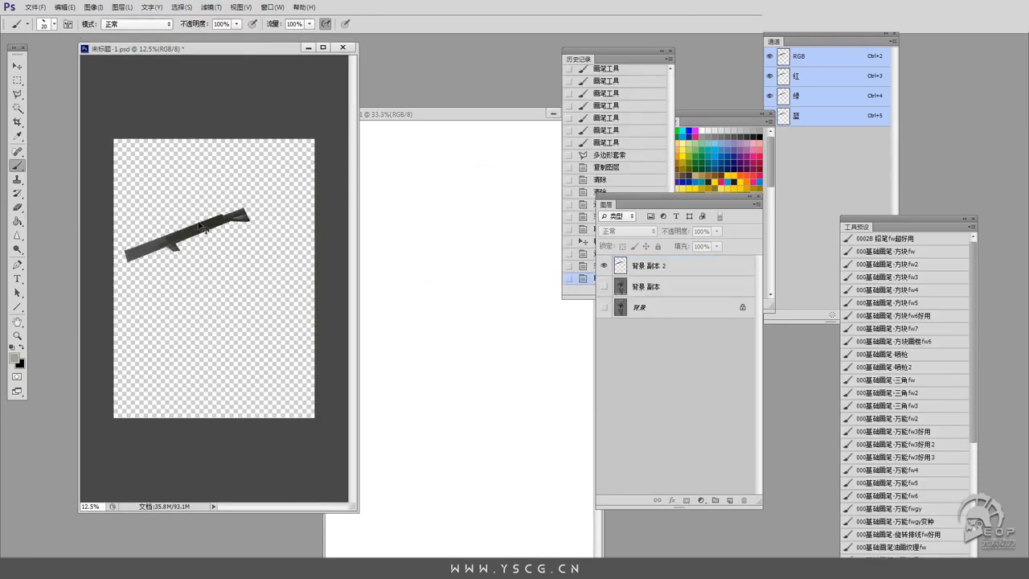
pyautogui.moveTo(201, 227); pyautogui.dragTo(371, 224)
pyautogui.click(65, 7)
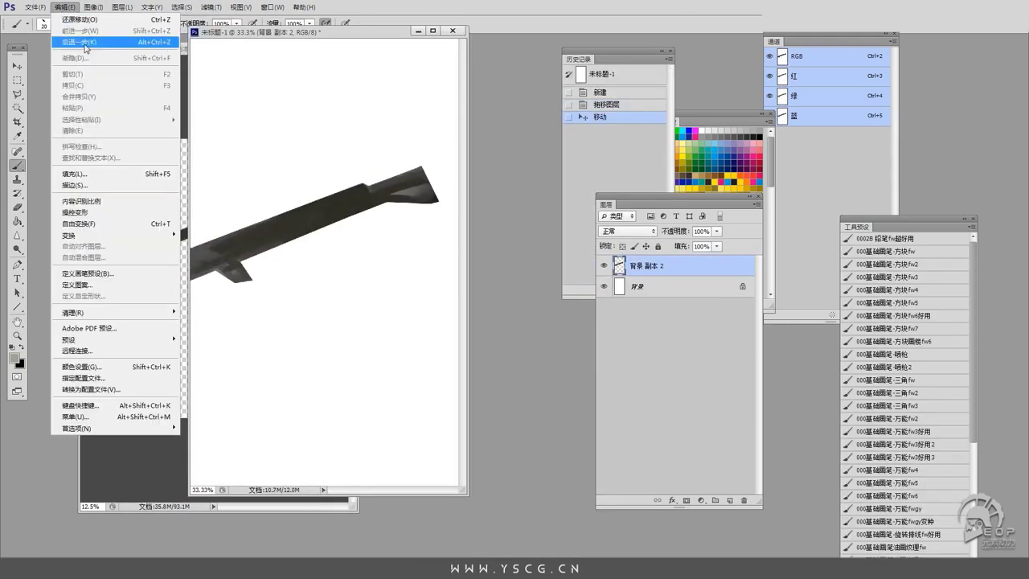
# Rotate the canvas to landscape and free-transform the gun layer so the gun lies horizontally.
pyautogui.click(276, 126)
pyautogui.hotkey('ctrl', 't')
pyautogui.moveTo(514, 97); pyautogui.dragTo(482, 160)
pyautogui.press('Return')
# Place the gun document below the character painting's head and chest, and adjust the gun's position and angle on its canvas.
pyautogui.click(250, 175)
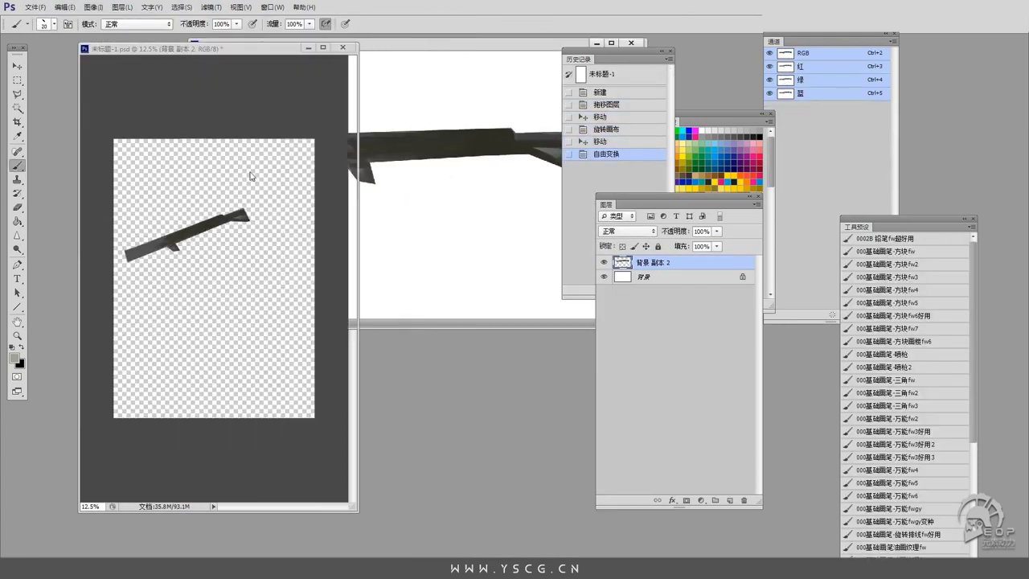
pyautogui.moveTo(401, 43); pyautogui.dragTo(322, 167)
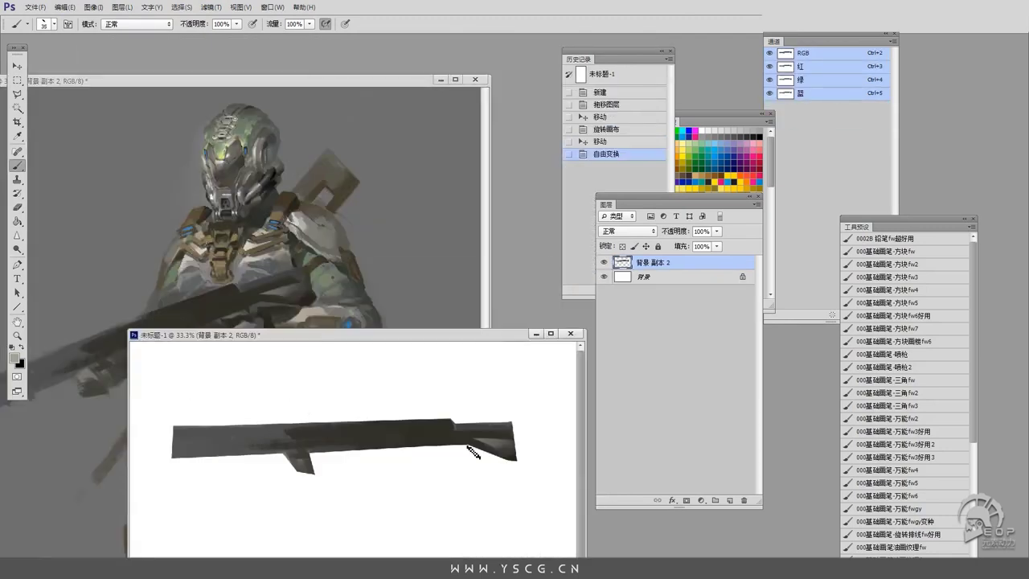
pyautogui.moveTo(475, 452); pyautogui.dragTo(494, 392)
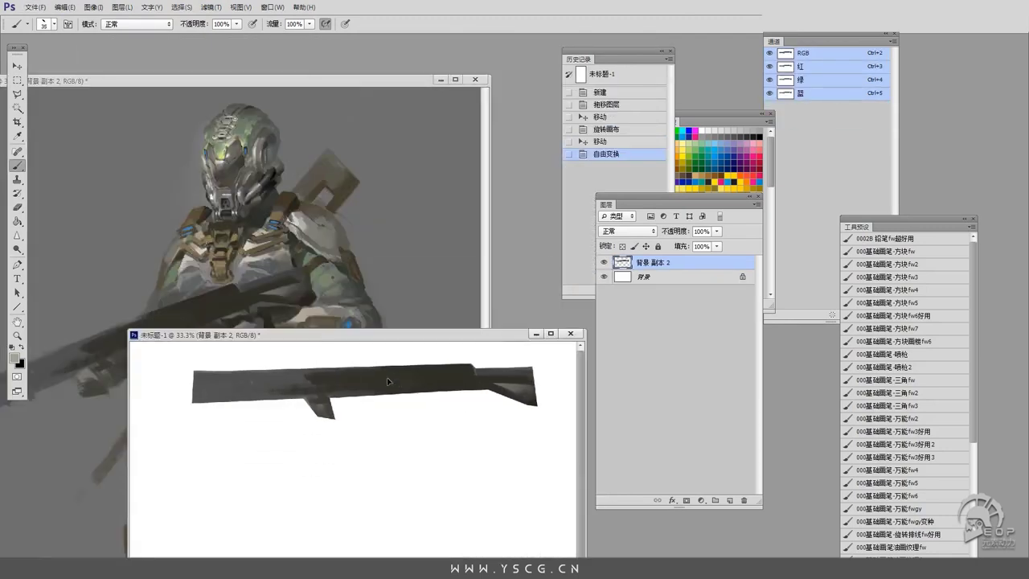
pyautogui.hotkey('ctrl', 't')
pyautogui.press('Return')
# Paint a dark band along the gun's upper edge, green strokes across its body and the start of the foregrip.
pyautogui.moveTo(438, 370)
pyautogui.mouseDown()
pyautogui.moveTo(446, 421)
pyautogui.moveTo(202, 411)
pyautogui.mouseUp()
pyautogui.moveTo(463, 435); pyautogui.dragTo(315, 435)
pyautogui.moveTo(316, 435); pyautogui.dragTo(265, 435)
pyautogui.moveTo(470, 426); pyautogui.dragTo(284, 430)
pyautogui.moveTo(405, 427); pyautogui.dragTo(318, 427)
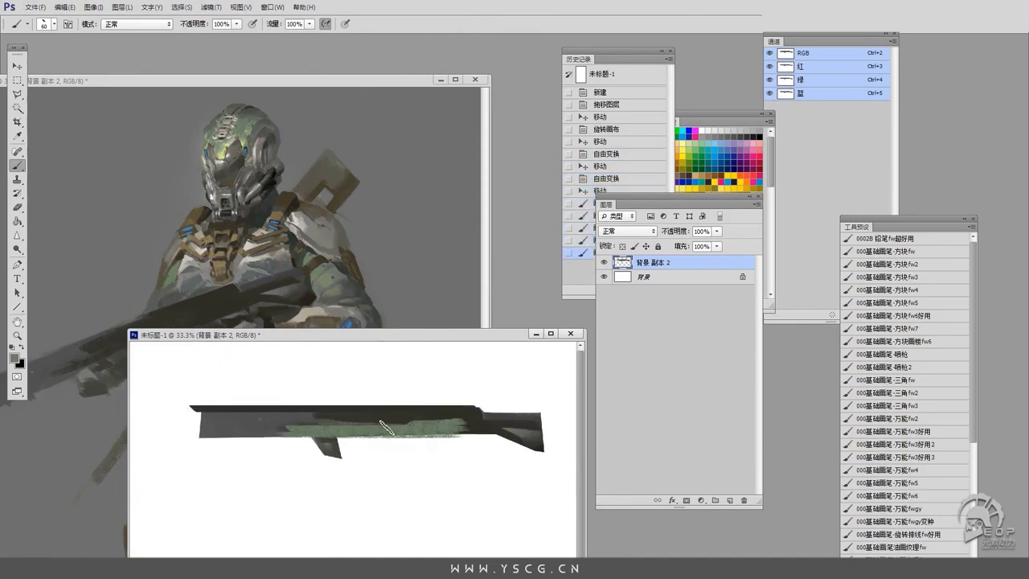
pyautogui.moveTo(463, 433); pyautogui.dragTo(312, 434)
pyautogui.moveTo(418, 418); pyautogui.dragTo(235, 430)
pyautogui.moveTo(330, 430)
pyautogui.mouseDown()
pyautogui.moveTo(311, 438)
pyautogui.moveTo(322, 483)
pyautogui.mouseUp()
# Flip the gun canvas horizontally and block in the open triangular stock in dark green.
pyautogui.click(91, 6)
pyautogui.moveTo(213, 118)
pyautogui.click(245, 162)
pyautogui.moveTo(281, 420)
pyautogui.mouseDown()
pyautogui.moveTo(236, 476)
pyautogui.moveTo(191, 436)
pyautogui.moveTo(172, 439)
pyautogui.moveTo(272, 424)
pyautogui.mouseUp()
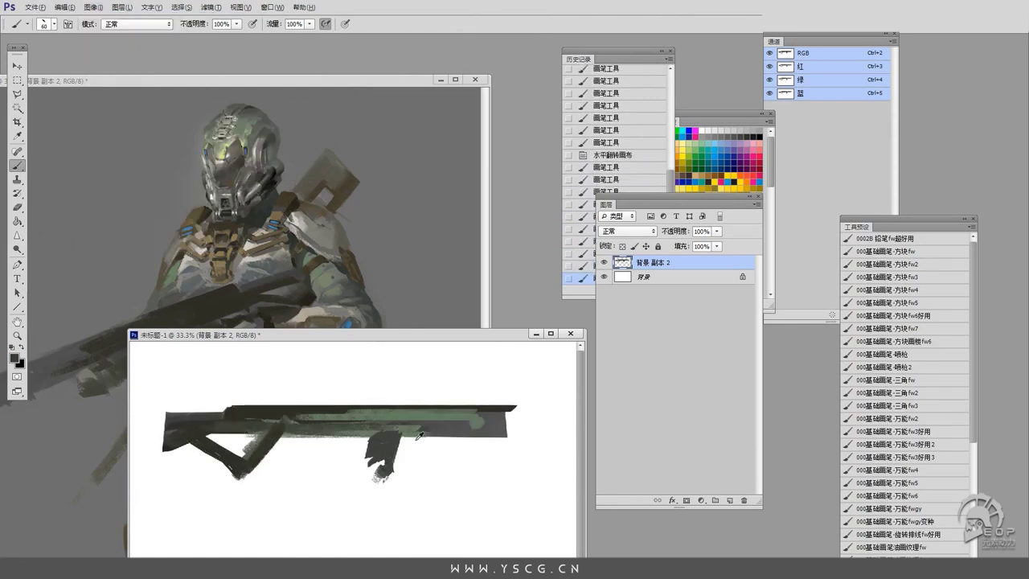
# Block in a dark scope on top of the gun and erase the stray paint around the foregrip.
pyautogui.moveTo(439, 398)
pyautogui.mouseDown()
pyautogui.moveTo(425, 410)
pyautogui.moveTo(350, 412)
pyautogui.moveTo(368, 460)
pyautogui.mouseUp()
pyautogui.press('e')
pyautogui.rightClick(365, 466)
# Paint black accents on the butt end and along the body behind the trigger with a smaller brush.
pyautogui.press('b')
pyautogui.press('d')
pyautogui.press('x')
pyautogui.press('[')
pyautogui.press('[')
pyautogui.moveTo(265, 434)
pyautogui.mouseDown()
pyautogui.moveTo(212, 440)
pyautogui.moveTo(173, 422)
pyautogui.moveTo(168, 436)
pyautogui.mouseUp()
pyautogui.press('x')
pyautogui.moveTo(271, 460); pyautogui.dragTo(238, 474)
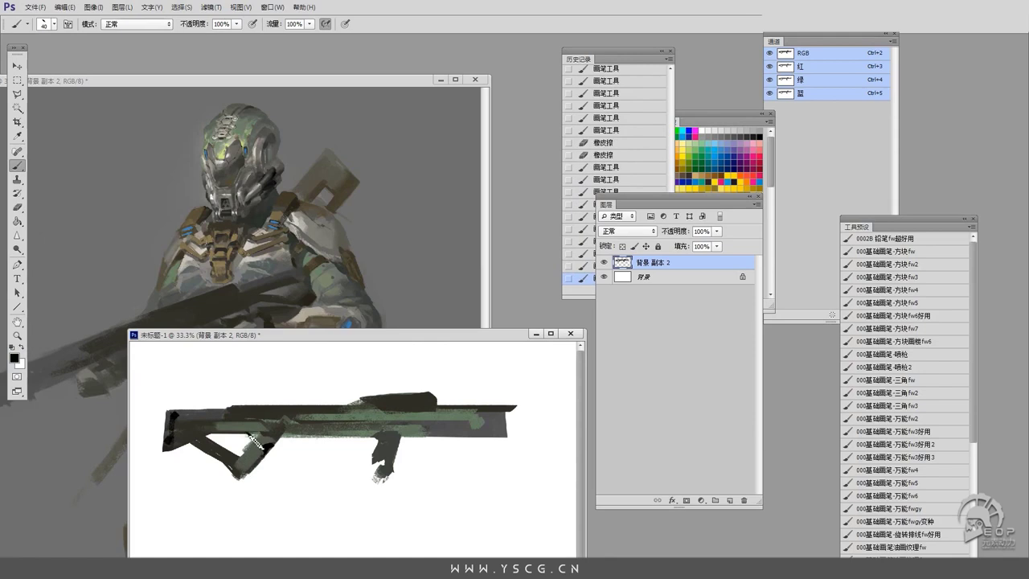
pyautogui.moveTo(265, 426); pyautogui.dragTo(241, 447)
# Rebuild the foregrip in a dark green sampled from it, and square off the muzzle end with the eraser.
pyautogui.keyDown('alt'); pyautogui.click(390, 438); pyautogui.keyUp('alt')
pyautogui.moveTo(385, 434); pyautogui.dragTo(401, 482)
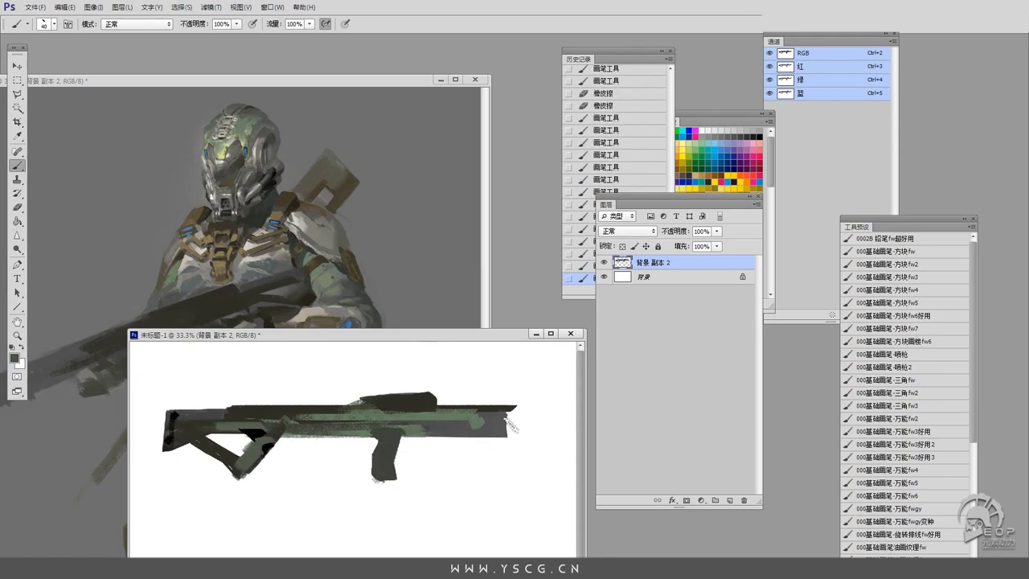
pyautogui.press('e')
pyautogui.moveTo(518, 406); pyautogui.dragTo(518, 425)
pyautogui.moveTo(377, 390); pyautogui.dragTo(398, 402)
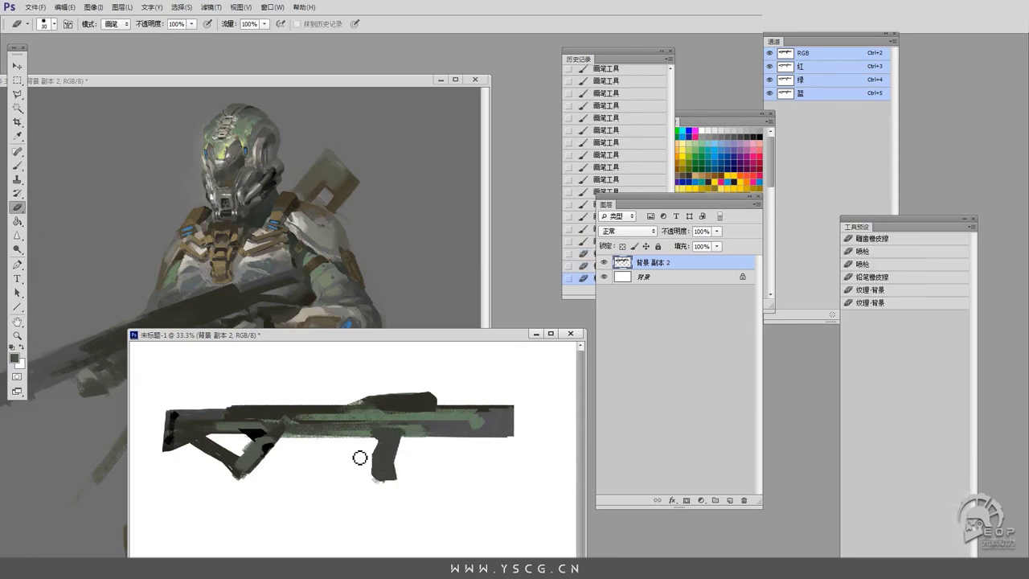
# Thicken the lower corner of the stock with dark strokes using a slightly larger brush.
pyautogui.press('b')
pyautogui.press(']')
pyautogui.moveTo(257, 454)
pyautogui.mouseDown()
pyautogui.moveTo(256, 496)
pyautogui.moveTo(205, 460)
pyautogui.moveTo(229, 479)
pyautogui.mouseUp()
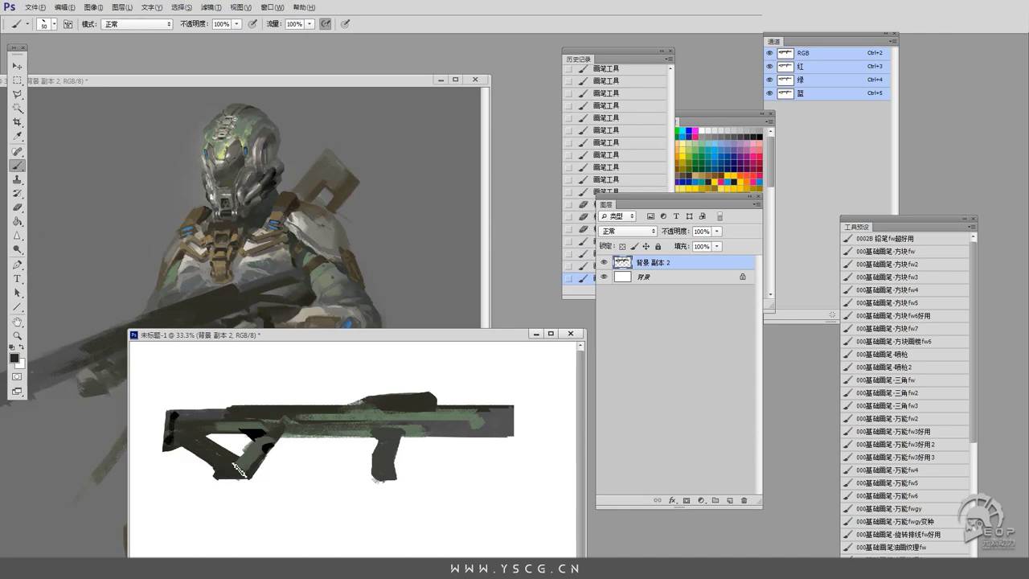
# Paint the trigger guard and the shadows under the body with black sampled from the gun.
pyautogui.keyDown('alt'); pyautogui.click(240, 469); pyautogui.keyUp('alt')
pyautogui.keyDown('alt'); pyautogui.click(264, 440); pyautogui.keyUp('alt')
pyautogui.press('[')
pyautogui.moveTo(304, 452)
pyautogui.mouseDown()
pyautogui.moveTo(267, 443)
pyautogui.moveTo(314, 450)
pyautogui.moveTo(329, 434)
pyautogui.moveTo(406, 429)
pyautogui.mouseUp()
pyautogui.press('[')
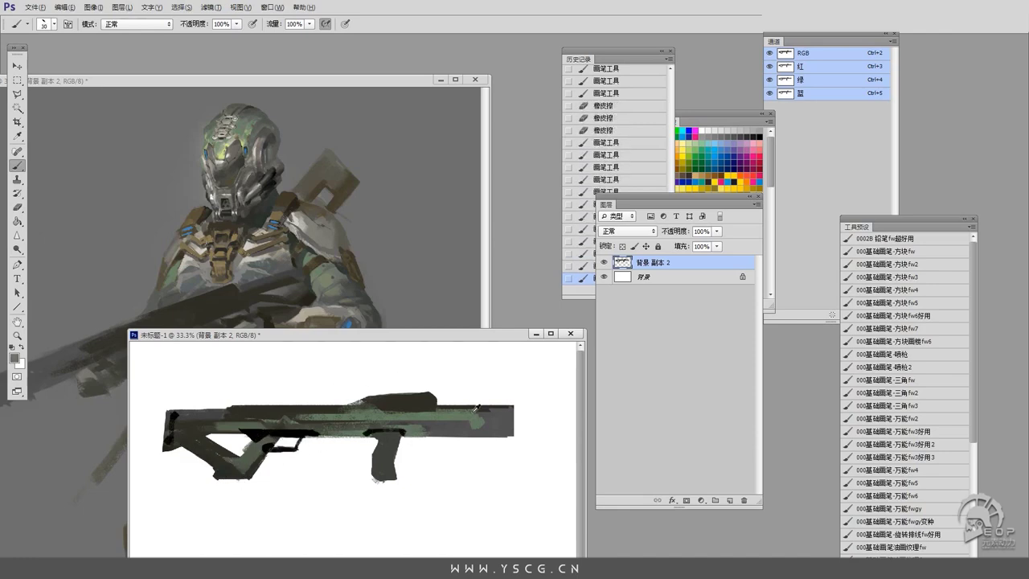
# Add green strokes to the muzzle area and the top of the scope, and clean up with the eraser.
pyautogui.moveTo(474, 419); pyautogui.dragTo(514, 413)
pyautogui.moveTo(376, 397)
pyautogui.mouseDown()
pyautogui.moveTo(434, 394)
pyautogui.moveTo(378, 401)
pyautogui.mouseUp()
pyautogui.click(17, 207)
pyautogui.hotkey('ctrl', '+')
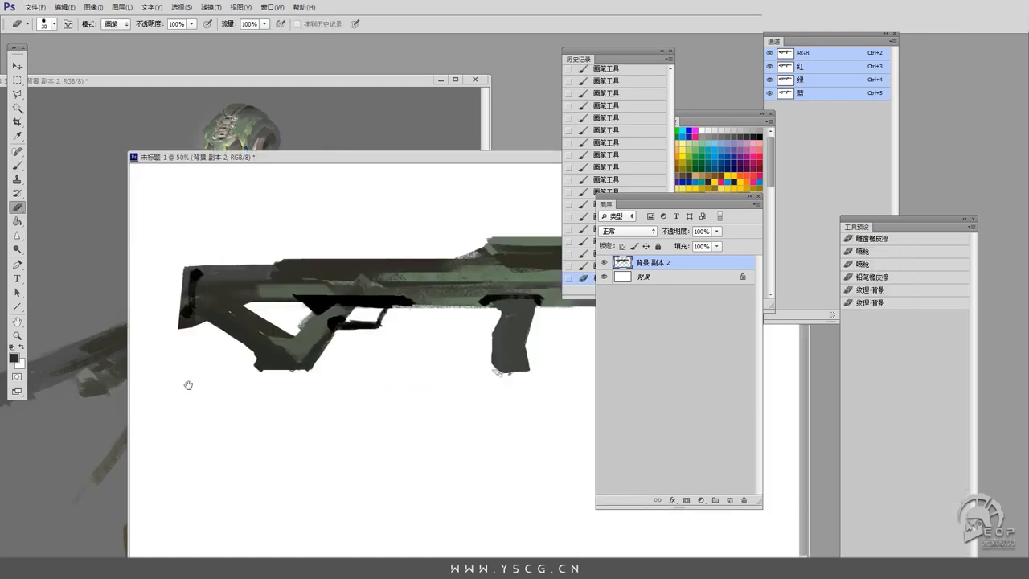
# Fill the background layer with mid grey and reselect the gun layer.
pyautogui.click(643, 276)
pyautogui.press('b')
pyautogui.hotkey('alt', 'BackSpace')
pyautogui.click(631, 262)
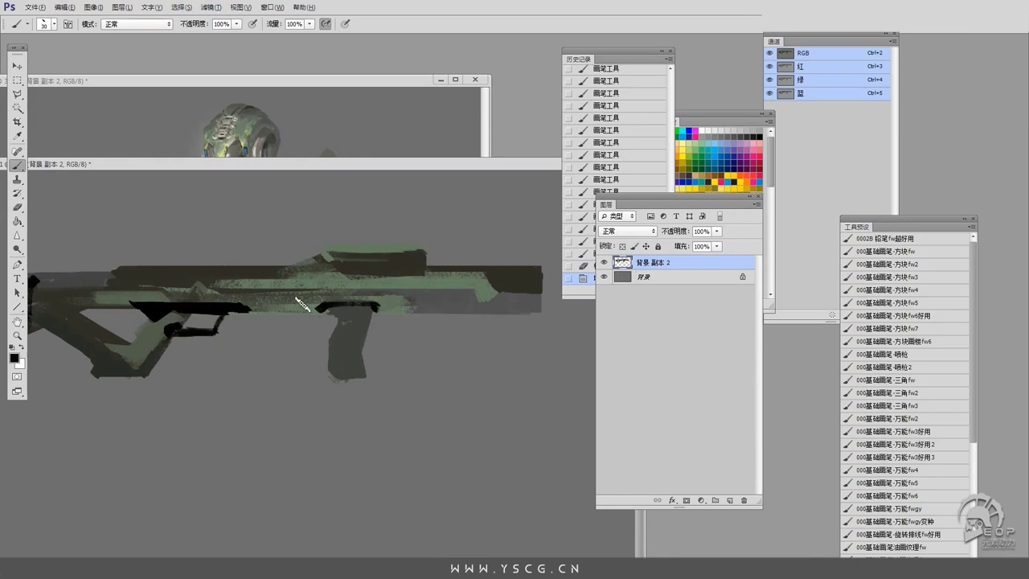
# Shade the foregrip in two tones, extend the green along the lower barrel and tidy the edges with the eraser.
pyautogui.moveTo(374, 307)
pyautogui.mouseDown()
pyautogui.moveTo(331, 301)
pyautogui.moveTo(385, 325)
pyautogui.moveTo(345, 378)
pyautogui.mouseUp()
pyautogui.moveTo(331, 331); pyautogui.dragTo(338, 362)
pyautogui.moveTo(385, 310)
pyautogui.mouseDown()
pyautogui.moveTo(474, 322)
pyautogui.moveTo(468, 291)
pyautogui.moveTo(405, 305)
pyautogui.moveTo(516, 304)
pyautogui.moveTo(382, 308)
pyautogui.moveTo(547, 301)
pyautogui.moveTo(406, 307)
pyautogui.moveTo(502, 308)
pyautogui.moveTo(551, 276)
pyautogui.mouseUp()
pyautogui.press(']')
pyautogui.press(']')
pyautogui.press(']')
pyautogui.press('e')
pyautogui.press('Return')
# Paint the fine stripes and angled muzzle details along the front barrel with a small brush.
pyautogui.press('b')
pyautogui.press('[')
pyautogui.press('[')
pyautogui.press('[')
pyautogui.press('[')
pyautogui.press('[')
pyautogui.press('[')
pyautogui.press('[')
pyautogui.moveTo(470, 277)
pyautogui.mouseDown()
pyautogui.moveTo(500, 280)
pyautogui.moveTo(503, 270)
pyautogui.mouseUp()
pyautogui.moveTo(490, 292)
pyautogui.mouseDown()
pyautogui.moveTo(503, 278)
pyautogui.moveTo(492, 303)
pyautogui.moveTo(398, 305)
pyautogui.mouseUp()
pyautogui.moveTo(458, 291); pyautogui.dragTo(419, 297)
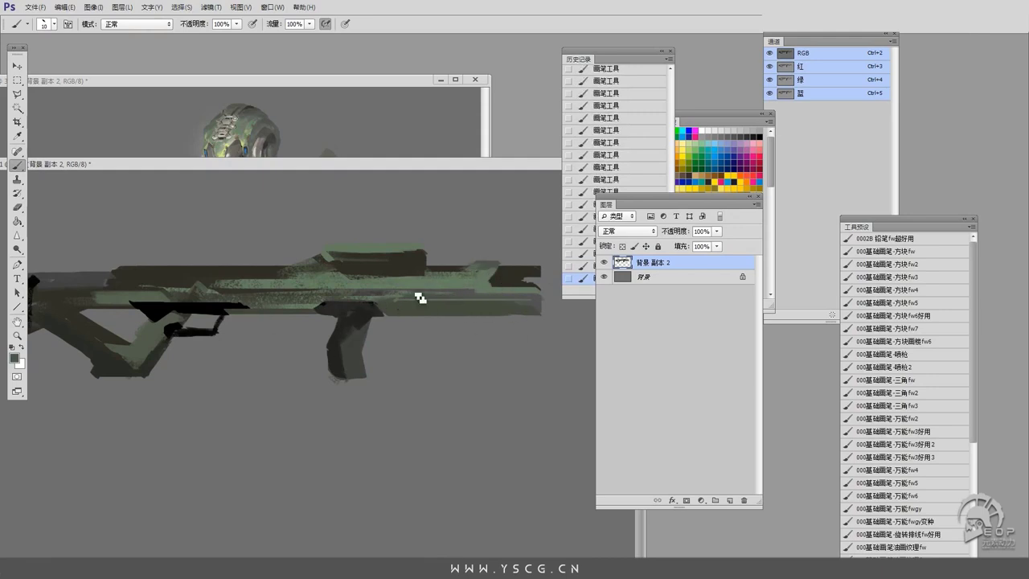
# Paint dark stripes along the upper rail behind the scope and reshape the scope's underside into a clean block.
pyautogui.moveTo(258, 169); pyautogui.dragTo(302, 169)
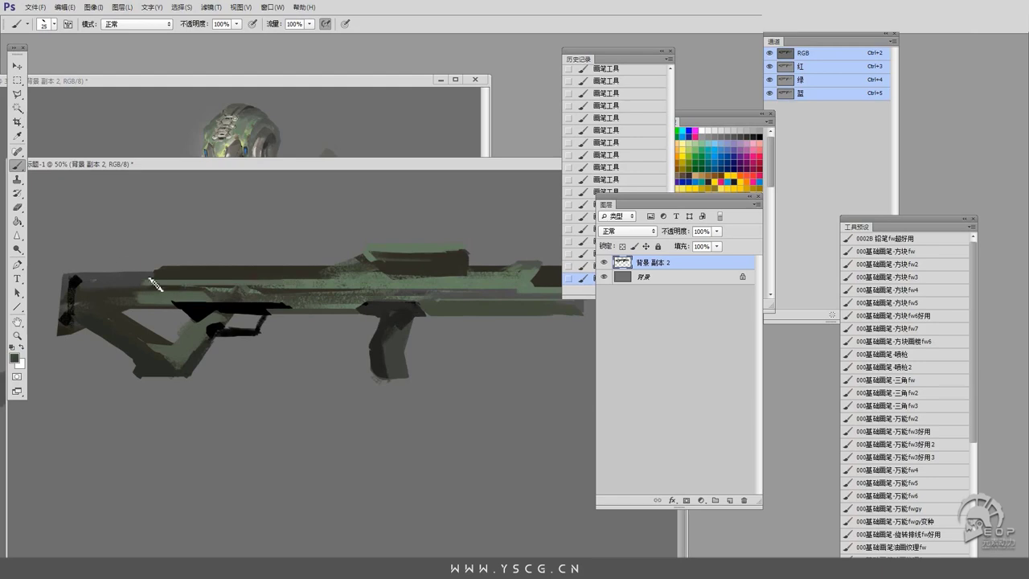
pyautogui.moveTo(325, 268); pyautogui.dragTo(161, 280)
pyautogui.press(']')
pyautogui.moveTo(416, 252)
pyautogui.mouseDown()
pyautogui.moveTo(463, 255)
pyautogui.moveTo(378, 259)
pyautogui.moveTo(400, 273)
pyautogui.mouseUp()
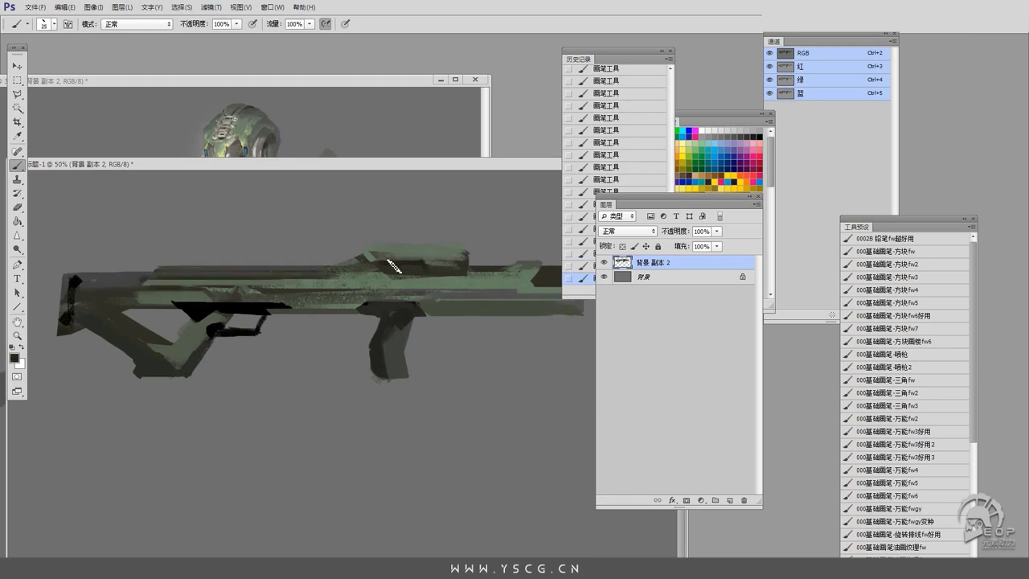
pyautogui.press('e')
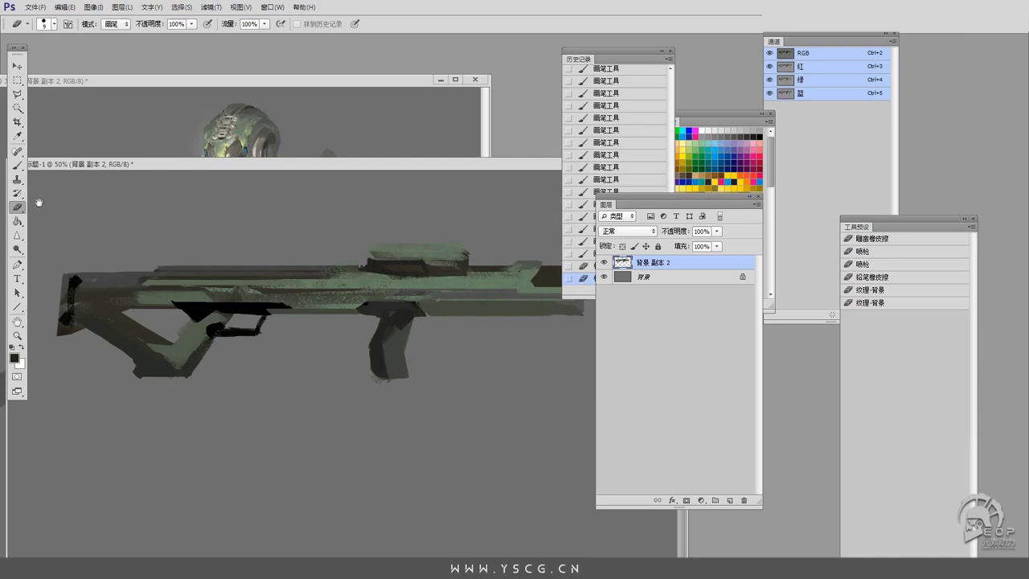
pyautogui.press('b')
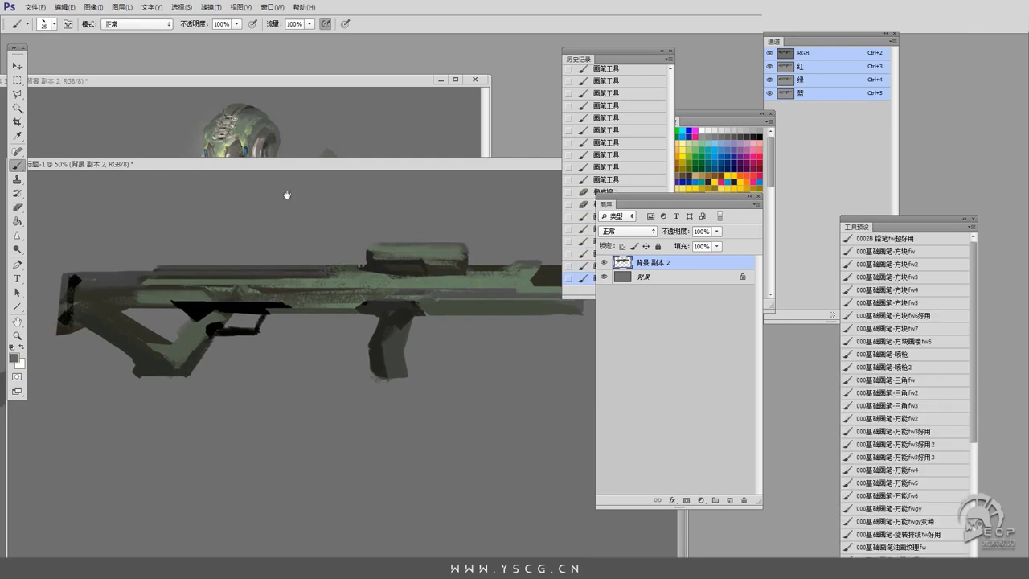
# Repaint the stock and carve the butt end into a separate angled plate with the eraser.
pyautogui.press('Tab')
pyautogui.moveTo(283, 299); pyautogui.dragTo(246, 324)
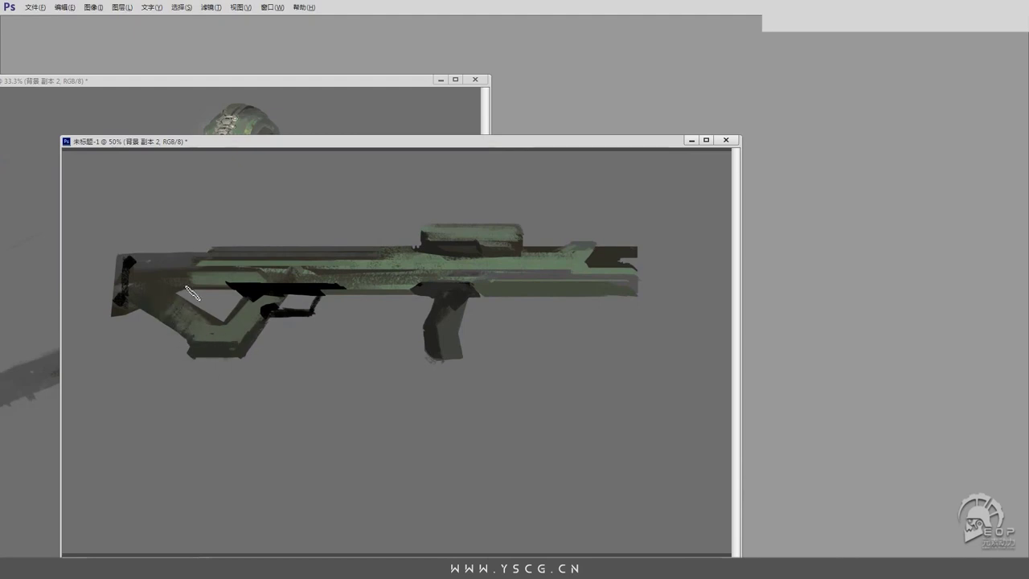
pyautogui.press('Tab')
pyautogui.press('e')
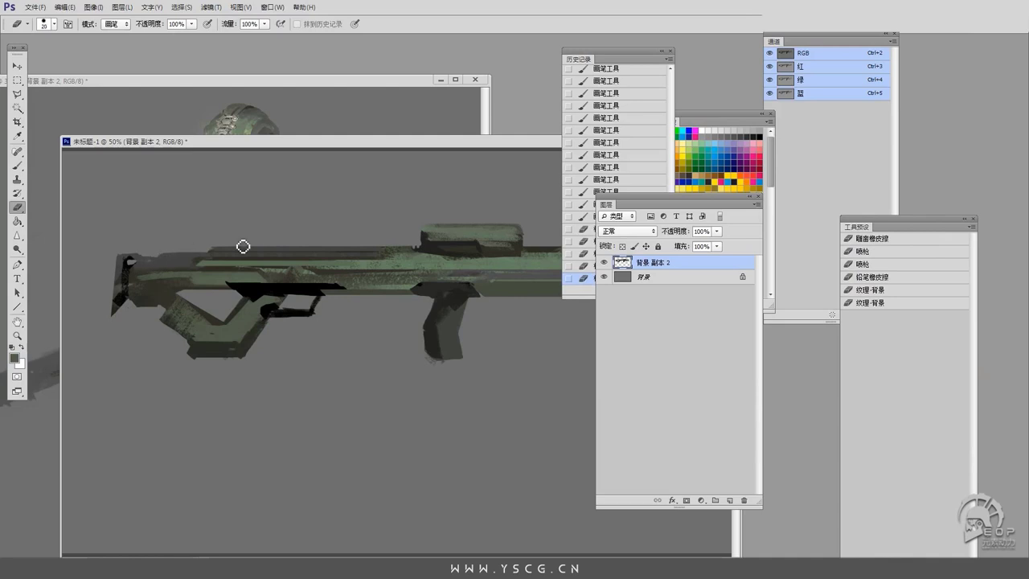
pyautogui.press('b')
# Erase the old trigger guard, redraw it as a squared black frame and refine the stock's lower edge.
pyautogui.press('e')
pyautogui.press('[')
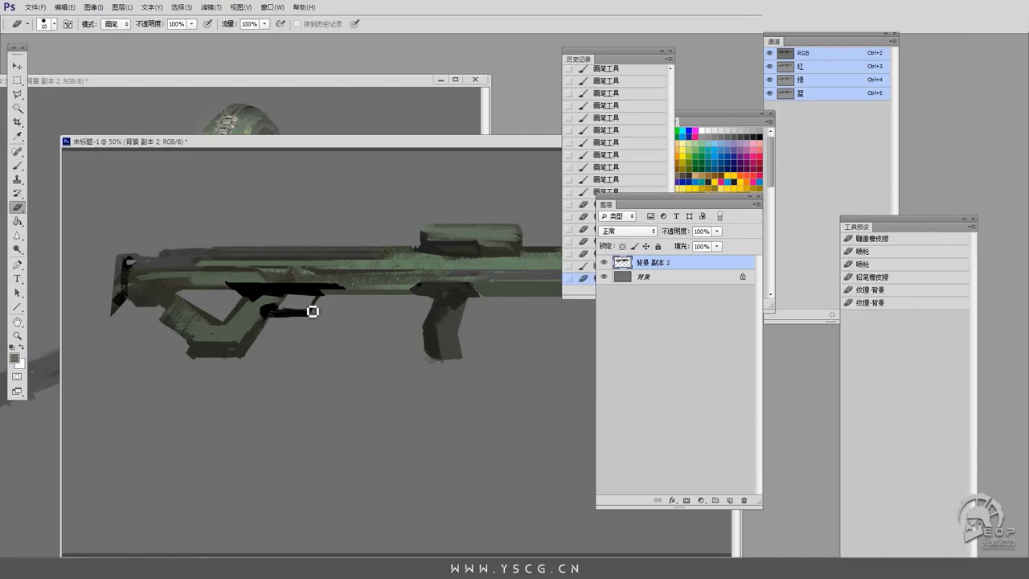
pyautogui.moveTo(312, 311)
pyautogui.mouseDown()
pyautogui.moveTo(321, 303)
pyautogui.moveTo(306, 294)
pyautogui.moveTo(328, 285)
pyautogui.moveTo(211, 296)
pyautogui.moveTo(264, 345)
pyautogui.moveTo(195, 348)
pyautogui.mouseUp()
pyautogui.press('b')
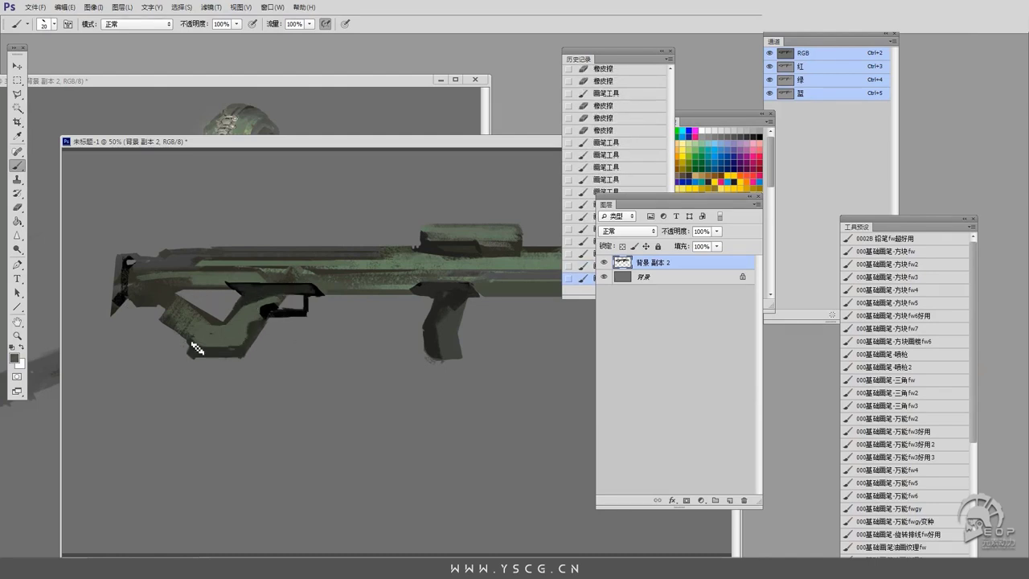
pyautogui.press('e')
pyautogui.moveTo(284, 326)
pyautogui.mouseDown()
pyautogui.moveTo(329, 329)
pyautogui.moveTo(294, 321)
pyautogui.mouseUp()
# Check the character painting, return to the gun document and reshape the dark notched muzzle end.
pyautogui.click(152, 137)
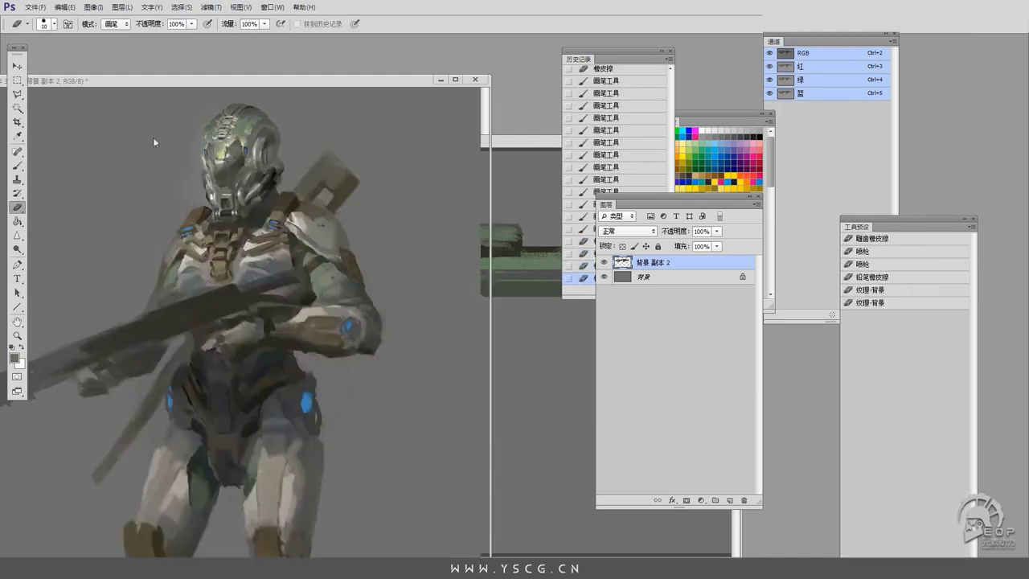
pyautogui.hotkey('ctrl', 'Tab')
pyautogui.press('b')
pyautogui.moveTo(485, 251); pyautogui.dragTo(511, 273)
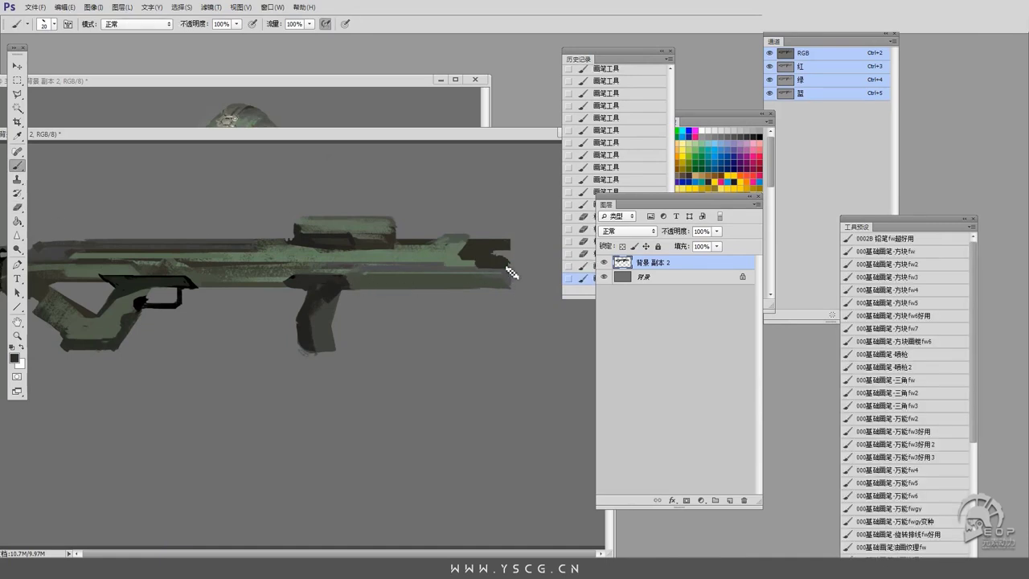
pyautogui.press('e')
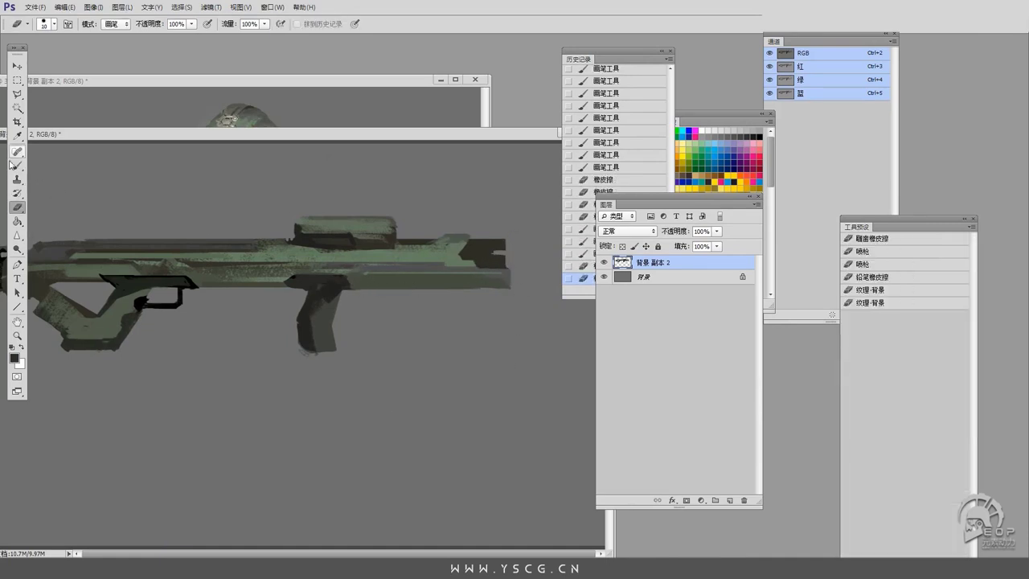
# Repaint the scope's lower half and end cap with sampled colours and clean its outline.
pyautogui.moveTo(304, 238); pyautogui.dragTo(368, 239)
pyautogui.keyDown('alt'); pyautogui.click(300, 232); pyautogui.keyUp('alt')
pyautogui.moveTo(300, 232)
pyautogui.mouseDown()
pyautogui.moveTo(394, 223)
pyautogui.moveTo(397, 243)
pyautogui.moveTo(406, 229)
pyautogui.mouseUp()
pyautogui.press('e')
pyautogui.press('b')
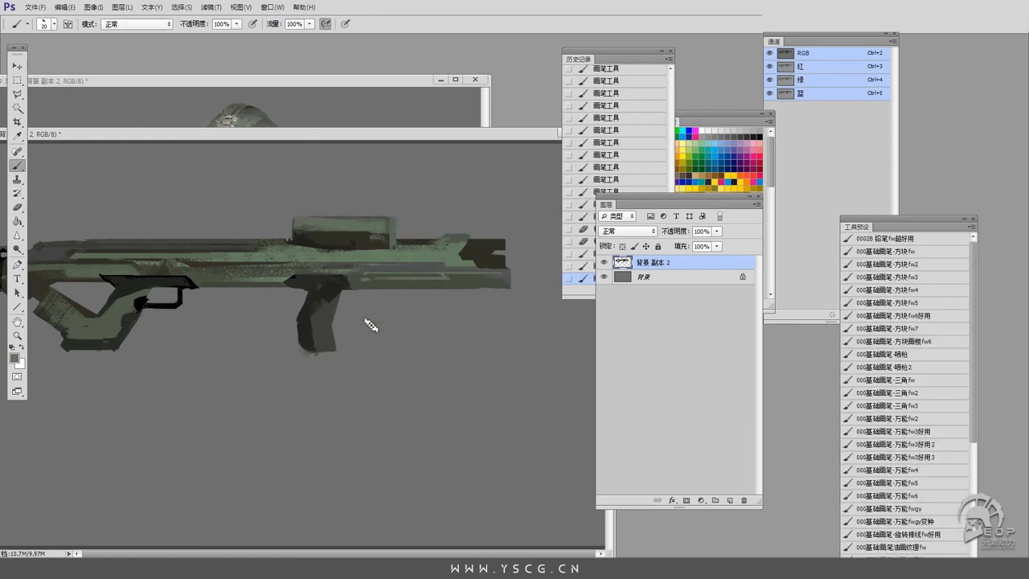
# Paint a lighter green panel on the upper body behind the scope and refine the joint above the trigger.
pyautogui.hotkey('ctrl', '-')
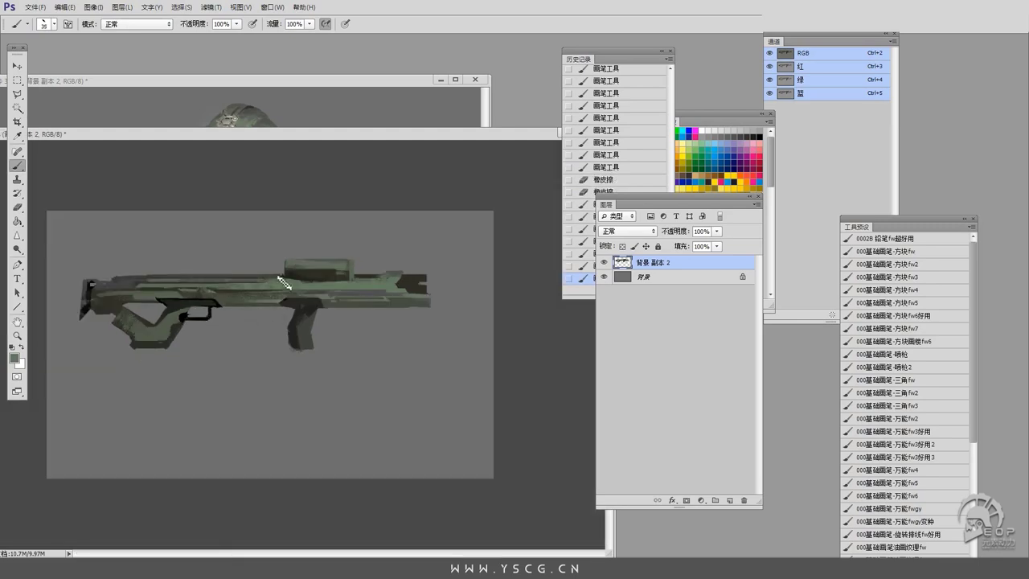
pyautogui.moveTo(228, 282); pyautogui.dragTo(280, 281)
pyautogui.moveTo(174, 307); pyautogui.dragTo(193, 318)
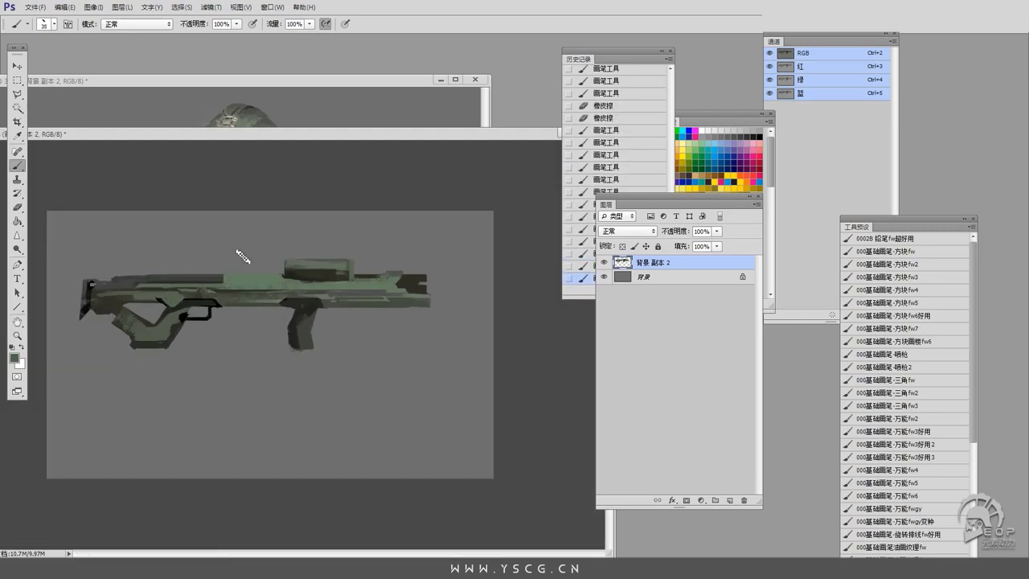
pyautogui.press('e')
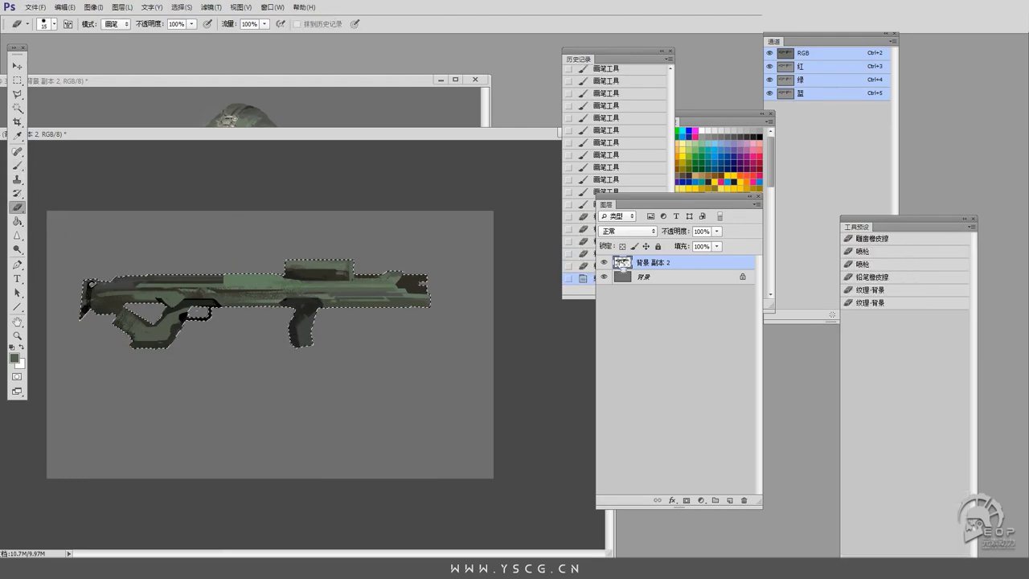
# With the gun's outline selected, tone down the light green panel and sharpen the muzzle's stripes.
pyautogui.hotkey('ctrl', '+')
pyautogui.press('Tab')
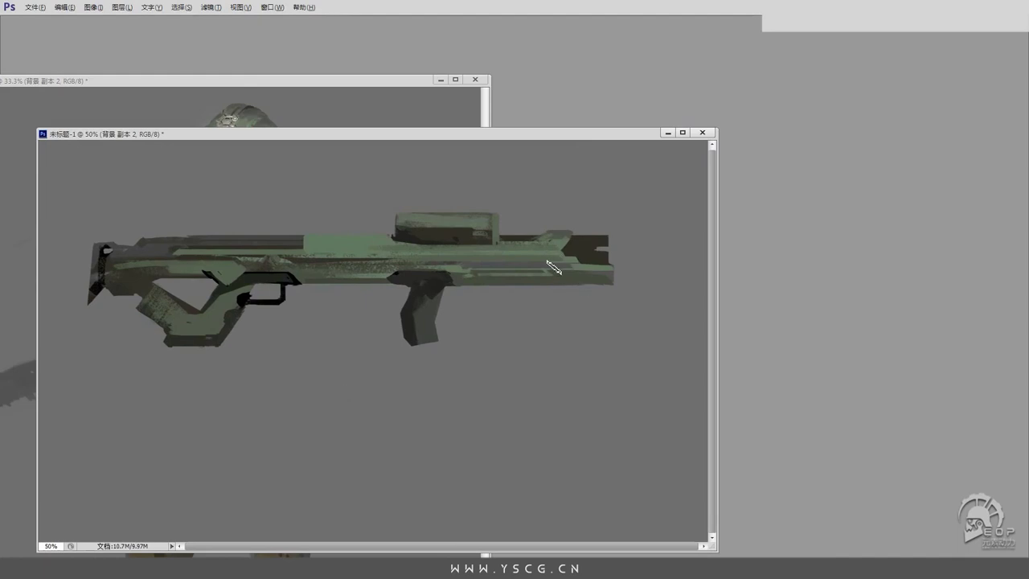
pyautogui.moveTo(538, 249)
pyautogui.mouseDown()
pyautogui.moveTo(330, 247)
pyautogui.moveTo(567, 258)
pyautogui.mouseUp()
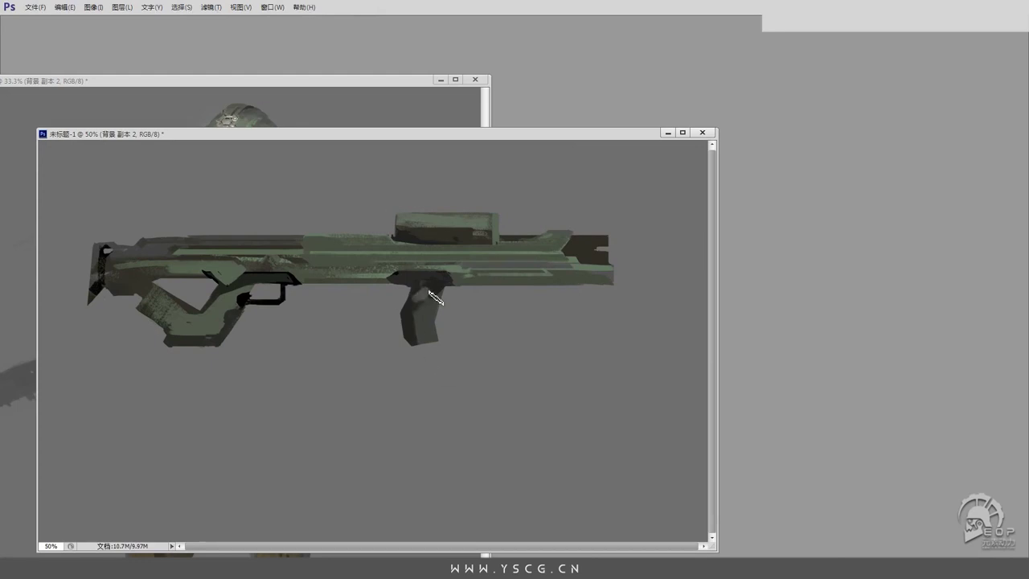
# Shade the foregrip with dark and light tones and paint a recessed slot into the body beside it.
pyautogui.moveTo(418, 338); pyautogui.dragTo(434, 333)
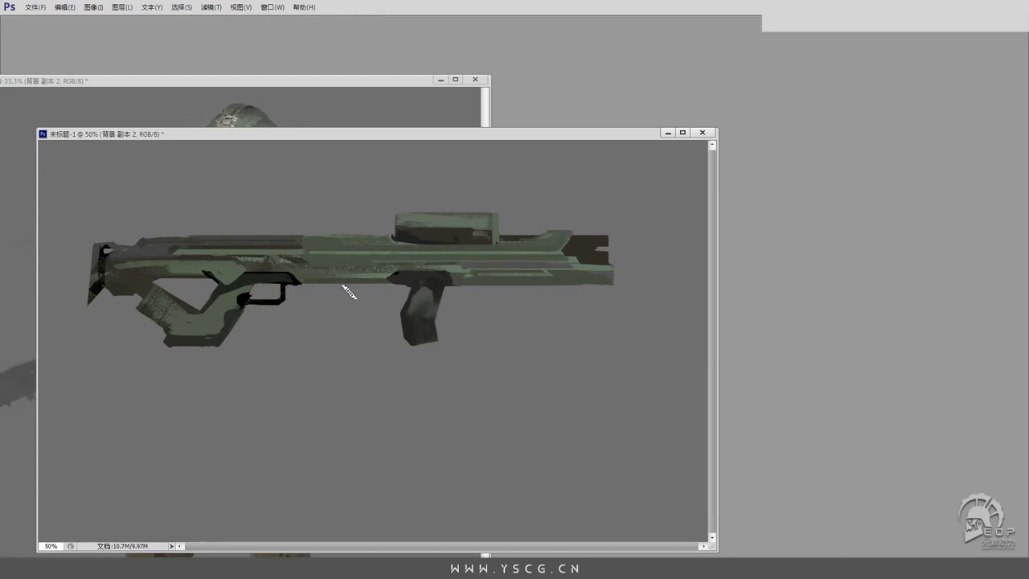
pyautogui.moveTo(378, 267); pyautogui.dragTo(345, 268)
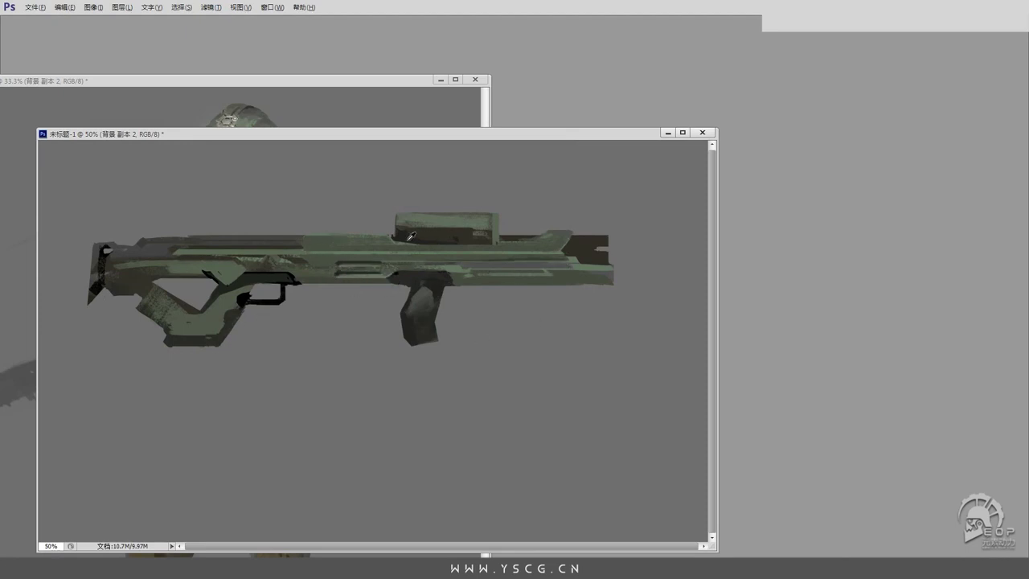
# Shade the scope's underside and end cap, and shape its rear into a slanted point.
pyautogui.moveTo(423, 233)
pyautogui.mouseDown()
pyautogui.moveTo(459, 228)
pyautogui.moveTo(414, 226)
pyautogui.moveTo(496, 219)
pyautogui.moveTo(500, 249)
pyautogui.moveTo(499, 227)
pyautogui.moveTo(474, 267)
pyautogui.moveTo(470, 227)
pyautogui.moveTo(499, 219)
pyautogui.moveTo(413, 241)
pyautogui.moveTo(501, 246)
pyautogui.mouseUp()
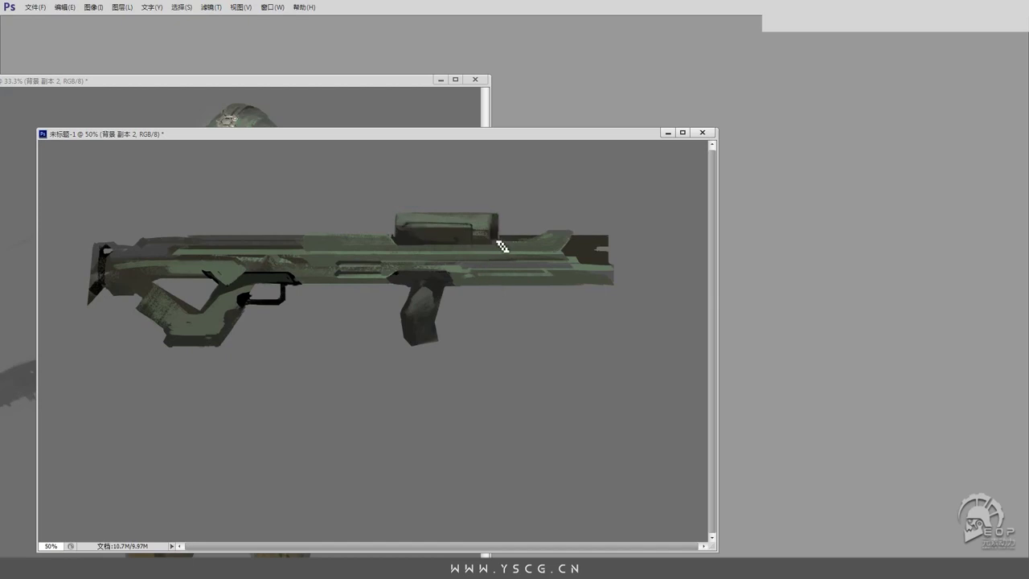
pyautogui.hotkey('ctrl', '+')
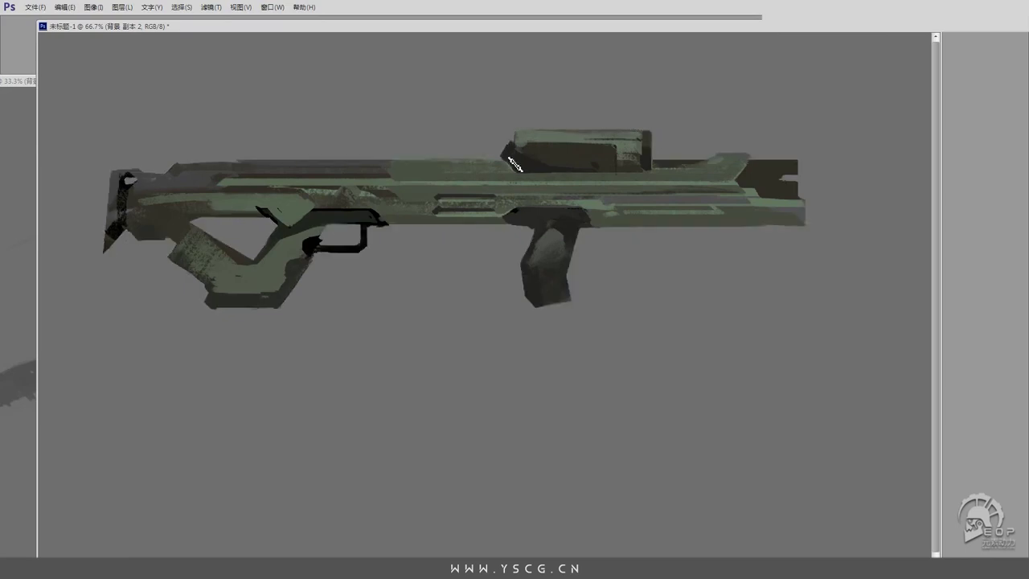
pyautogui.moveTo(522, 134); pyautogui.dragTo(505, 154)
pyautogui.press('Tab')
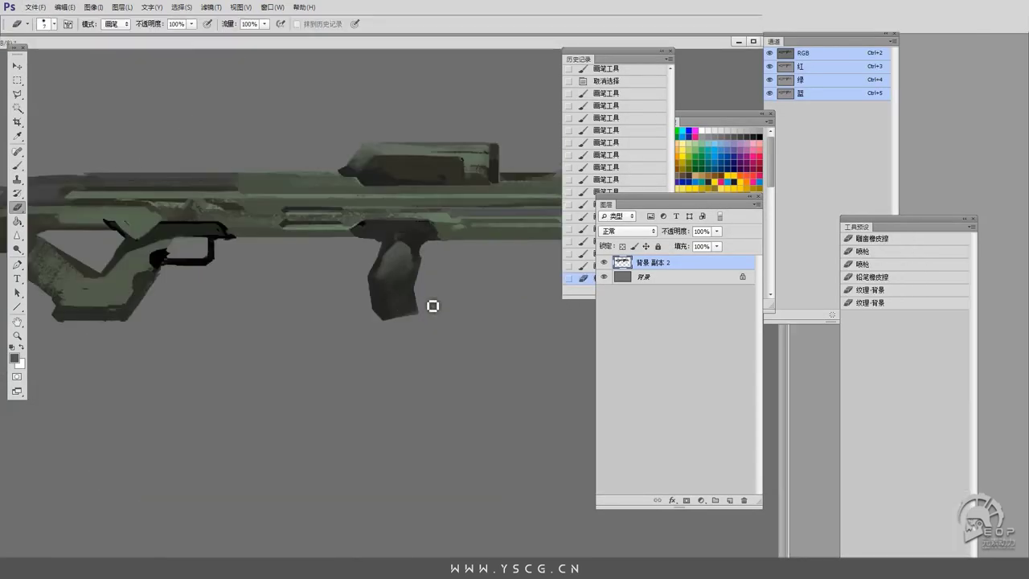
# Erase along the foregrip's edges to slim it into a curved shape.
pyautogui.moveTo(422, 307)
pyautogui.mouseDown()
pyautogui.moveTo(367, 296)
pyautogui.moveTo(374, 337)
pyautogui.mouseUp()
pyautogui.press(']')
pyautogui.press(']')
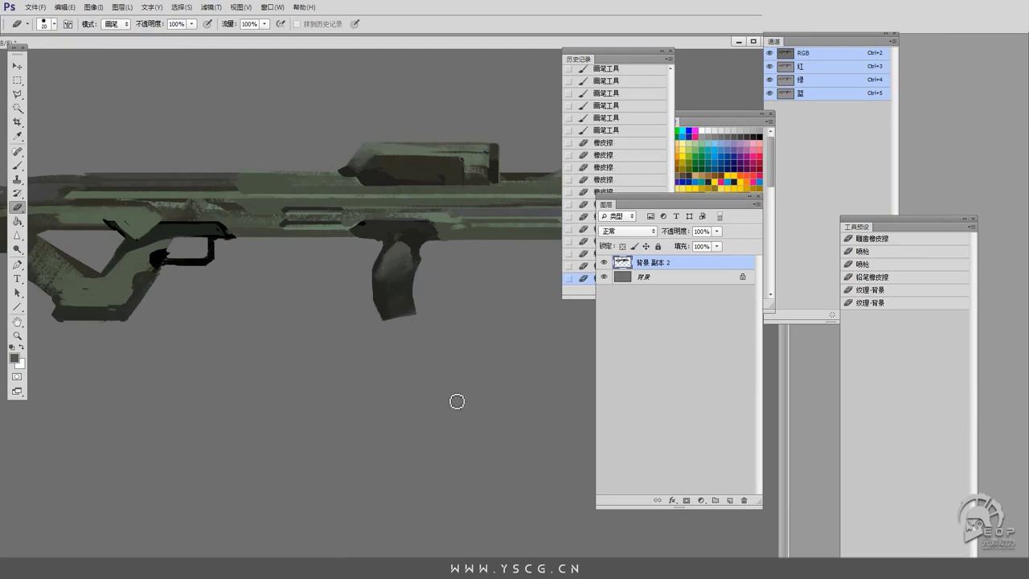
# Darken the front and base edges of the rear grip and clean up its outline with the eraser.
pyautogui.press('b')
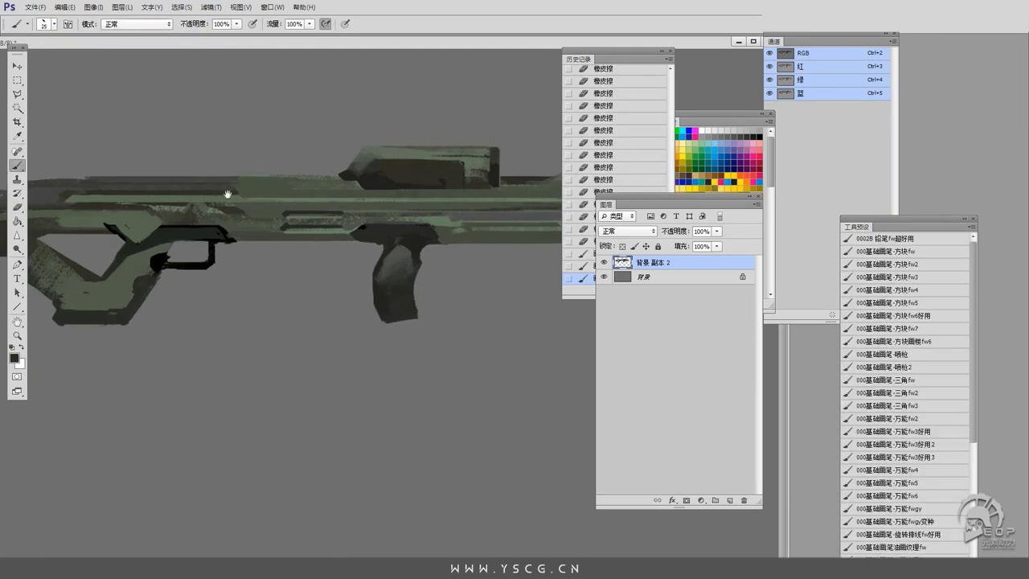
pyautogui.keyDown('alt'); pyautogui.click(97, 234); pyautogui.keyUp('alt')
pyautogui.moveTo(212, 297)
pyautogui.mouseDown()
pyautogui.moveTo(184, 324)
pyautogui.moveTo(155, 321)
pyautogui.moveTo(191, 285)
pyautogui.moveTo(179, 328)
pyautogui.mouseUp()
pyautogui.press('[')
pyautogui.press('[')
pyautogui.moveTo(211, 289); pyautogui.dragTo(217, 294)
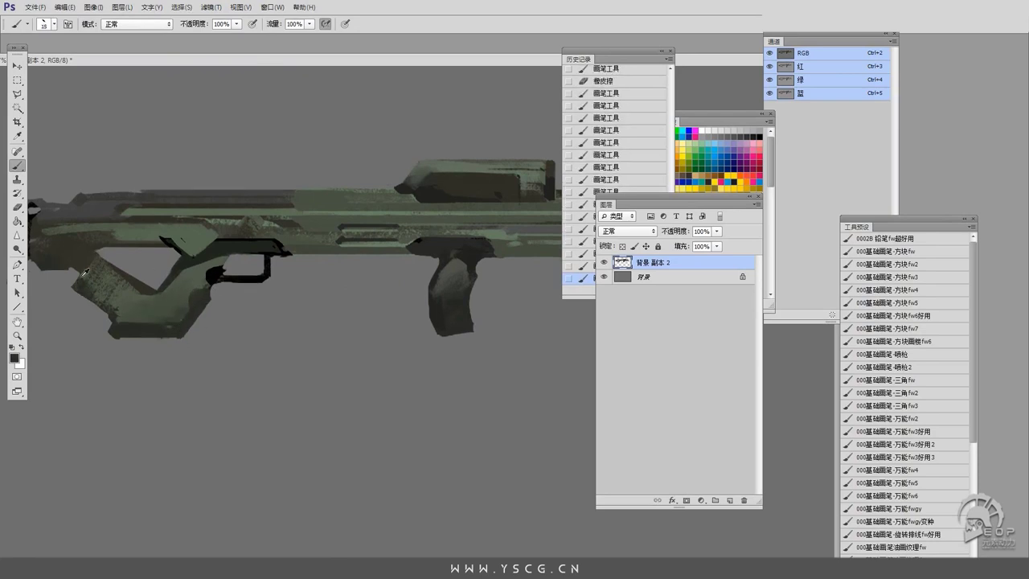
pyautogui.press('e')
pyautogui.moveTo(166, 264)
pyautogui.mouseDown()
pyautogui.moveTo(133, 283)
pyautogui.moveTo(243, 306)
pyautogui.mouseUp()
pyautogui.press('b')
pyautogui.press('e')
pyautogui.press('b')
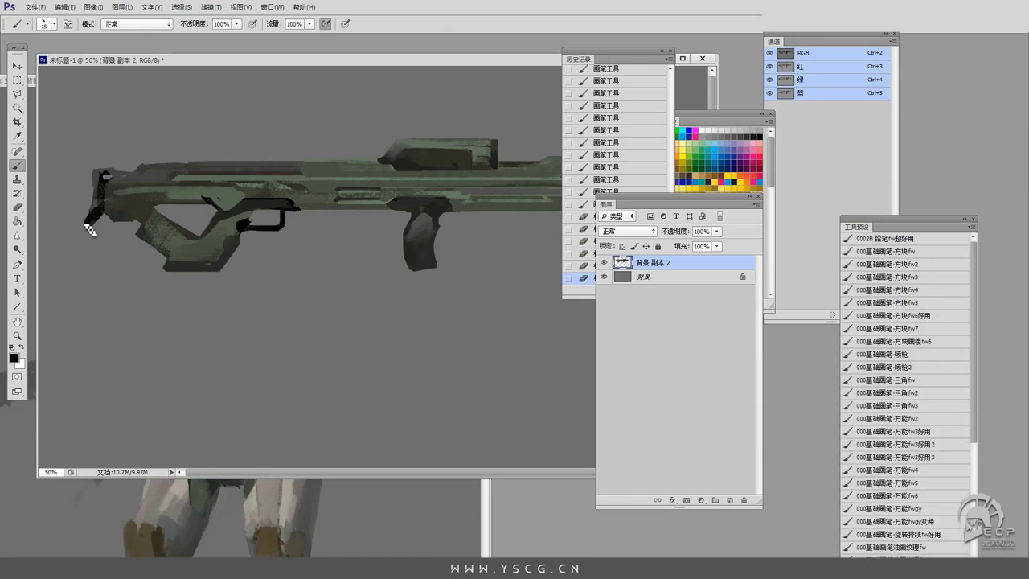
# Extend the black butt plate into a downward hook, trim its outline and repaint the joint above the trigger in green.
pyautogui.moveTo(98, 207); pyautogui.dragTo(87, 243)
pyautogui.press('e')
pyautogui.moveTo(161, 207); pyautogui.dragTo(297, 178)
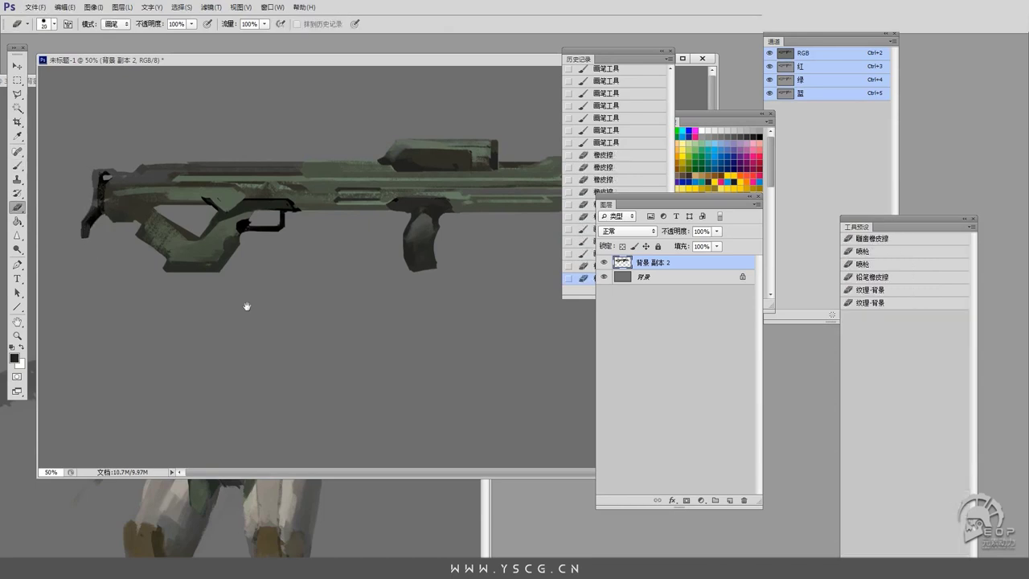
pyautogui.press('b')
pyautogui.moveTo(167, 201)
pyautogui.mouseDown()
pyautogui.moveTo(213, 202)
pyautogui.moveTo(108, 189)
pyautogui.moveTo(386, 162)
pyautogui.mouseUp()
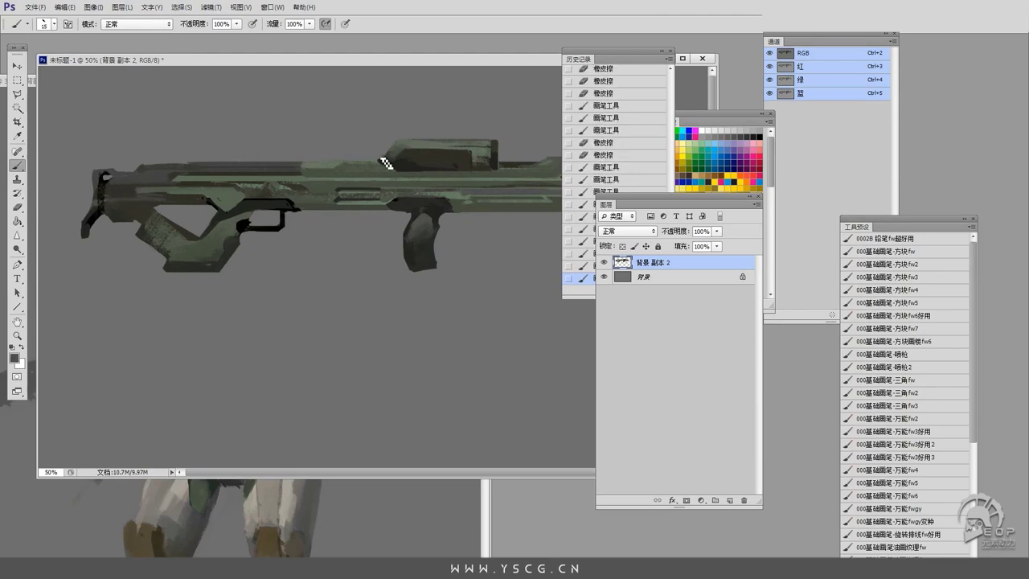
# Adjust the rifle's hue and saturation, and paint the barrel's slot and dark underside.
pyautogui.press('Tab')
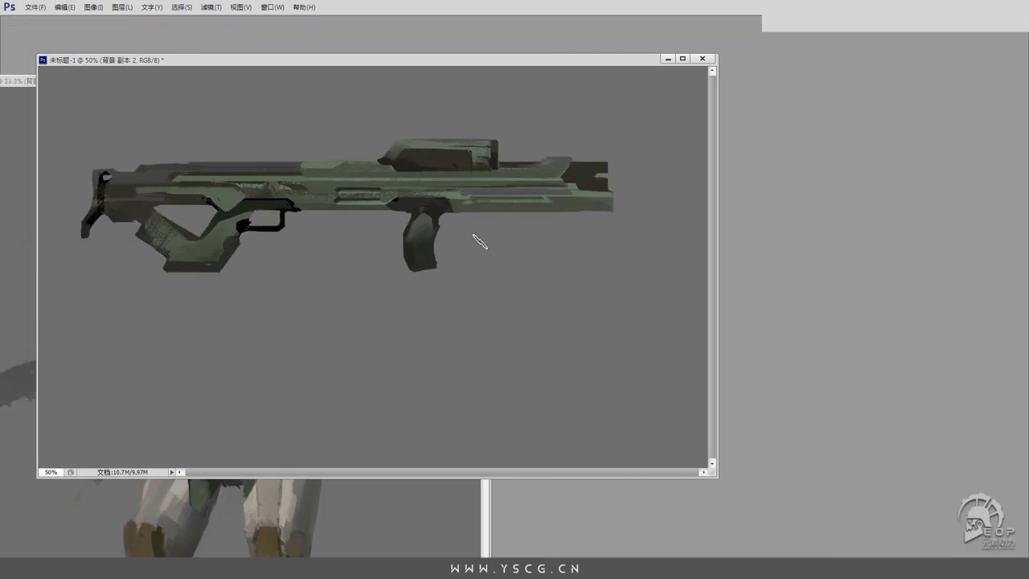
pyautogui.hotkey('ctrl', 'u')
pyautogui.click(1000, 127)
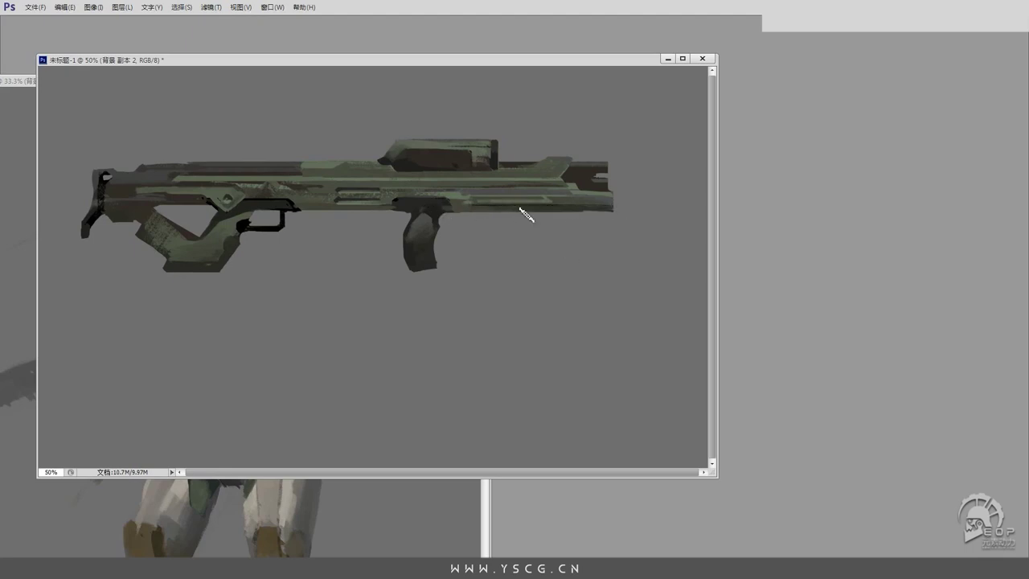
pyautogui.moveTo(522, 194)
pyautogui.mouseDown()
pyautogui.moveTo(481, 203)
pyautogui.moveTo(537, 203)
pyautogui.moveTo(494, 187)
pyautogui.moveTo(524, 209)
pyautogui.mouseUp()
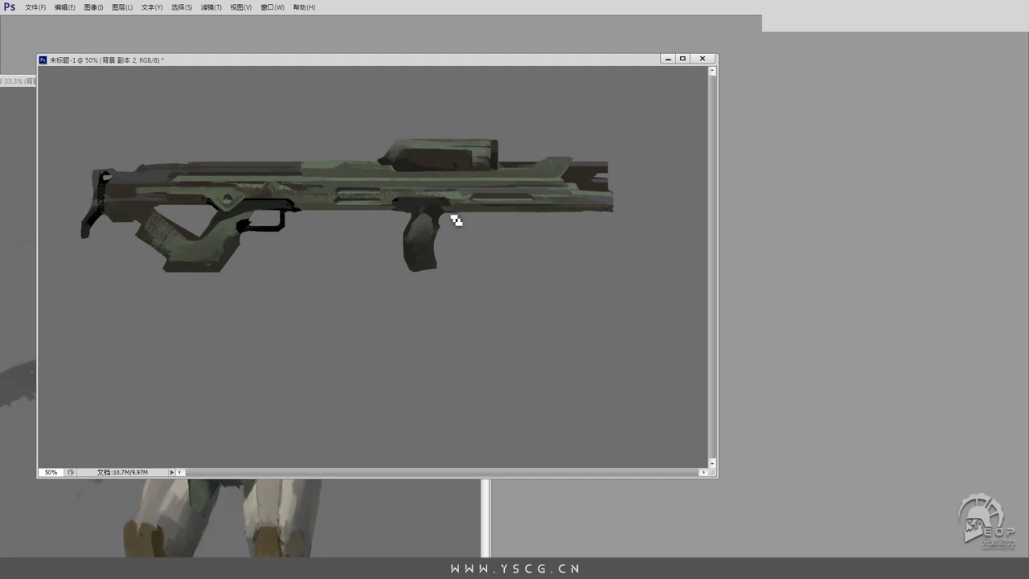
# Paint slanted grooves into the light green panel behind the scope and straighten the body's upper rear edge.
pyautogui.hotkey('ctrl', 'alt', '0')
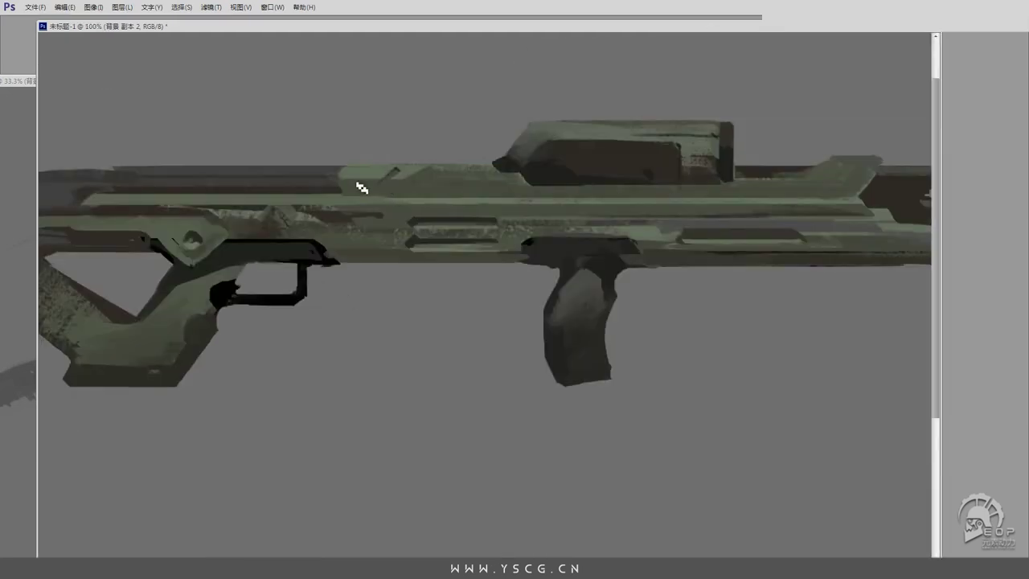
pyautogui.moveTo(359, 185); pyautogui.dragTo(374, 175)
pyautogui.hotkey('ctrl', '-')
pyautogui.moveTo(277, 210); pyautogui.dragTo(170, 199)
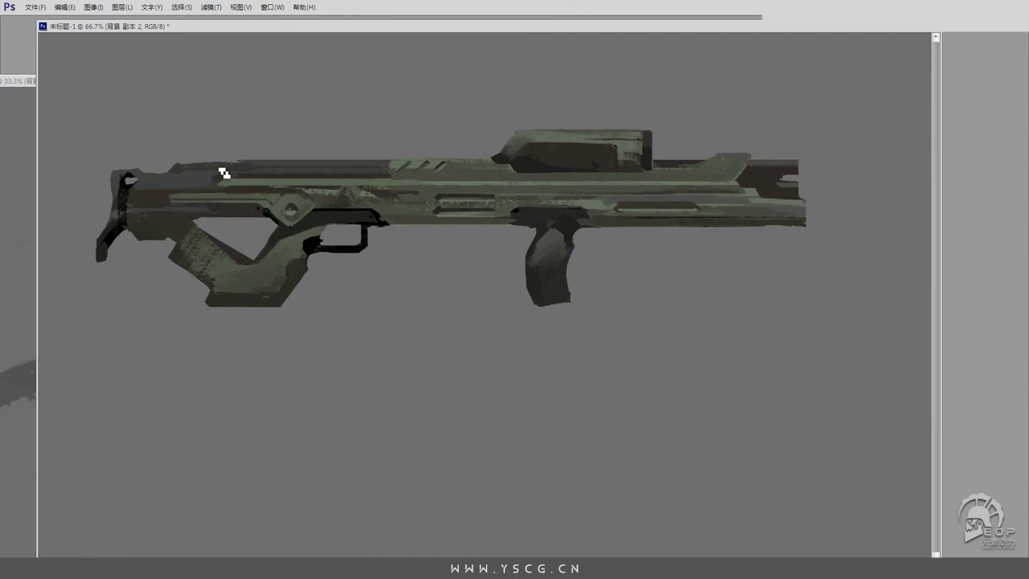
pyautogui.moveTo(389, 159)
pyautogui.mouseDown()
pyautogui.moveTo(226, 173)
pyautogui.moveTo(252, 163)
pyautogui.moveTo(168, 163)
pyautogui.mouseUp()
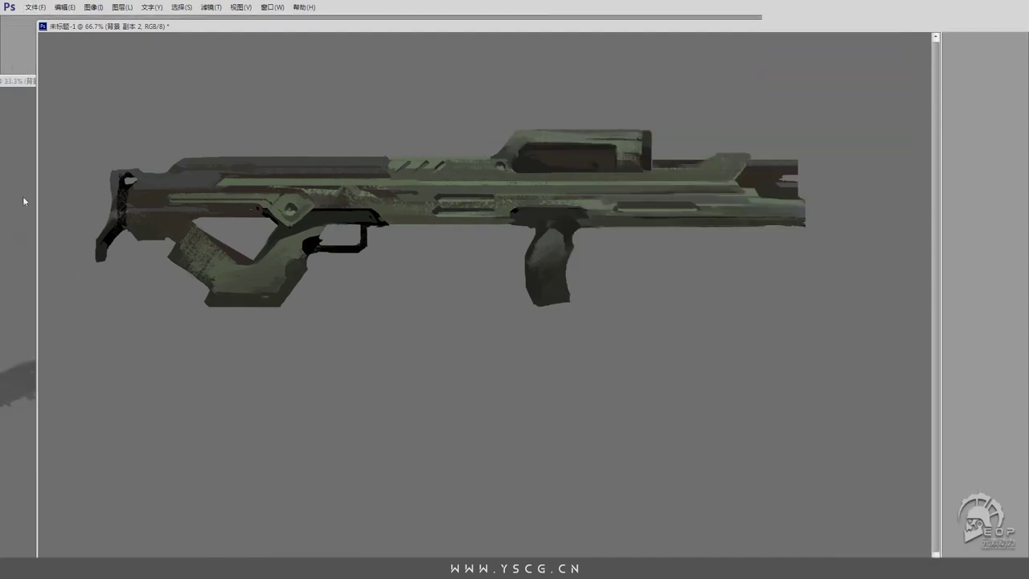
# Paint a yellow-green band on top of the barrel in front of the scope.
pyautogui.press('Tab')
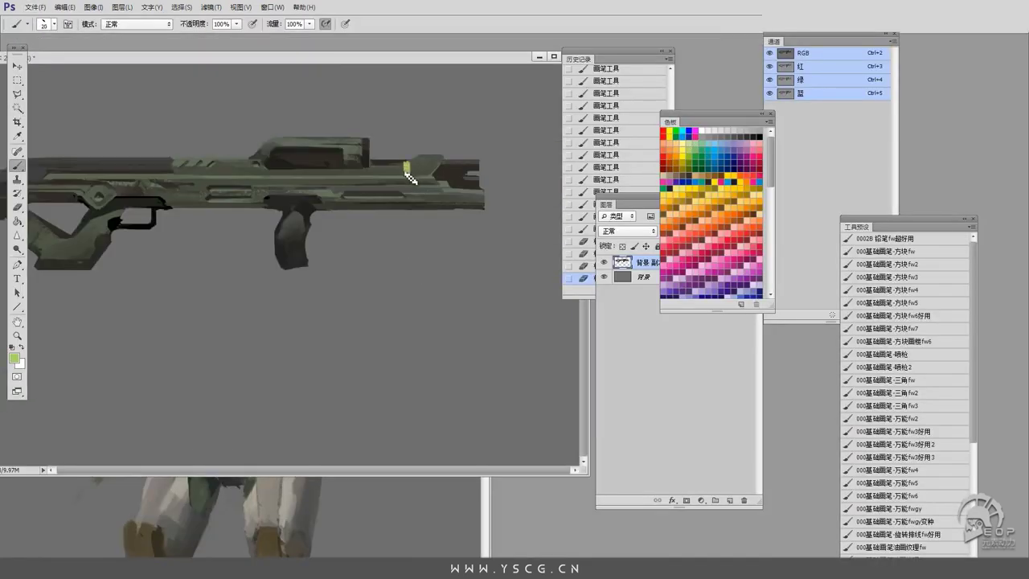
pyautogui.moveTo(395, 168); pyautogui.dragTo(413, 174)
pyautogui.keyDown('alt'); pyautogui.click(387, 167); pyautogui.keyUp('alt')
pyautogui.keyDown('alt'); pyautogui.click(413, 174); pyautogui.keyUp('alt')
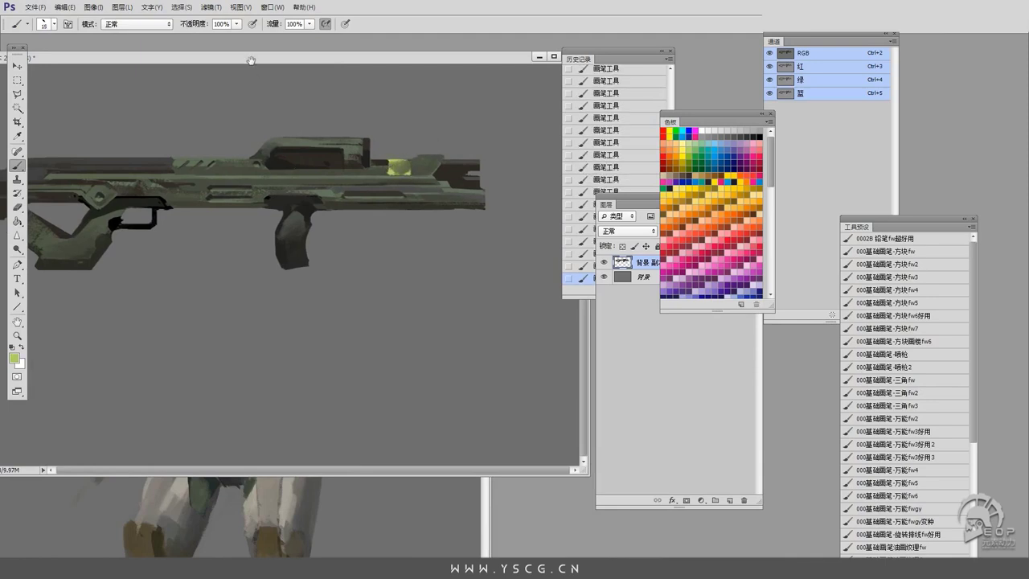
# Paint the diamond-shaped joint and the strip above the trigger yellow-green, with a darker tone at the edges.
pyautogui.moveTo(117, 232); pyautogui.dragTo(167, 235)
pyautogui.moveTo(225, 201)
pyautogui.mouseDown()
pyautogui.moveTo(254, 207)
pyautogui.moveTo(142, 204)
pyautogui.mouseUp()
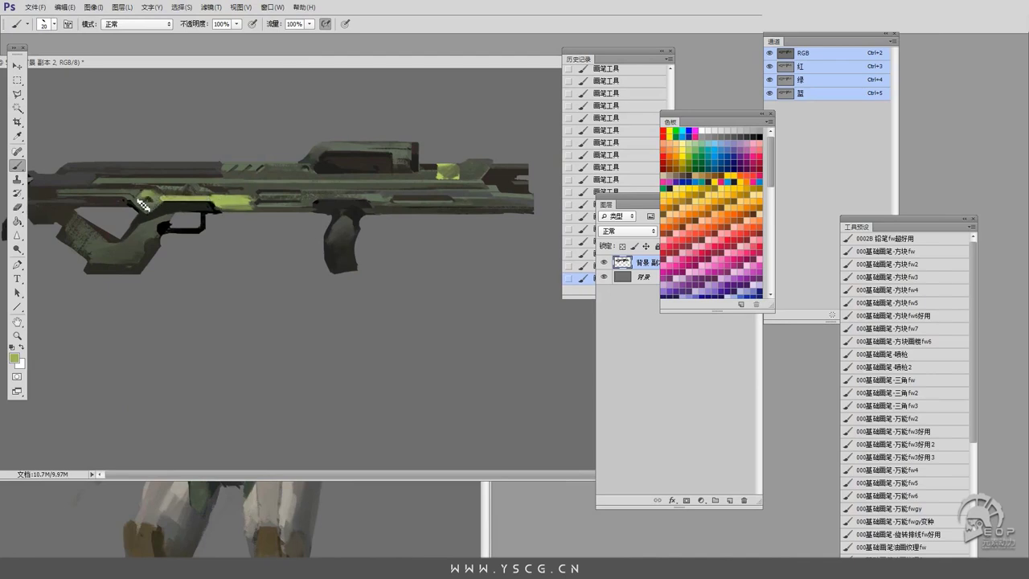
pyautogui.keyDown('alt'); pyautogui.click(248, 211); pyautogui.keyUp('alt')
pyautogui.moveTo(313, 215)
pyautogui.mouseDown()
pyautogui.moveTo(269, 223)
pyautogui.moveTo(253, 211)
pyautogui.mouseUp()
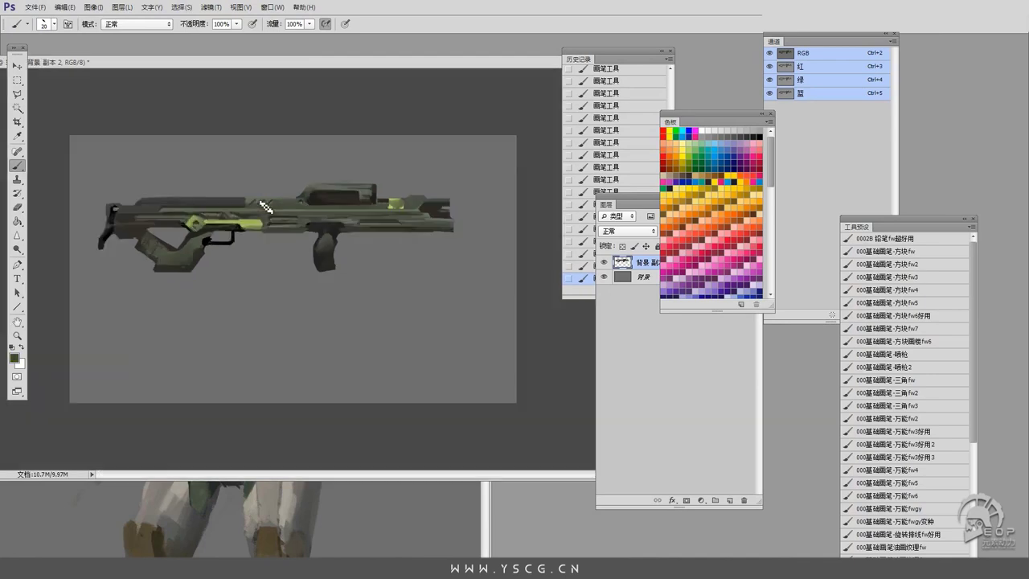
# Paint a yellow-green accent on the tip of the rifle's lower barrel.
pyautogui.press('[')
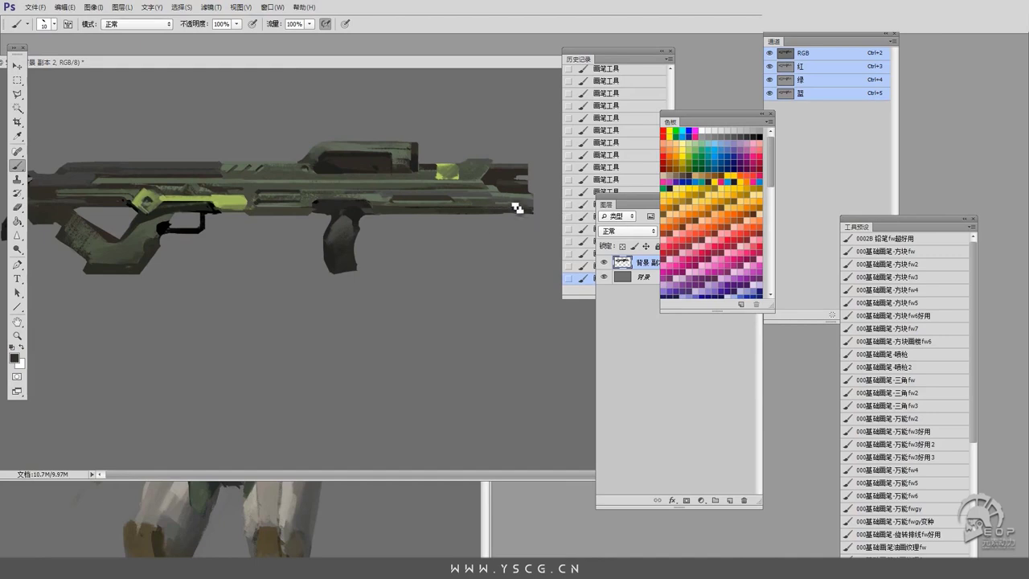
pyautogui.moveTo(537, 215); pyautogui.dragTo(535, 202)
pyautogui.keyDown('alt'); pyautogui.click(534, 205); pyautogui.keyUp('alt')
pyautogui.press(']')
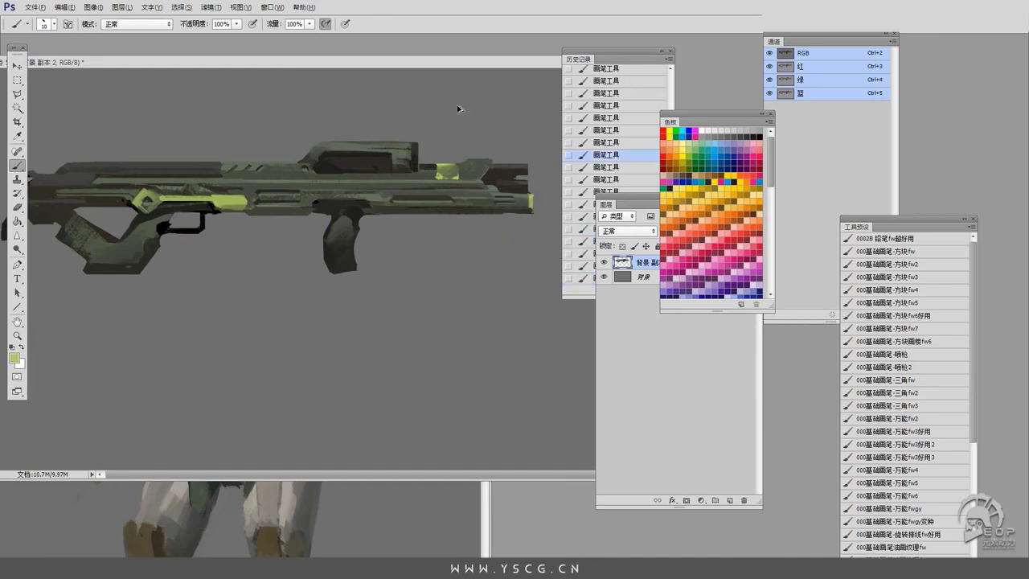
# Darken and refine the end cap of the scope.
pyautogui.keyDown('alt'); pyautogui.click(367, 220); pyautogui.keyUp('alt')
pyautogui.moveTo(417, 150); pyautogui.dragTo(422, 182)
pyautogui.keyDown('alt'); pyautogui.click(408, 165); pyautogui.keyUp('alt')
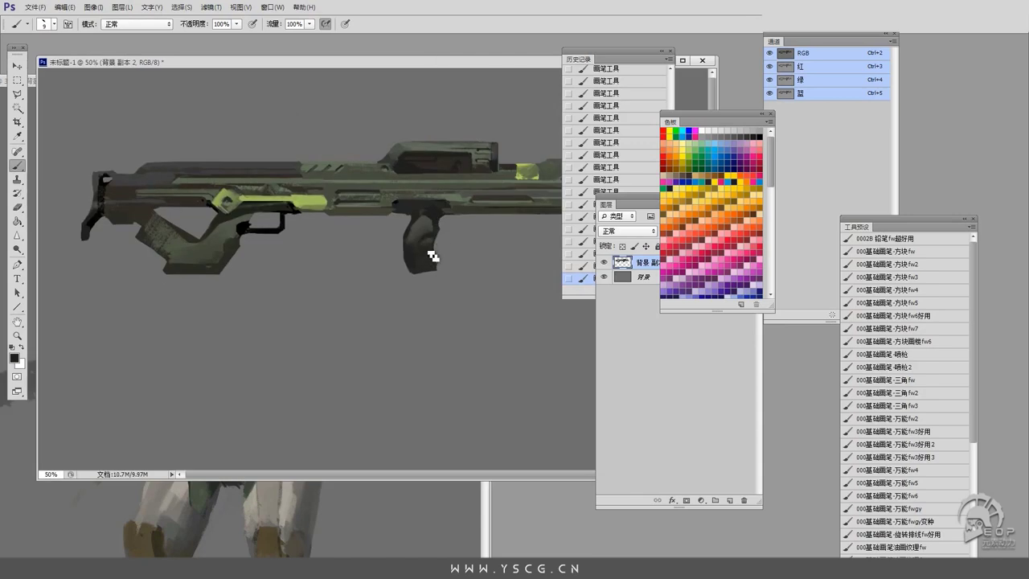
# Paint finger grooves into the foregrip with dark and slightly lighter tones.
pyautogui.scroll(1, 426, 229)
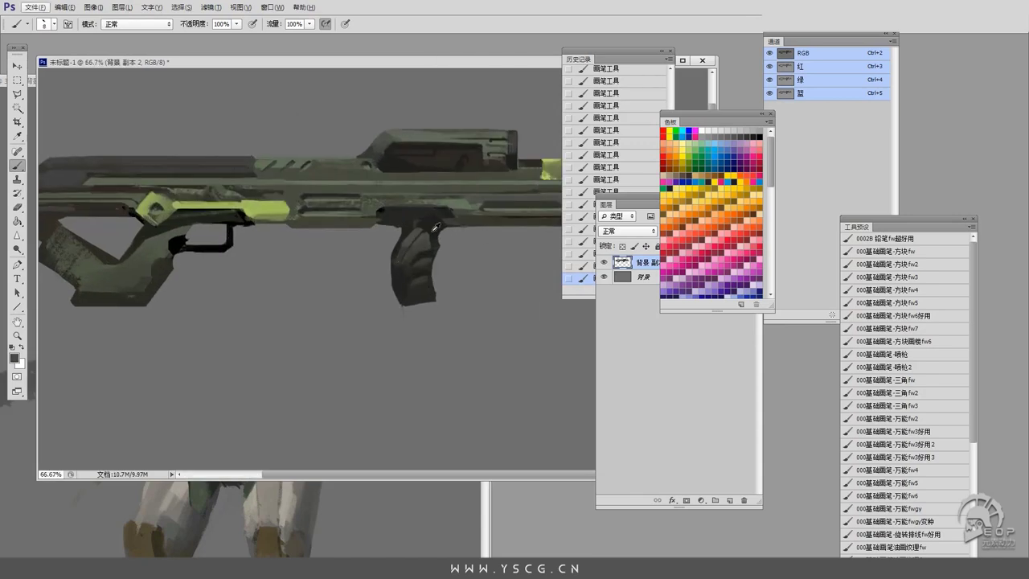
pyautogui.click(14, 357)
pyautogui.press('Return')
pyautogui.moveTo(426, 247); pyautogui.dragTo(396, 251)
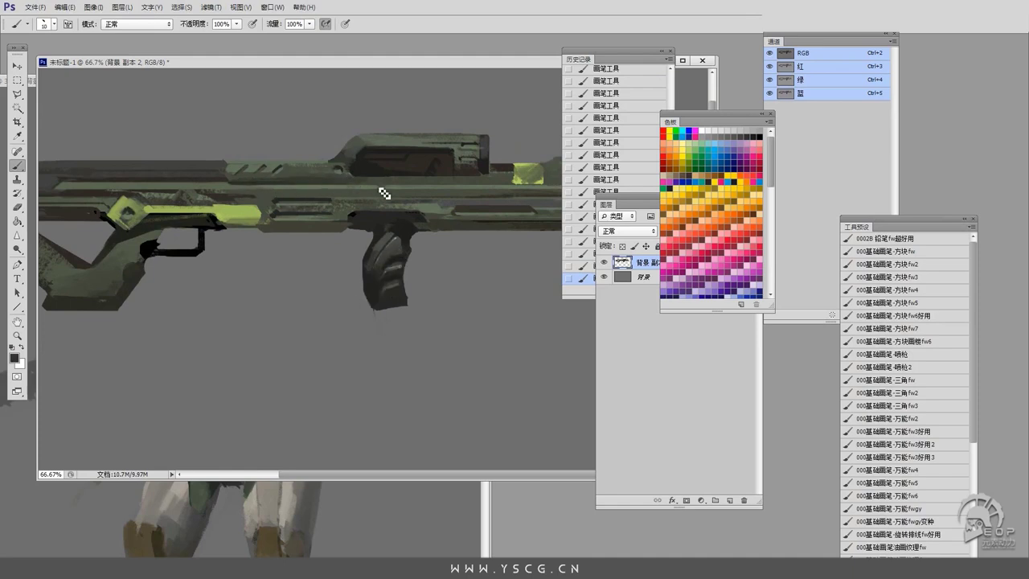
# Place a copy of the rifle below the original and flip the canvas horizontally.
pyautogui.scroll(-2, 383, 191)
pyautogui.moveTo(303, 258); pyautogui.dragTo(315, 370)
pyautogui.click(93, 6)
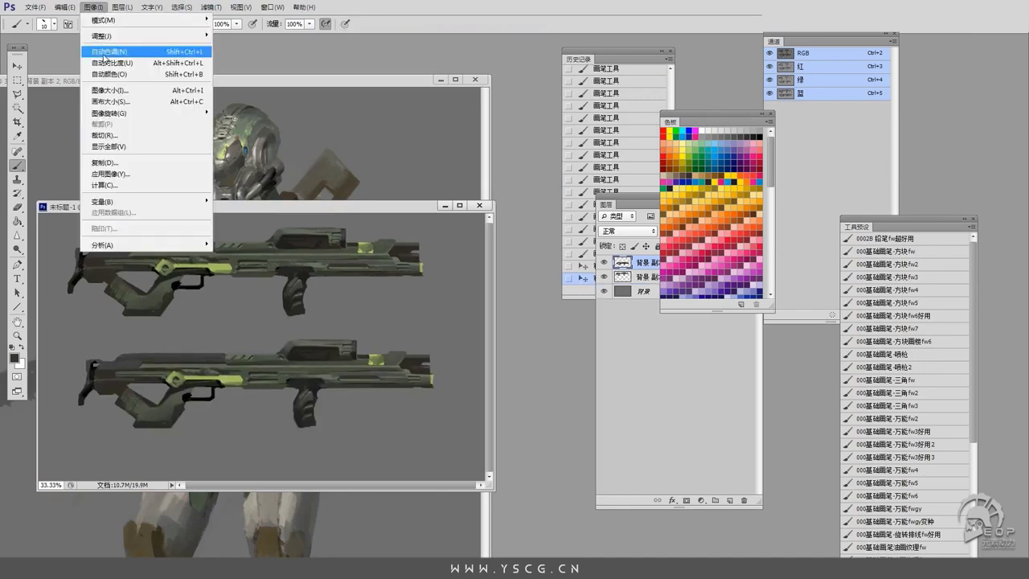
pyautogui.click(249, 157)
pyautogui.moveTo(241, 207); pyautogui.dragTo(347, 153)
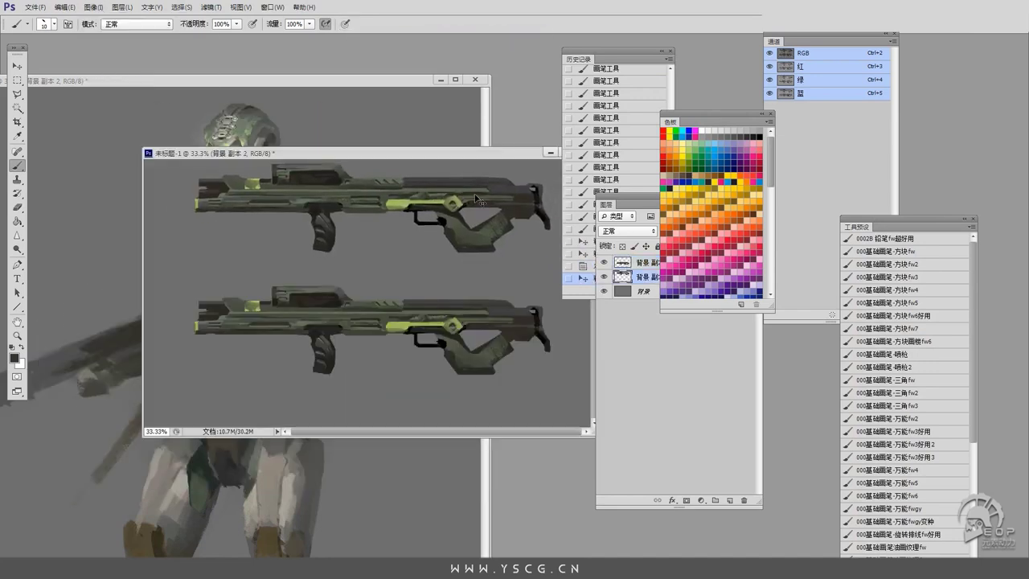
# Rotate the lower rifle copy so its muzzle points diagonally downward.
pyautogui.hotkey('ctrl', 't')
pyautogui.moveTo(563, 378); pyautogui.dragTo(554, 305)
pyautogui.click(180, 384)
pyautogui.moveTo(473, 376); pyautogui.dragTo(448, 382)
pyautogui.press('Return')
# Paint the thickness of the scope's front end on the rotated rifle.
pyautogui.press('b')
pyautogui.hotkey('ctrl', '+')
pyautogui.hotkey('ctrl', '+')
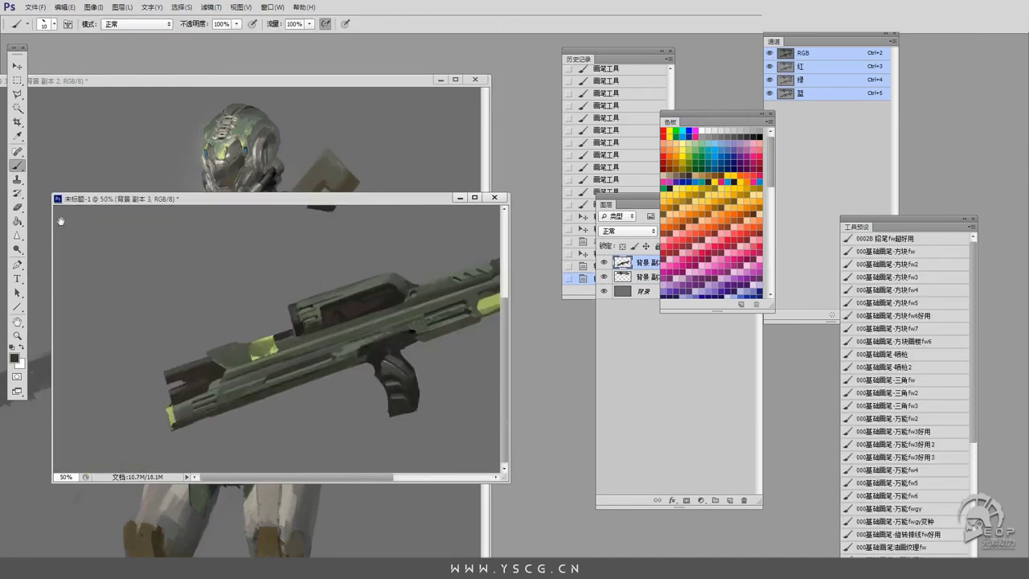
pyautogui.moveTo(313, 332)
pyautogui.mouseDown()
pyautogui.moveTo(322, 344)
pyautogui.moveTo(338, 309)
pyautogui.moveTo(317, 314)
pyautogui.moveTo(452, 280)
pyautogui.moveTo(496, 236)
pyautogui.mouseUp()
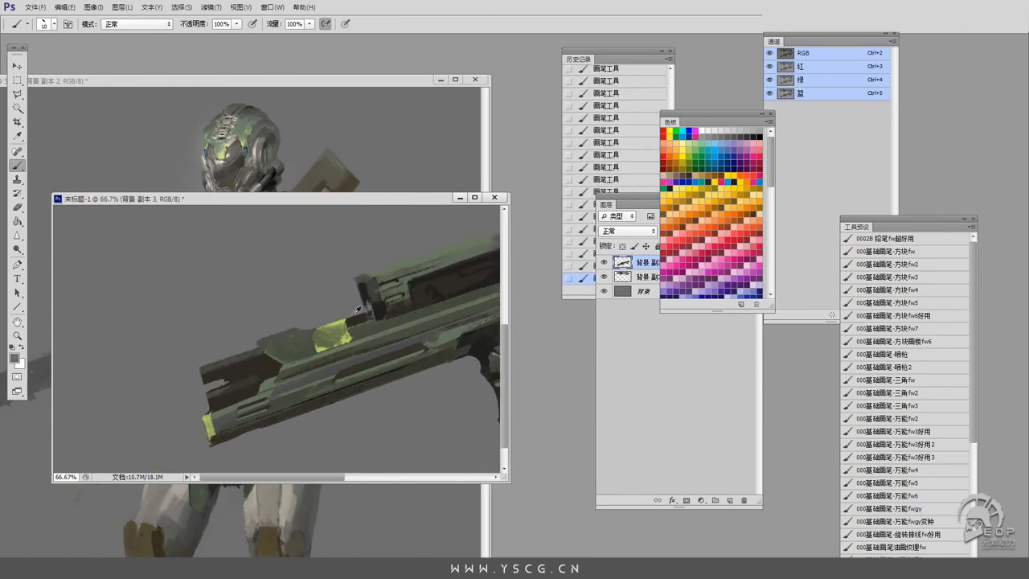
# Repaint the muzzle's upper prong with a lighter top face and a dark front end.
pyautogui.keyDown('alt'); pyautogui.click(277, 343); pyautogui.keyUp('alt')
pyautogui.moveTo(201, 362)
pyautogui.mouseDown()
pyautogui.moveTo(256, 351)
pyautogui.moveTo(198, 379)
pyautogui.mouseUp()
pyautogui.keyDown('alt'); pyautogui.click(241, 354); pyautogui.keyUp('alt')
pyautogui.keyDown('alt'); pyautogui.click(211, 376); pyautogui.keyUp('alt')
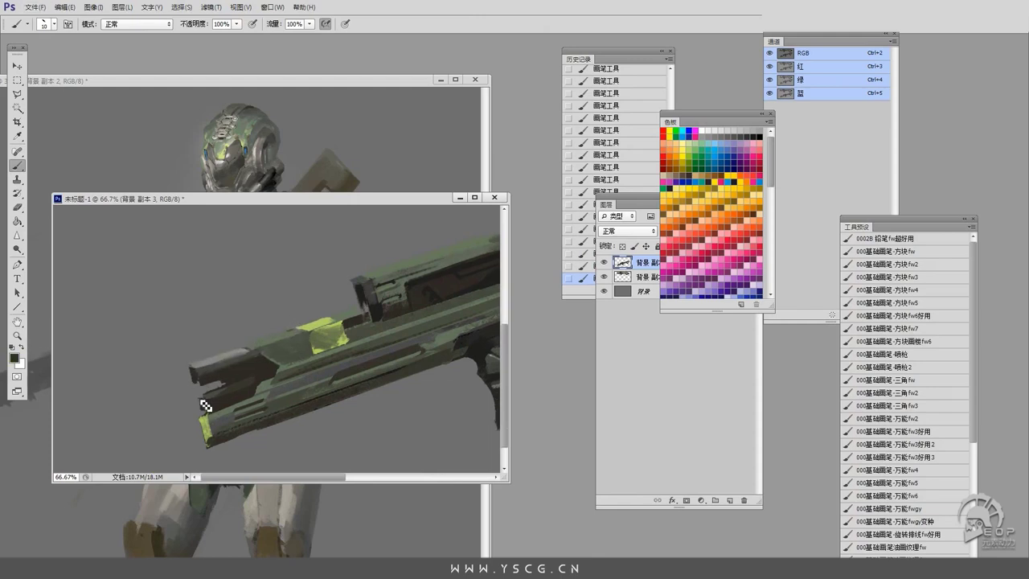
# Paint a dark opening with a yellow-green rim at the end of the lower barrel.
pyautogui.scroll(-1, 270, 321)
pyautogui.keyDown('alt'); pyautogui.click(210, 415); pyautogui.keyUp('alt')
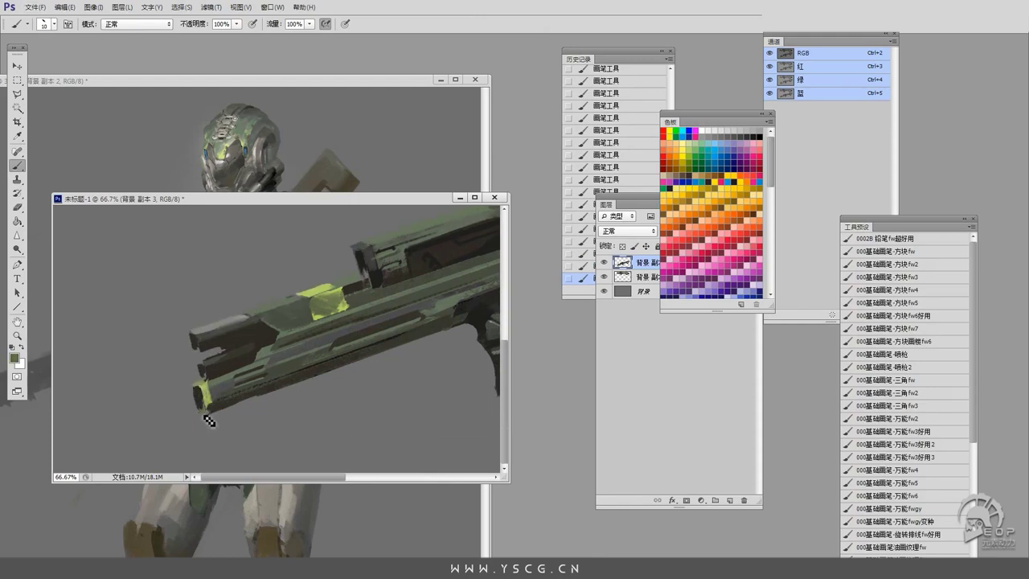
pyautogui.moveTo(208, 420); pyautogui.dragTo(111, 446)
# Paint a side face on the rotated rifle's foregrip to give it thickness.
pyautogui.keyDown('alt'); pyautogui.click(384, 367); pyautogui.keyUp('alt')
pyautogui.moveTo(377, 371)
pyautogui.mouseDown()
pyautogui.moveTo(399, 389)
pyautogui.moveTo(391, 377)
pyautogui.moveTo(407, 350)
pyautogui.moveTo(388, 390)
pyautogui.moveTo(380, 370)
pyautogui.moveTo(397, 422)
pyautogui.mouseUp()
pyautogui.keyDown('alt'); pyautogui.click(400, 384); pyautogui.keyUp('alt')
pyautogui.keyDown('alt'); pyautogui.click(389, 390); pyautogui.keyUp('alt')
# Paint lighter top faces along the scope and upper body of the rotated rifle and refine their edges.
pyautogui.moveTo(175, 332)
pyautogui.mouseDown()
pyautogui.moveTo(123, 328)
pyautogui.moveTo(320, 226)
pyautogui.mouseUp()
pyautogui.moveTo(310, 281); pyautogui.dragTo(341, 273)
pyautogui.moveTo(265, 306); pyautogui.dragTo(305, 285)
pyautogui.moveTo(305, 285)
pyautogui.mouseDown()
pyautogui.moveTo(166, 381)
pyautogui.moveTo(258, 340)
pyautogui.moveTo(354, 318)
pyautogui.mouseUp()
pyautogui.moveTo(290, 330); pyautogui.dragTo(385, 306)
pyautogui.press('[')
pyautogui.moveTo(257, 342)
pyautogui.mouseDown()
pyautogui.moveTo(276, 322)
pyautogui.moveTo(305, 342)
pyautogui.moveTo(207, 367)
pyautogui.moveTo(276, 345)
pyautogui.mouseUp()
pyautogui.keyDown('alt'); pyautogui.click(276, 326); pyautogui.keyUp('alt')
# Add thickness to the rotated rifle's butt plate and to the inner edges of its rear grip.
pyautogui.hotkey('ctrl', '-')
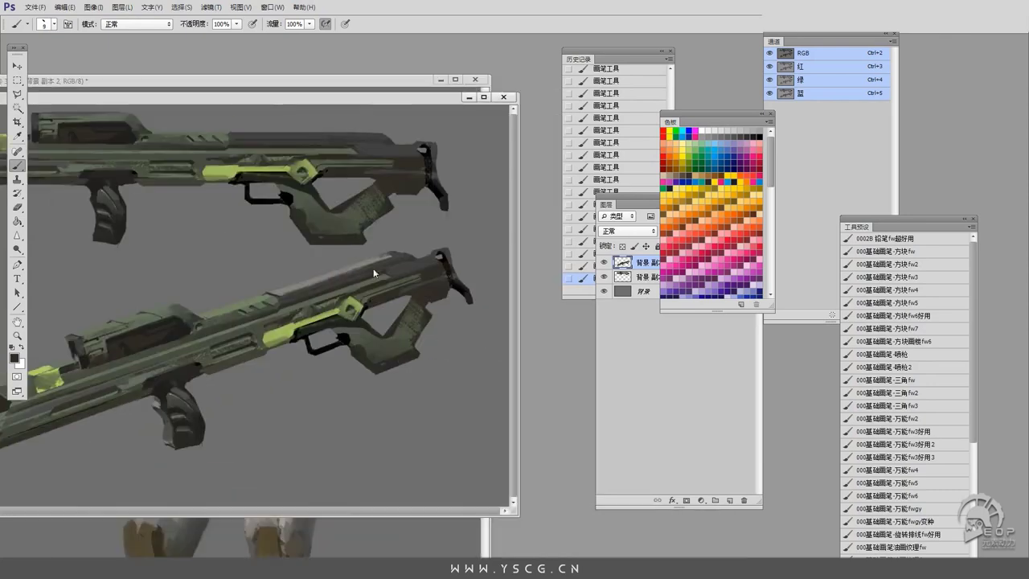
pyautogui.moveTo(422, 265); pyautogui.dragTo(440, 251)
pyautogui.press(']')
pyautogui.press(']')
pyautogui.moveTo(394, 331); pyautogui.dragTo(402, 306)
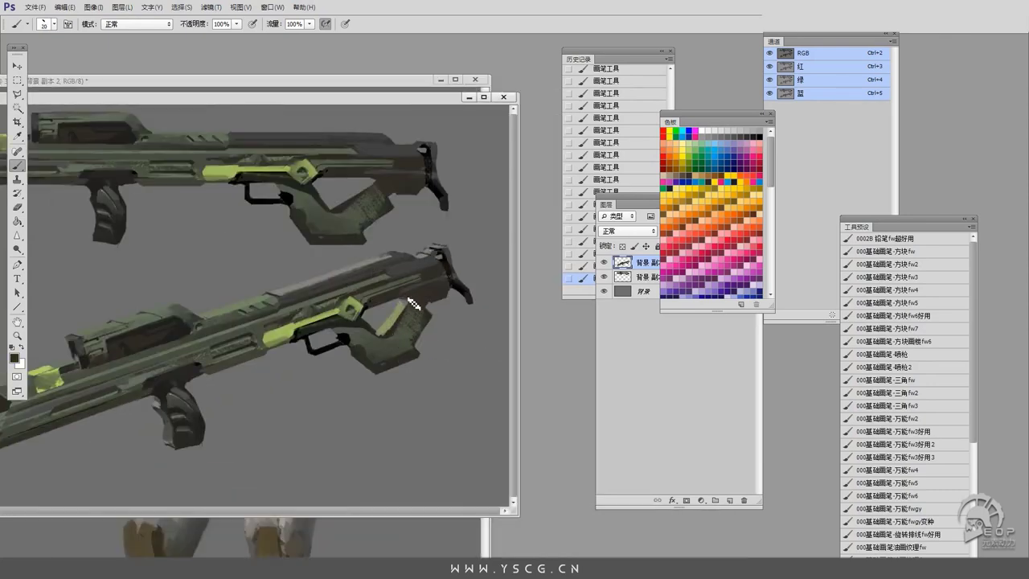
pyautogui.moveTo(361, 363); pyautogui.dragTo(349, 346)
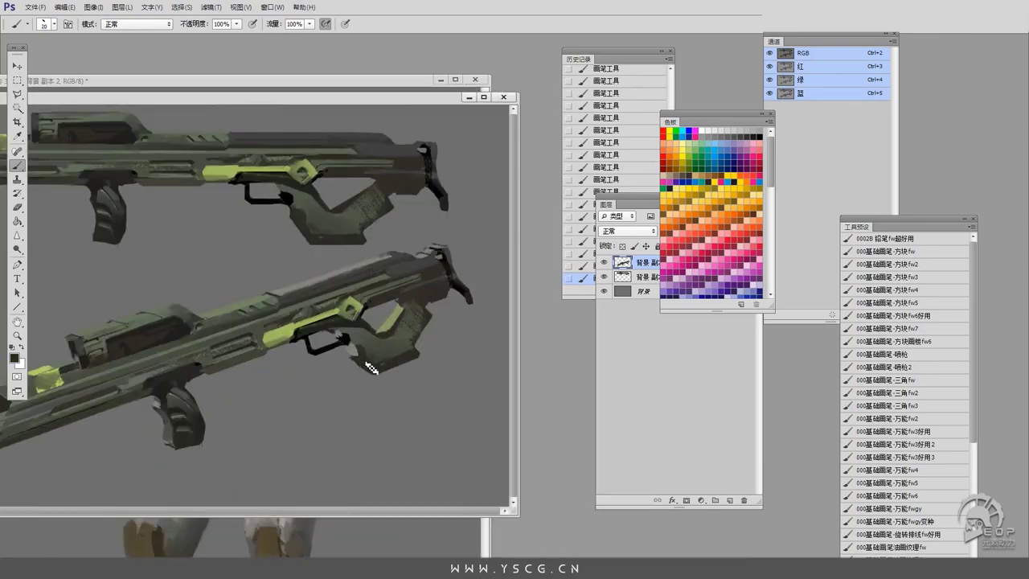
# Bring the rotated rifle into the soldier document, darken it and shift its hue slightly.
pyautogui.hotkey('ctrl', '-')
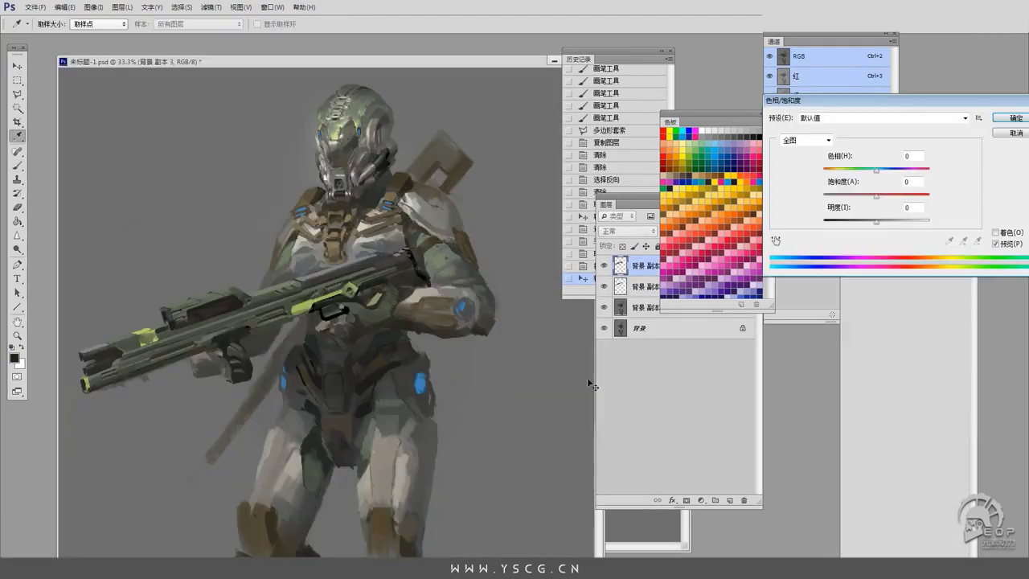
pyautogui.moveTo(875, 220); pyautogui.dragTo(868, 220)
pyautogui.moveTo(877, 170); pyautogui.dragTo(879, 170)
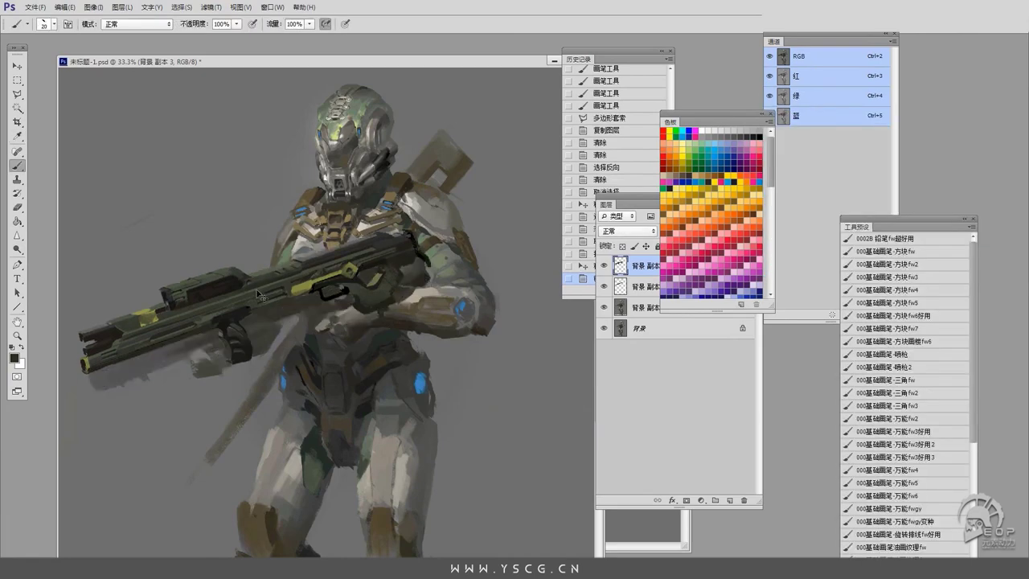
# Move the rifle down into the soldier's hands and merge the layer beneath it into the painting's copy layer.
pyautogui.moveTo(259, 295); pyautogui.dragTo(262, 323)
pyautogui.hotkey('ctrl', 'e')
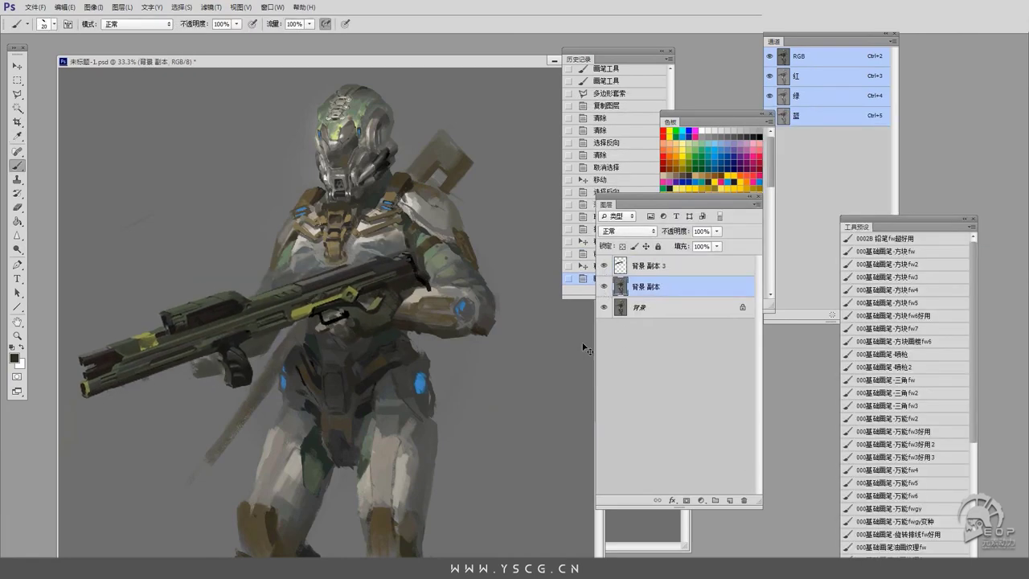
pyautogui.click(679, 330)
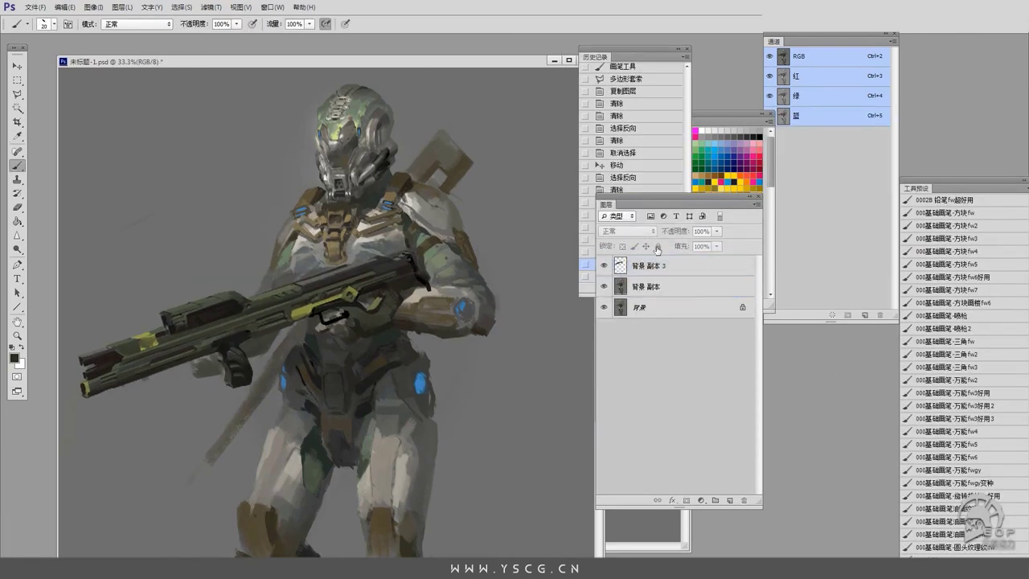
# Erase the trigger guard parts of the rifle layer that cover the soldier's hand.
pyautogui.click(675, 266)
pyautogui.hotkey('ctrl', 'z')
pyautogui.hotkey('ctrl', 'z')
pyautogui.press('e')
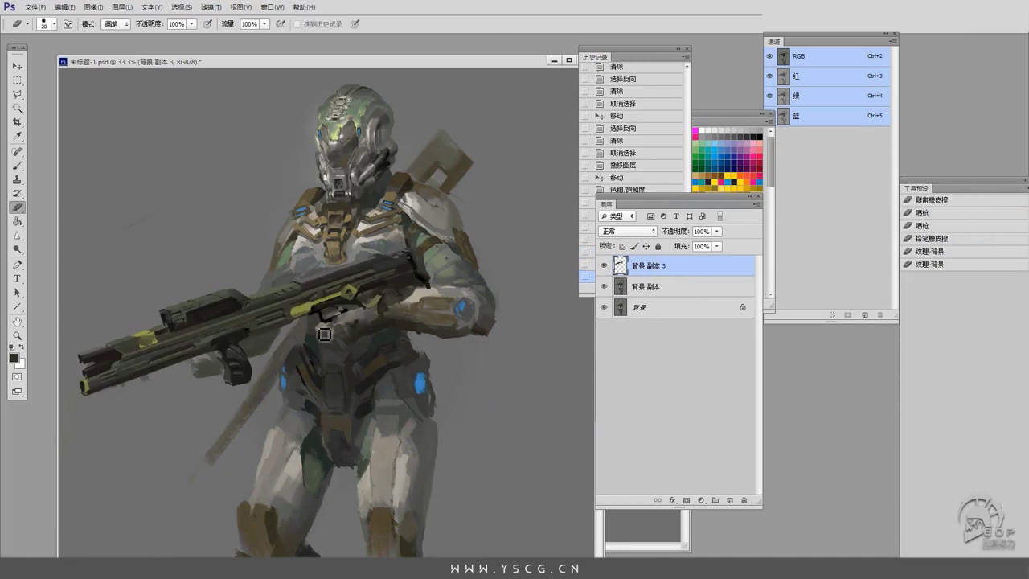
pyautogui.moveTo(324, 334); pyautogui.dragTo(345, 306)
# Lighten the upper faces of the rifle's scope, barrel and body with the Dodge tool set to highlights.
pyautogui.press('o')
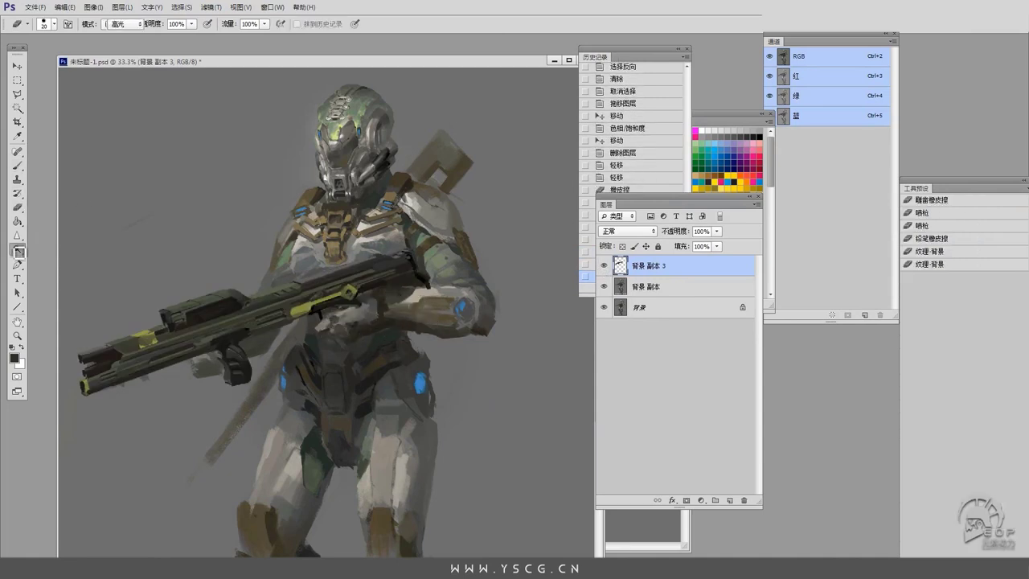
pyautogui.moveTo(161, 311); pyautogui.dragTo(233, 292)
pyautogui.moveTo(81, 353); pyautogui.dragTo(177, 310)
pyautogui.moveTo(246, 301); pyautogui.dragTo(306, 280)
pyautogui.moveTo(84, 352); pyautogui.dragTo(152, 331)
pyautogui.moveTo(330, 294)
pyautogui.mouseDown()
pyautogui.moveTo(373, 272)
pyautogui.moveTo(354, 299)
pyautogui.moveTo(378, 302)
pyautogui.moveTo(410, 280)
pyautogui.mouseUp()
# Hide the rifle layer and make the painting's copy layer beneath it active for brushwork.
pyautogui.click(18, 166)
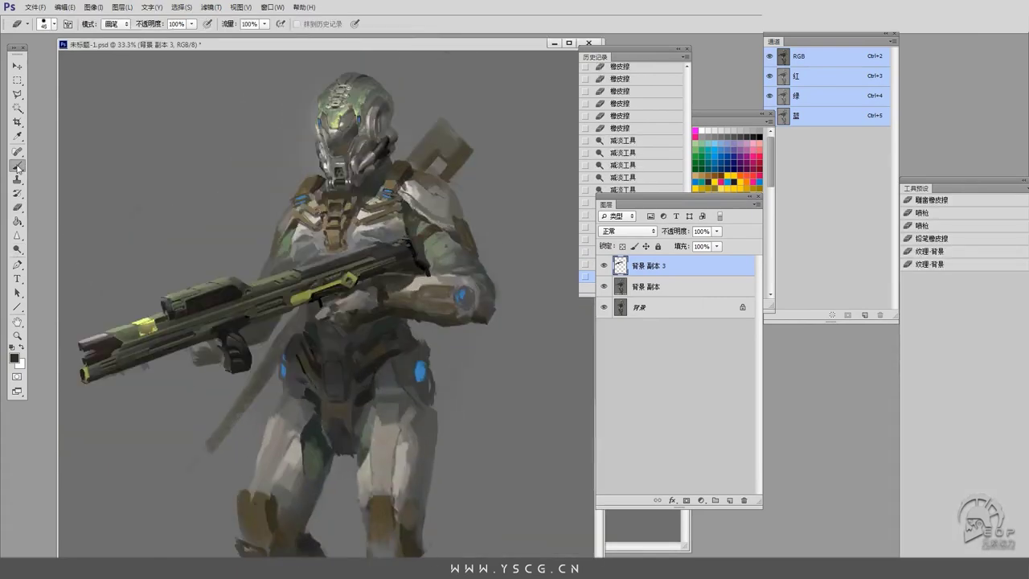
pyautogui.hotkey('ctrl', '+')
pyautogui.press('Tab')
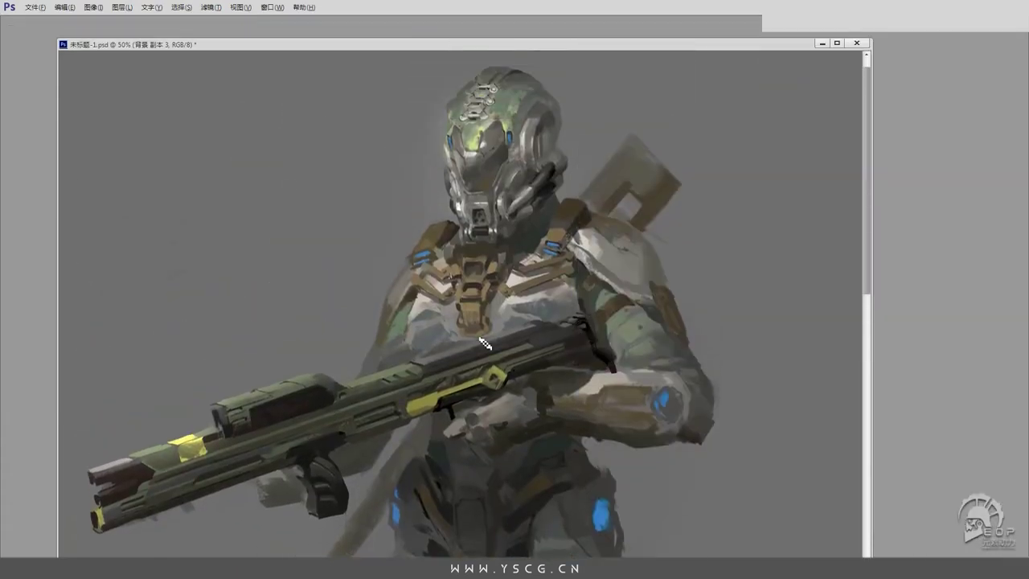
pyautogui.press('Tab')
pyautogui.hotkey('ctrl', ',')
pyautogui.hotkey('ctrl', ',')
pyautogui.hotkey('ctrl', ',')
pyautogui.hotkey('alt', '[')
pyautogui.press('Tab')
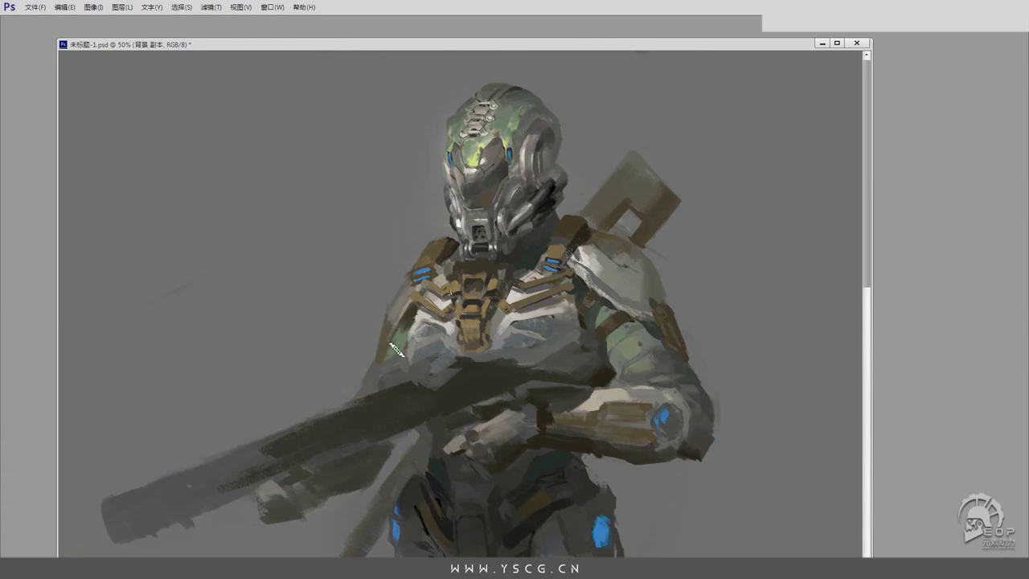
# Repaint the chest armour with sampled greys and green panels, and show the rifle layer again.
pyautogui.moveTo(511, 334); pyautogui.dragTo(531, 325)
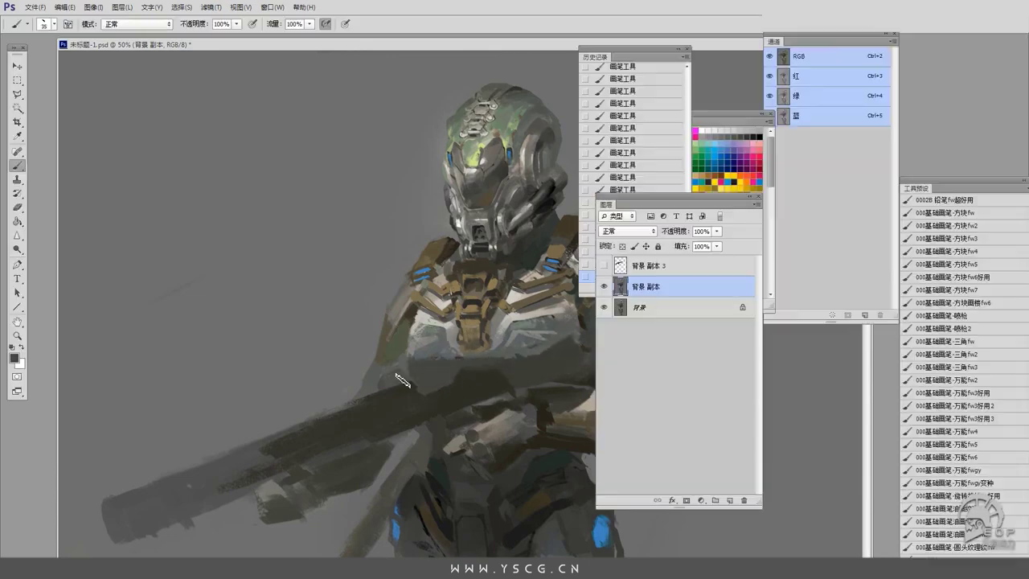
pyautogui.press('Tab')
pyautogui.keyDown('alt'); pyautogui.click(431, 321); pyautogui.keyUp('alt')
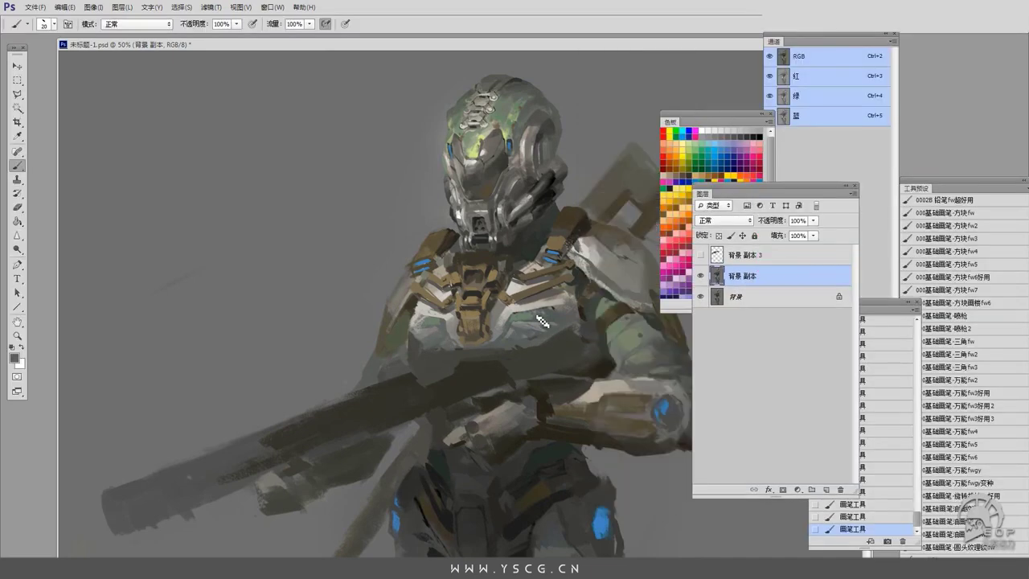
pyautogui.keyDown('alt'); pyautogui.click(533, 336); pyautogui.keyUp('alt')
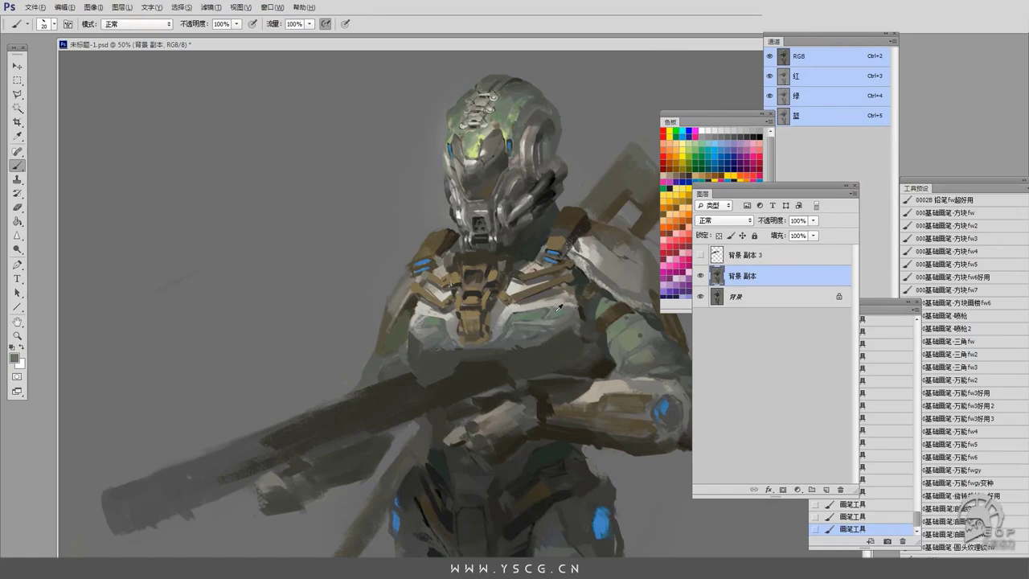
pyautogui.moveTo(524, 333); pyautogui.dragTo(519, 341)
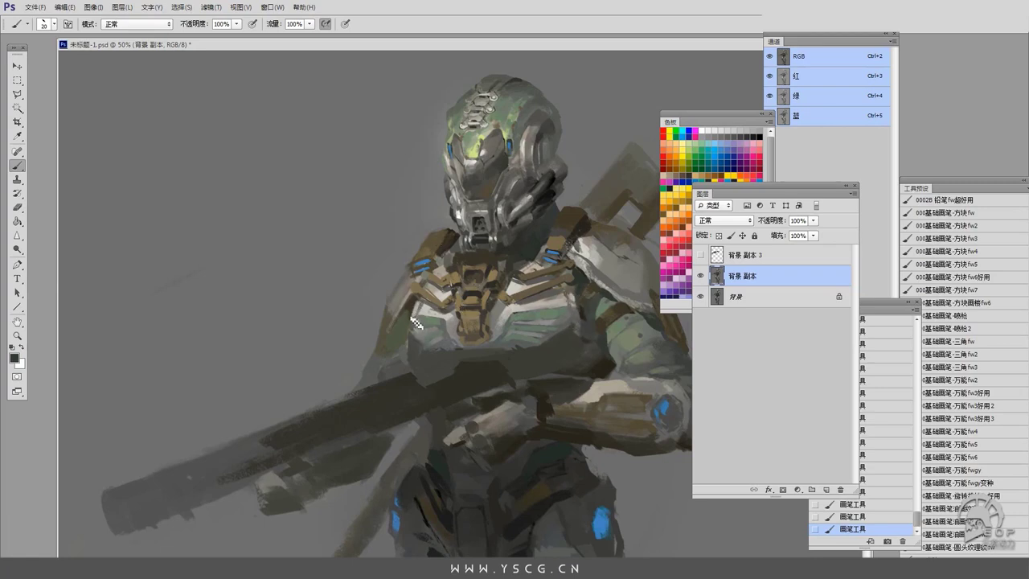
pyautogui.scroll(-1, 464, 325)
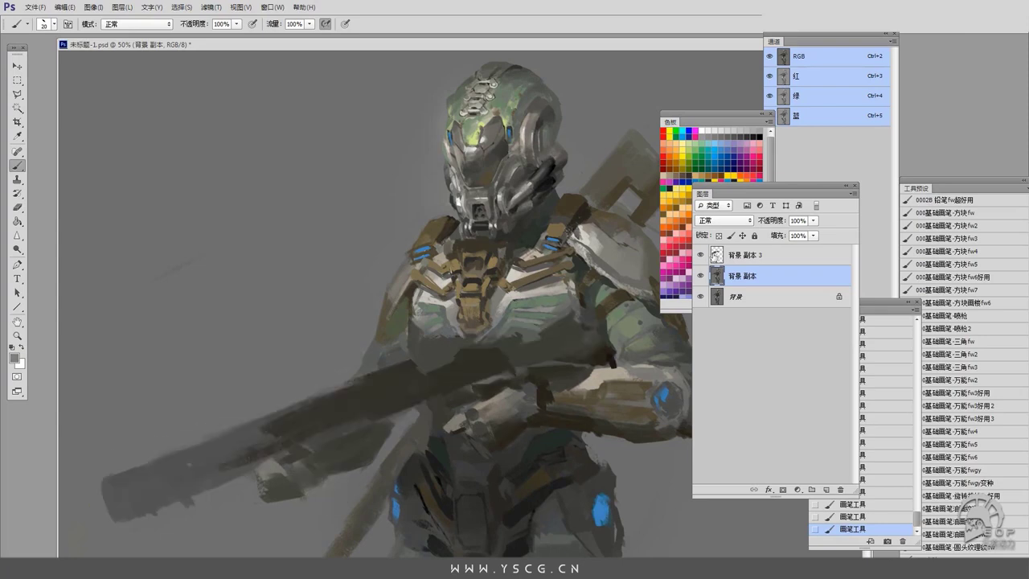
pyautogui.click(700, 255)
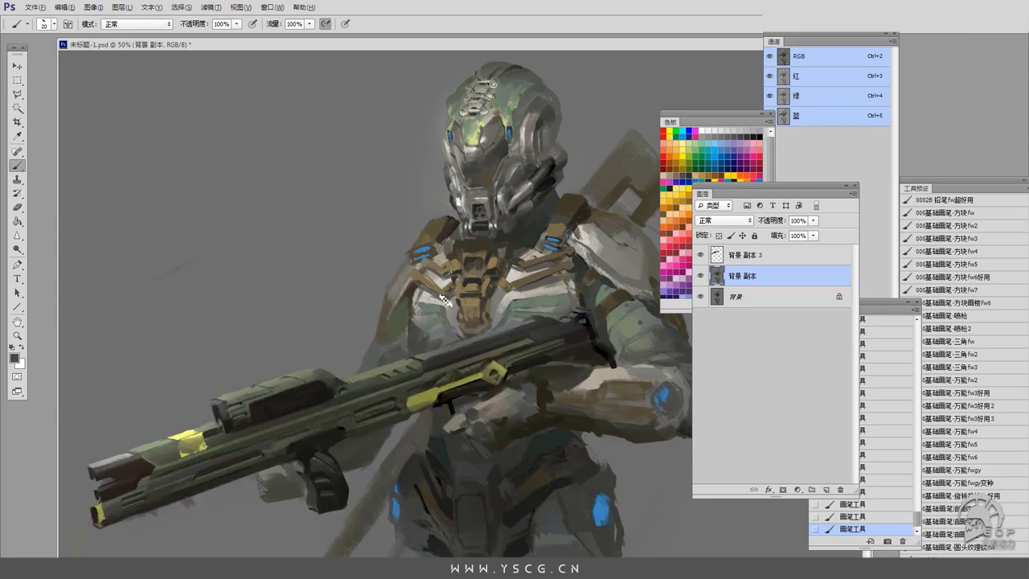
# Refine the light shoulder plate with panel seams and a brown patch, and paint green folds on the upper sleeve beside it.
pyautogui.press('[')
pyautogui.press('[')
pyautogui.press('[')
pyautogui.press('x')
pyautogui.press('x')
pyautogui.press('x')
pyautogui.scroll(-1, 426, 303)
pyautogui.press('x')
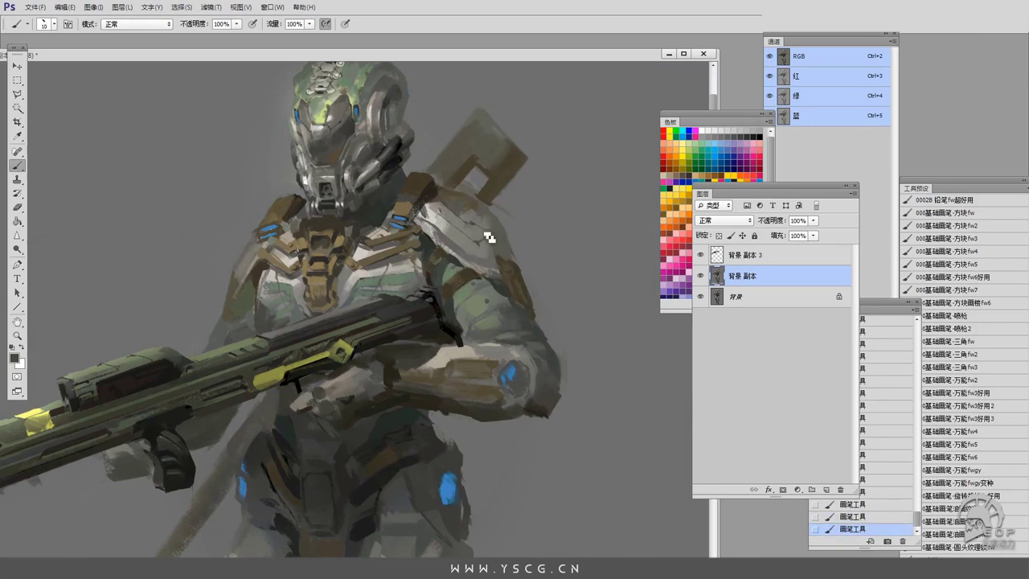
pyautogui.press(']')
pyautogui.moveTo(462, 216); pyautogui.dragTo(474, 219)
pyautogui.press('[')
pyautogui.press('[')
pyautogui.press('[')
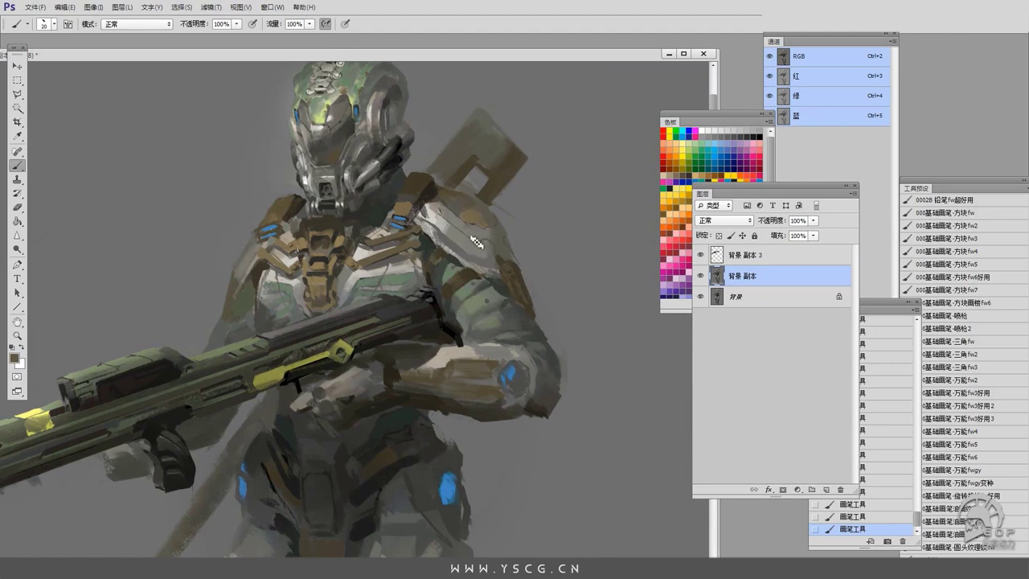
pyautogui.keyDown('alt'); pyautogui.click(475, 326); pyautogui.keyUp('alt')
pyautogui.moveTo(475, 323)
pyautogui.mouseDown()
pyautogui.moveTo(471, 347)
pyautogui.moveTo(481, 346)
pyautogui.mouseUp()
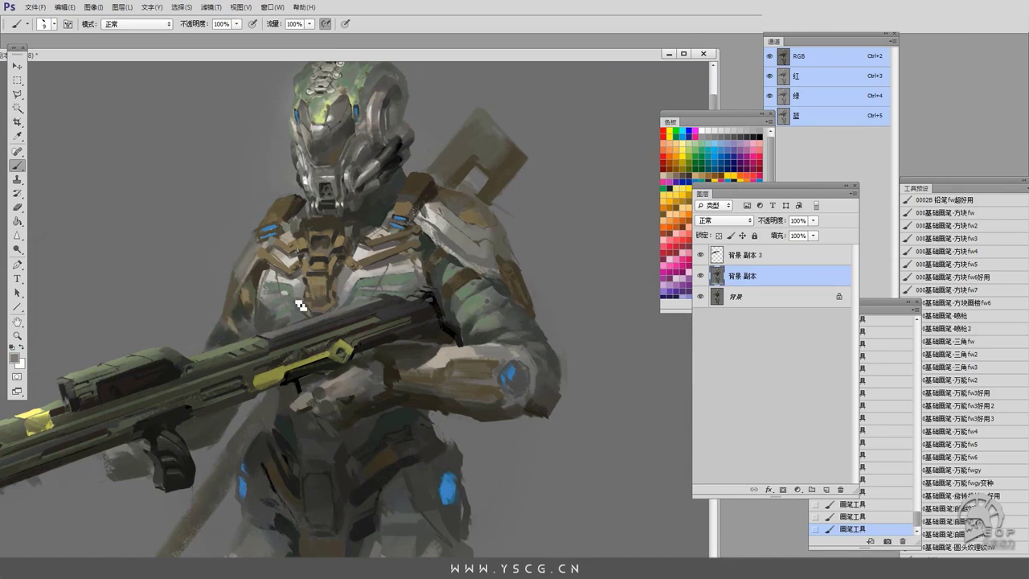
# Define the brown chest harness and its struts with sampled colours and a small brush.
pyautogui.press('[')
pyautogui.press('[')
pyautogui.press('d')
pyautogui.hotkey('ctrl', '+')
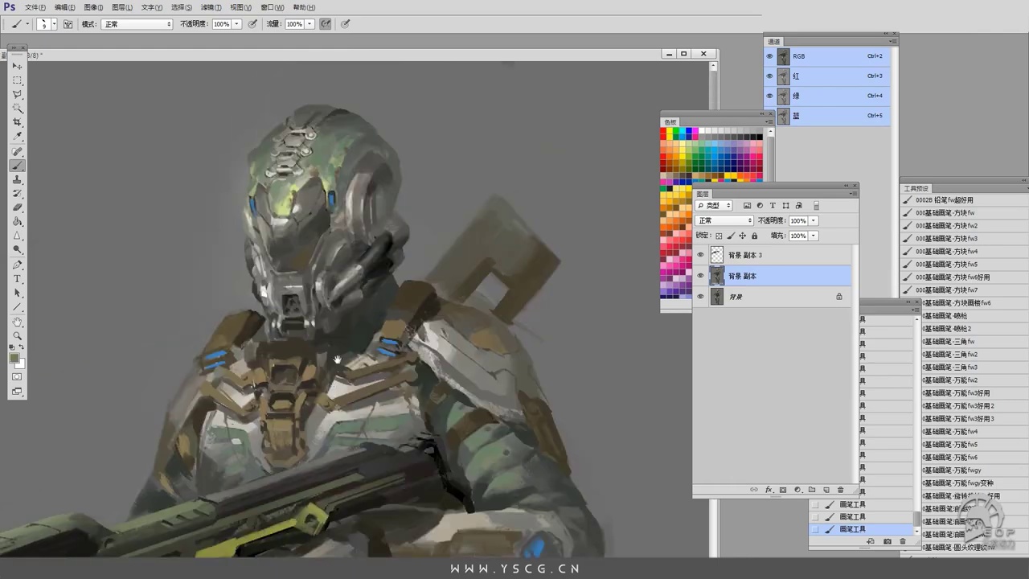
pyautogui.keyDown('alt'); pyautogui.click(280, 369); pyautogui.keyUp('alt')
pyautogui.keyDown('alt'); pyautogui.click(302, 414); pyautogui.keyUp('alt')
pyautogui.keyDown('alt'); pyautogui.click(355, 382); pyautogui.keyUp('alt')
pyautogui.press(']')
pyautogui.keyDown('alt'); pyautogui.click(224, 379); pyautogui.keyUp('alt')
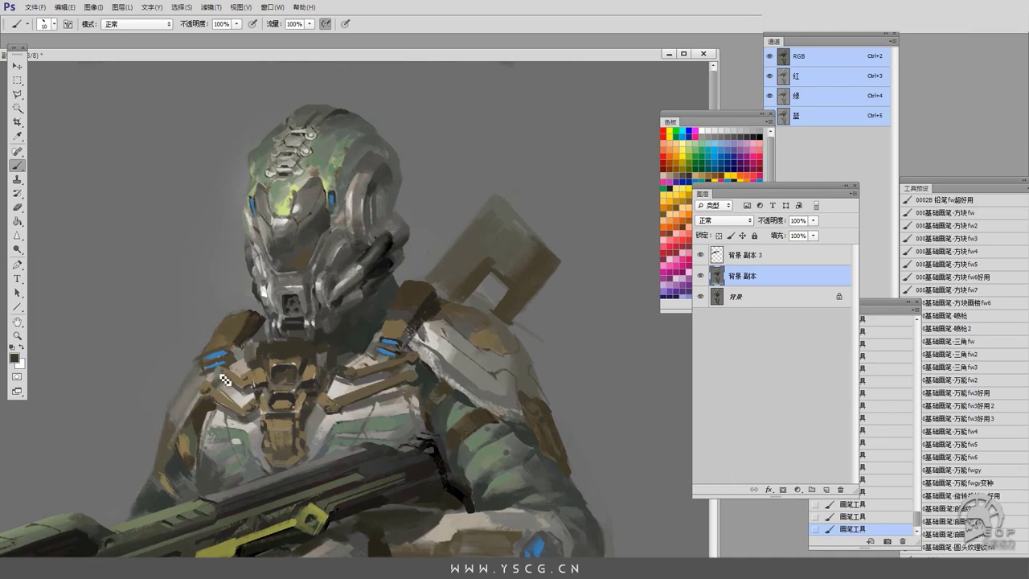
# Refine the areas around the harness joints, collar and shoulder straps with sampled light and dark tones.
pyautogui.keyDown('alt'); pyautogui.click(222, 382); pyautogui.keyUp('alt')
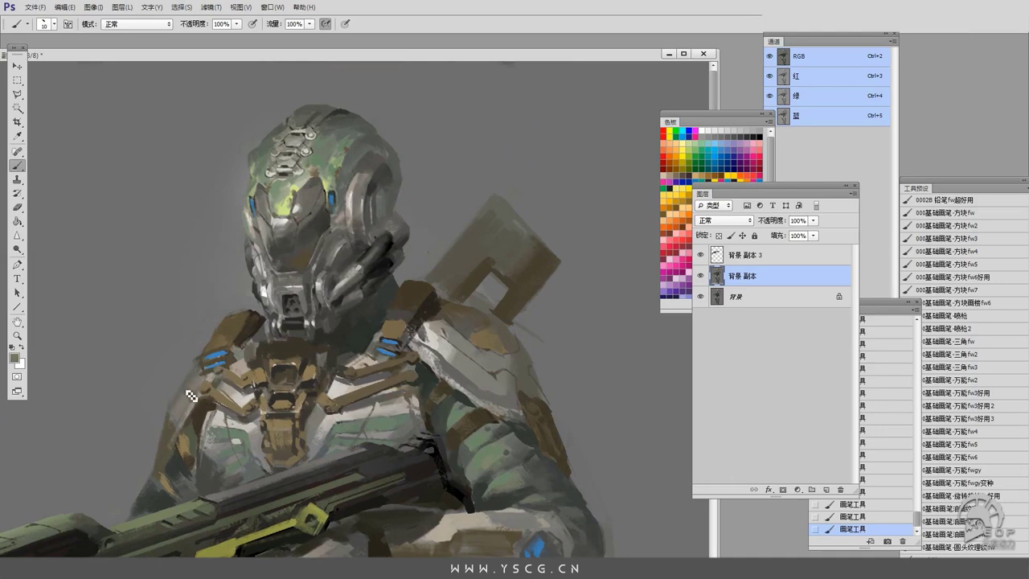
pyautogui.keyDown('alt'); pyautogui.click(252, 344); pyautogui.keyUp('alt')
pyautogui.keyDown('alt'); pyautogui.click(331, 337); pyautogui.keyUp('alt')
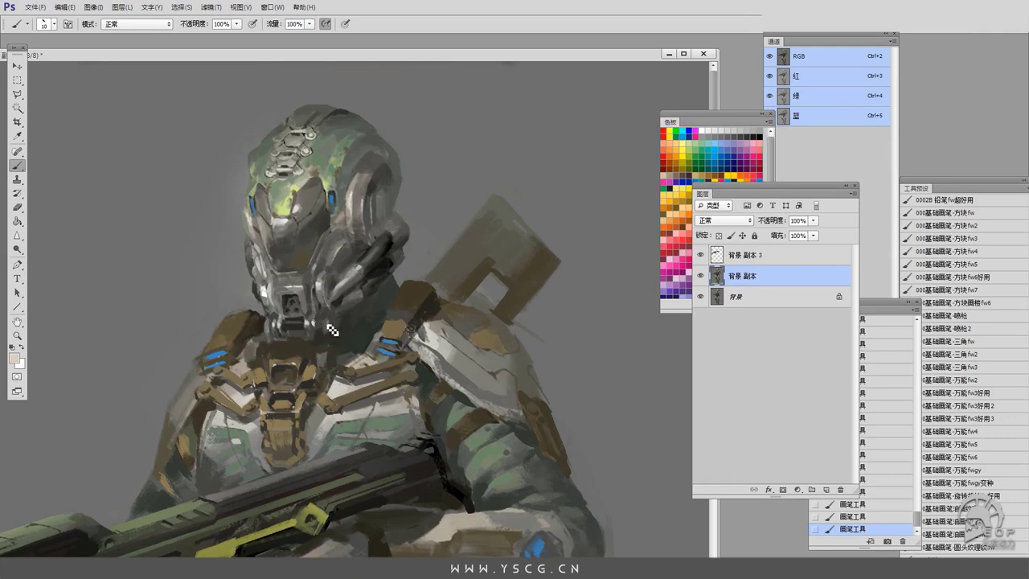
pyautogui.keyDown('alt'); pyautogui.click(338, 340); pyautogui.keyUp('alt')
pyautogui.moveTo(350, 435); pyautogui.dragTo(346, 369)
pyautogui.moveTo(467, 254); pyautogui.dragTo(423, 244)
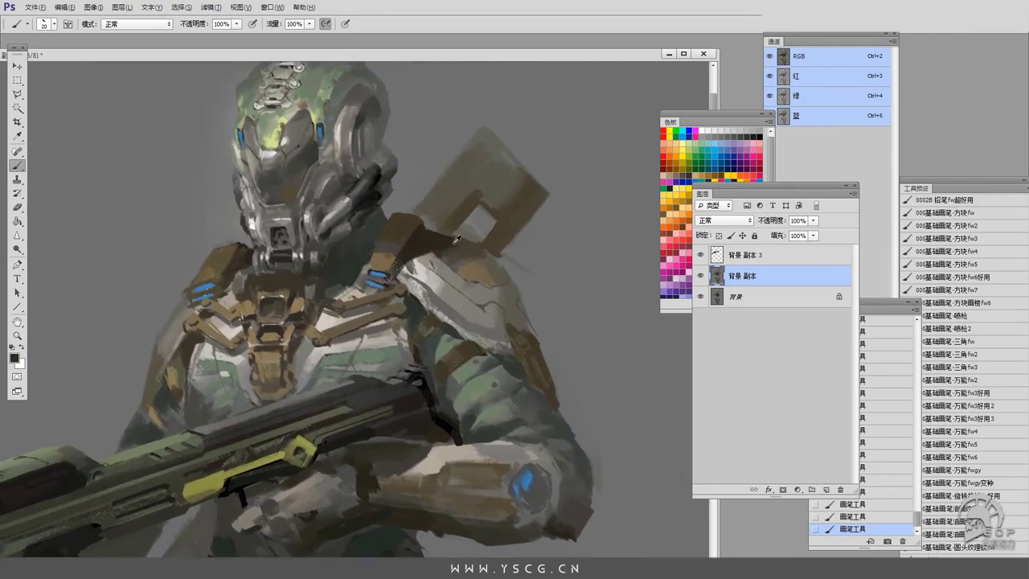
pyautogui.moveTo(346, 298); pyautogui.dragTo(370, 294)
pyautogui.moveTo(207, 352); pyautogui.dragTo(232, 348)
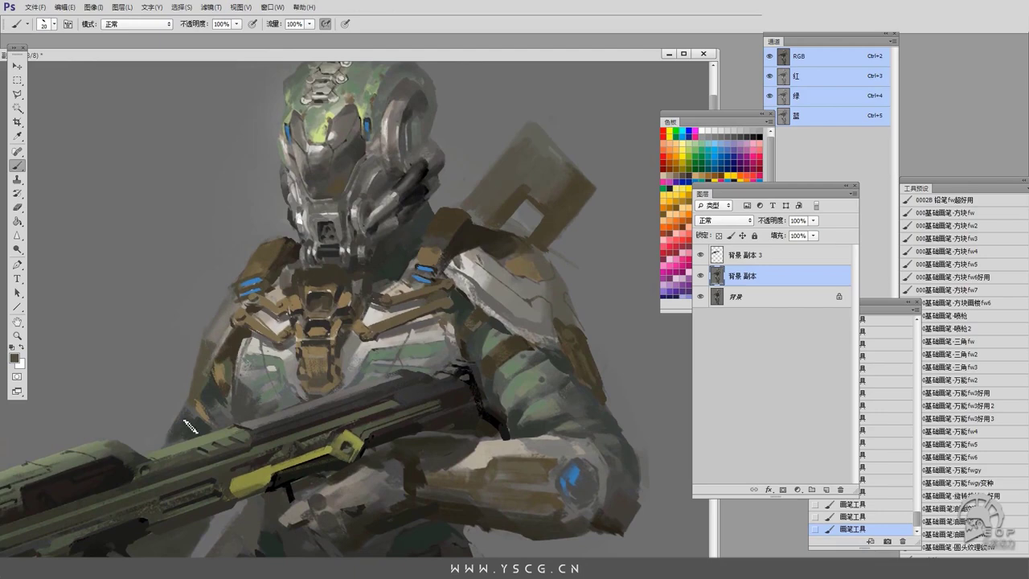
# Display the painting full screen without panels and examine how the rifle sits with the soldier's figure.
pyautogui.hotkey('ctrl', '-')
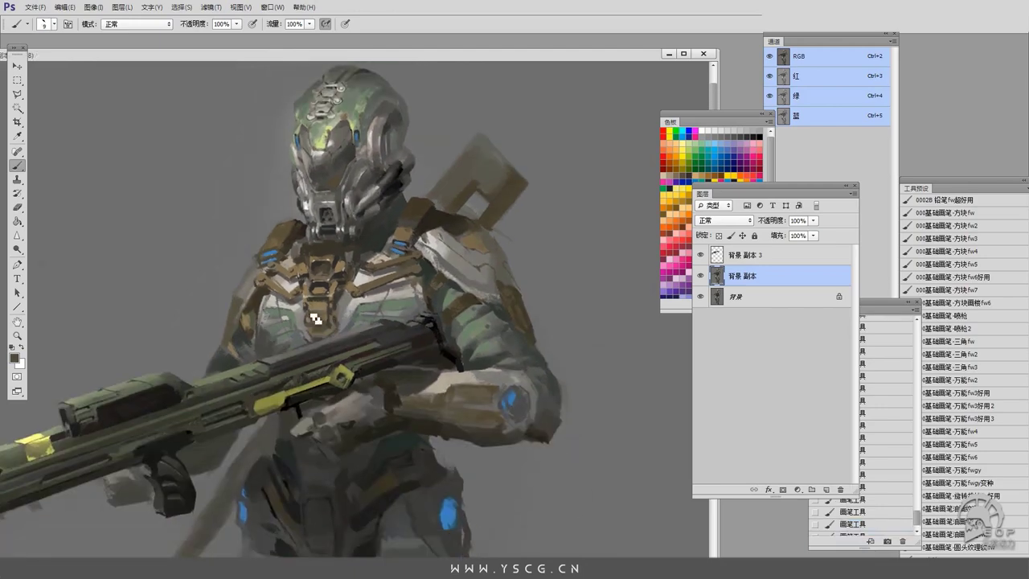
pyautogui.press('f')
pyautogui.press('f')
pyautogui.press('f')
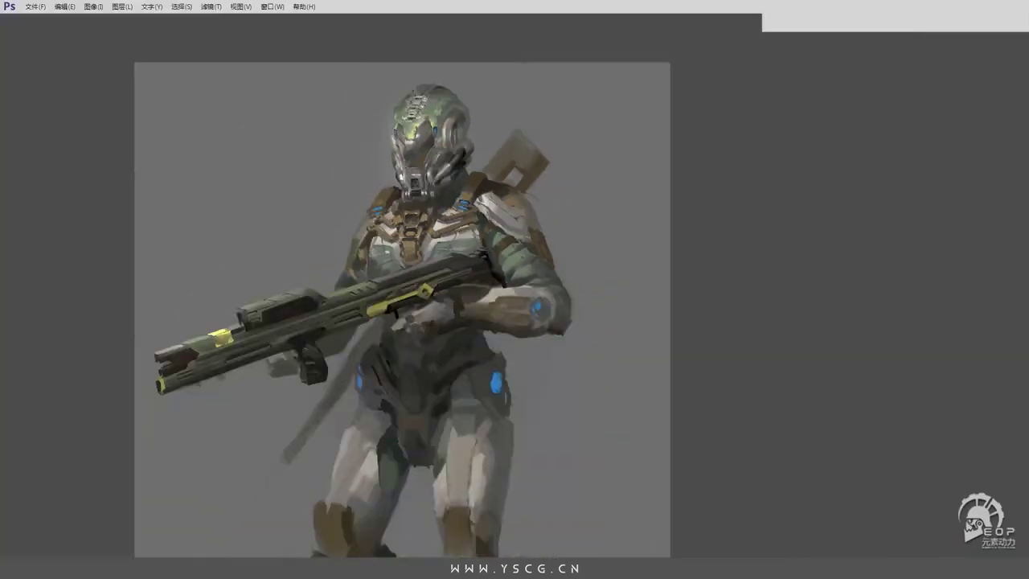
pyautogui.hotkey('ctrl', '+')
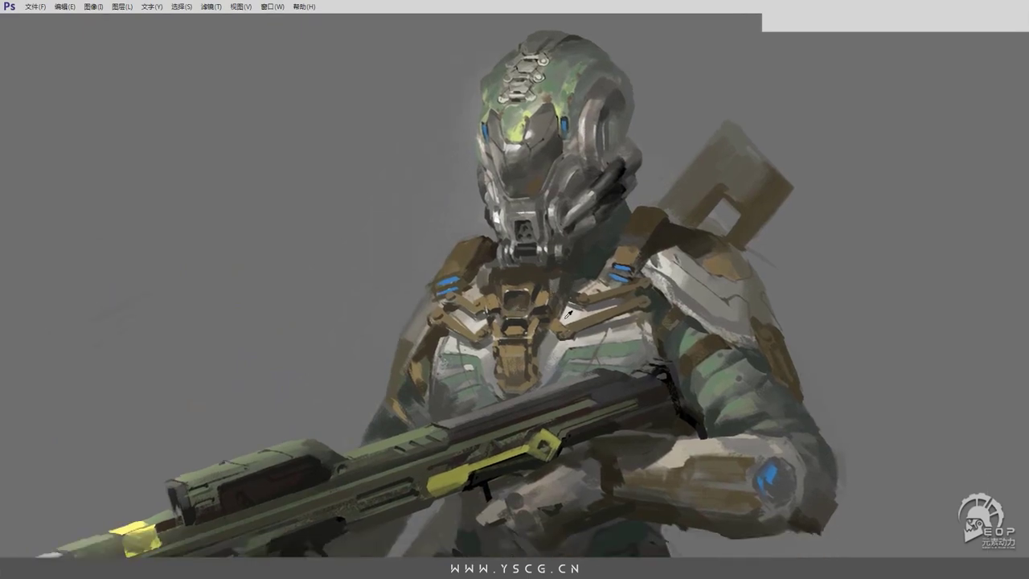
pyautogui.moveTo(499, 326)
pyautogui.mouseDown()
pyautogui.moveTo(442, 274)
pyautogui.moveTo(420, 311)
pyautogui.mouseUp()
pyautogui.moveTo(402, 378); pyautogui.dragTo(397, 297)
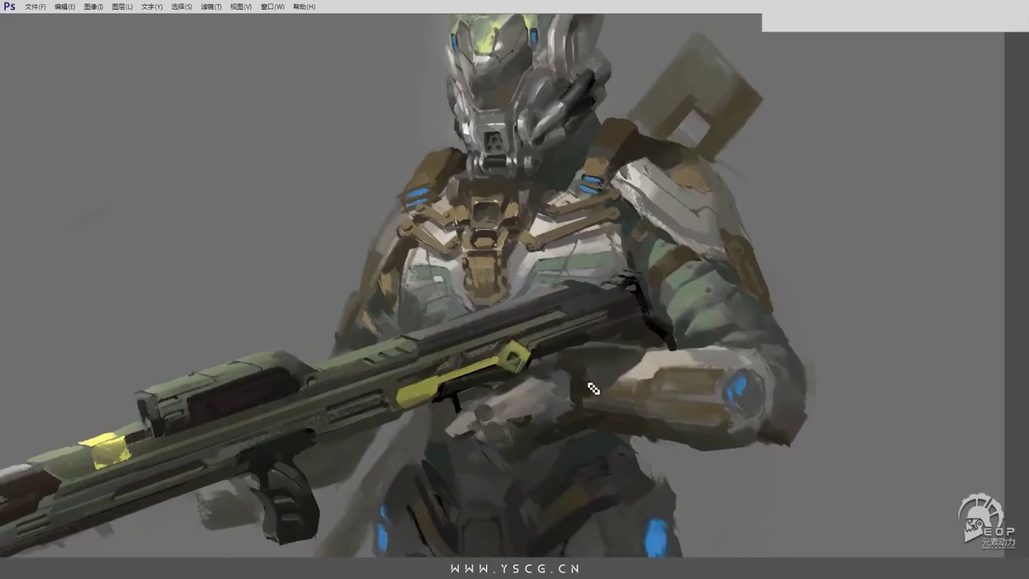
pyautogui.hotkey('ctrl', '-')
pyautogui.press('Tab')
pyautogui.press('f')
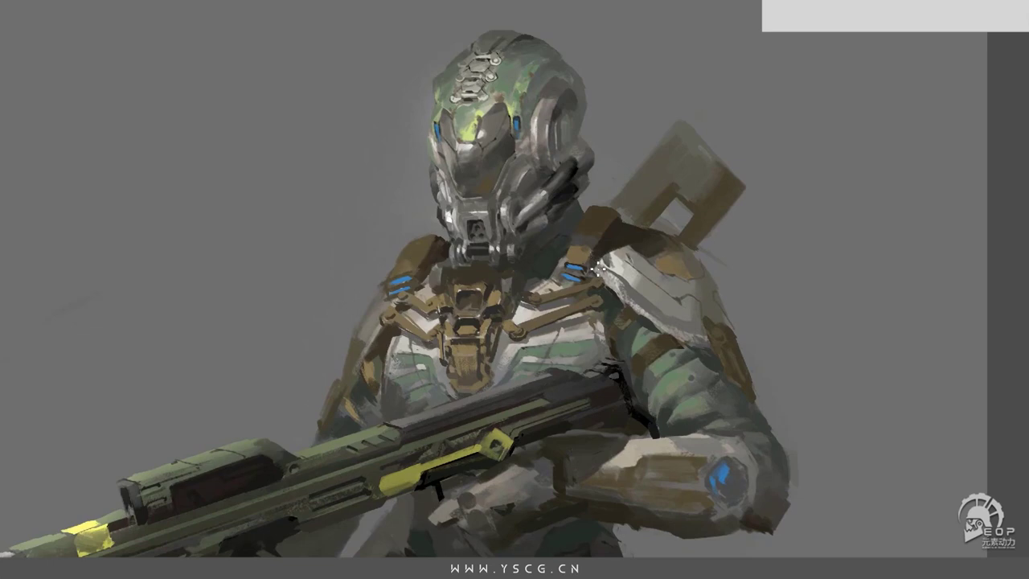
# Paint grey mechanical connectors between the harness strut and the shoulder plate, and round grey fittings on both sides of the collar.
pyautogui.moveTo(599, 267)
pyautogui.mouseDown()
pyautogui.moveTo(584, 211)
pyautogui.moveTo(592, 236)
pyautogui.mouseUp()
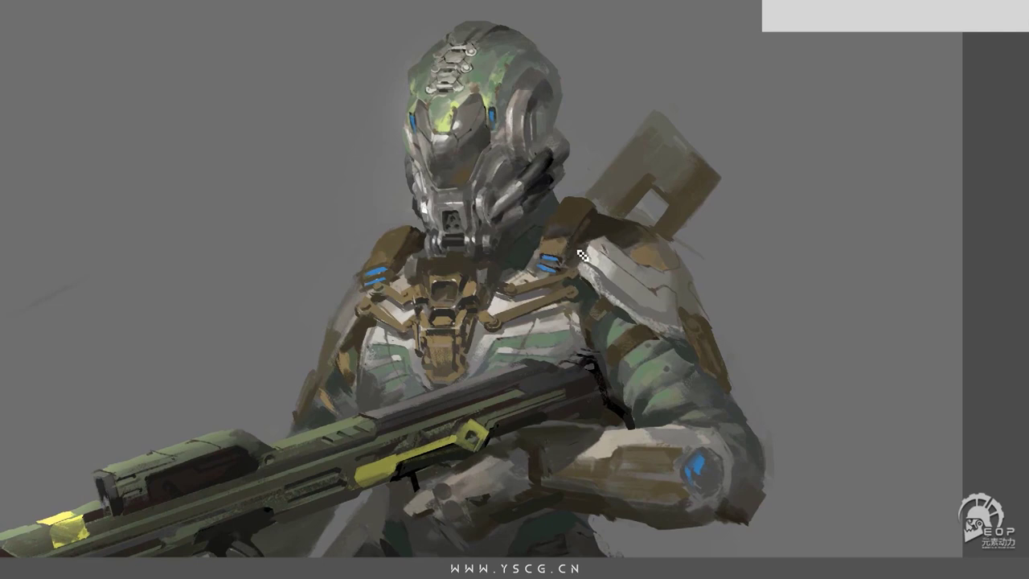
pyautogui.moveTo(570, 266); pyautogui.dragTo(546, 285)
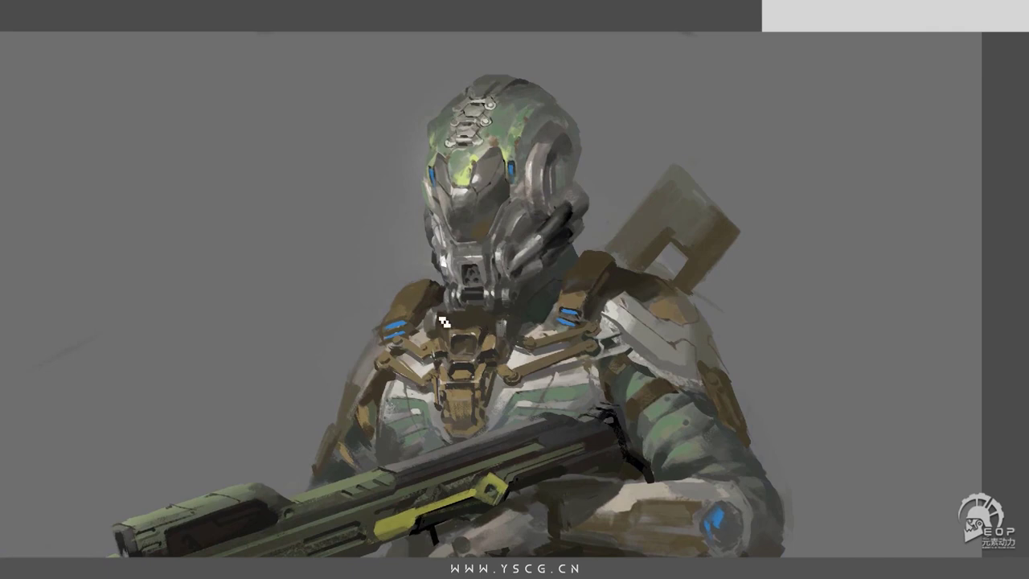
pyautogui.scroll(1, 505, 331)
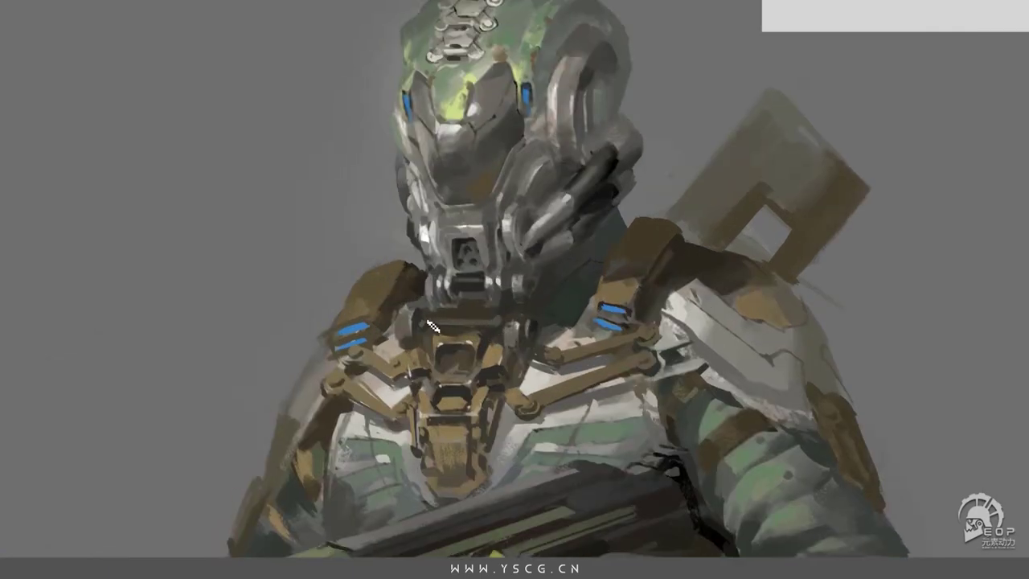
pyautogui.moveTo(505, 331); pyautogui.dragTo(508, 340)
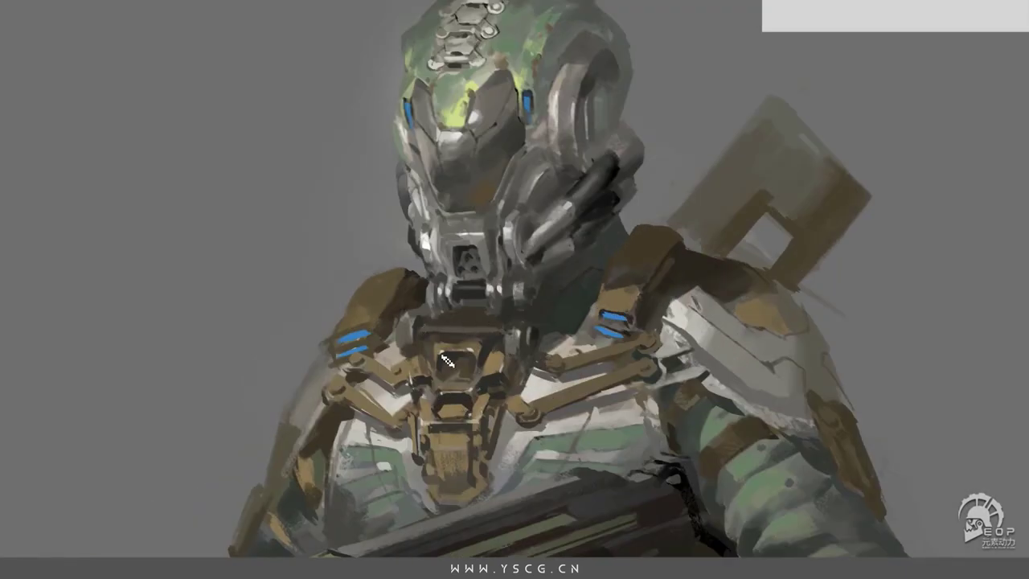
# Detail the centre of the chest harness with a sharper recessed box, round bolts and darker collar edges.
pyautogui.scroll(-1, 446, 361)
pyautogui.scroll(-1, 481, 334)
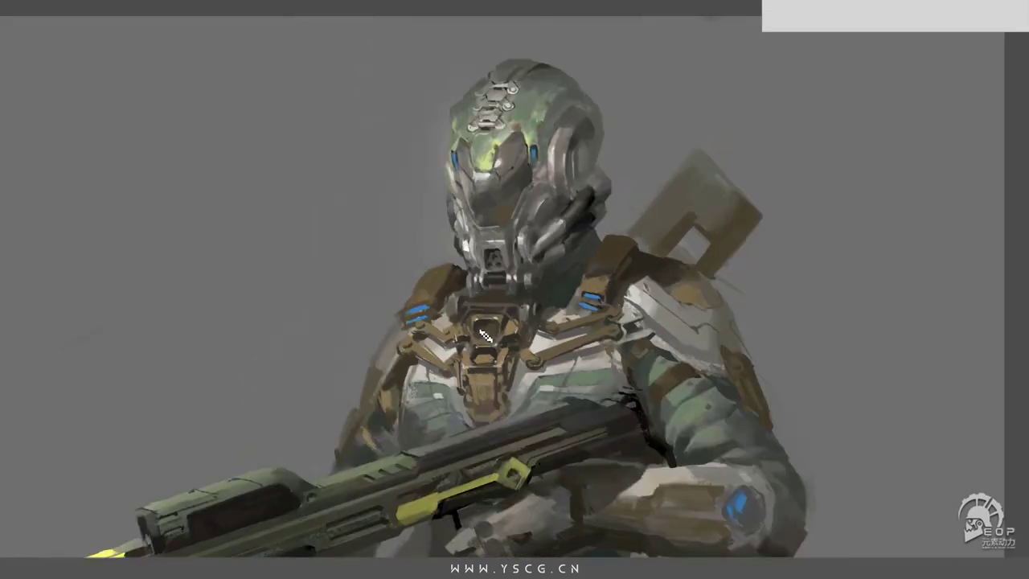
pyautogui.scroll(1, 485, 334)
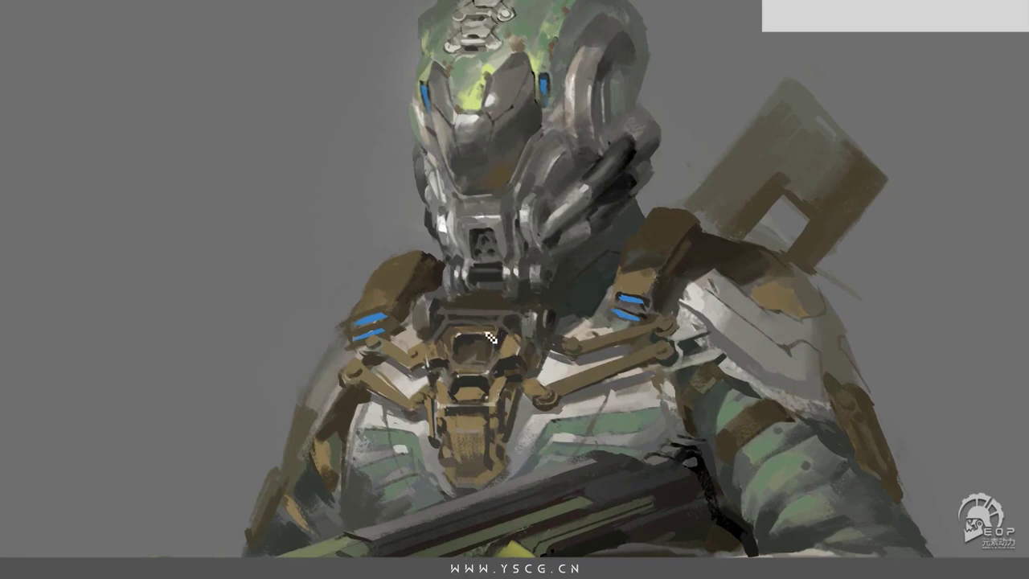
pyautogui.scroll(-2, 491, 338)
pyautogui.scroll(2, 525, 292)
pyautogui.moveTo(471, 277); pyautogui.dragTo(425, 281)
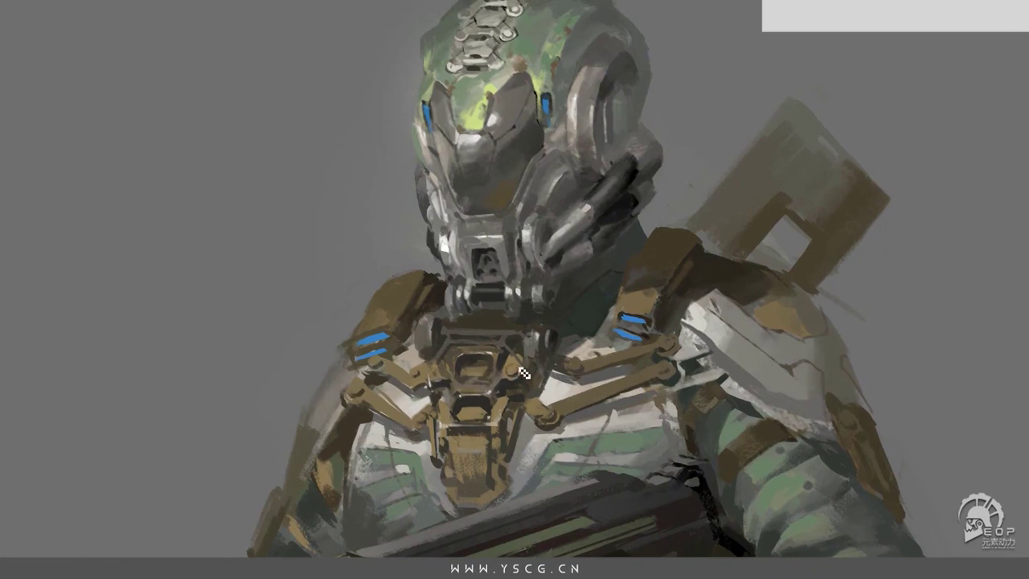
pyautogui.moveTo(465, 370); pyautogui.dragTo(460, 351)
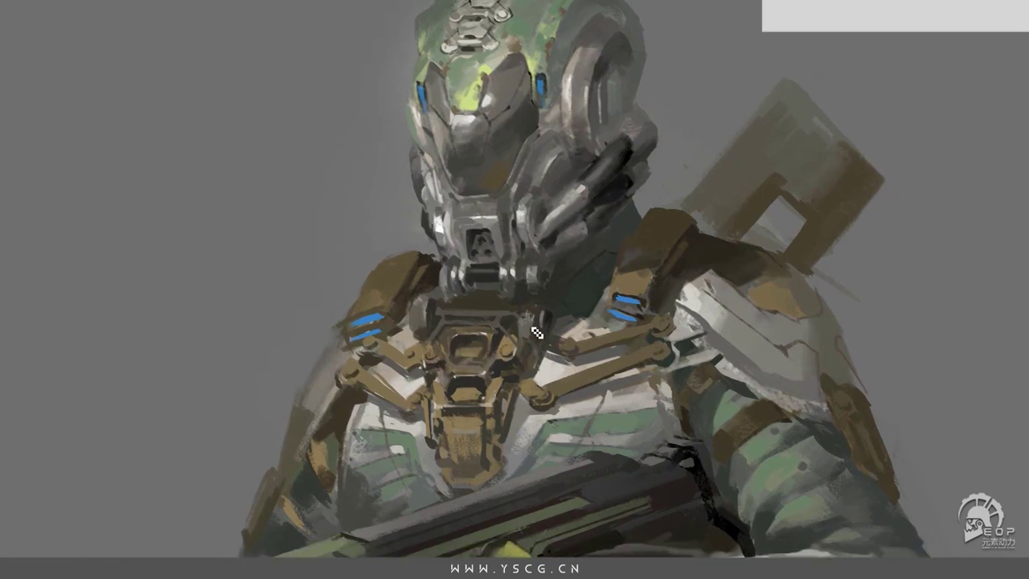
pyautogui.moveTo(533, 356); pyautogui.dragTo(508, 381)
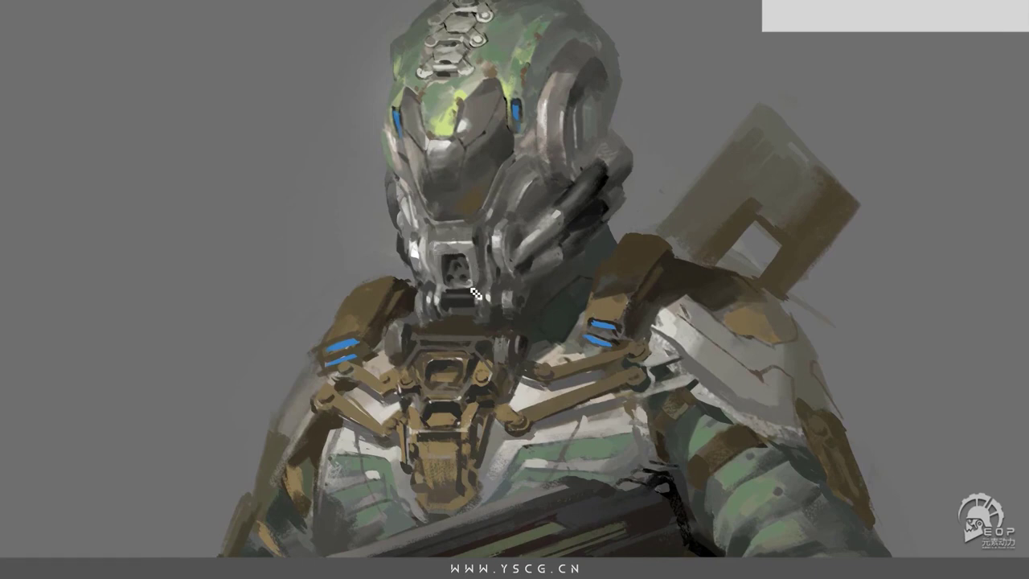
pyautogui.moveTo(484, 252); pyautogui.dragTo(481, 183)
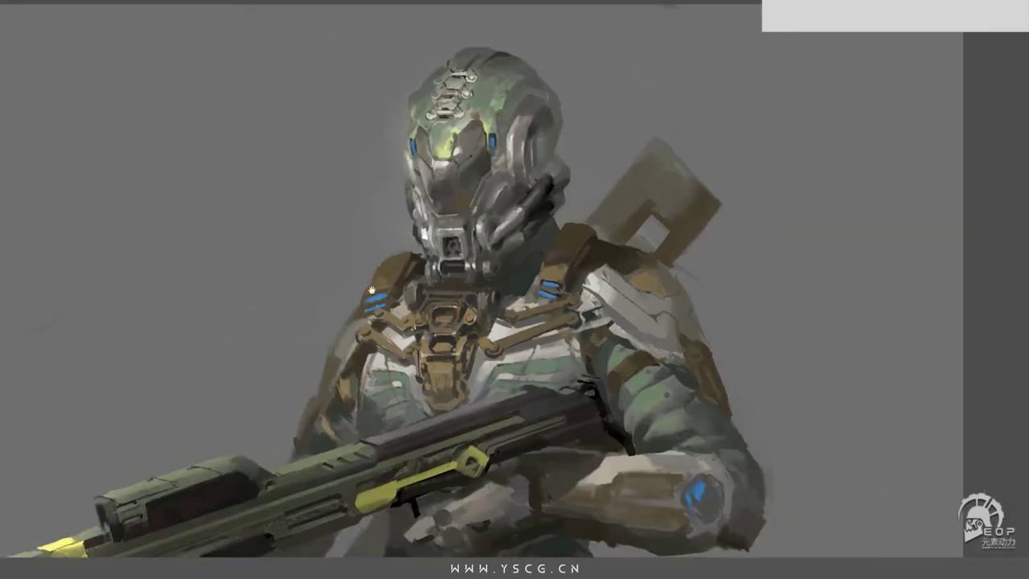
# Refine the brown strap on the soldier's upper arm with a small buckle, and deepen the dark tones around the armpit.
pyautogui.hotkey('ctrl', '-')
pyautogui.scroll(-1, 414, 247)
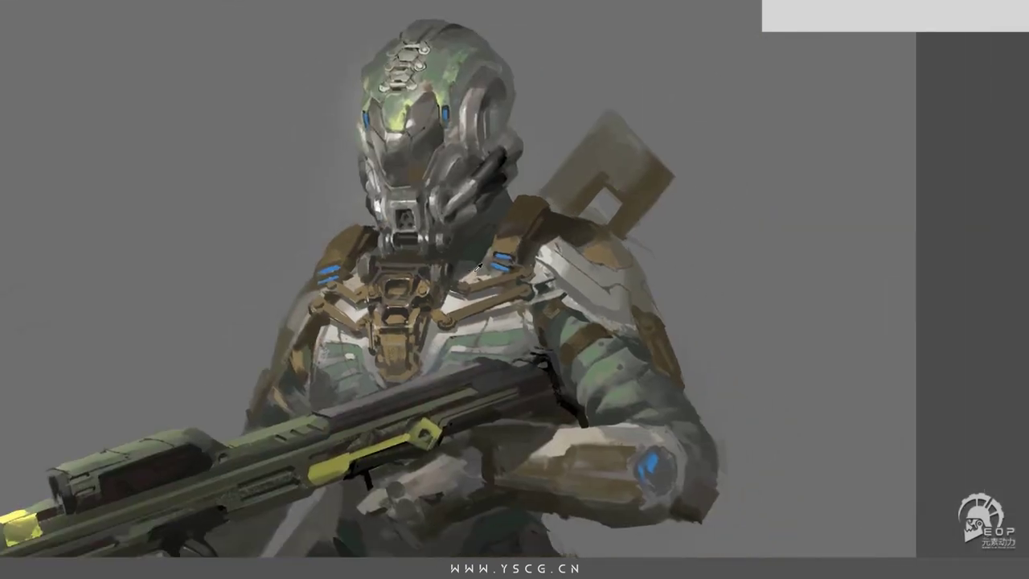
pyautogui.scroll(-1, 444, 337)
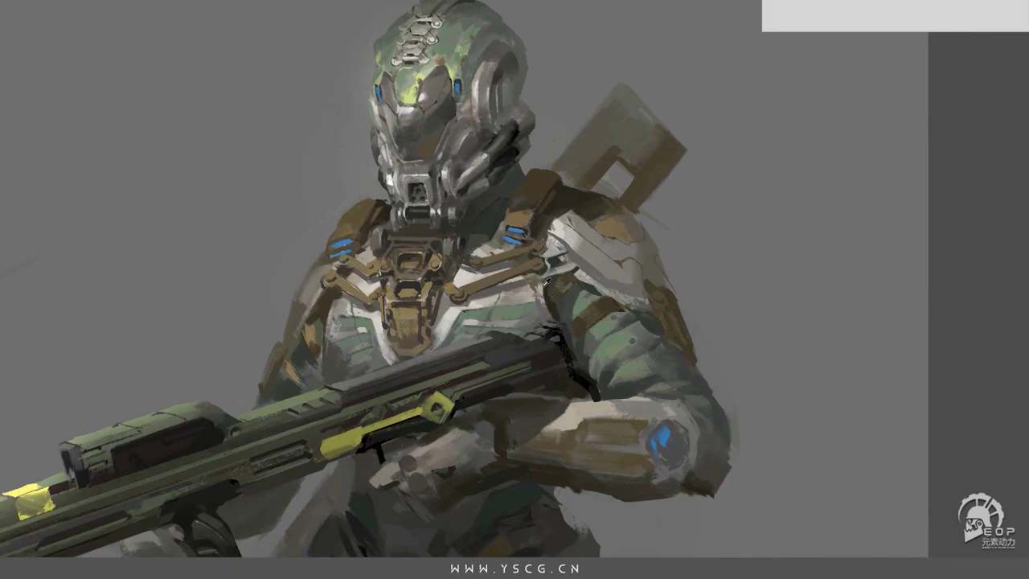
pyautogui.hscroll(1, 568, 346)
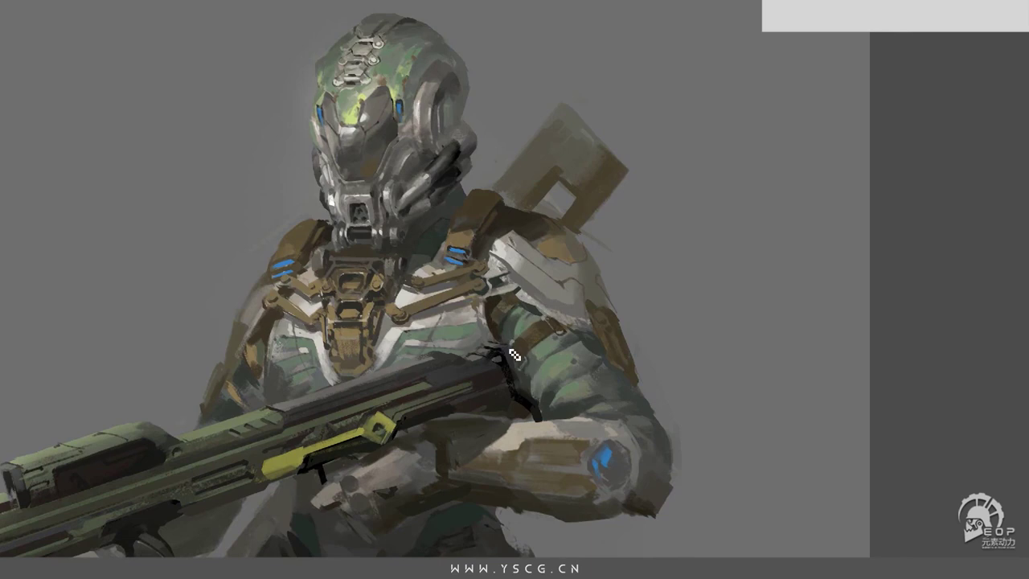
pyautogui.moveTo(515, 354); pyautogui.dragTo(540, 306)
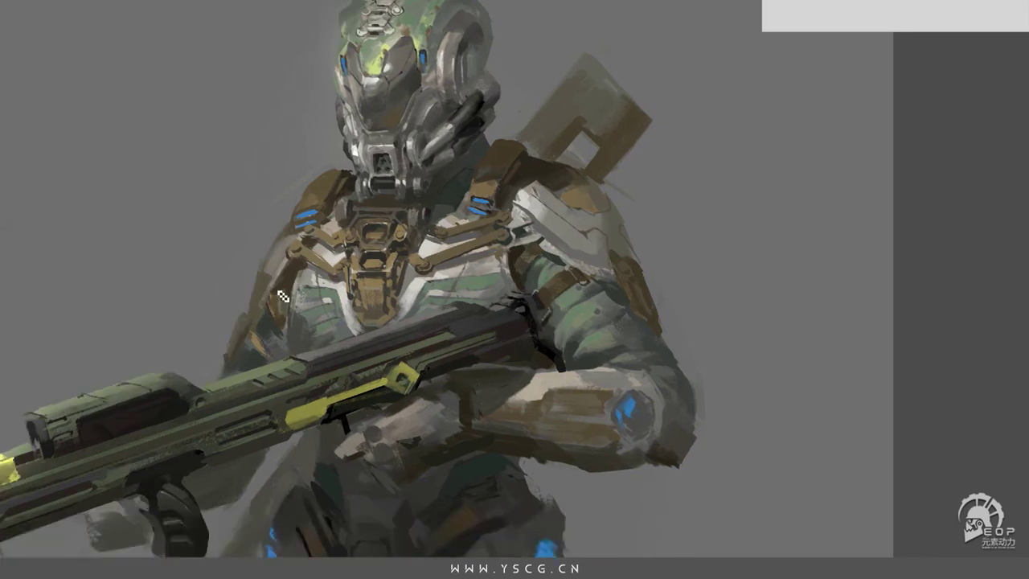
pyautogui.moveTo(280, 292); pyautogui.dragTo(306, 242)
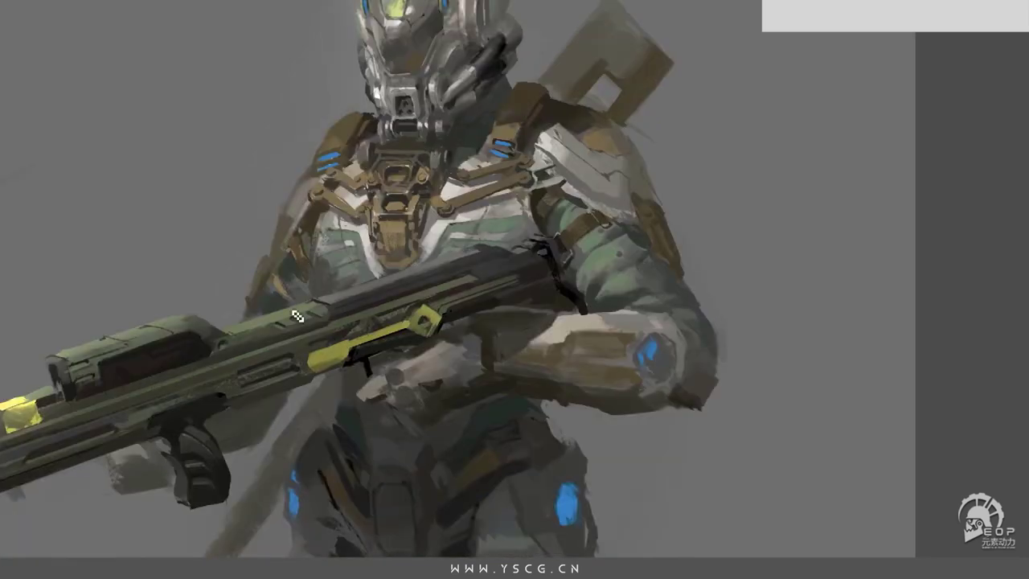
# Refine the pale chest panels above the rifle and the lower edge and seams of the light shoulder plate.
pyautogui.moveTo(298, 316)
pyautogui.mouseDown()
pyautogui.moveTo(334, 372)
pyautogui.moveTo(390, 325)
pyautogui.mouseUp()
pyautogui.moveTo(499, 294); pyautogui.dragTo(441, 307)
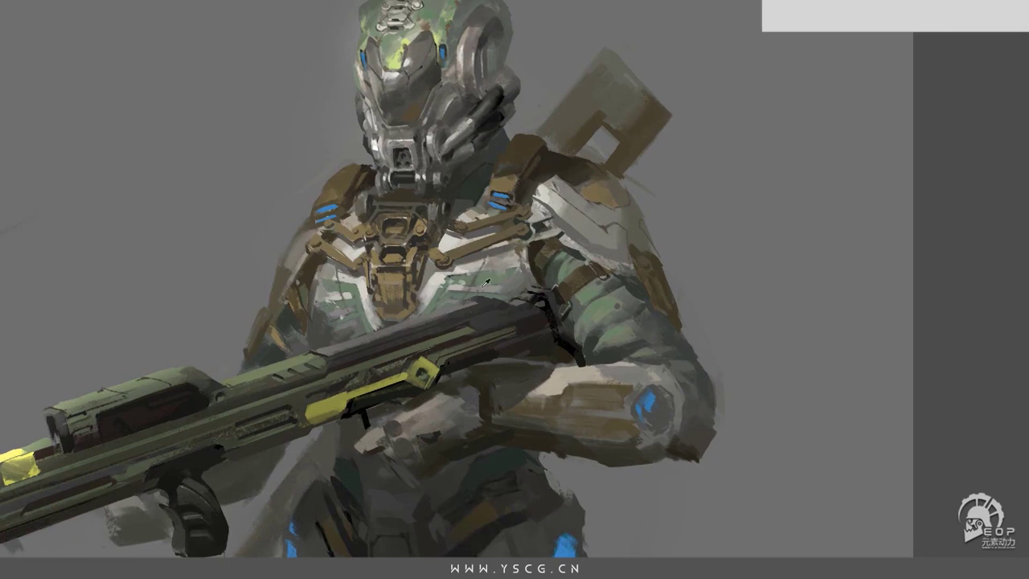
pyautogui.moveTo(421, 293); pyautogui.dragTo(332, 342)
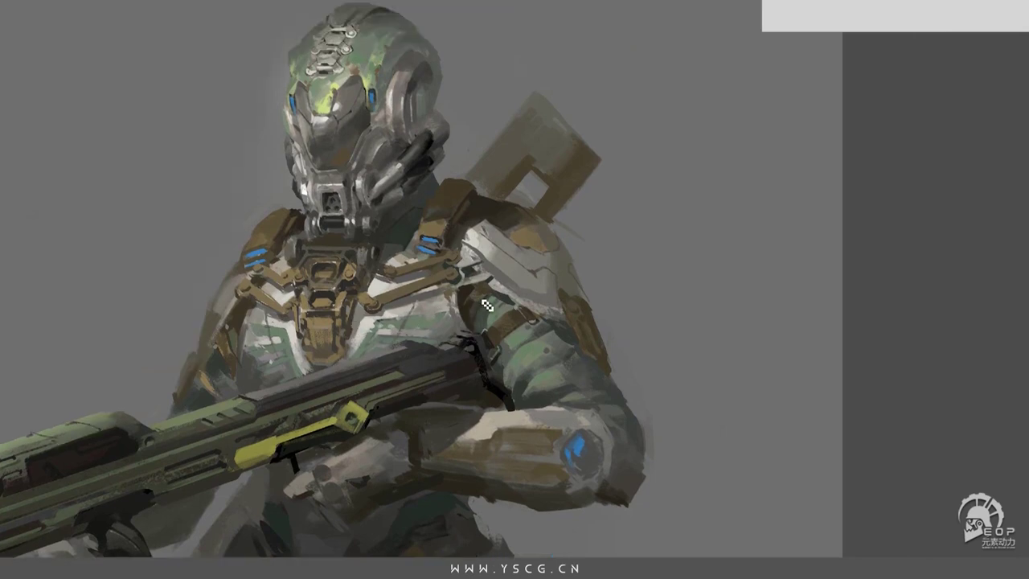
pyautogui.moveTo(393, 275); pyautogui.dragTo(338, 254)
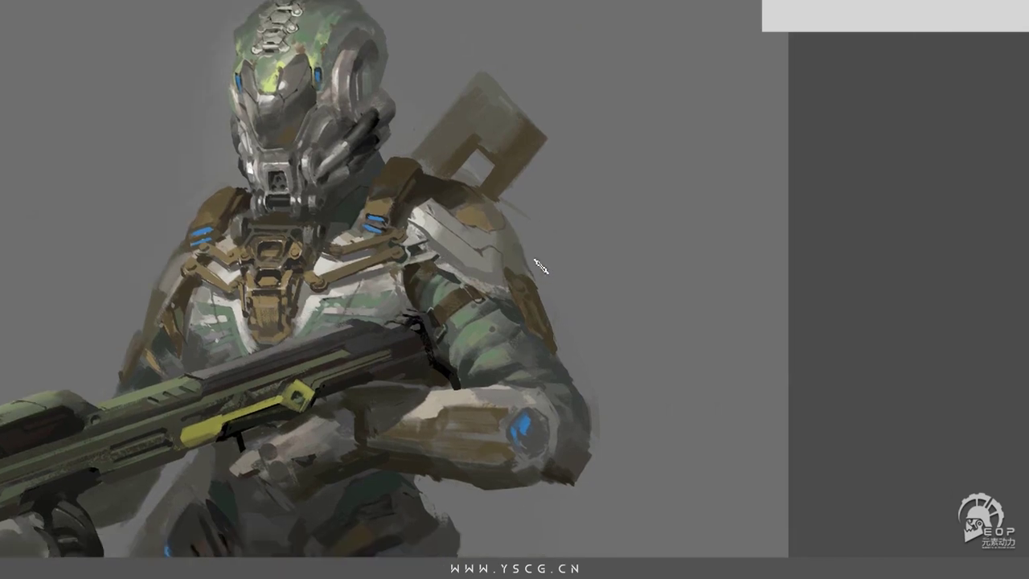
pyautogui.moveTo(540, 267); pyautogui.dragTo(540, 275)
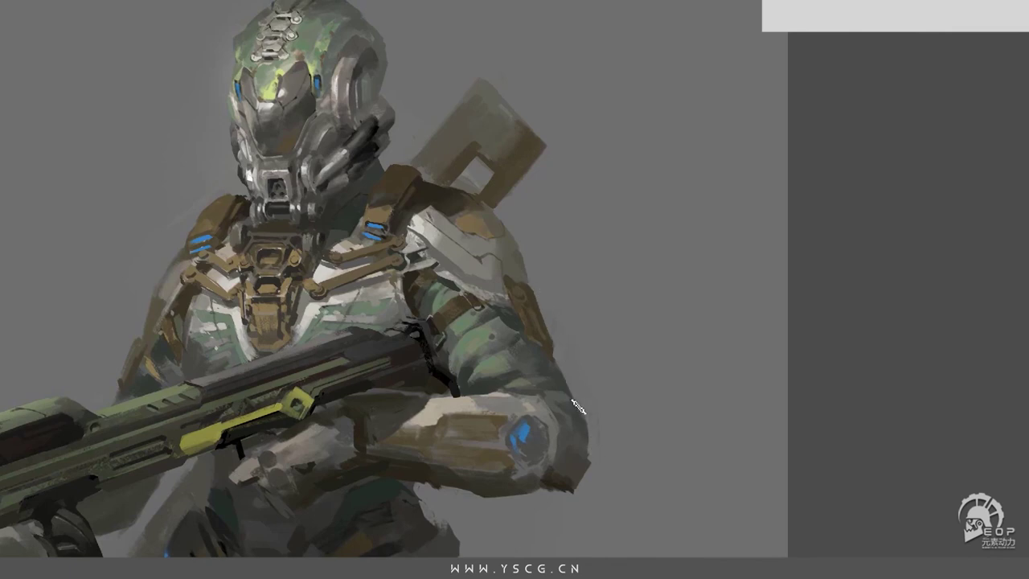
# Touch up the jaw, neck and collar areas with grey, dark green and olive tones, undoing unwanted strokes.
pyautogui.moveTo(611, 394); pyautogui.dragTo(724, 385)
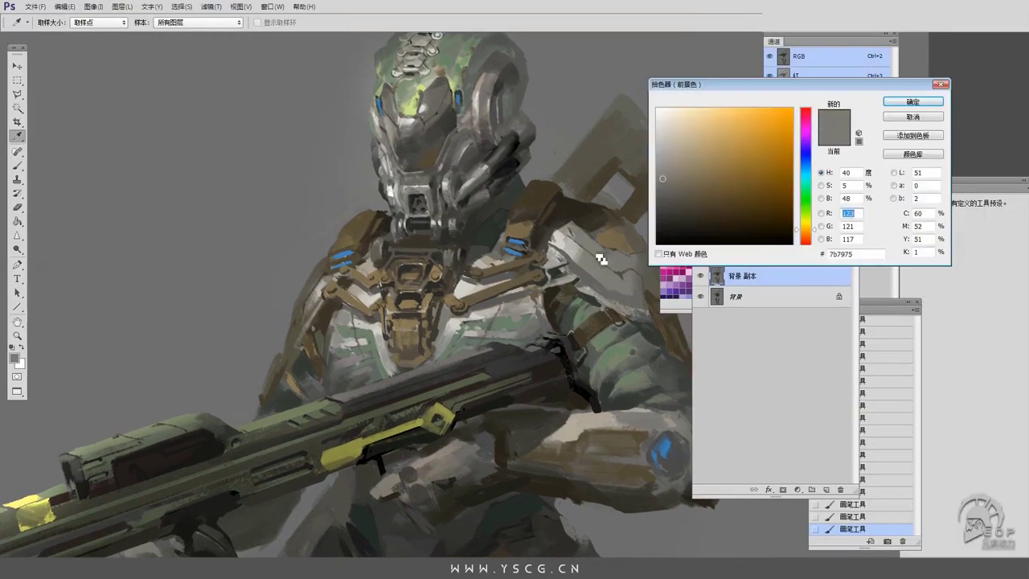
pyautogui.press('Return')
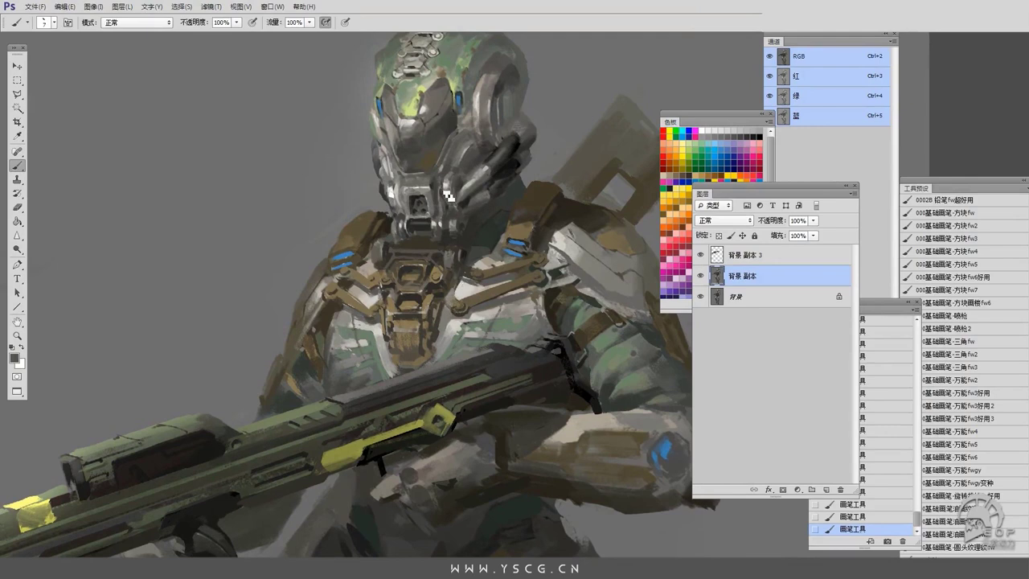
pyautogui.moveTo(450, 188); pyautogui.dragTo(408, 248)
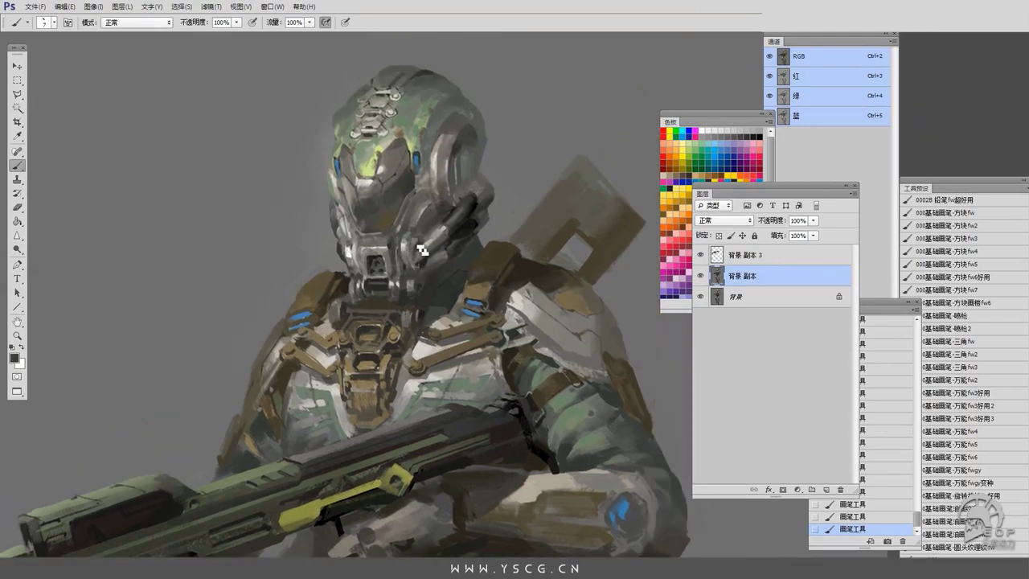
pyautogui.keyDown('alt'); pyautogui.click(349, 259); pyautogui.keyUp('alt')
pyautogui.keyDown('alt'); pyautogui.click(423, 241); pyautogui.keyUp('alt')
pyautogui.hotkey('ctrl', 'z')
pyautogui.keyDown('alt'); pyautogui.click(409, 308); pyautogui.keyUp('alt')
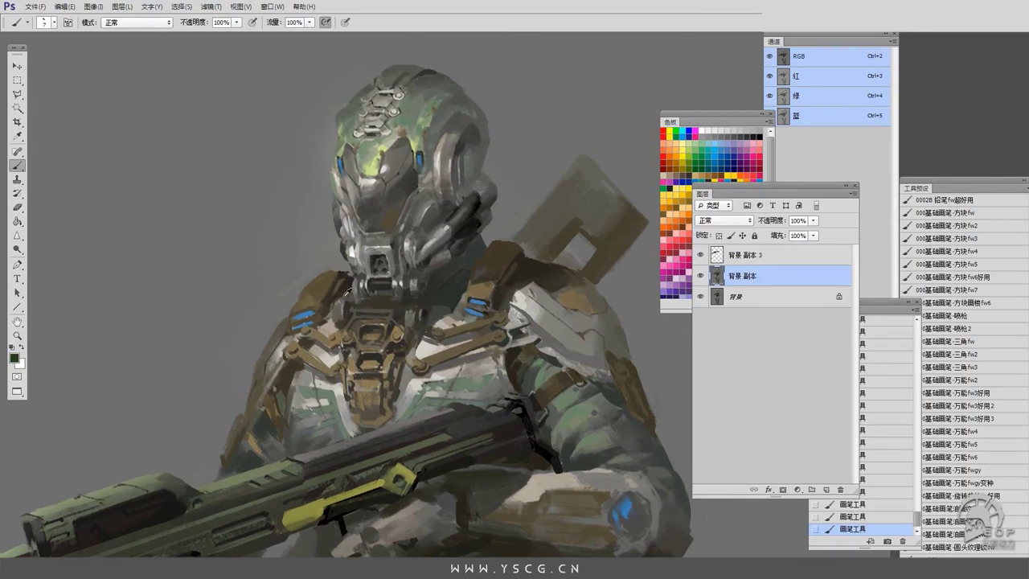
pyautogui.keyDown('alt'); pyautogui.click(479, 280); pyautogui.keyUp('alt')
pyautogui.press(']')
pyautogui.press(']')
pyautogui.hotkey('ctrl', 'z')
pyautogui.keyDown('alt'); pyautogui.click(412, 367); pyautogui.keyUp('alt')
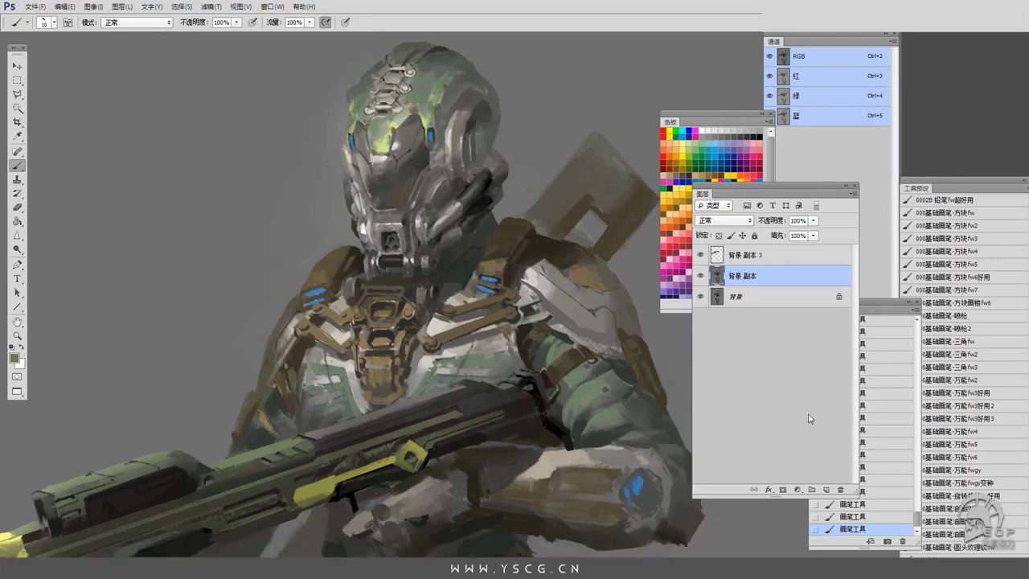
# Switch to a different brush and, in full-screen view, draw thin dark panel seams across the helmet's faceplate.
pyautogui.scroll(2, 483, 241)
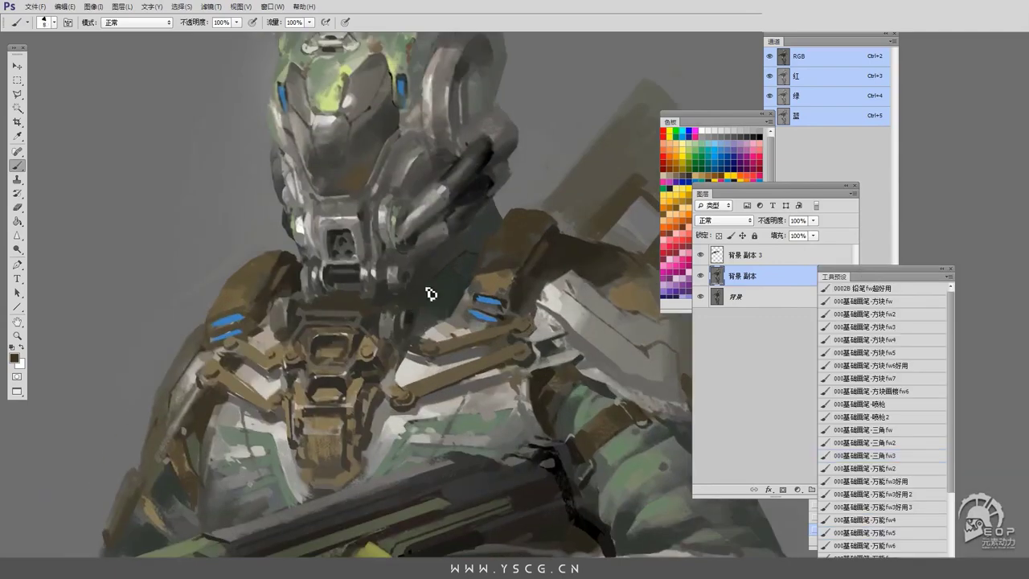
pyautogui.press('f')
pyautogui.moveTo(466, 367); pyautogui.dragTo(533, 356)
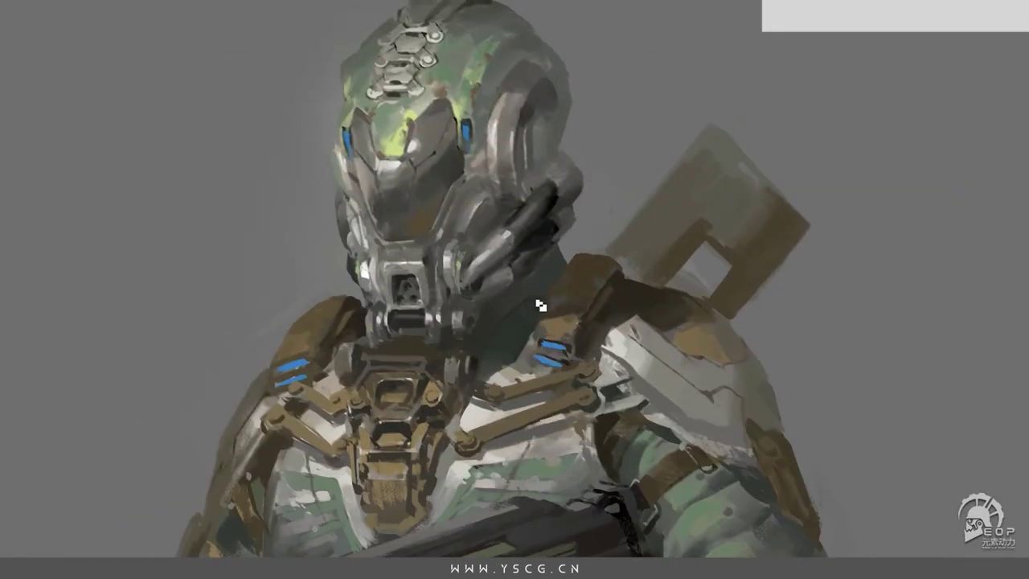
pyautogui.scroll(2, 552, 306)
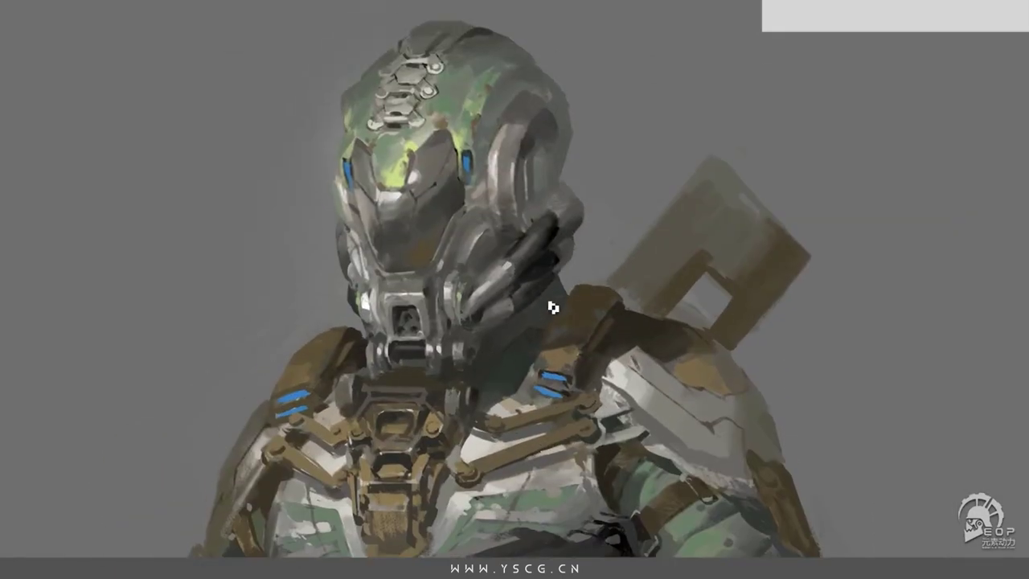
pyautogui.scroll(4, 566, 277)
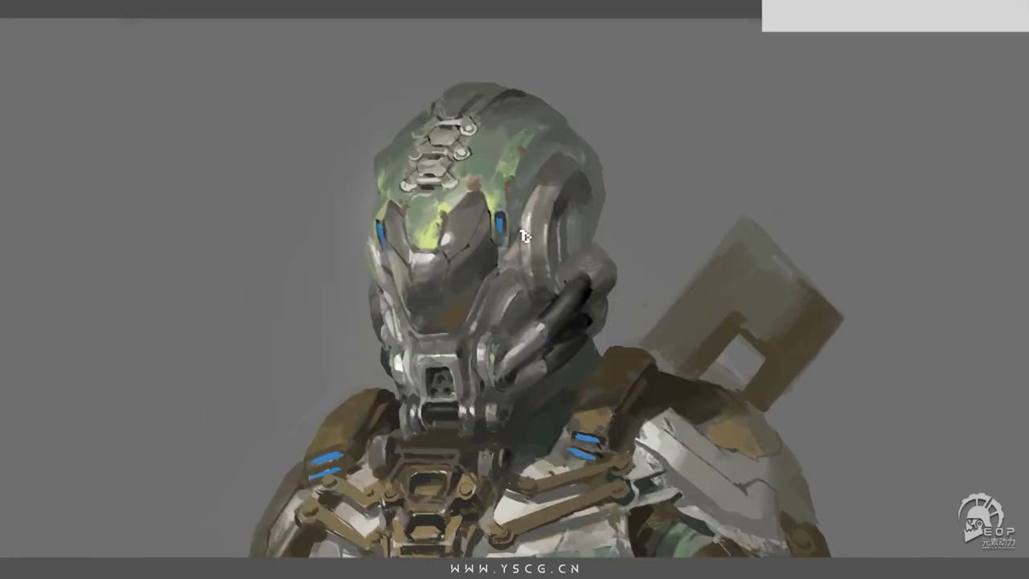
pyautogui.scroll(-3, 533, 202)
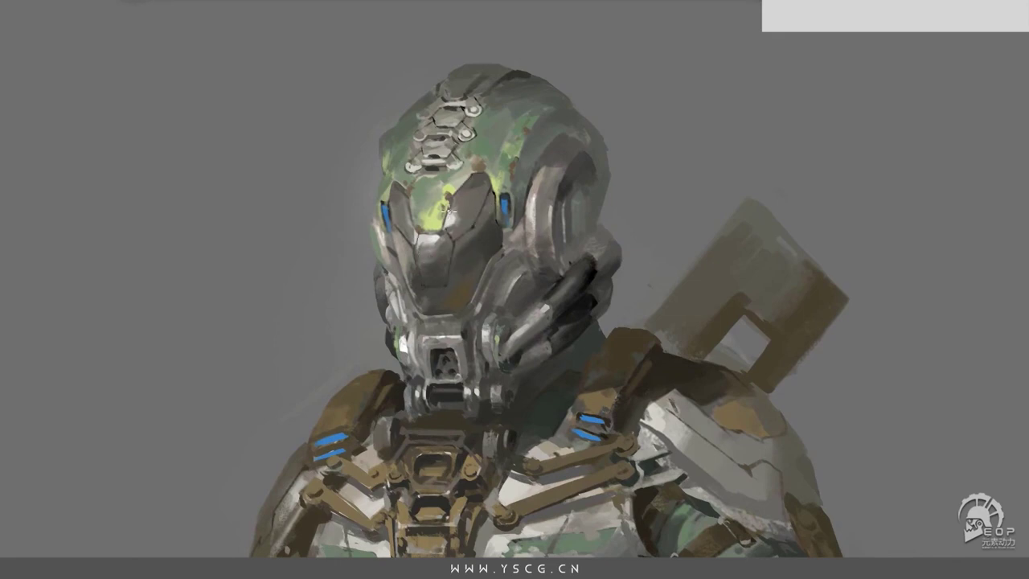
pyautogui.scroll(3, 463, 167)
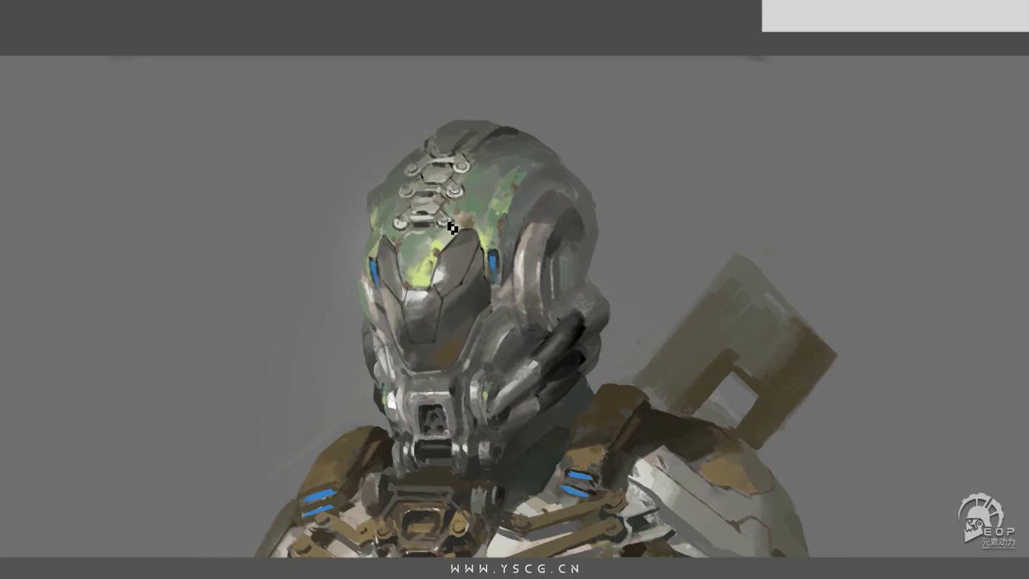
# Sharpen the outline of the faceplate's central panel and shade the surrounding visor panels with metallic lights and darks.
pyautogui.hotkey('ctrl', '+')
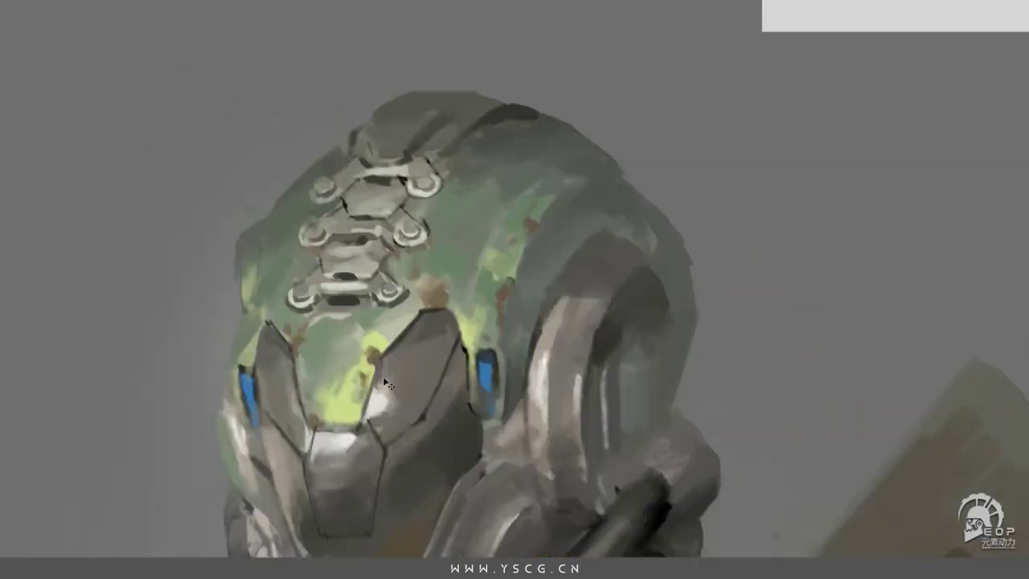
pyautogui.moveTo(415, 346); pyautogui.dragTo(489, 217)
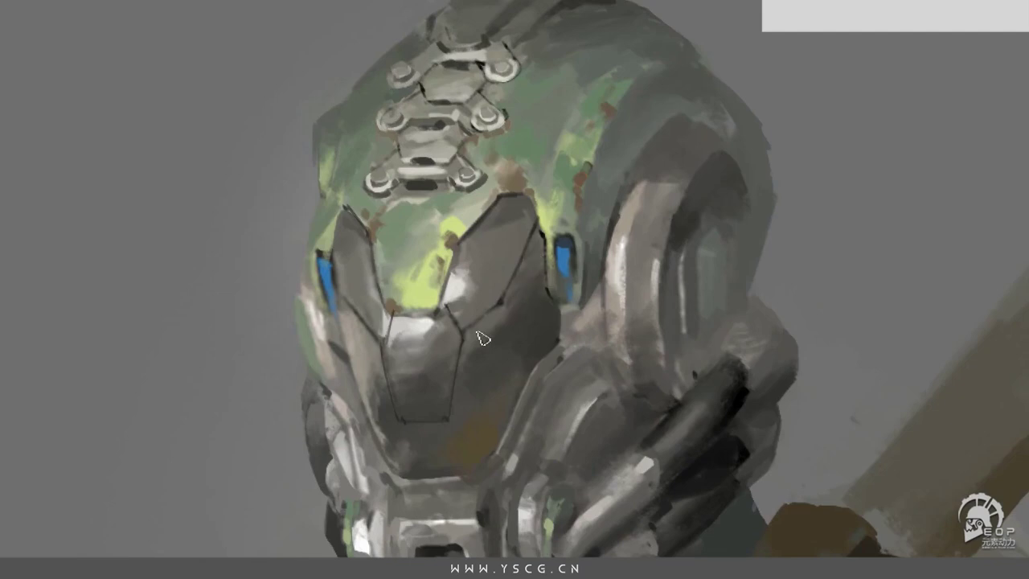
pyautogui.hotkey('ctrl', '-')
pyautogui.hotkey('ctrl', '+')
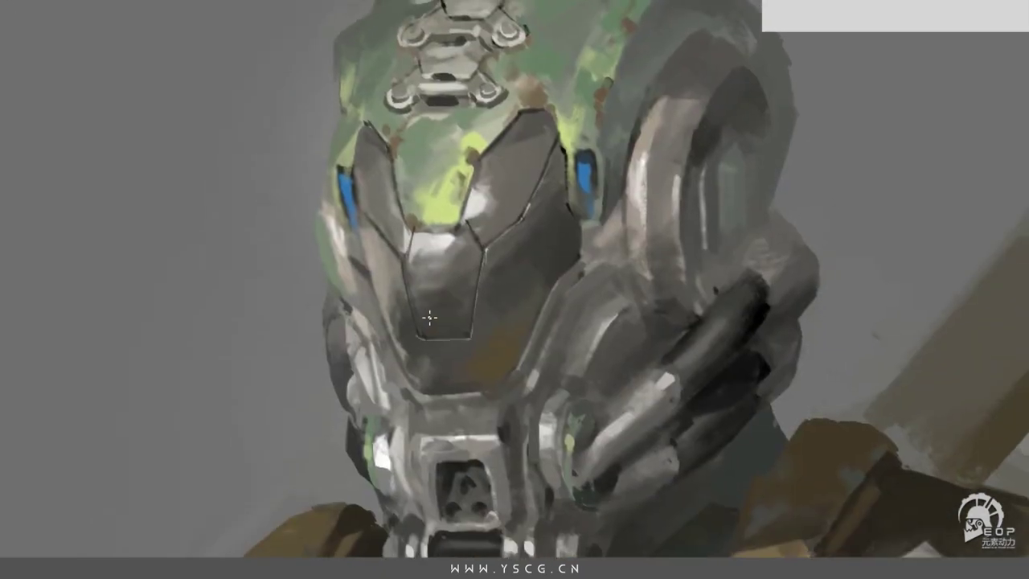
pyautogui.hotkey('ctrl', '-')
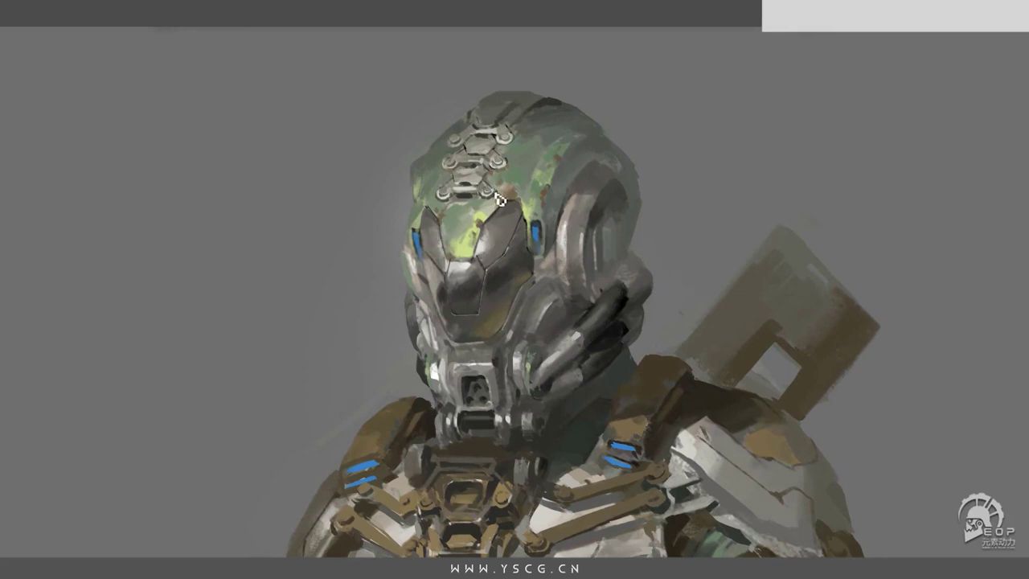
# Outline the cheek plate and paint a row of vertical vent slots into the helmet's round ear piece.
pyautogui.scroll(-1, 423, 205)
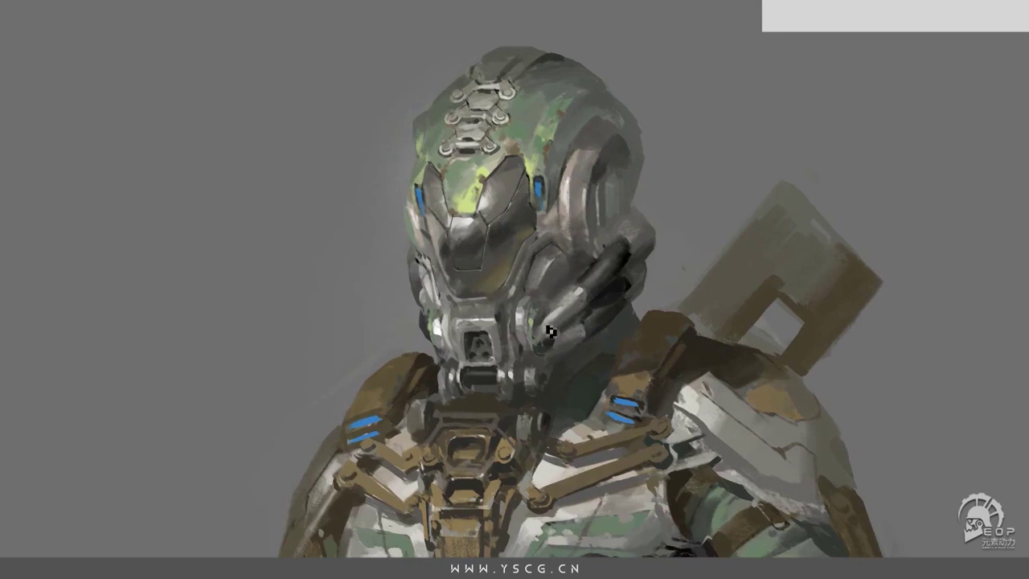
pyautogui.scroll(1, 548, 272)
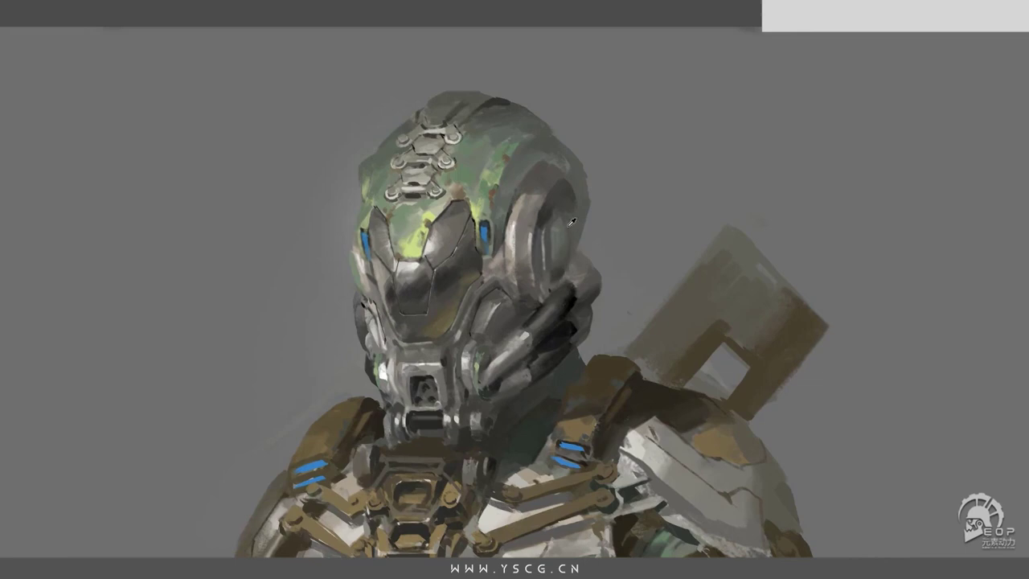
pyautogui.scroll(1, 560, 276)
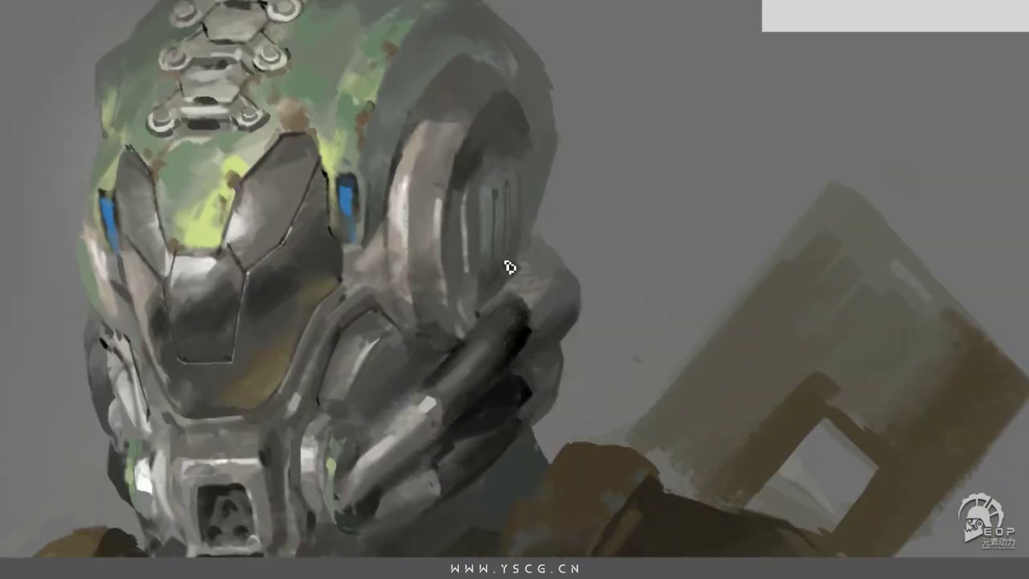
pyautogui.scroll(-1, 483, 241)
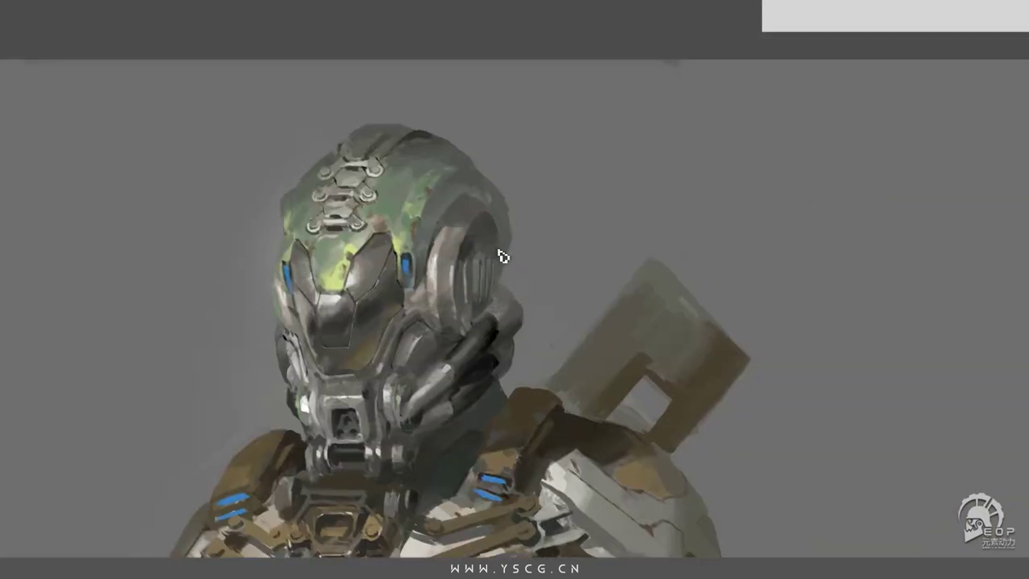
pyautogui.moveTo(510, 266); pyautogui.dragTo(492, 210)
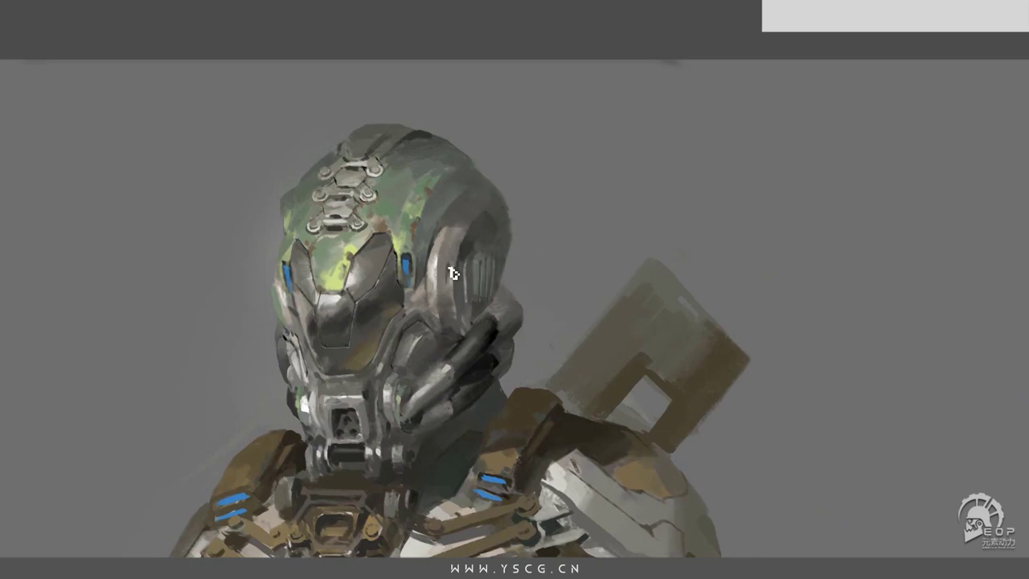
pyautogui.scroll(-1, 471, 299)
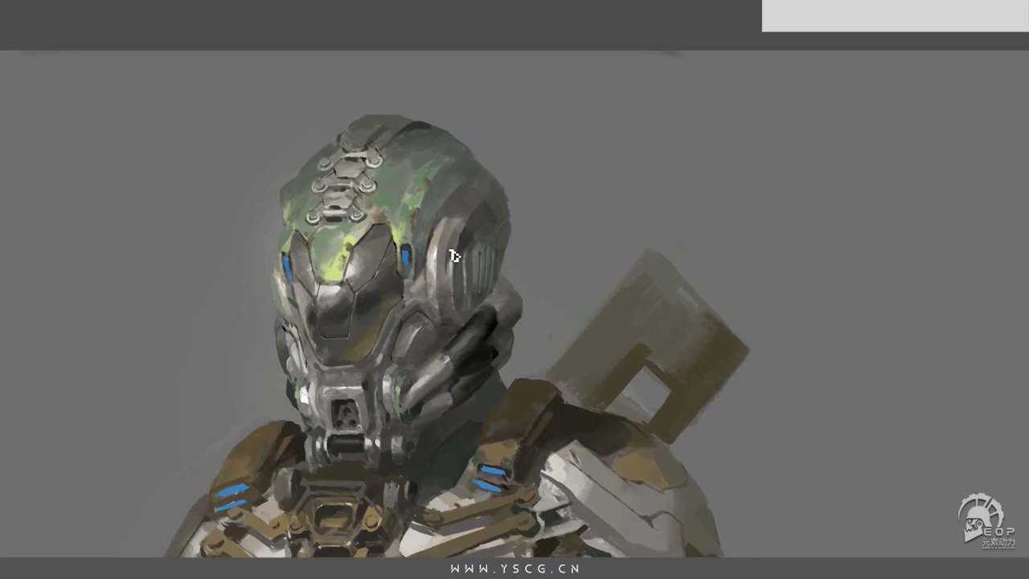
# Add a light rim to the end of the dark tube behind the cheek and paint round holes on the cheek plate.
pyautogui.scroll(5, 486, 311)
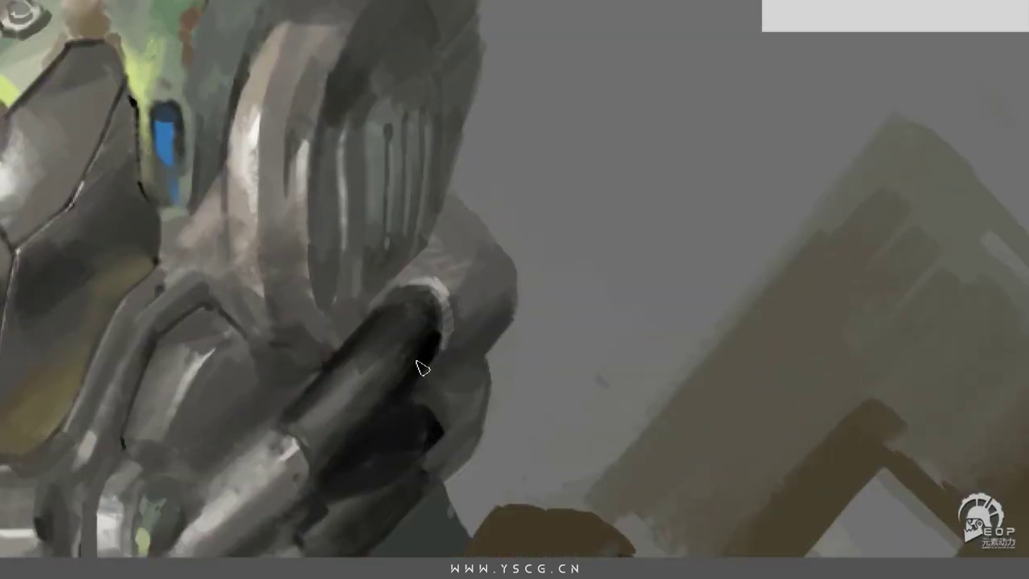
pyautogui.scroll(-5, 434, 277)
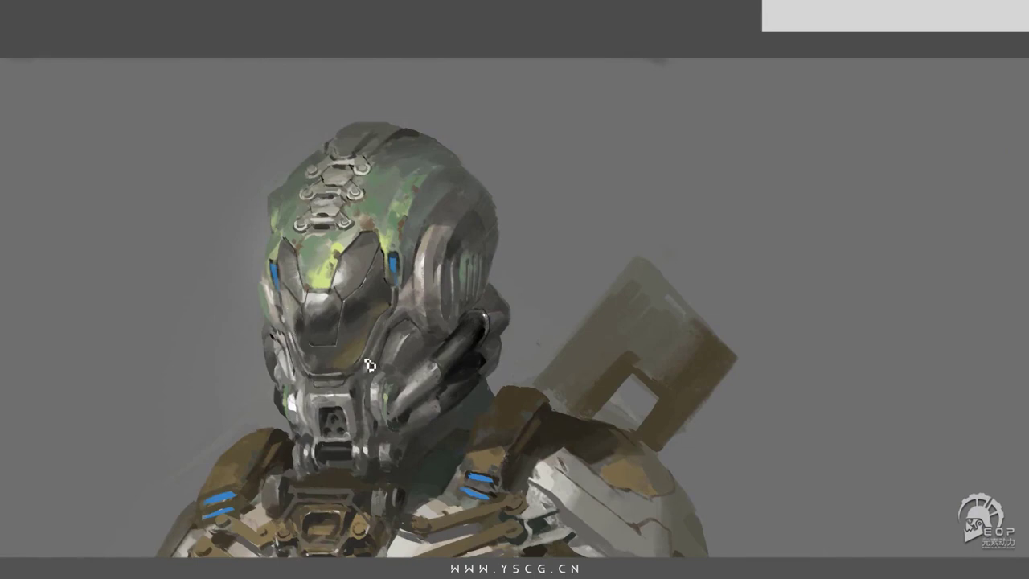
pyautogui.scroll(-2, 385, 331)
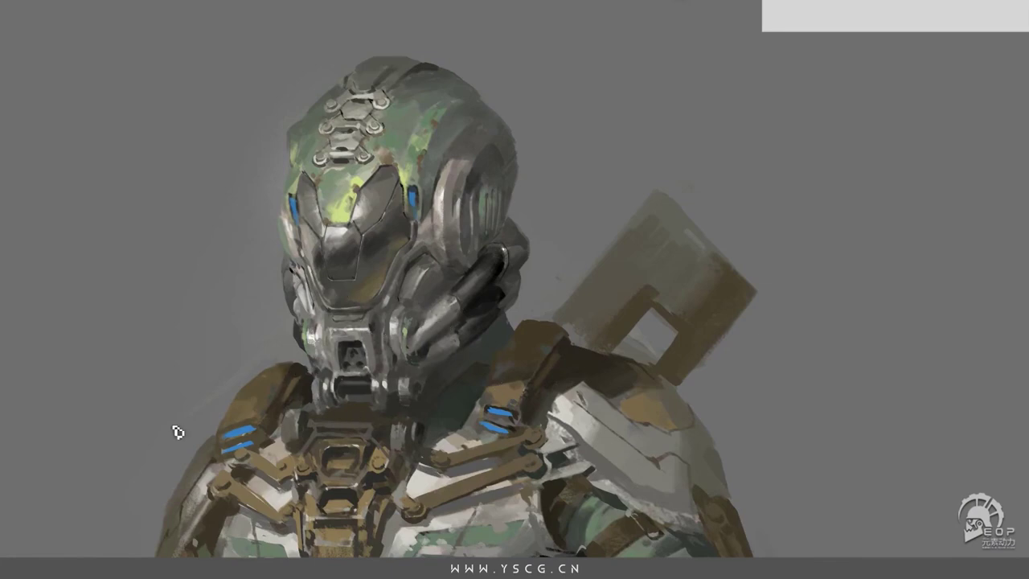
pyautogui.scroll(-1, 480, 356)
pyautogui.scroll(-3, 518, 307)
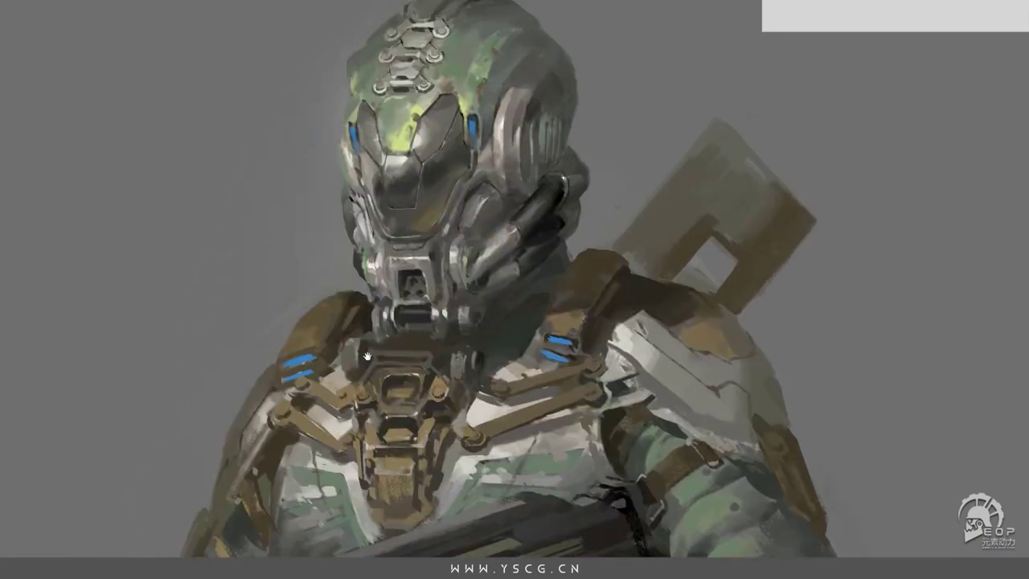
pyautogui.scroll(1, 364, 351)
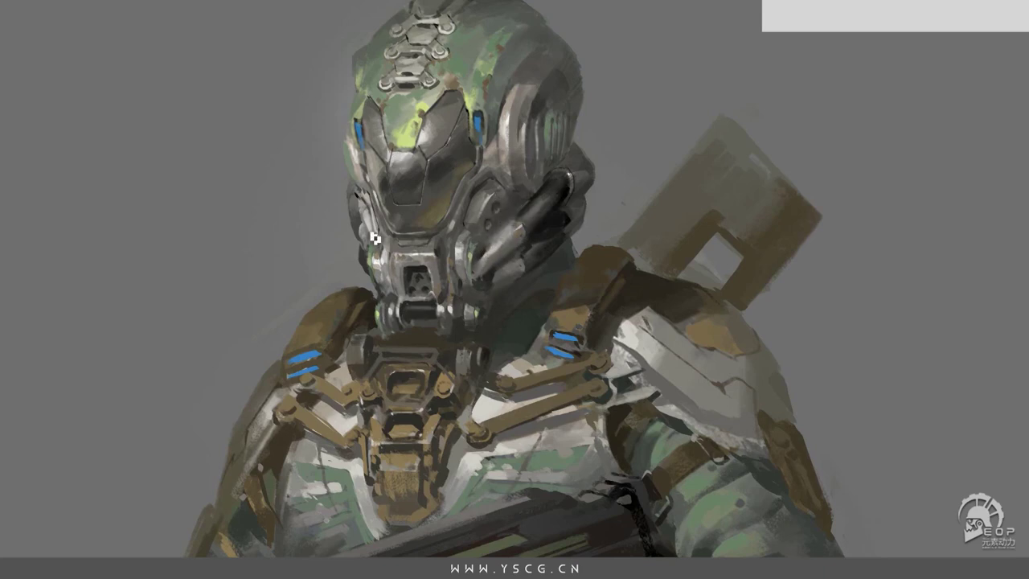
# Paint a thin curved seam and two small round bolts on the dark green neck collar beneath the helmet.
pyautogui.scroll(1, 463, 317)
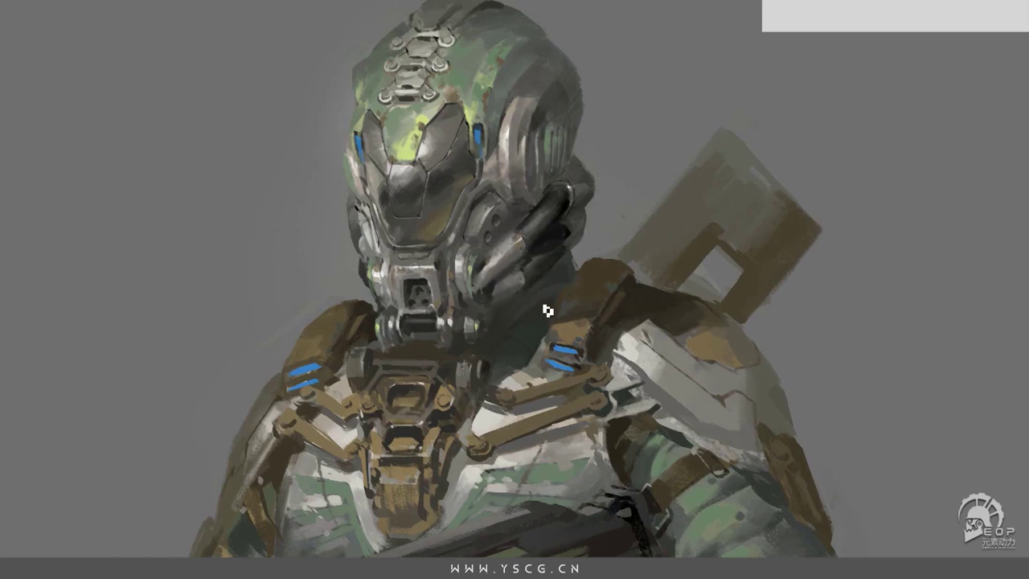
pyautogui.moveTo(496, 339)
pyautogui.mouseDown()
pyautogui.moveTo(486, 349)
pyautogui.moveTo(548, 326)
pyautogui.mouseUp()
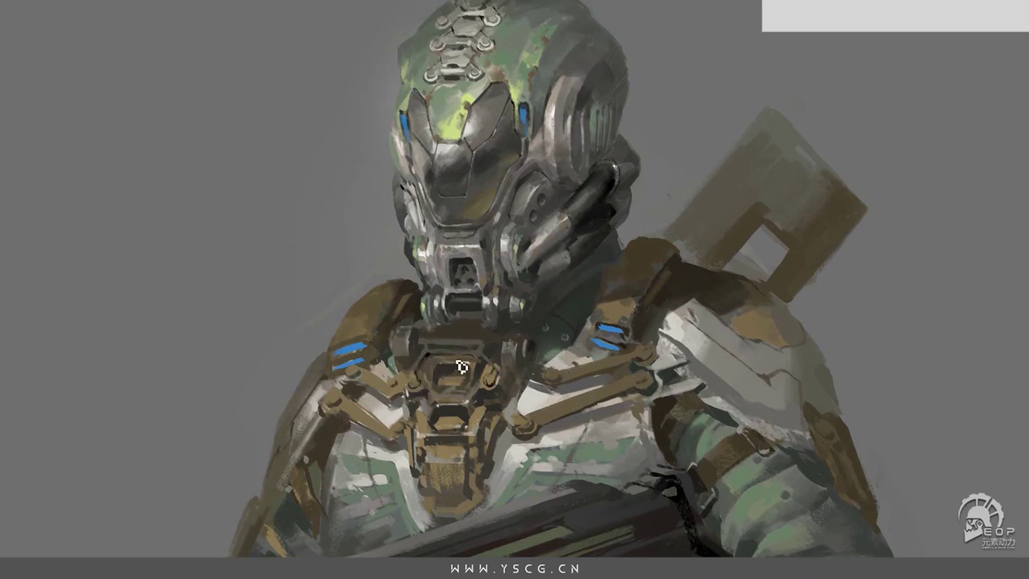
pyautogui.scroll(-2, 427, 373)
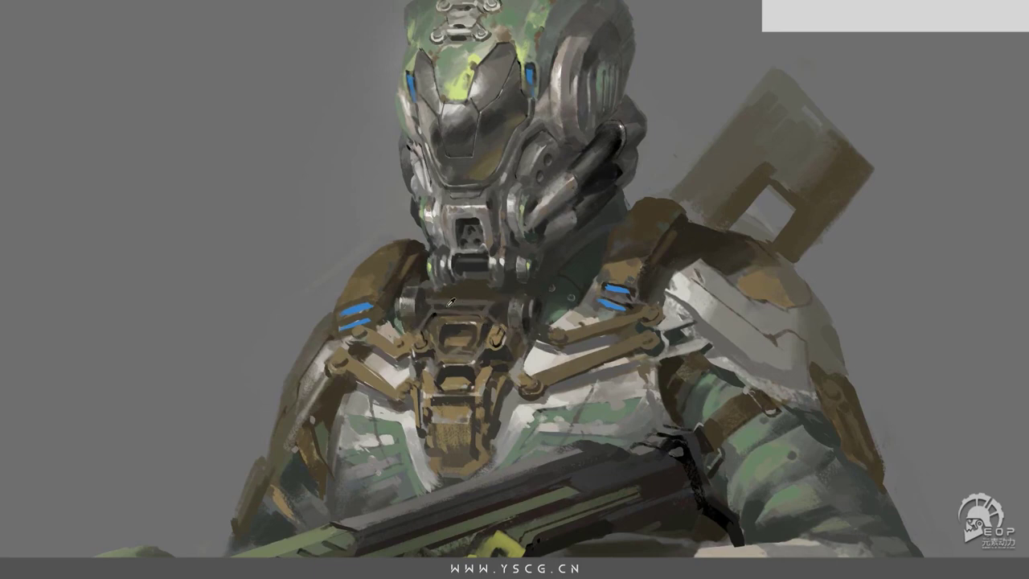
# Refine the upper chest harness below the jaw with a light top edge, dark angled struts and two defined round bolts.
pyautogui.hotkey('ctrl', '+')
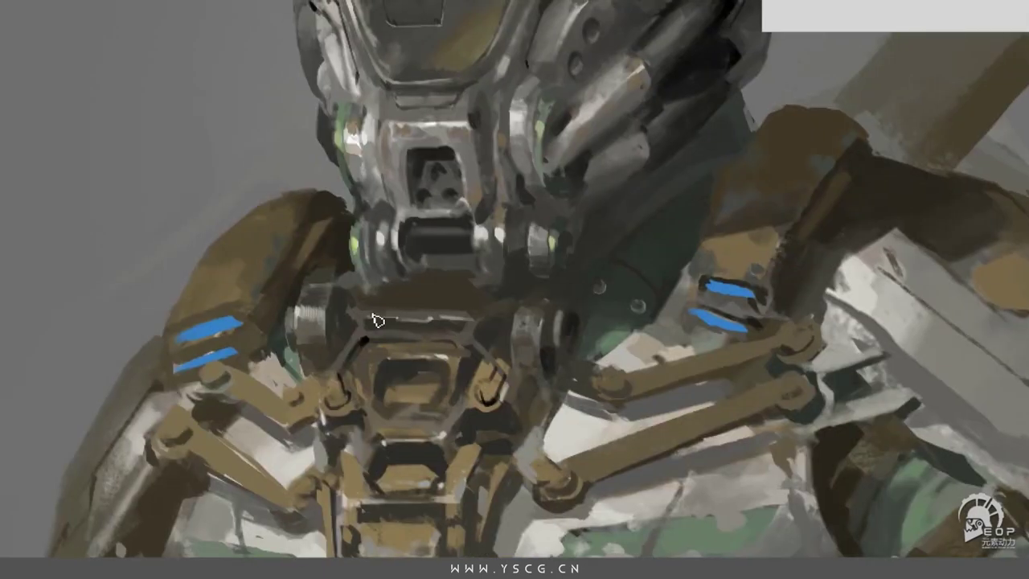
pyautogui.hotkey('ctrl', '+')
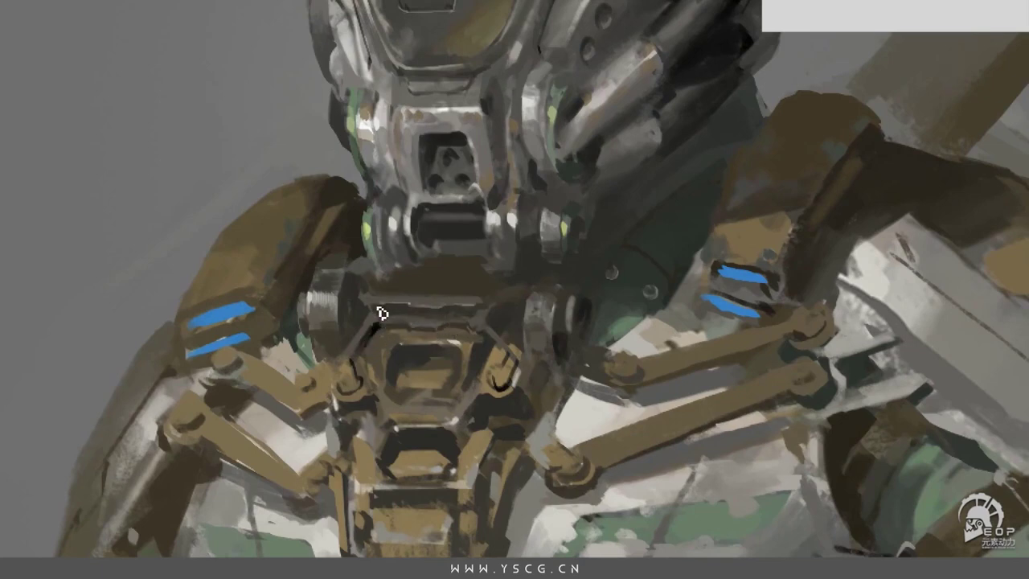
pyautogui.moveTo(381, 312); pyautogui.dragTo(484, 314)
pyautogui.hotkey('ctrl', '-')
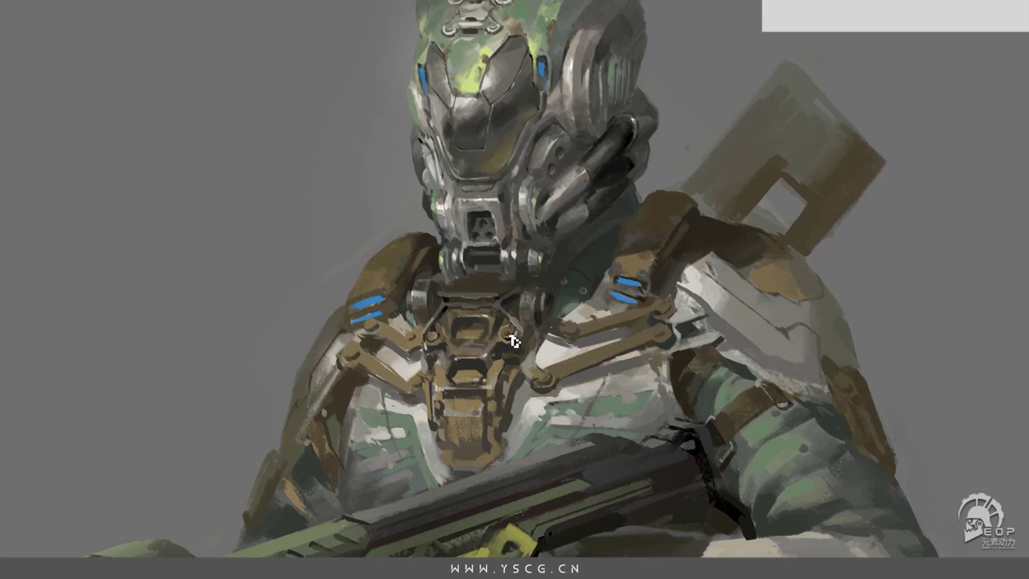
pyautogui.scroll(3, 523, 289)
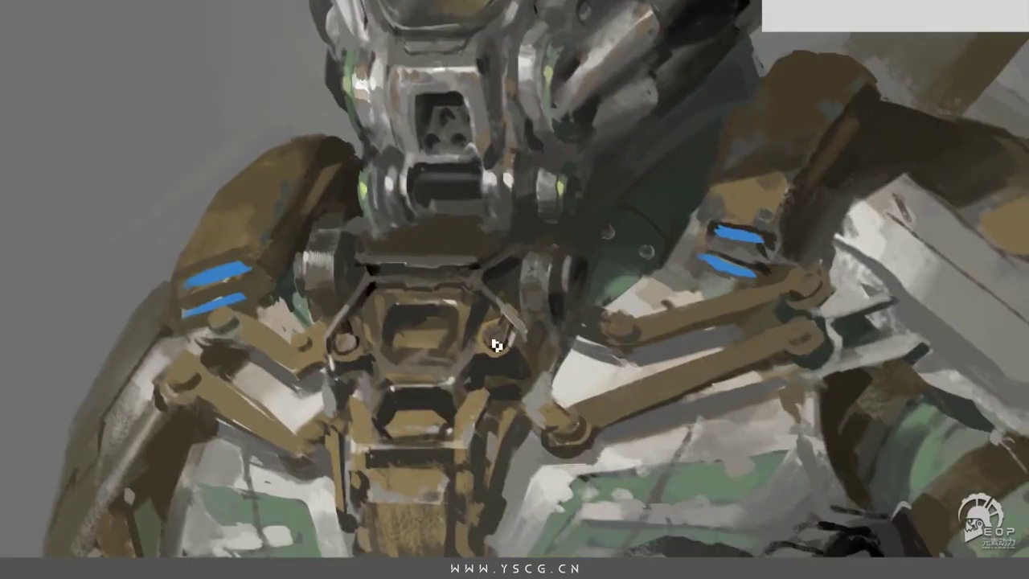
pyautogui.scroll(-4, 530, 310)
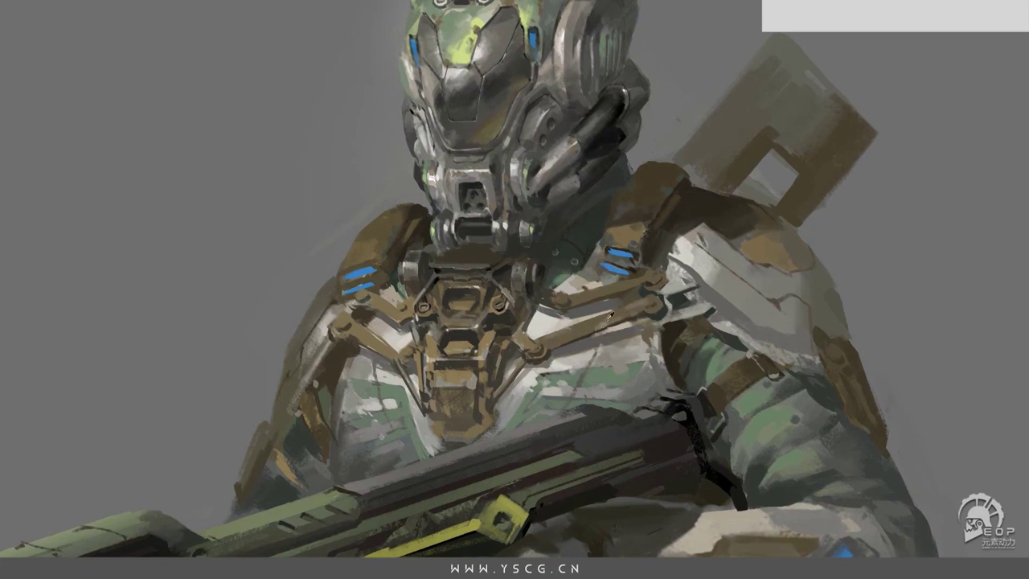
# Leave full-screen view and repaint the blue light stripes on both shoulder straps in yellow-green.
pyautogui.moveTo(425, 257)
pyautogui.mouseDown()
pyautogui.moveTo(362, 319)
pyautogui.moveTo(569, 306)
pyautogui.mouseUp()
pyautogui.press('f')
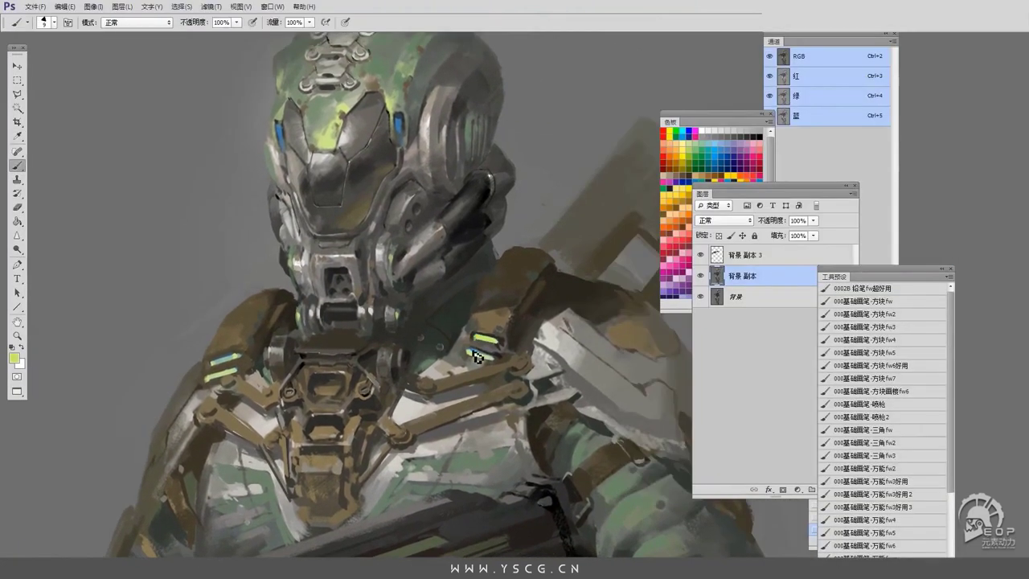
pyautogui.moveTo(228, 363); pyautogui.dragTo(251, 356)
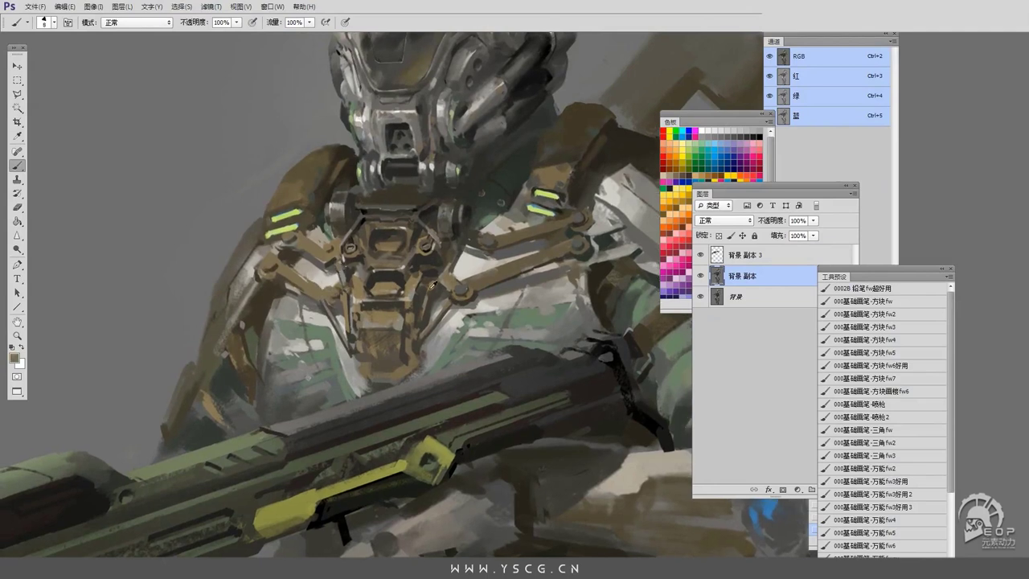
# Refine the lower chest harness and its thin side struts with sampled colours, and recolour the helmet's blue side lights yellow-green.
pyautogui.keyDown('alt'); pyautogui.click(432, 304); pyautogui.keyUp('alt')
pyautogui.keyDown('alt'); pyautogui.click(423, 345); pyautogui.keyUp('alt')
pyautogui.keyDown('alt'); pyautogui.click(356, 283); pyautogui.keyUp('alt')
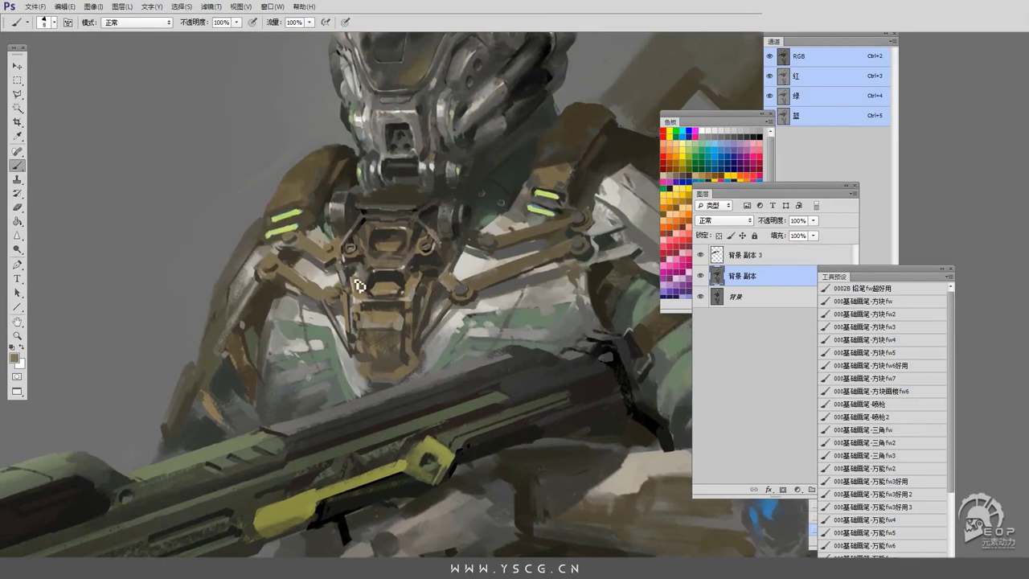
pyautogui.keyDown('alt'); pyautogui.click(423, 291); pyautogui.keyUp('alt')
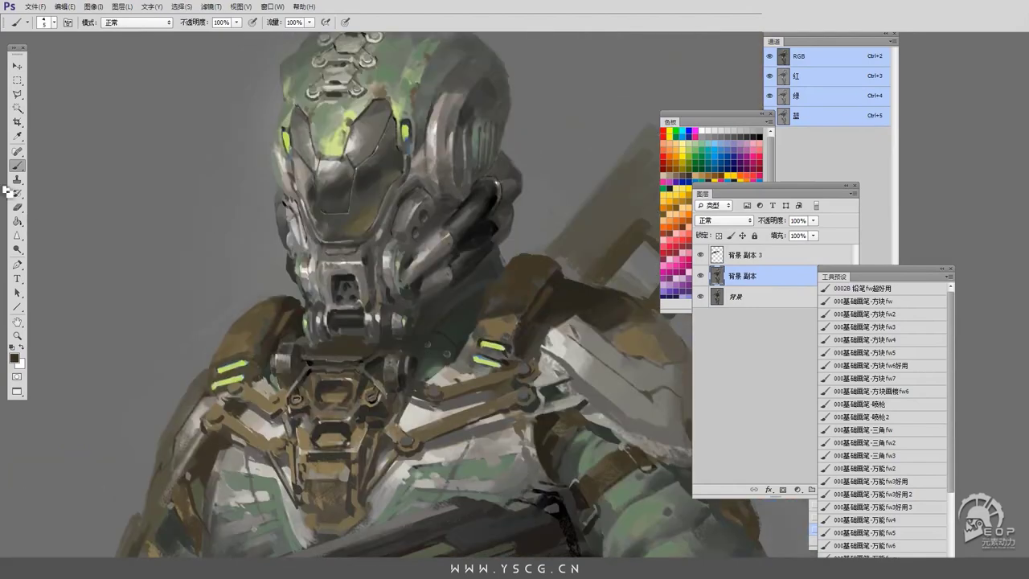
# Sharpen the painted details with the Sharpen tool and rearrange the Layers and History panels beside the canvas.
pyautogui.press('r')
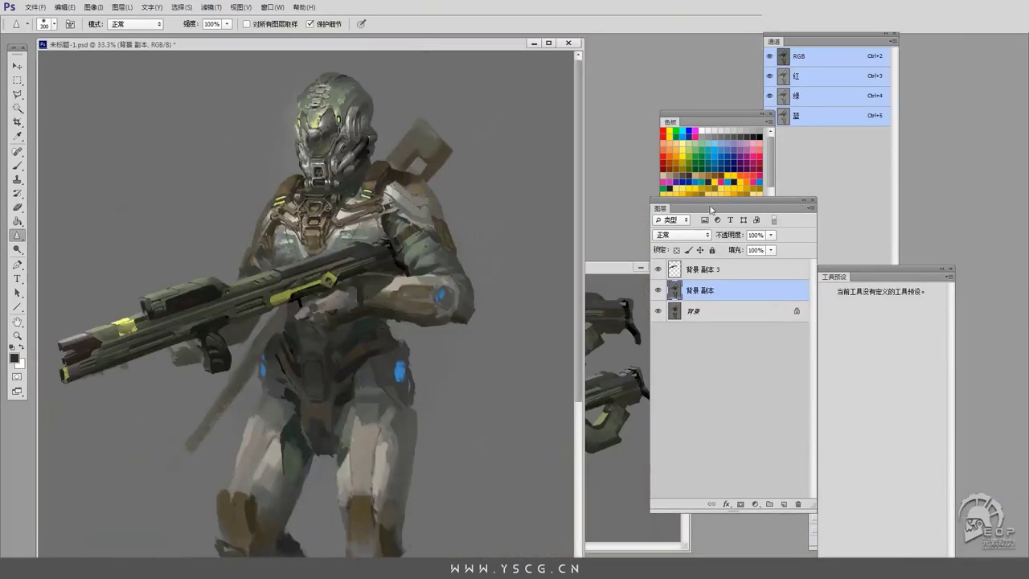
pyautogui.moveTo(710, 210); pyautogui.dragTo(719, 477)
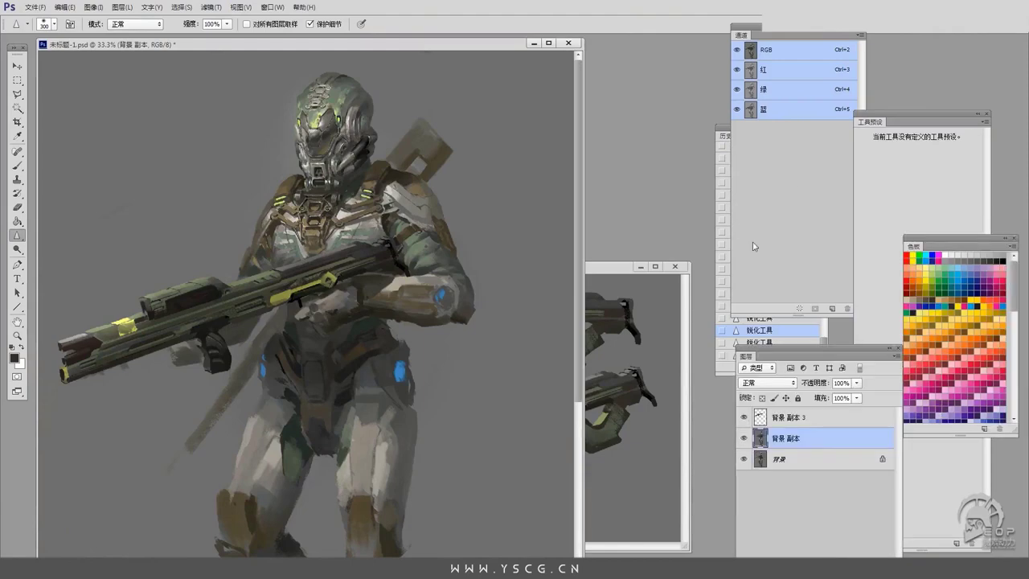
pyautogui.moveTo(723, 135)
pyautogui.mouseDown()
pyautogui.moveTo(665, 176)
pyautogui.moveTo(743, 48)
pyautogui.mouseUp()
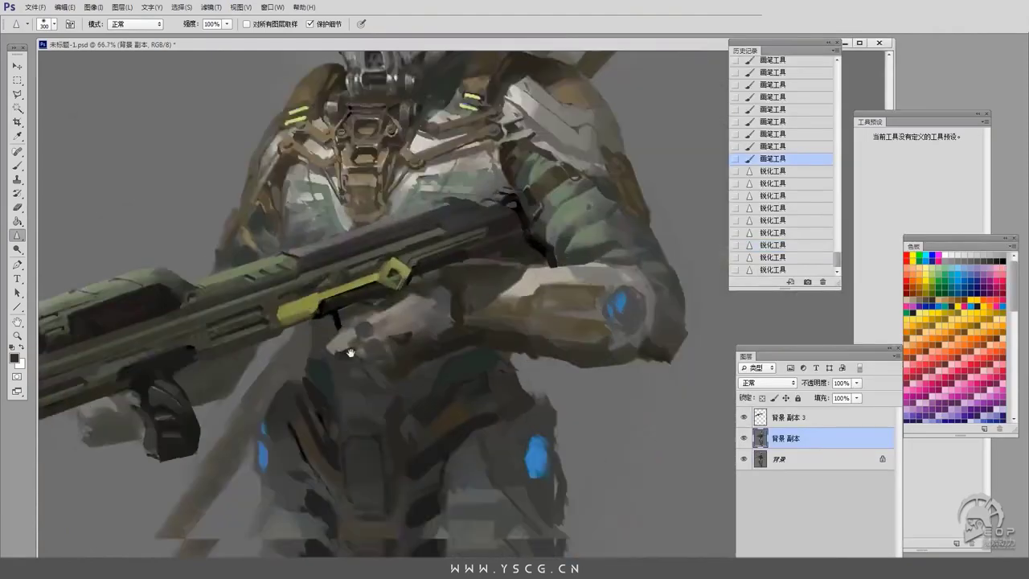
pyautogui.scroll(3, 344, 356)
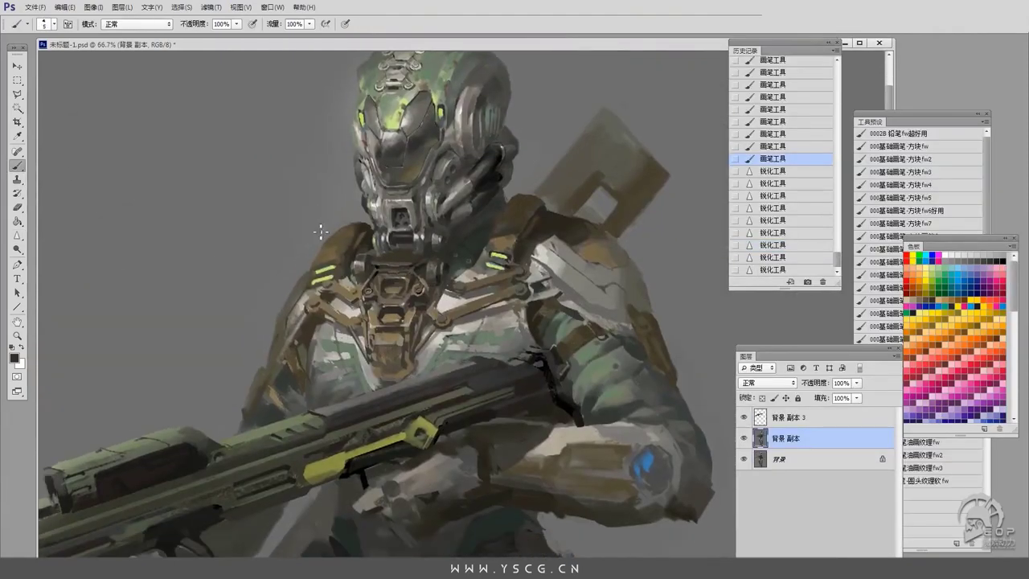
# Rework the round joints flanking the harness top and the dark neck area beside them, comparing the last stroke.
pyautogui.hotkey('ctrl', '1')
pyautogui.moveTo(325, 336); pyautogui.dragTo(432, 340)
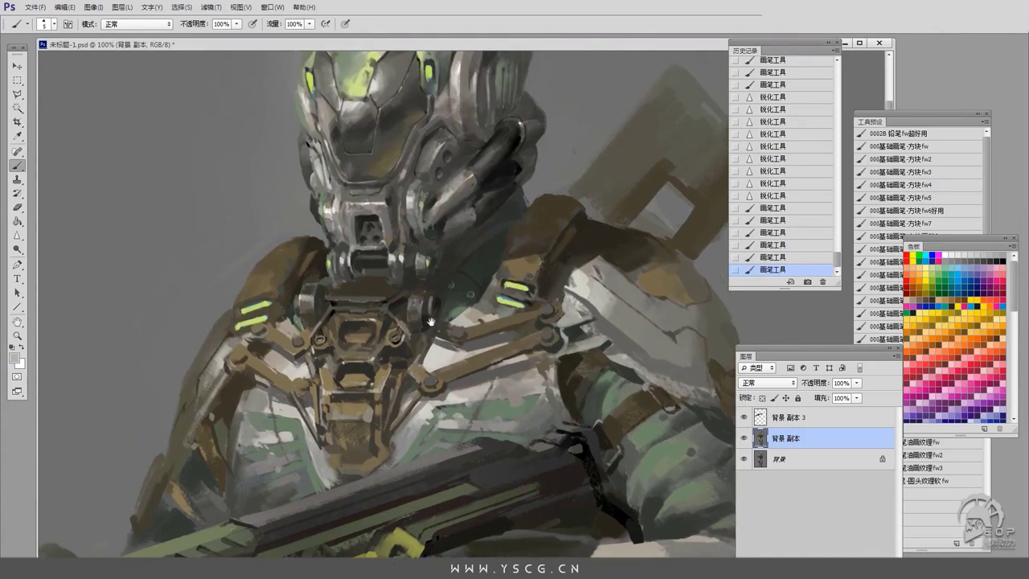
pyautogui.keyDown('alt'); pyautogui.click(330, 291); pyautogui.keyUp('alt')
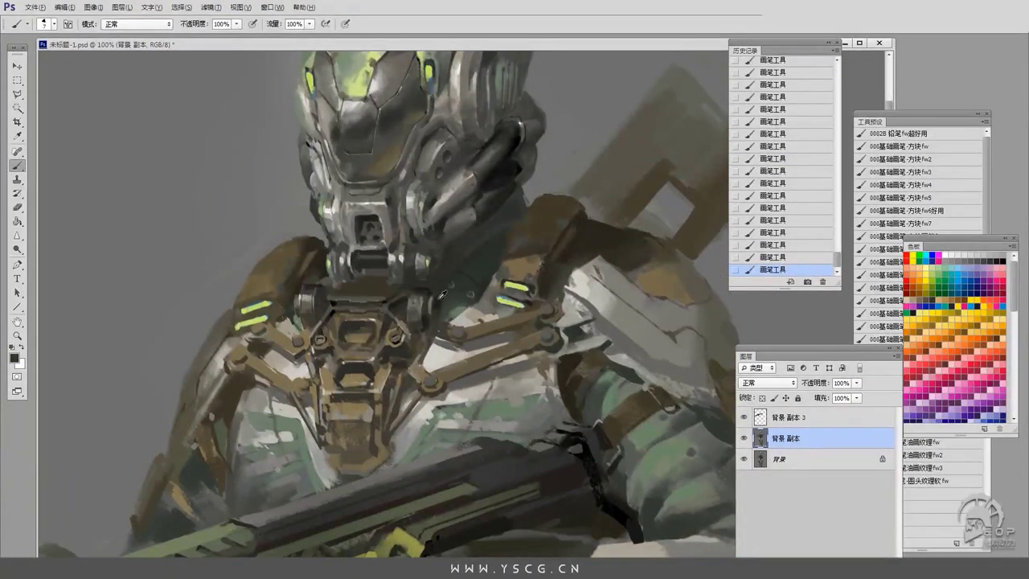
pyautogui.moveTo(441, 296); pyautogui.dragTo(454, 255)
pyautogui.hotkey('ctrl', 'z')
pyautogui.hotkey('ctrl', 'z')
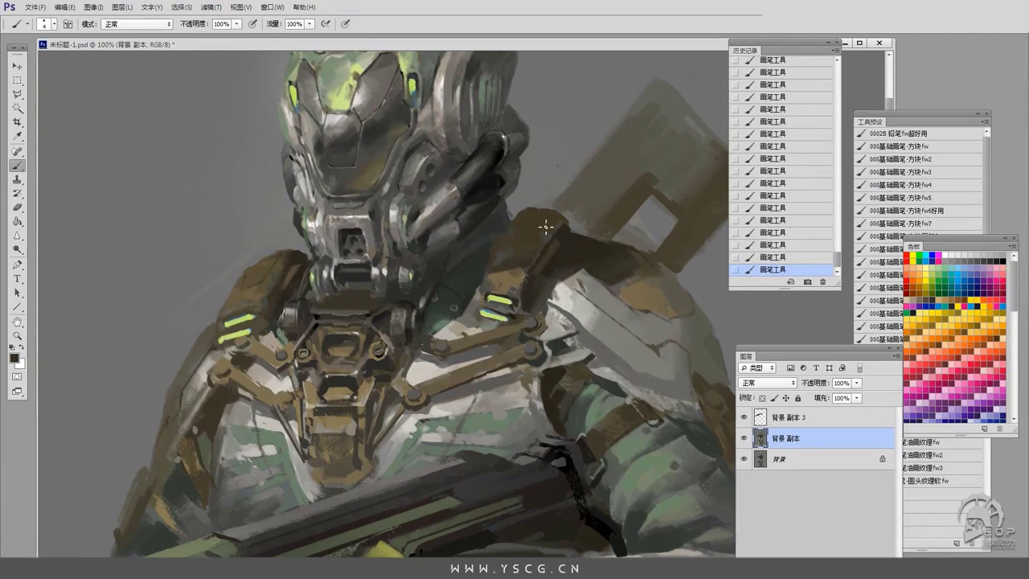
# Repaint the block-shaped stock behind the shoulder in dark grey-green with a lighter grey tip, using a larger brush.
pyautogui.hotkey('ctrl', '-')
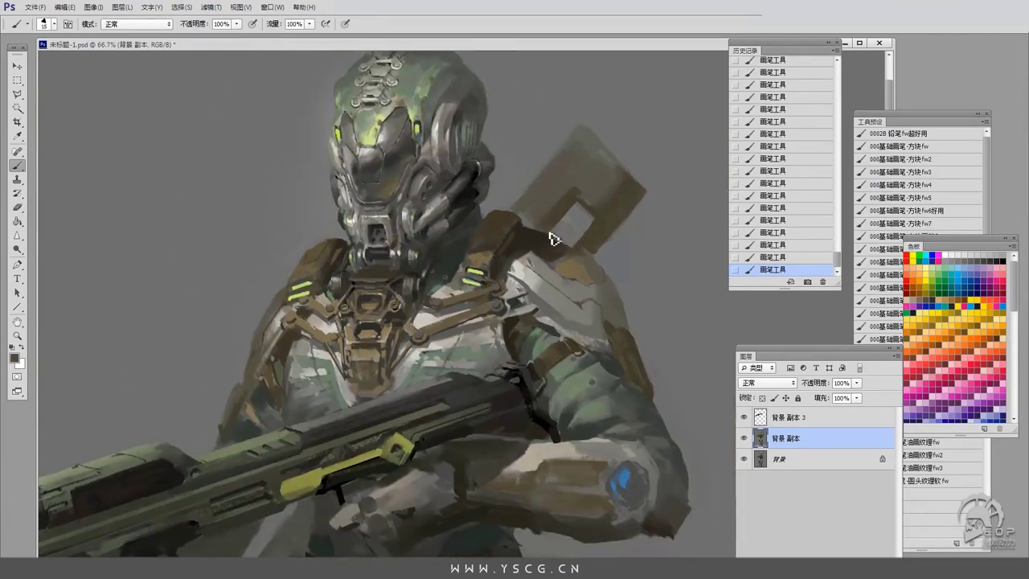
pyautogui.press(']')
pyautogui.moveTo(562, 257)
pyautogui.mouseDown()
pyautogui.moveTo(597, 233)
pyautogui.moveTo(566, 211)
pyautogui.moveTo(552, 234)
pyautogui.moveTo(613, 261)
pyautogui.moveTo(532, 249)
pyautogui.moveTo(519, 323)
pyautogui.moveTo(555, 214)
pyautogui.moveTo(545, 232)
pyautogui.moveTo(568, 215)
pyautogui.moveTo(546, 229)
pyautogui.moveTo(531, 292)
pyautogui.moveTo(565, 231)
pyautogui.moveTo(621, 230)
pyautogui.moveTo(583, 191)
pyautogui.moveTo(606, 234)
pyautogui.moveTo(591, 193)
pyautogui.moveTo(578, 201)
pyautogui.moveTo(575, 187)
pyautogui.moveTo(600, 213)
pyautogui.moveTo(597, 186)
pyautogui.mouseUp()
pyautogui.keyDown('alt'); pyautogui.click(524, 330); pyautogui.keyUp('alt')
pyautogui.keyDown('alt'); pyautogui.click(549, 234); pyautogui.keyUp('alt')
pyautogui.keyDown('alt'); pyautogui.click(608, 230); pyautogui.keyUp('alt')
pyautogui.scroll(-2, 578, 249)
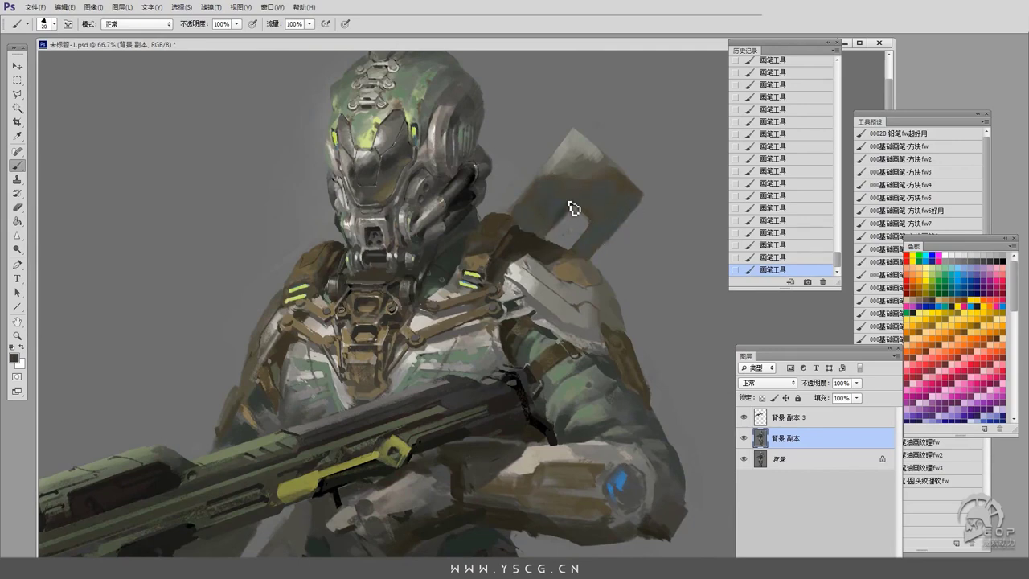
# Refine the shading and edges around the stock's cut-out with a smaller brush, comparing the last strokes through undo and redo.
pyautogui.press('[')
pyautogui.press('[')
pyautogui.press('[')
pyautogui.hotkey('ctrl', 'z')
pyautogui.moveTo(596, 199); pyautogui.dragTo(623, 227)
pyautogui.hotkey('ctrl', 'z')
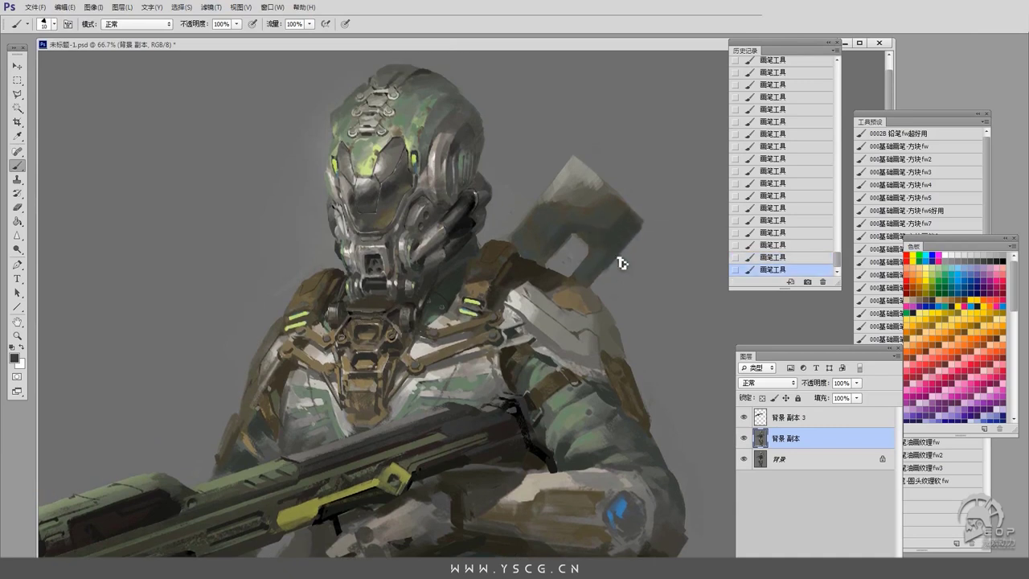
pyautogui.hotkey('ctrl', 'alt', 'z')
pyautogui.hotkey('ctrl', 'alt', 'z')
pyautogui.hotkey('ctrl', 'shift', 'z')
pyautogui.hotkey('ctrl', 'shift', 'z')
# Vary the brush size and paint dark panel lines and a brown accent onto the stock behind the shoulder.
pyautogui.press(']')
pyautogui.press(']')
pyautogui.press(']')
pyautogui.press(']')
pyautogui.press(']')
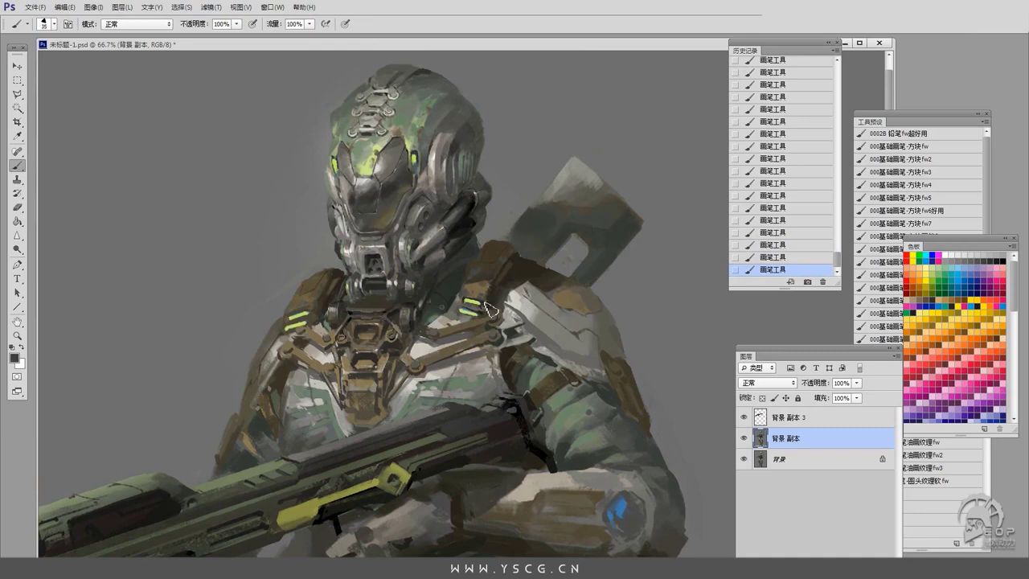
pyautogui.press('[')
pyautogui.press('[')
pyautogui.press('[')
pyautogui.press('[')
pyautogui.press('[')
pyautogui.press('[')
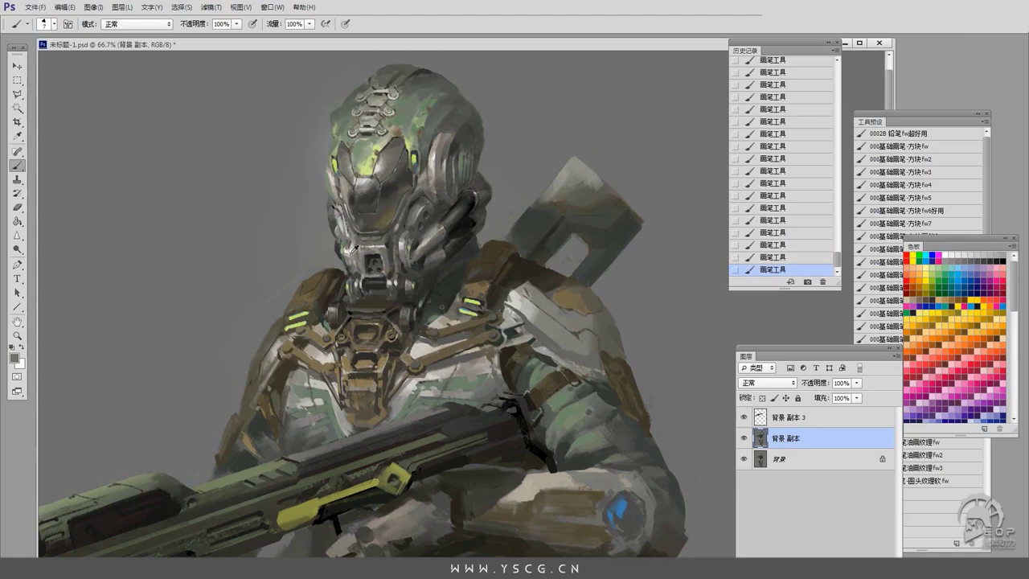
pyautogui.press(']')
pyautogui.press(']')
pyautogui.press(']')
pyautogui.press(']')
pyautogui.press(']')
pyautogui.press(']')
pyautogui.scroll(-2, 337, 290)
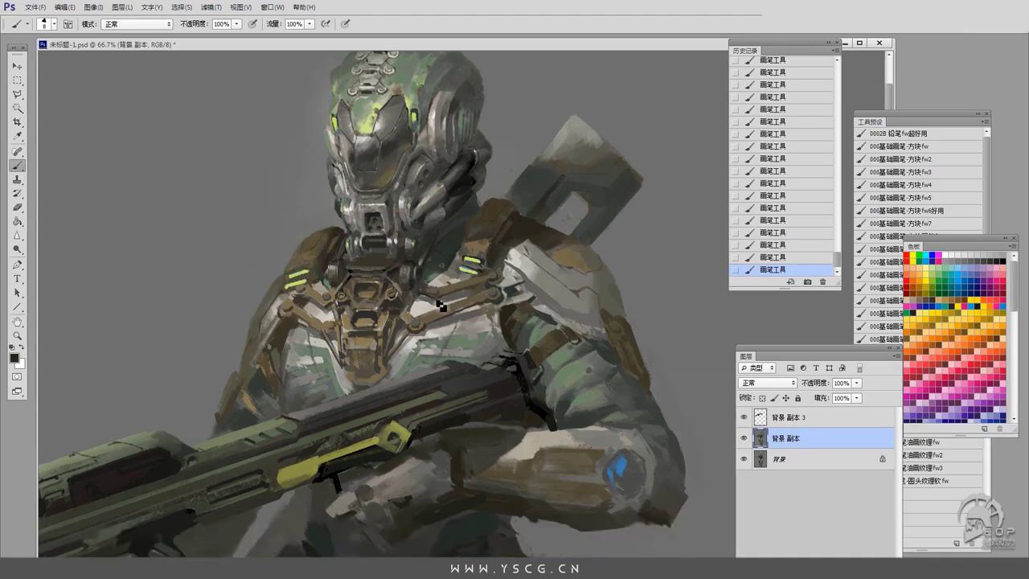
# Break up the chest armour on both sides of the harness with small strokes of sampled light and dark tones.
pyautogui.press('[')
pyautogui.press('[')
pyautogui.press('[')
pyautogui.press('[')
pyautogui.press('[')
pyautogui.press('[')
pyautogui.moveTo(312, 306); pyautogui.dragTo(326, 294)
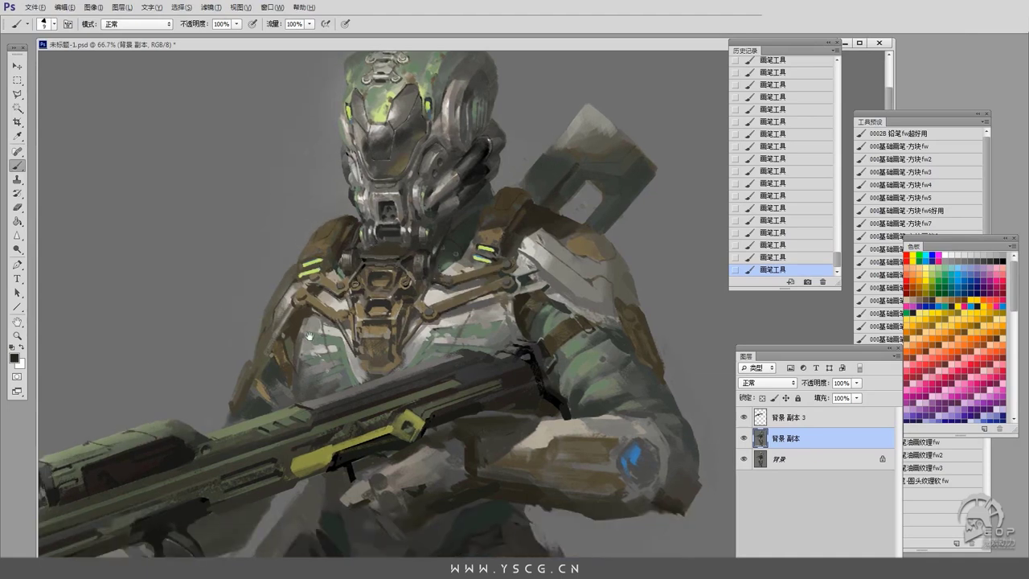
pyautogui.keyDown('alt'); pyautogui.click(331, 326); pyautogui.keyUp('alt')
pyautogui.keyDown('alt'); pyautogui.click(466, 322); pyautogui.keyUp('alt')
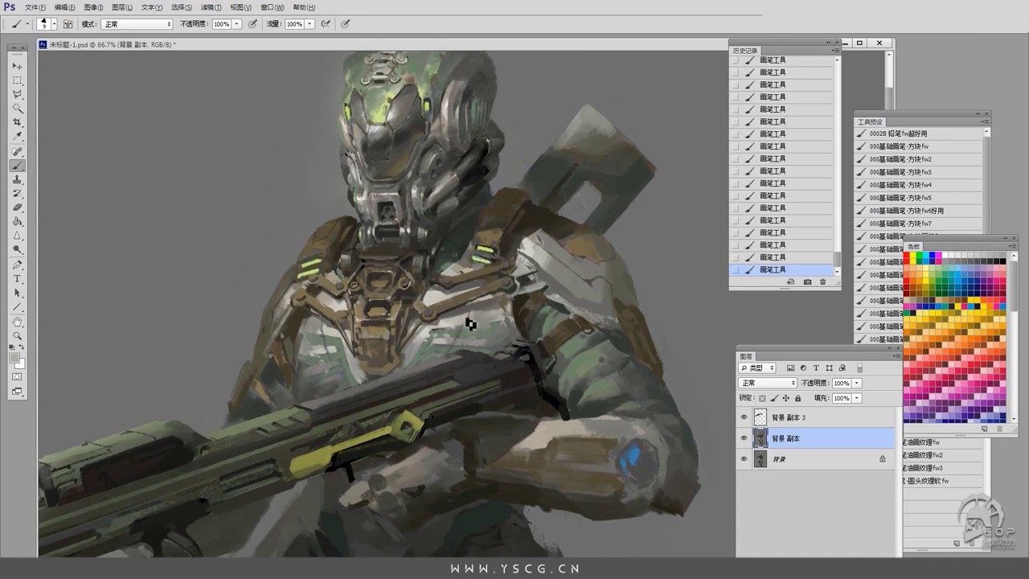
pyautogui.keyDown('alt'); pyautogui.click(408, 360); pyautogui.keyUp('alt')
pyautogui.keyDown('alt'); pyautogui.click(461, 329); pyautogui.keyUp('alt')
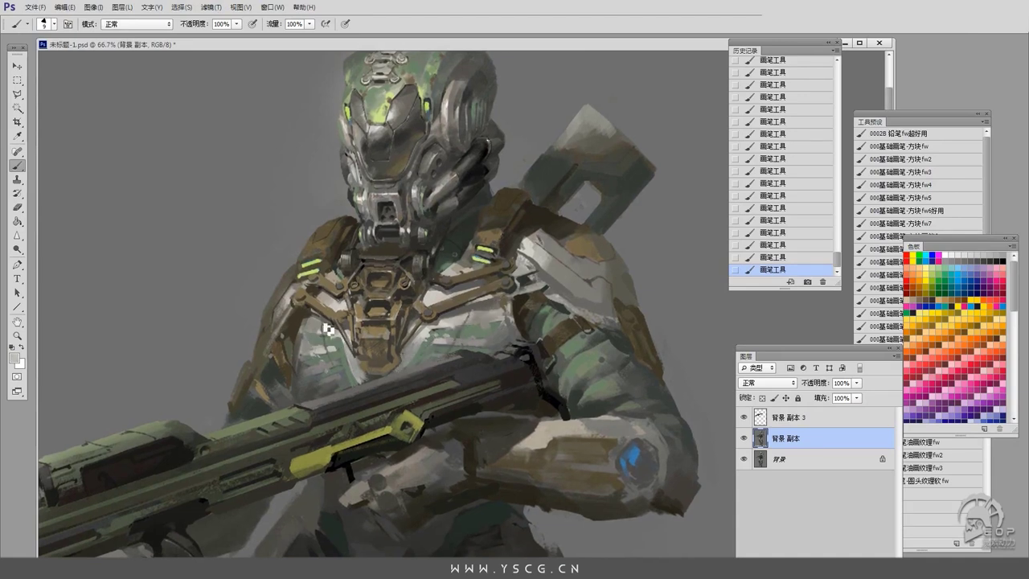
pyautogui.keyDown('alt'); pyautogui.click(324, 331); pyautogui.keyUp('alt')
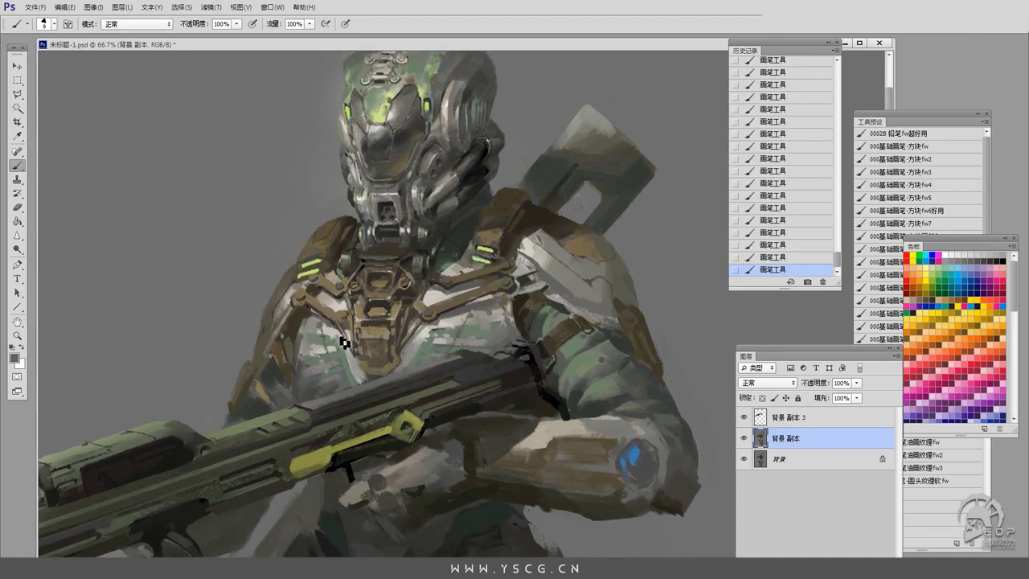
pyautogui.keyDown('alt'); pyautogui.click(418, 356); pyautogui.keyUp('alt')
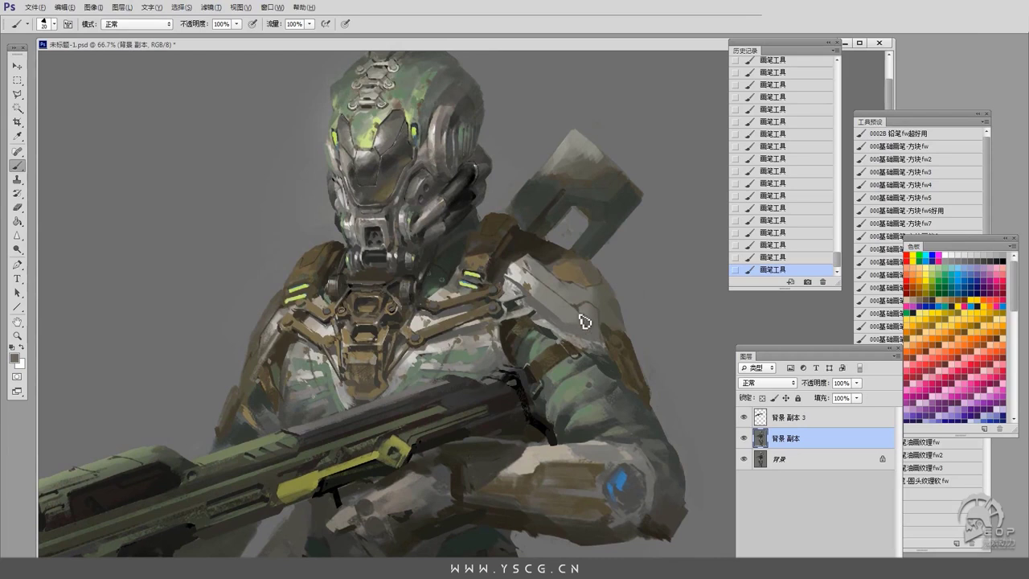
# Dab brown wear spots onto the white chest armour and around the light shoulder plate with an enlarged brush.
pyautogui.press('d')
pyautogui.press(']')
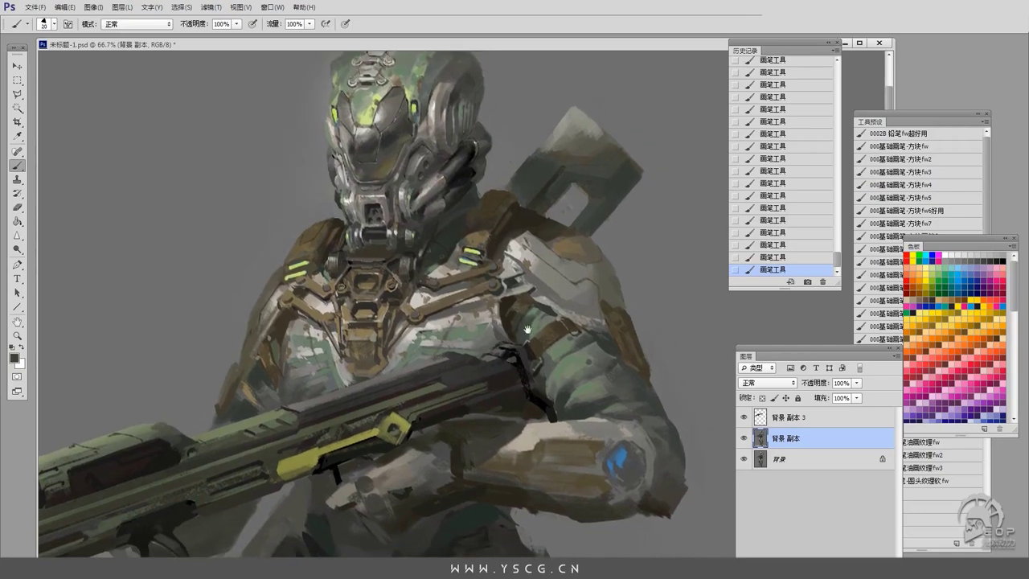
pyautogui.keyDown('alt'); pyautogui.click(624, 304); pyautogui.keyUp('alt')
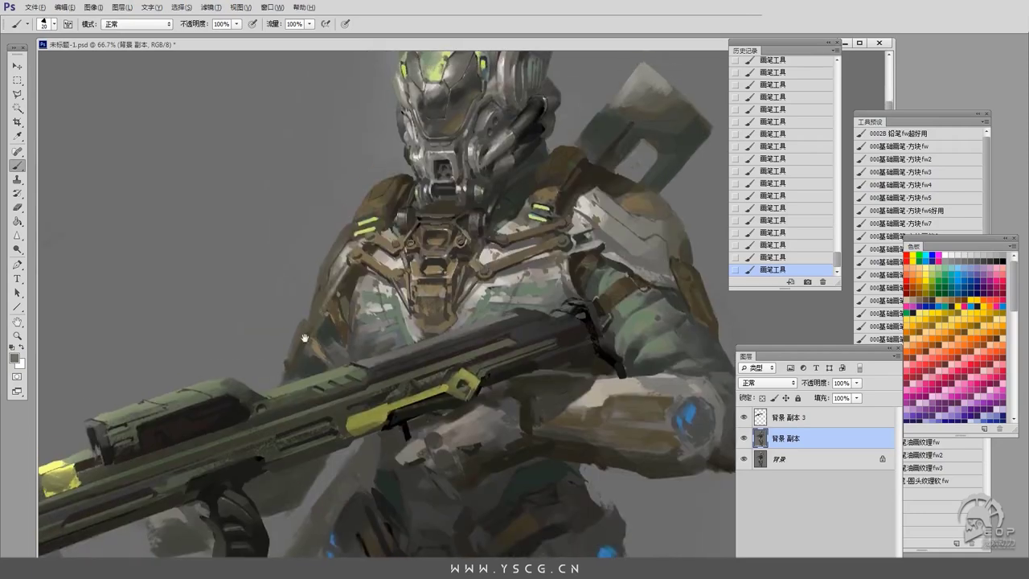
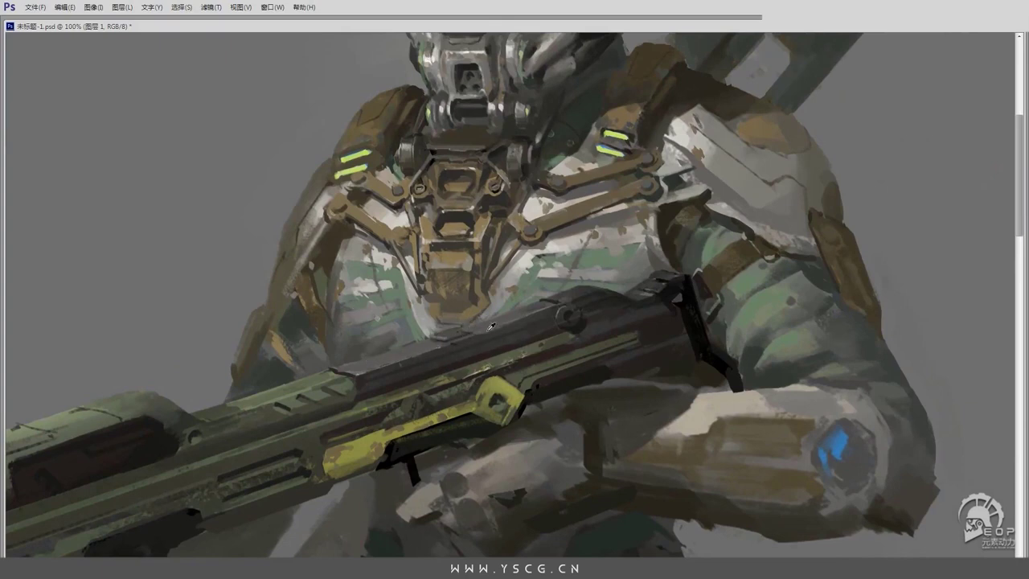
# Paint a row of short ridges along the rifle's dark upper body and refine the hole in the yellow bracket.
pyautogui.moveTo(490, 325); pyautogui.dragTo(518, 321)
pyautogui.scroll(-1, 466, 334)
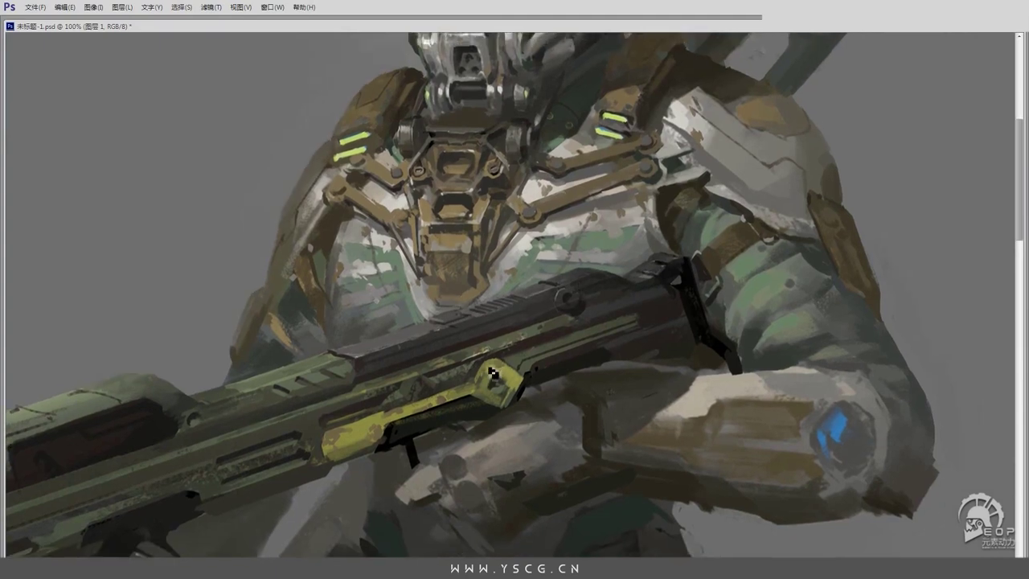
pyautogui.moveTo(493, 372); pyautogui.dragTo(472, 400)
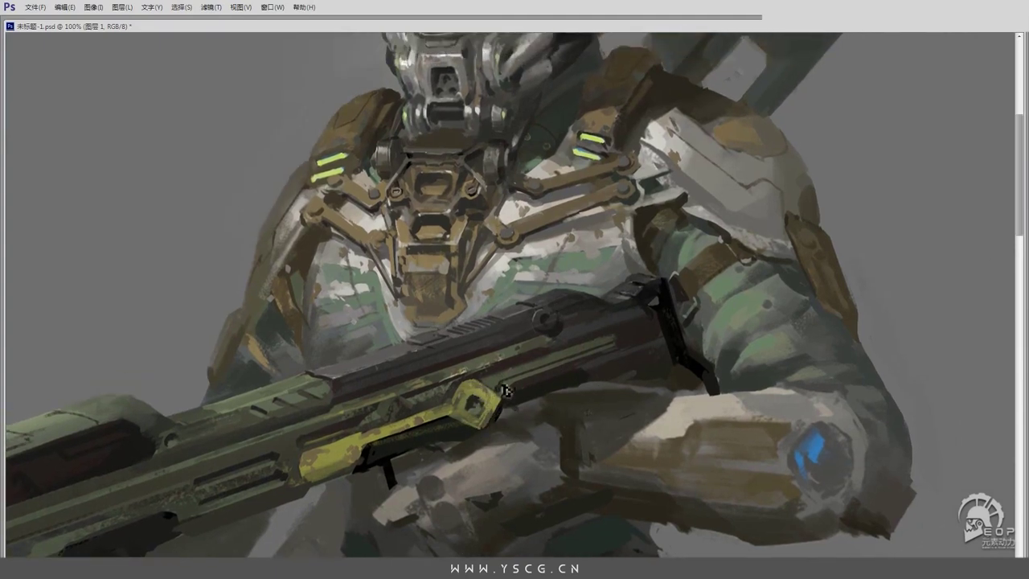
# Add small tonal strokes to the rear of the rifle's dark upper body.
pyautogui.moveTo(567, 368)
pyautogui.mouseDown()
pyautogui.moveTo(463, 386)
pyautogui.moveTo(460, 377)
pyautogui.mouseUp()
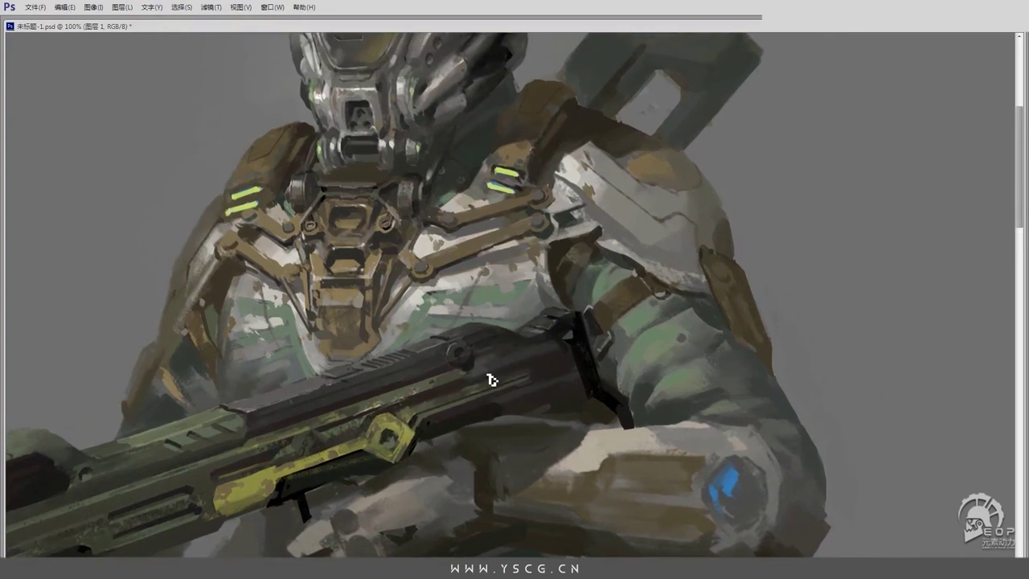
pyautogui.moveTo(523, 344)
pyautogui.mouseDown()
pyautogui.moveTo(519, 356)
pyautogui.moveTo(643, 318)
pyautogui.moveTo(715, 317)
pyautogui.moveTo(477, 374)
pyautogui.moveTo(535, 339)
pyautogui.mouseUp()
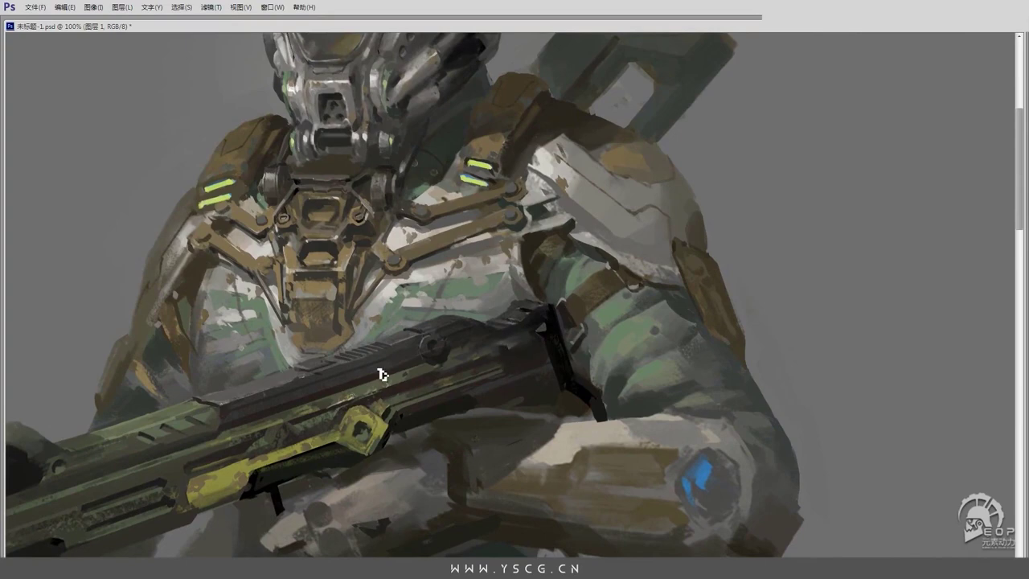
pyautogui.scroll(-1, 449, 337)
pyautogui.scroll(1, 445, 209)
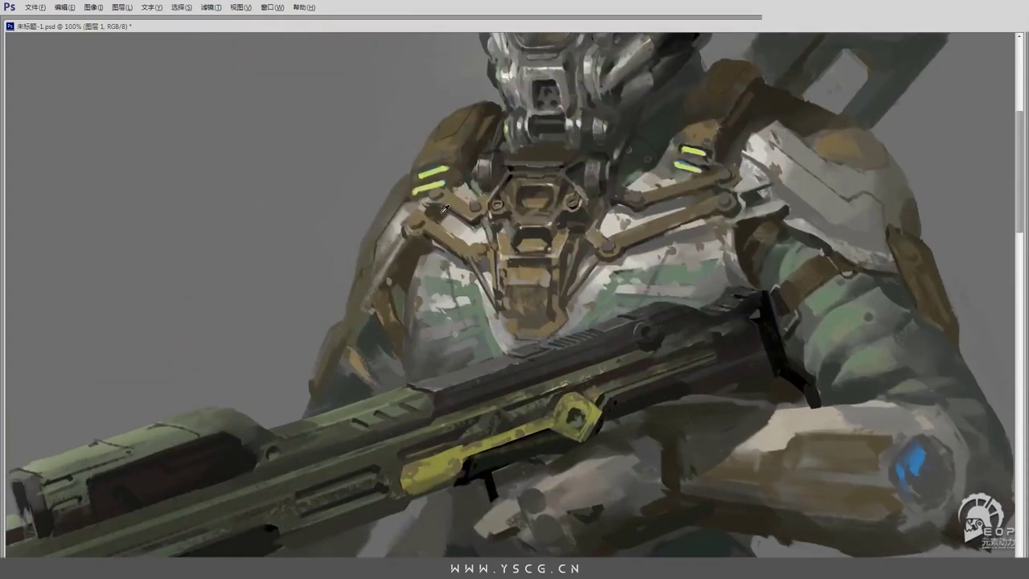
pyautogui.scroll(1, 396, 293)
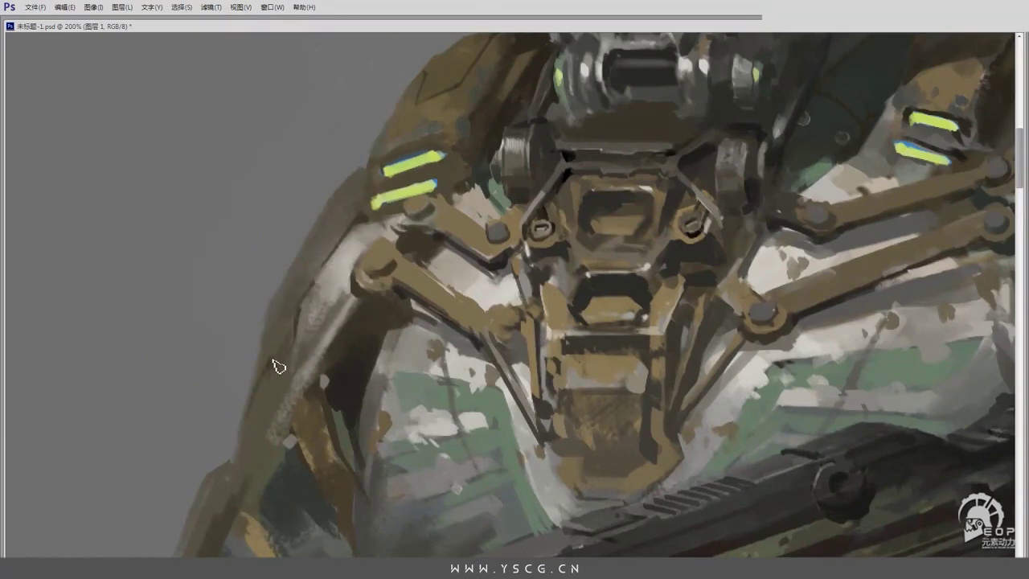
# Examine the helmet, mask, harness and back-mounted weapon up close and from a distance.
pyautogui.scroll(-1, 356, 200)
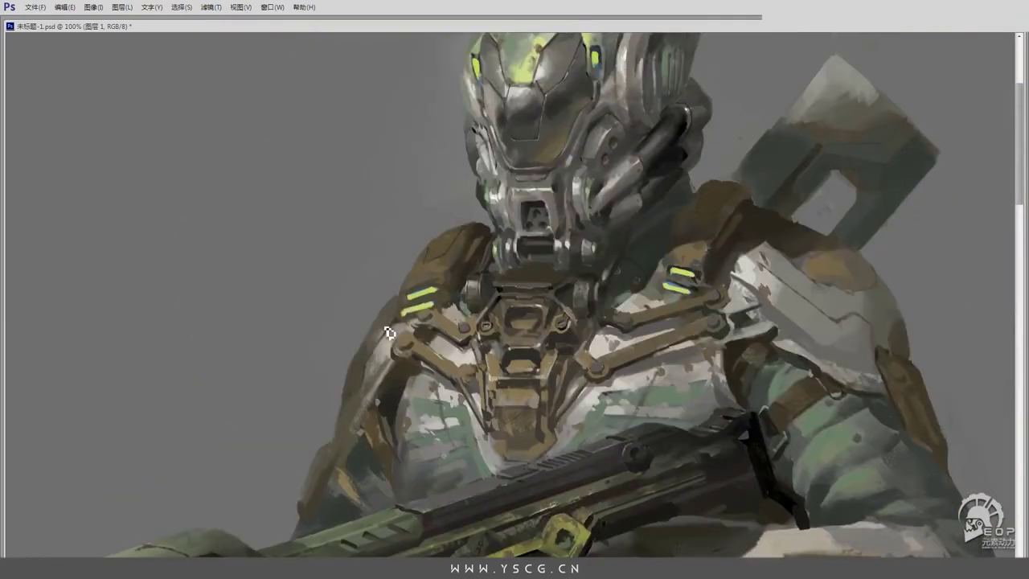
pyautogui.scroll(-1, 388, 332)
pyautogui.scroll(2, 388, 332)
pyautogui.scroll(2, 479, 408)
pyautogui.hscroll(-1, 480, 408)
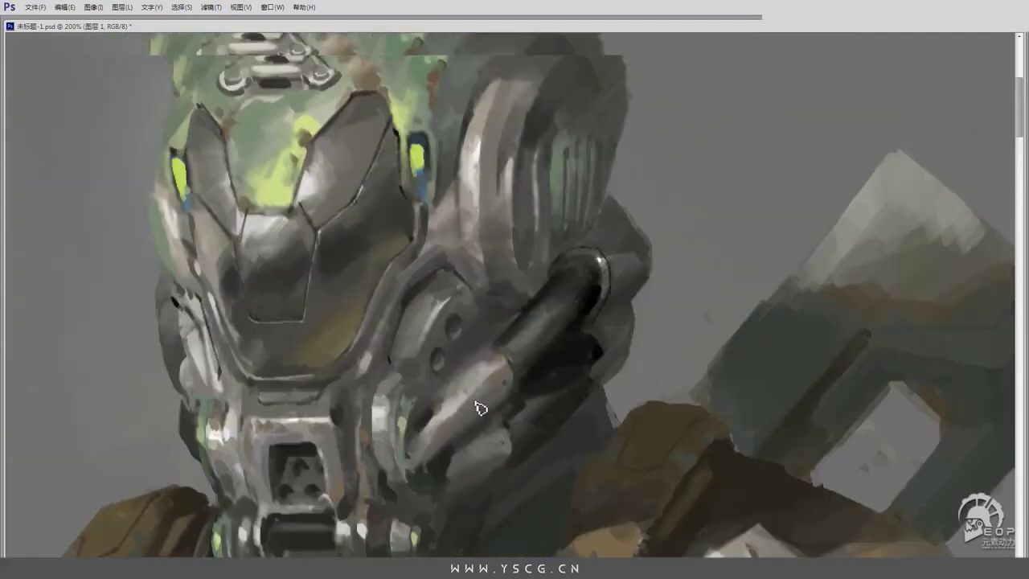
pyautogui.scroll(-1, 480, 408)
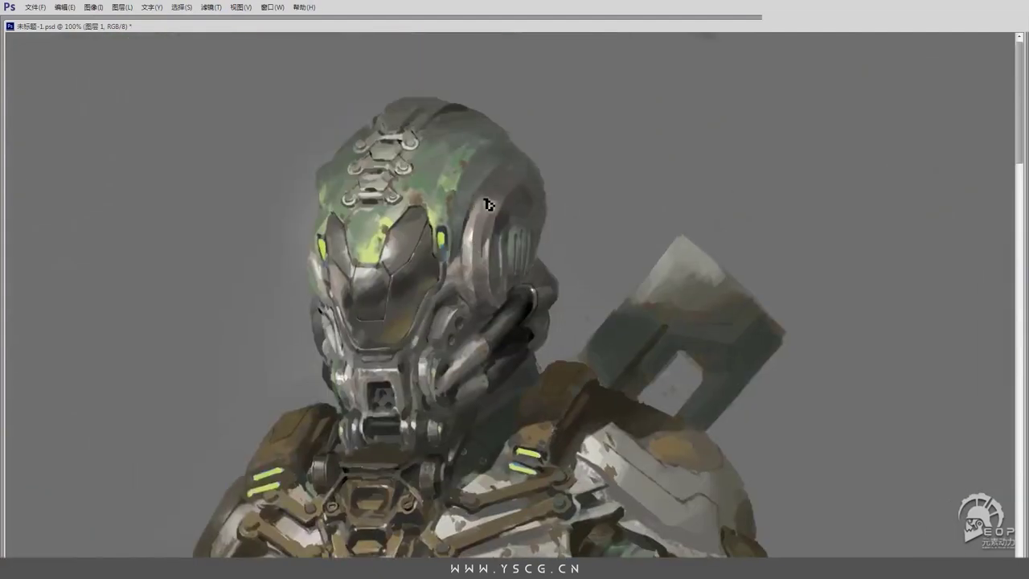
pyautogui.hscroll(-1, 378, 217)
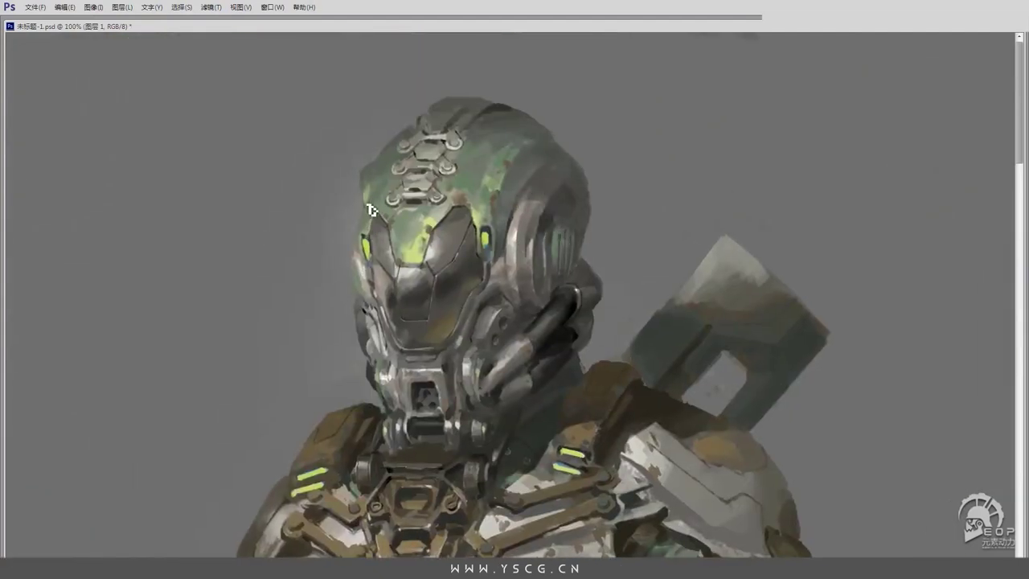
pyautogui.scroll(-1, 554, 218)
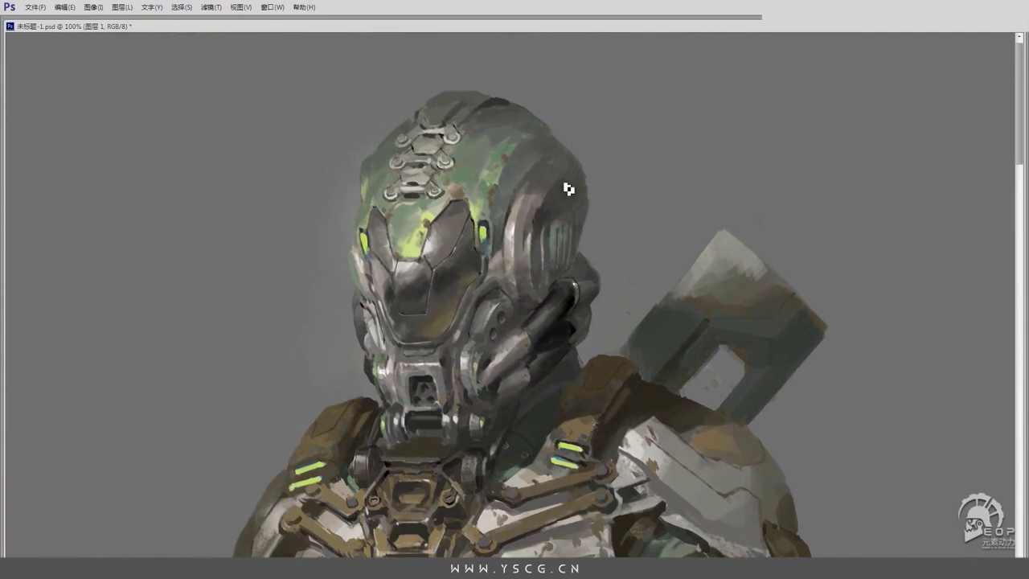
pyautogui.scroll(-1, 554, 208)
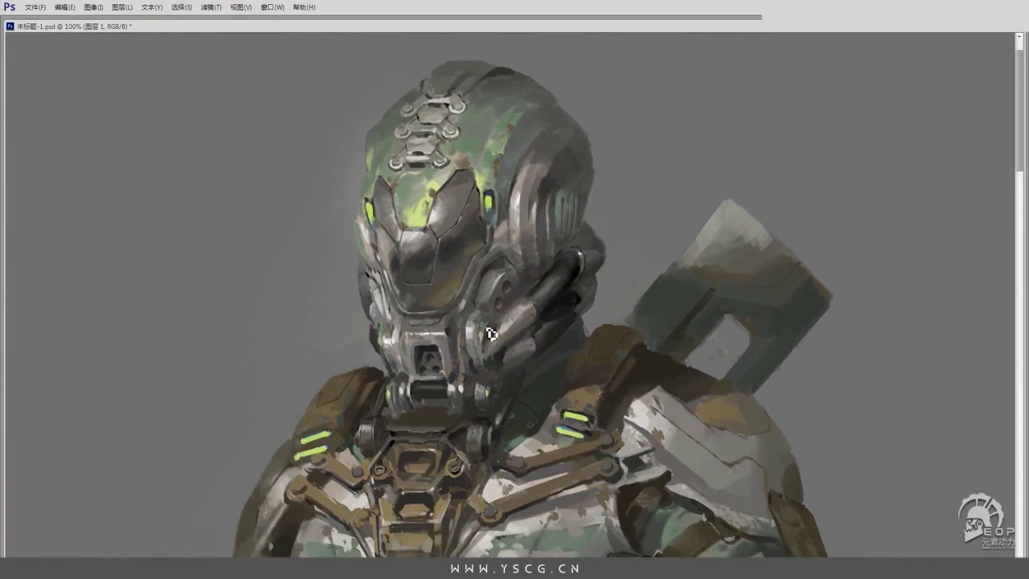
pyautogui.scroll(-2, 487, 333)
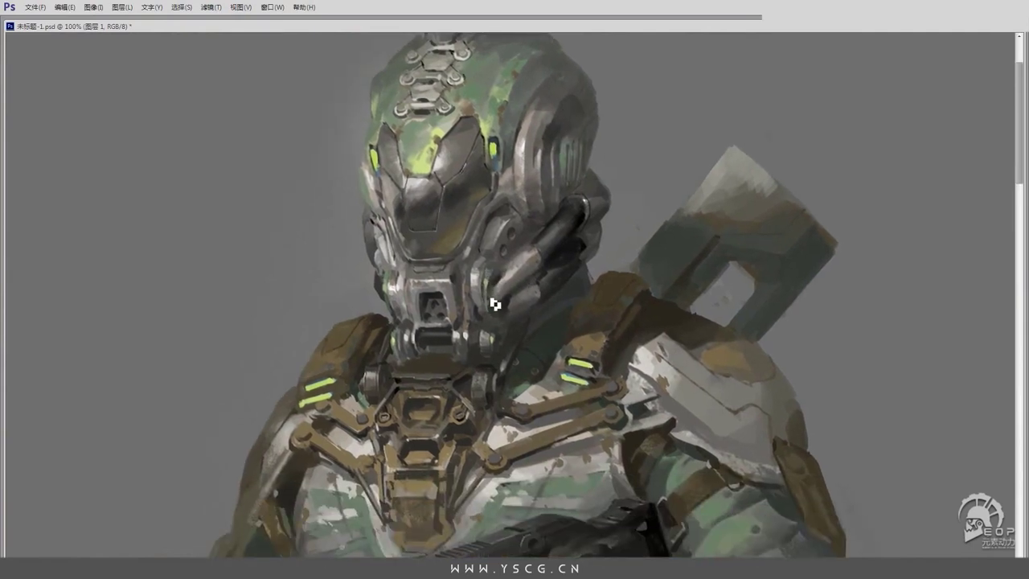
pyautogui.scroll(1, 498, 298)
pyautogui.scroll(-1, 523, 278)
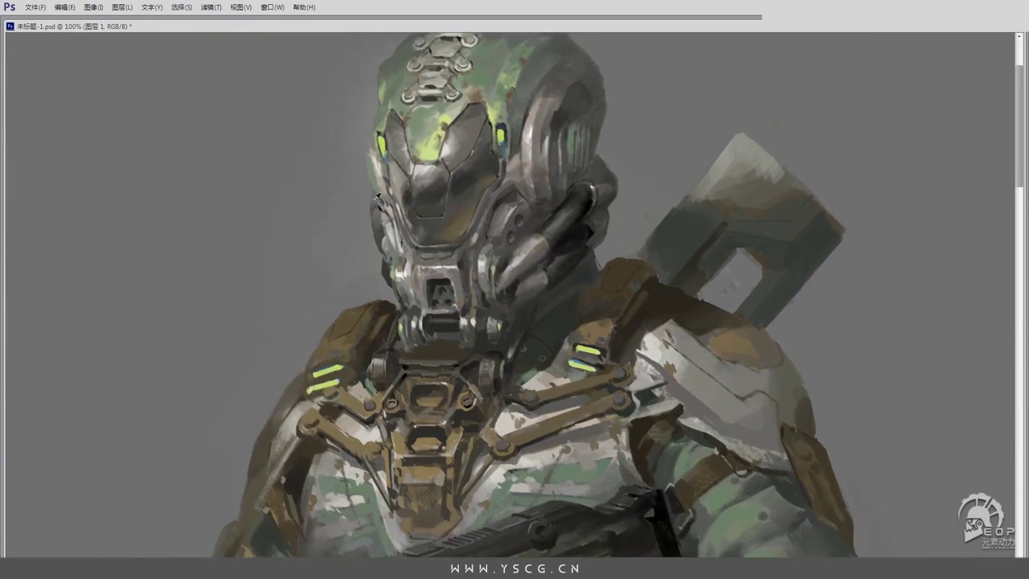
pyautogui.scroll(1, 491, 255)
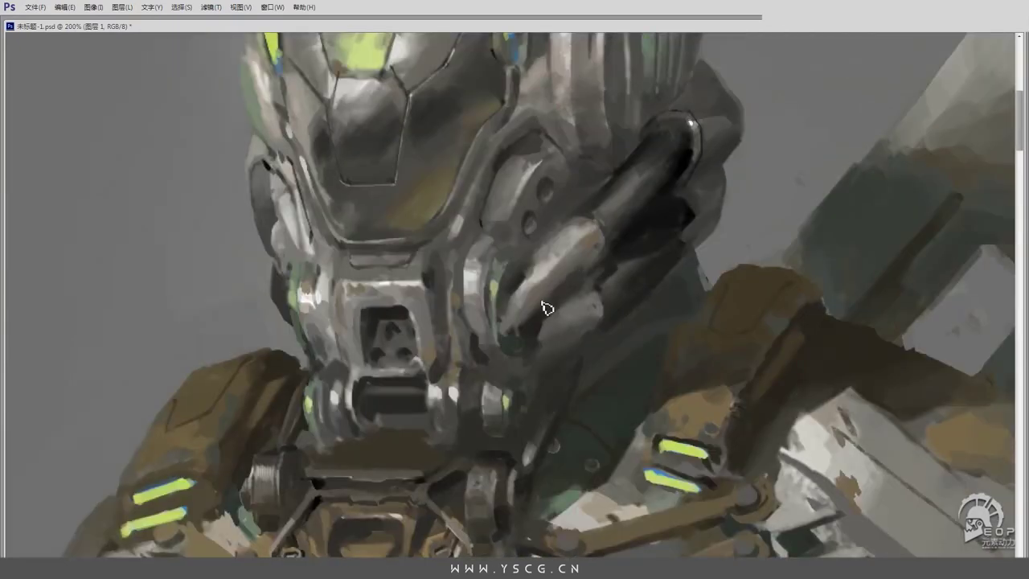
pyautogui.scroll(-1, 572, 275)
pyautogui.scroll(1, 500, 351)
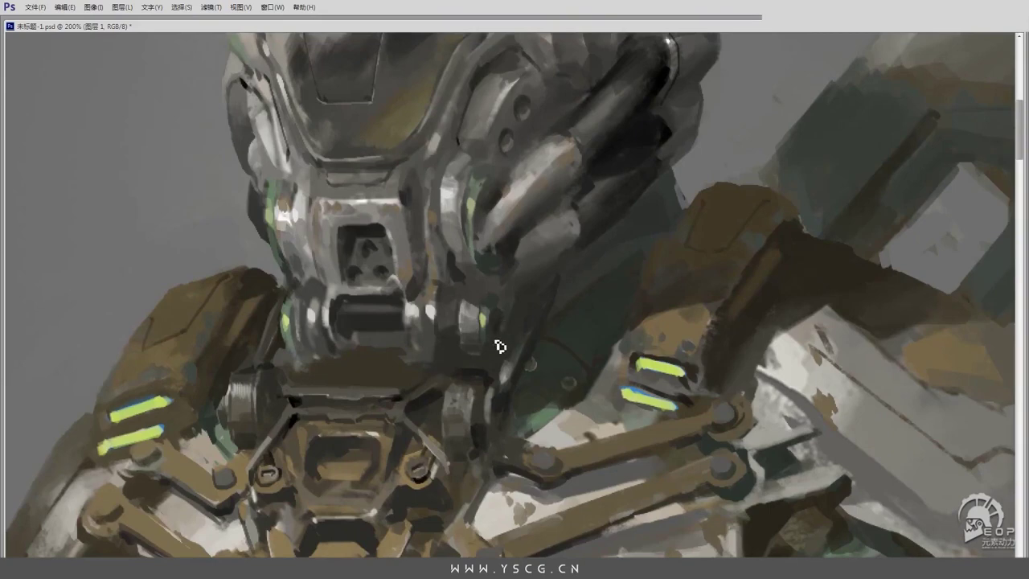
pyautogui.scroll(-2, 362, 391)
pyautogui.scroll(2, 404, 442)
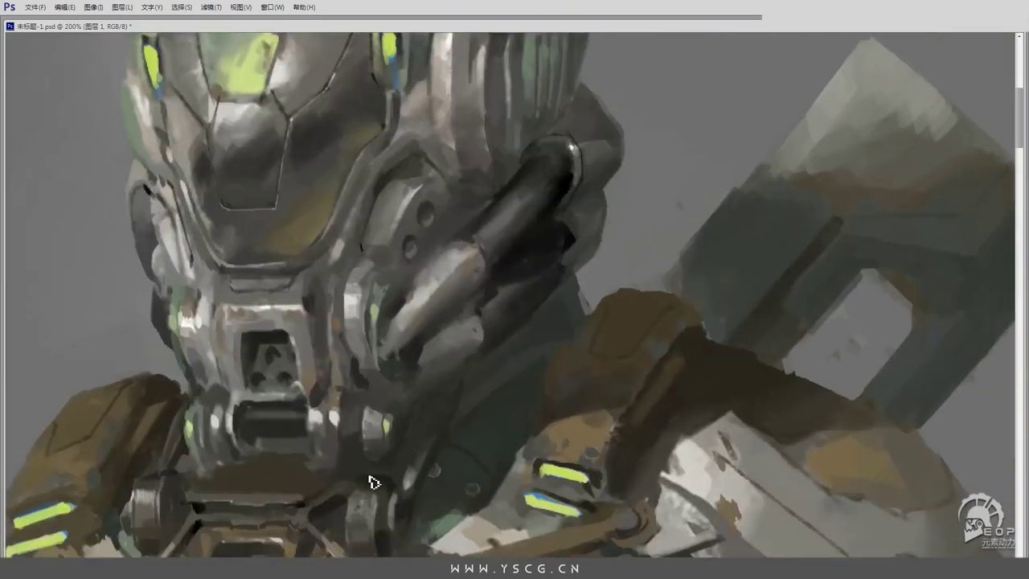
# Repaint the cut-out in the back-mounted weapon's stock as a cleaner, rounded opening.
pyautogui.scroll(-1, 372, 478)
pyautogui.moveTo(492, 311); pyautogui.dragTo(467, 328)
pyautogui.moveTo(557, 253); pyautogui.dragTo(535, 305)
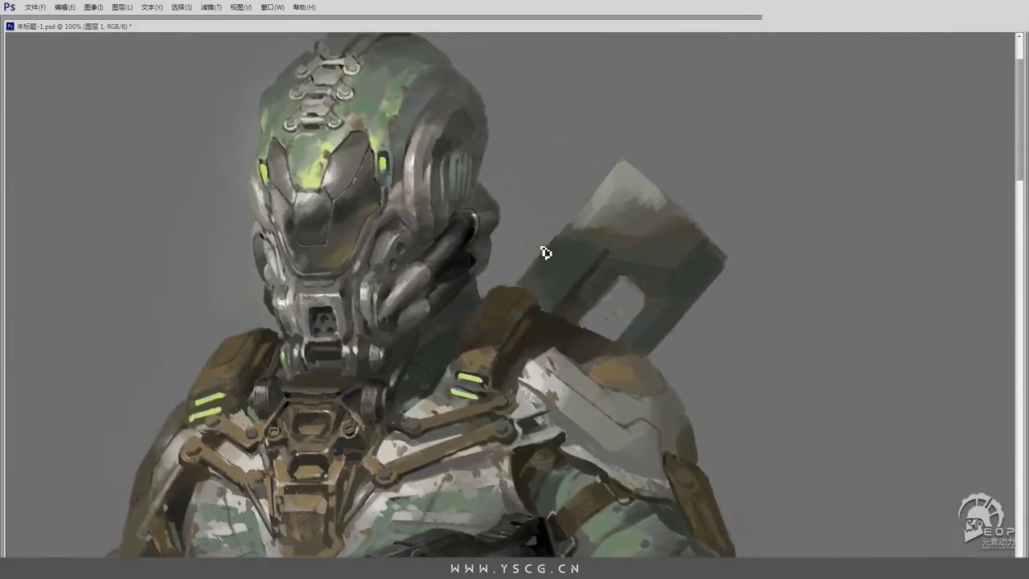
pyautogui.moveTo(545, 253); pyautogui.dragTo(574, 282)
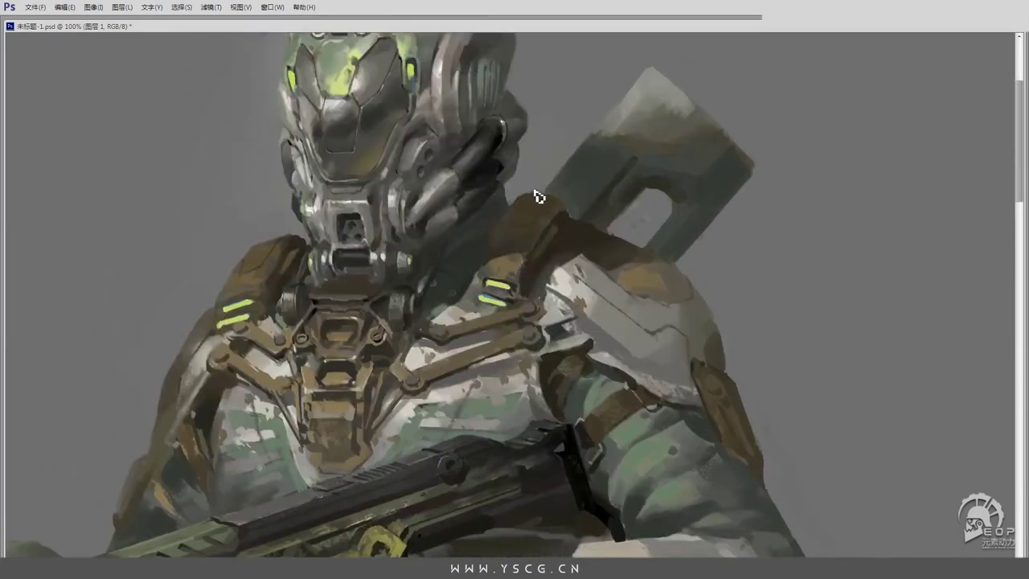
pyautogui.moveTo(537, 196); pyautogui.dragTo(580, 226)
pyautogui.moveTo(634, 186); pyautogui.dragTo(321, 315)
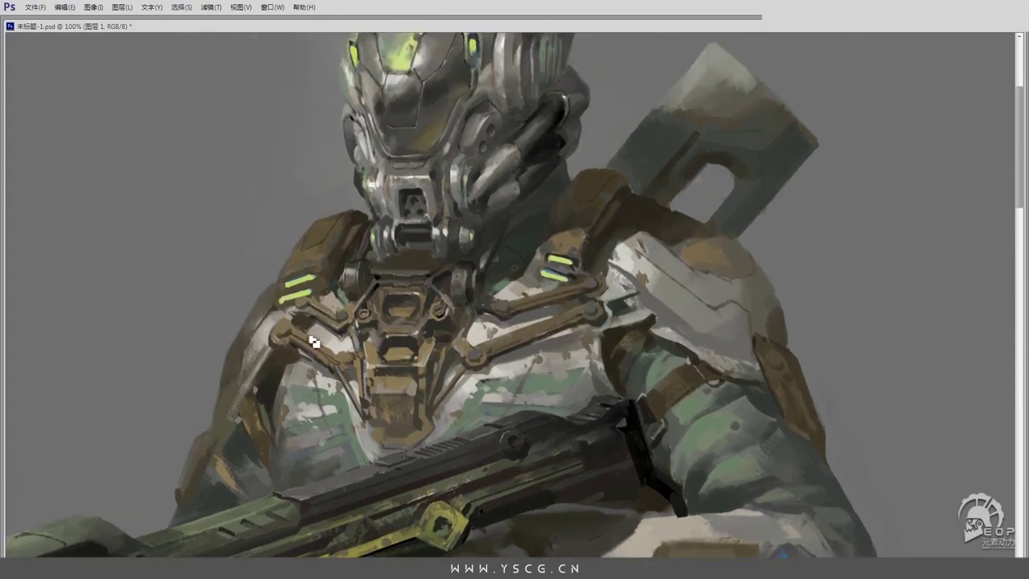
# Examine the whole soldier and rifle at a reduced zoom in full-screen mode.
pyautogui.moveTo(461, 399); pyautogui.dragTo(494, 323)
pyautogui.moveTo(416, 405); pyautogui.dragTo(484, 387)
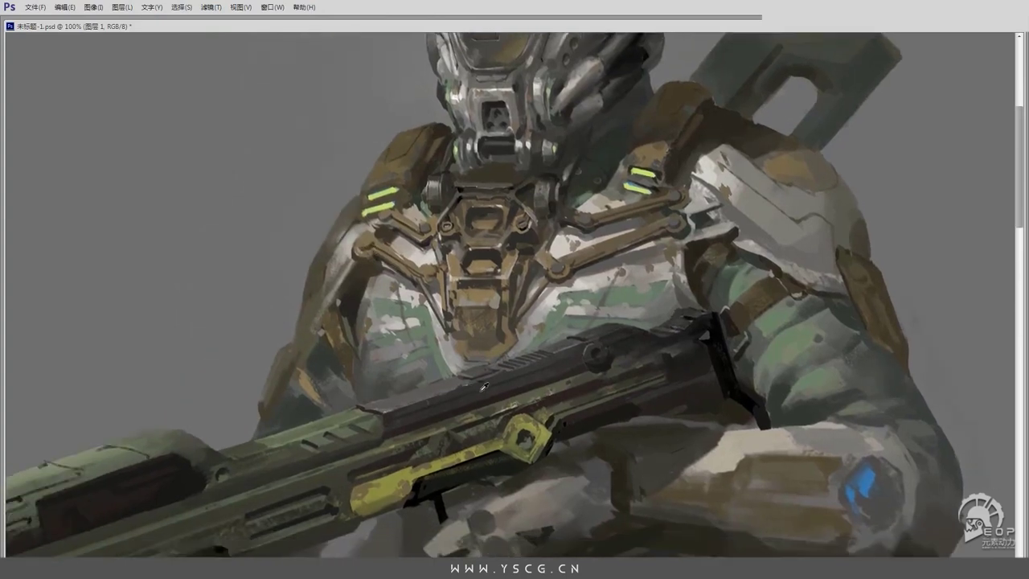
pyautogui.moveTo(399, 432); pyautogui.dragTo(268, 478)
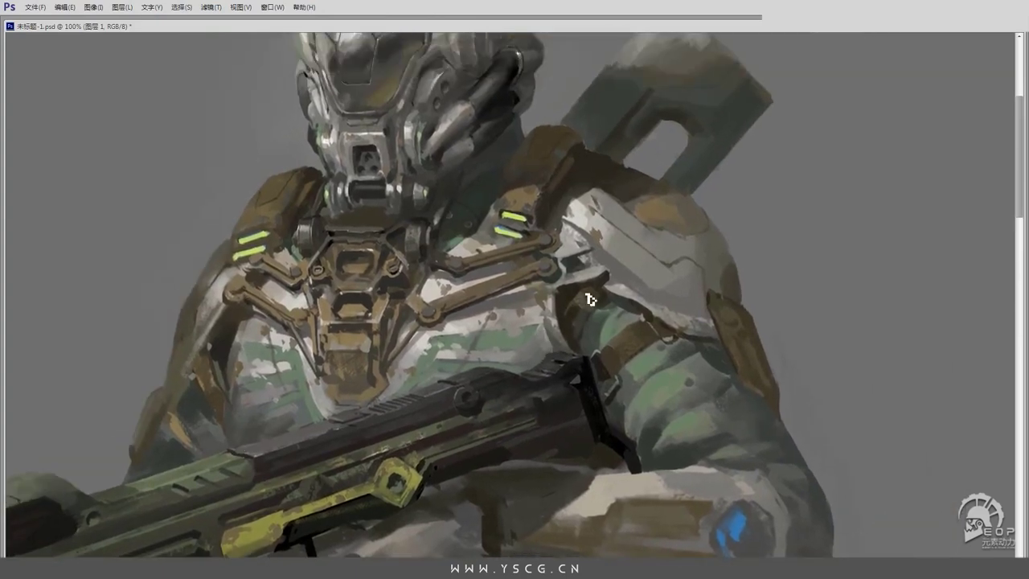
pyautogui.scroll(-3, 558, 321)
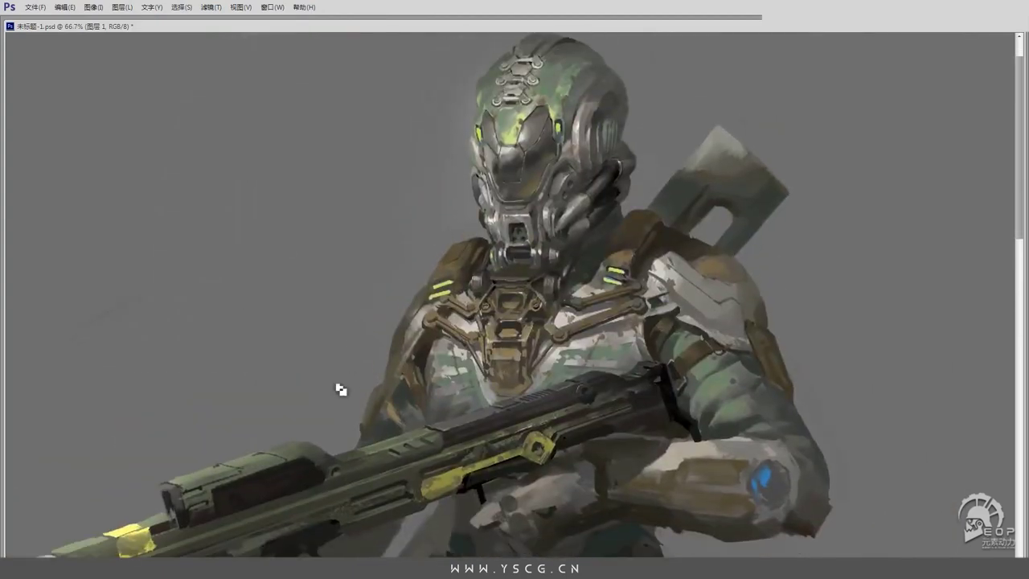
pyautogui.press('f')
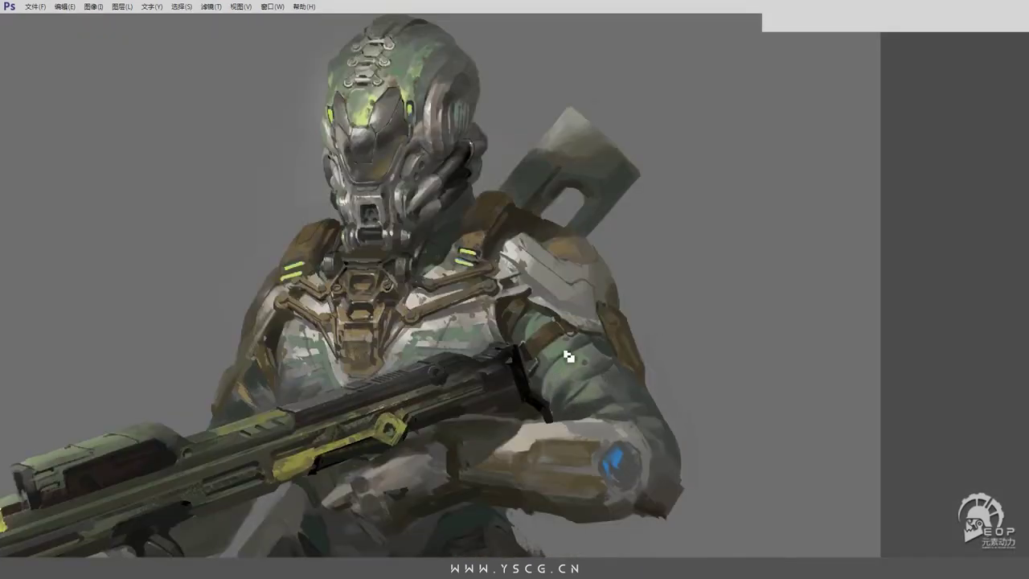
pyautogui.moveTo(567, 356); pyautogui.dragTo(543, 365)
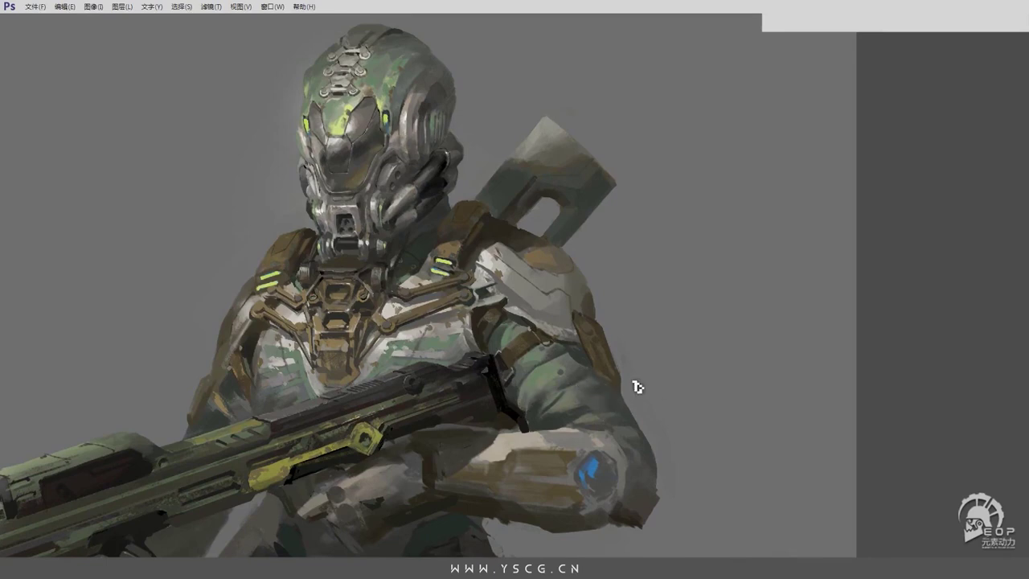
pyautogui.moveTo(549, 382); pyautogui.dragTo(544, 354)
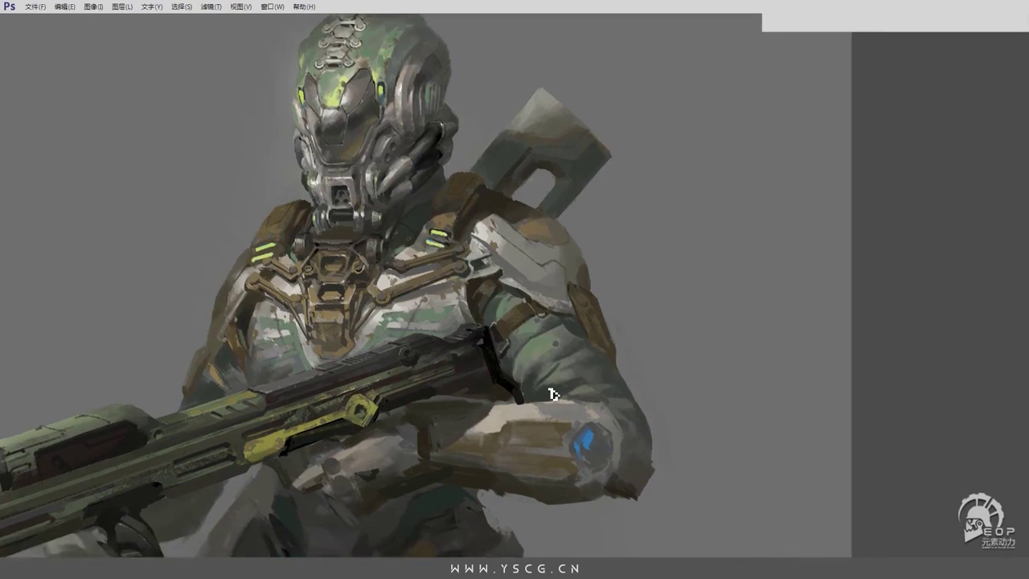
pyautogui.moveTo(502, 305); pyautogui.dragTo(520, 304)
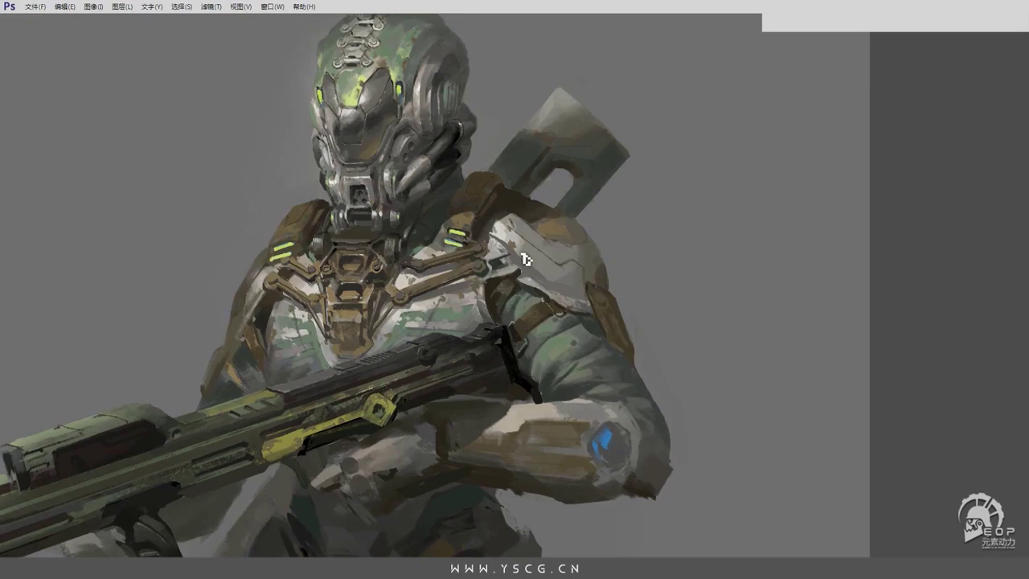
pyautogui.moveTo(523, 257); pyautogui.dragTo(515, 257)
pyautogui.moveTo(549, 409); pyautogui.dragTo(535, 467)
# Show the hidden panels again and paint fine wear marks on the light shoulder plate with sampled tones and a small, resized brush.
pyautogui.press('Tab')
pyautogui.moveTo(573, 389); pyautogui.dragTo(39, 353)
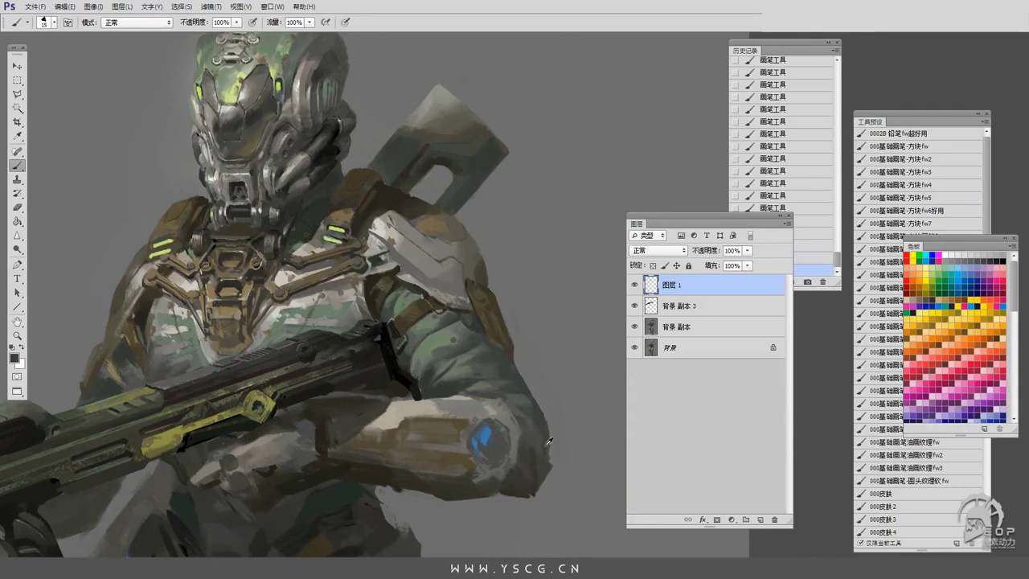
pyautogui.scroll(2, 446, 362)
pyautogui.press('[')
pyautogui.press('[')
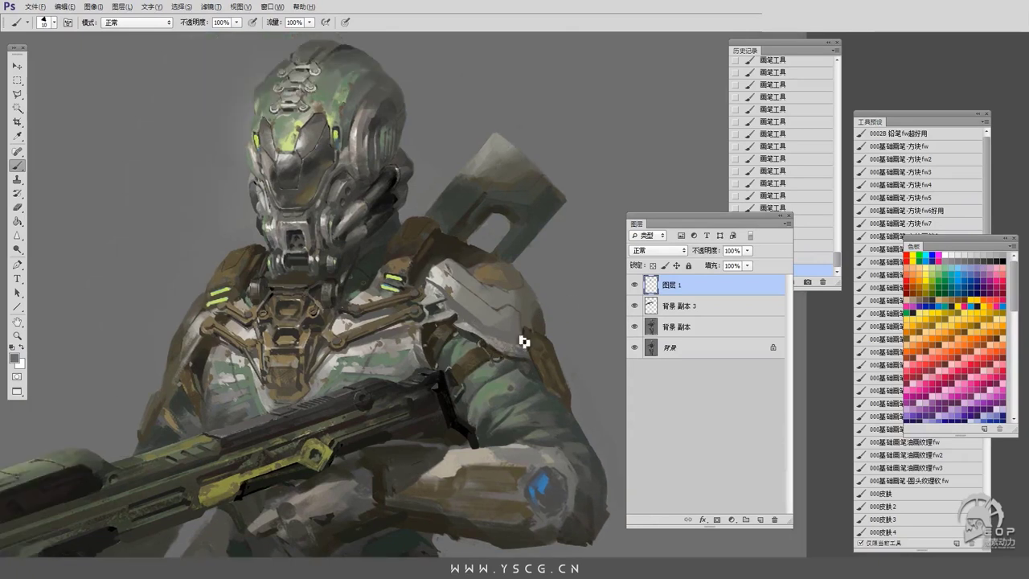
pyautogui.keyDown('alt'); pyautogui.click(462, 277); pyautogui.keyUp('alt')
pyautogui.press(']')
pyautogui.press(']')
pyautogui.scroll(-1, 460, 272)
pyautogui.press('[')
pyautogui.press('[')
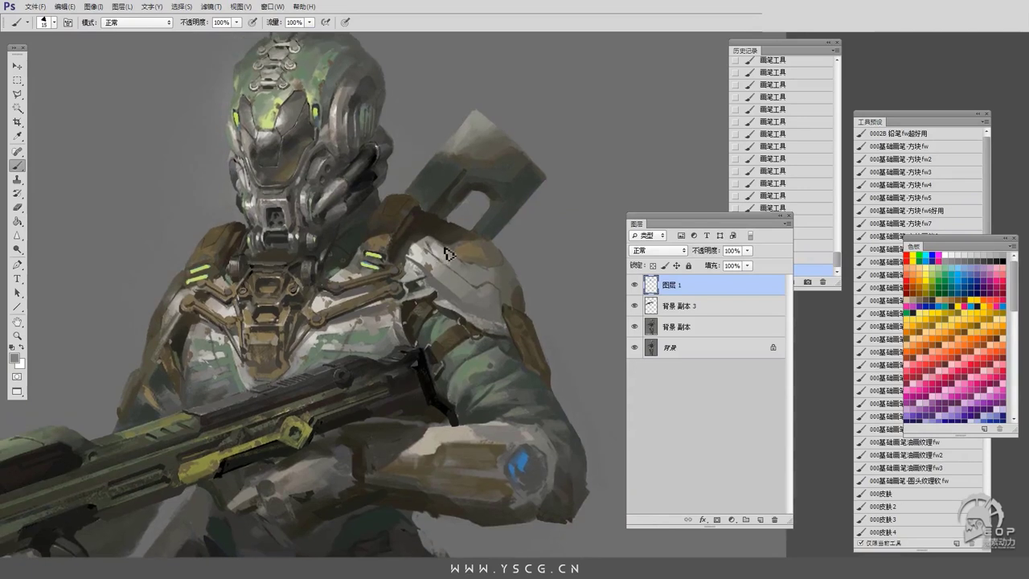
# Sharpen the shoulder plate's panel lines and lower edge with a sampled dark tone.
pyautogui.keyDown('alt'); pyautogui.click(500, 357); pyautogui.keyUp('alt')
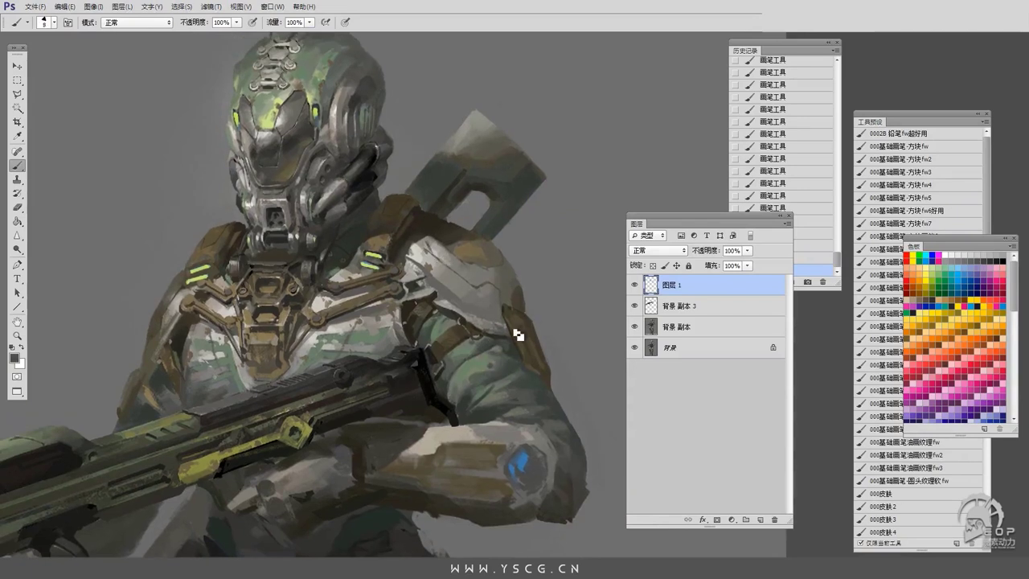
pyautogui.moveTo(516, 334); pyautogui.dragTo(504, 338)
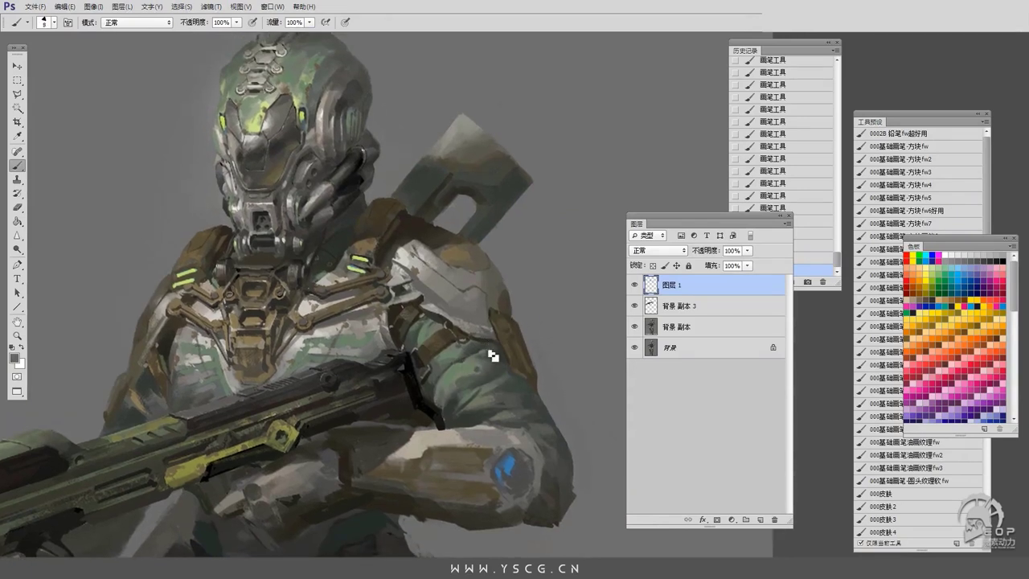
pyautogui.scroll(1, 438, 442)
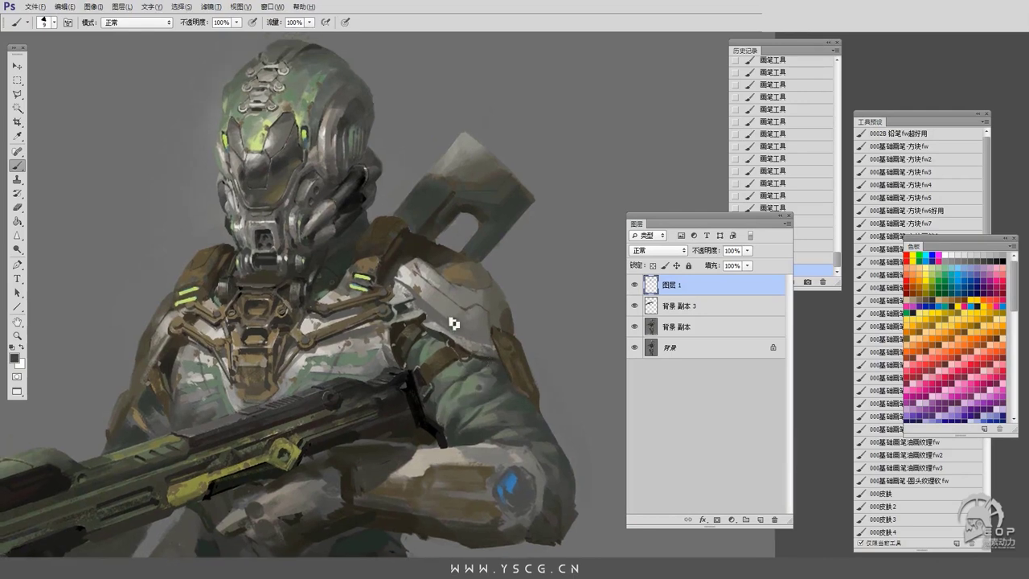
# Paint small round studs on the green upper sleeve and shade around them with colours sampled from the fabric.
pyautogui.keyDown('alt'); pyautogui.click(507, 419); pyautogui.keyUp('alt')
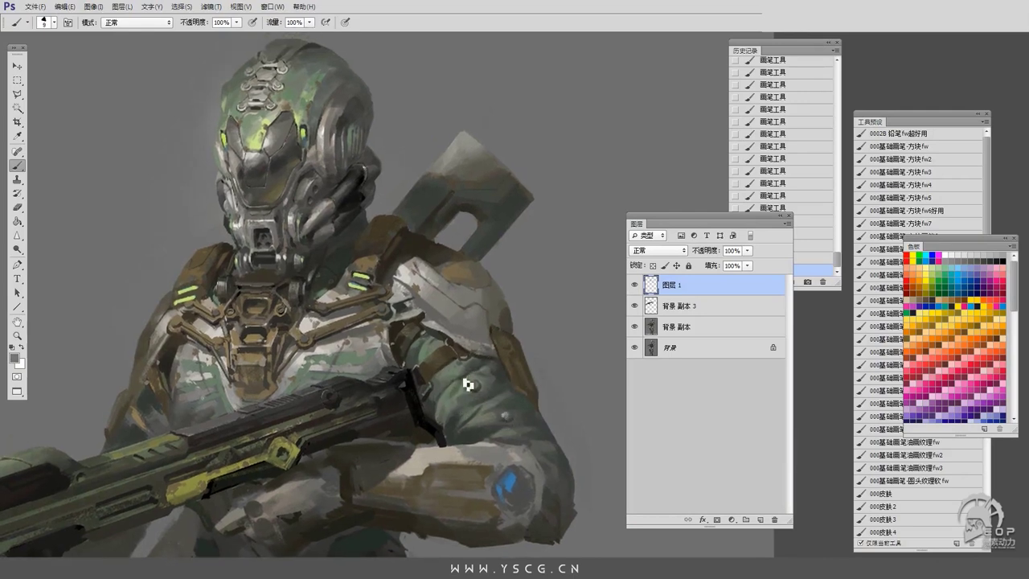
pyautogui.keyDown('alt'); pyautogui.click(467, 384); pyautogui.keyUp('alt')
pyautogui.keyDown('alt'); pyautogui.click(450, 398); pyautogui.keyUp('alt')
pyautogui.keyDown('alt'); pyautogui.click(455, 394); pyautogui.keyUp('alt')
pyautogui.keyDown('alt'); pyautogui.click(472, 389); pyautogui.keyUp('alt')
# Paint a dark round detail on the brown cap above the shoulder plate with sampled tones.
pyautogui.moveTo(346, 326)
pyautogui.mouseDown()
pyautogui.moveTo(417, 303)
pyautogui.moveTo(399, 266)
pyautogui.mouseUp()
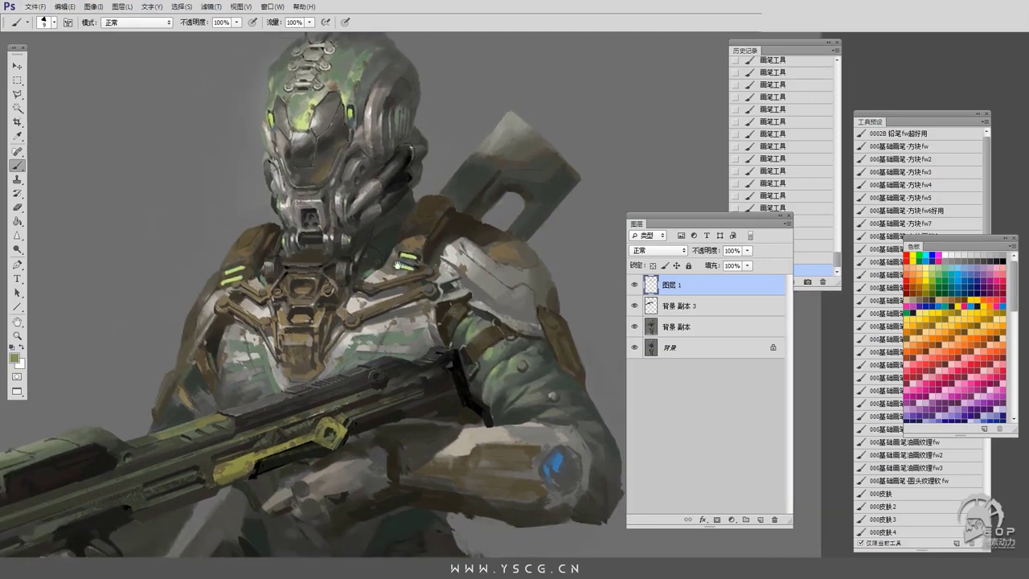
pyautogui.moveTo(294, 266); pyautogui.dragTo(271, 270)
pyautogui.keyDown('alt'); pyautogui.click(471, 252); pyautogui.keyUp('alt')
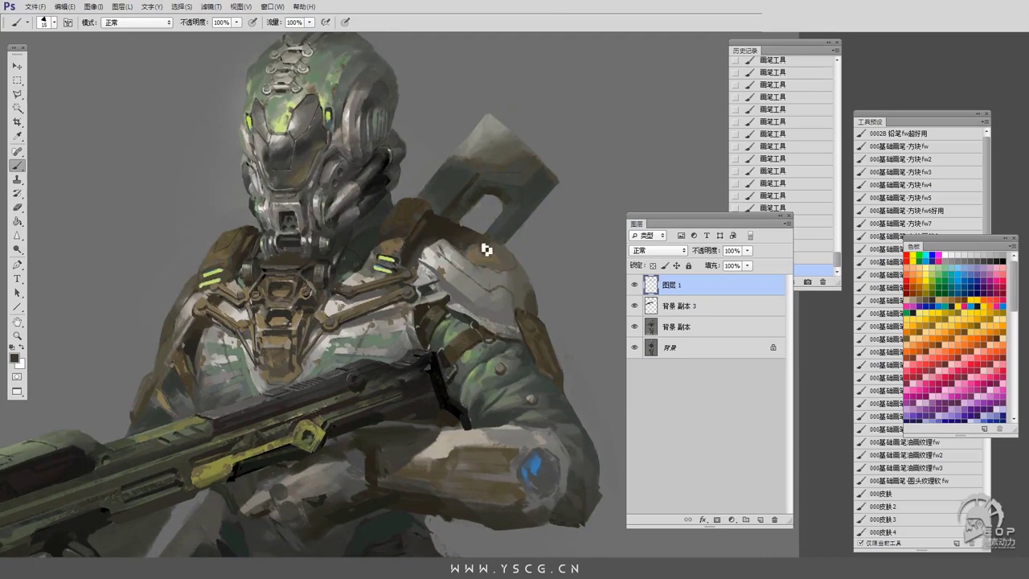
pyautogui.keyDown('alt'); pyautogui.click(474, 255); pyautogui.keyUp('alt')
pyautogui.keyDown('alt'); pyautogui.click(474, 256); pyautogui.keyUp('alt')
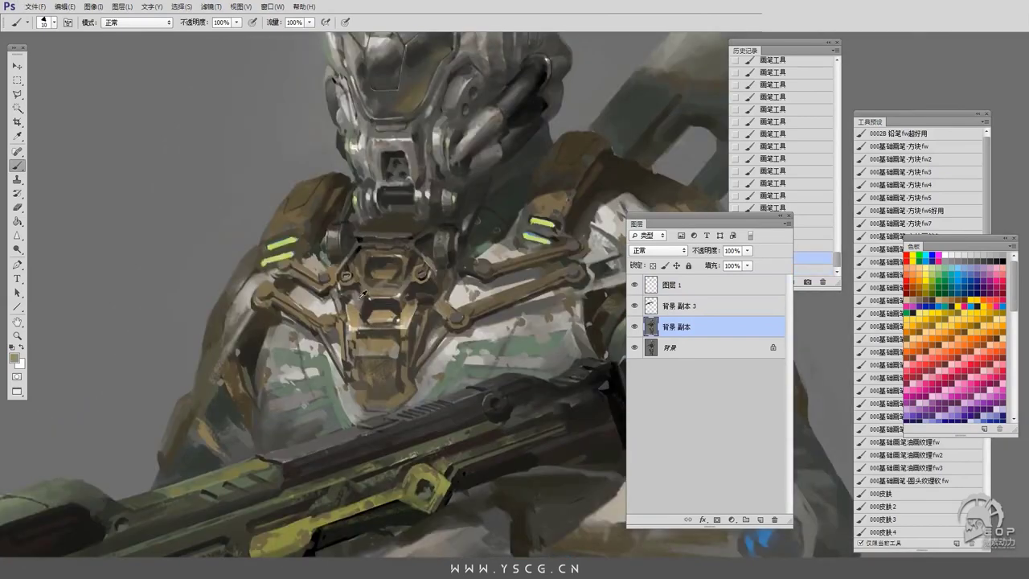
# Touch up the brown chest harness's centre piece and the dark rifle stock edge with sampled tones and a smaller brush.
pyautogui.keyDown('alt'); pyautogui.click(357, 307); pyautogui.keyUp('alt')
pyautogui.keyDown('alt'); pyautogui.click(409, 299); pyautogui.keyUp('alt')
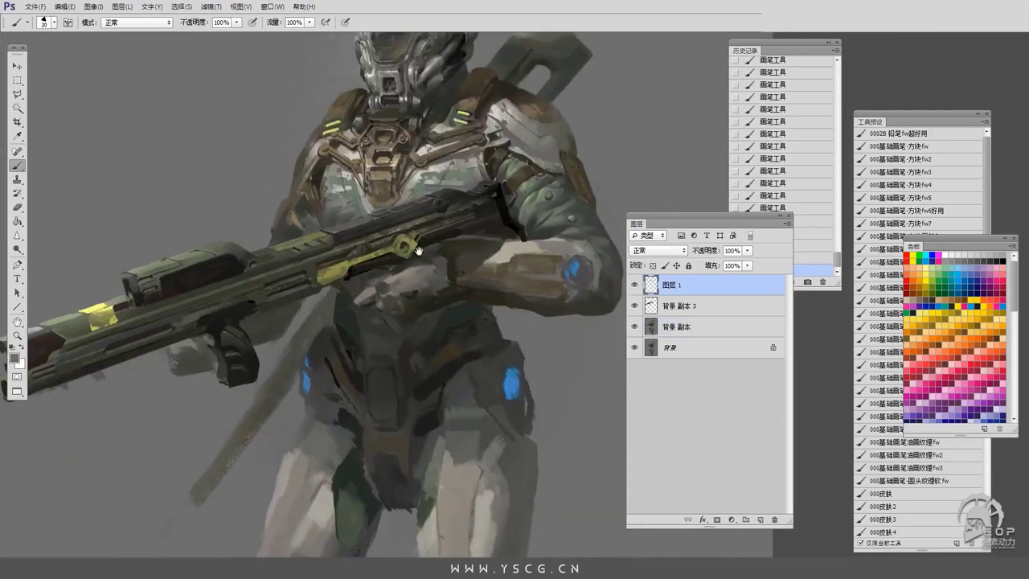
pyautogui.press('[')
pyautogui.keyDown('alt'); pyautogui.click(495, 233); pyautogui.keyUp('alt')
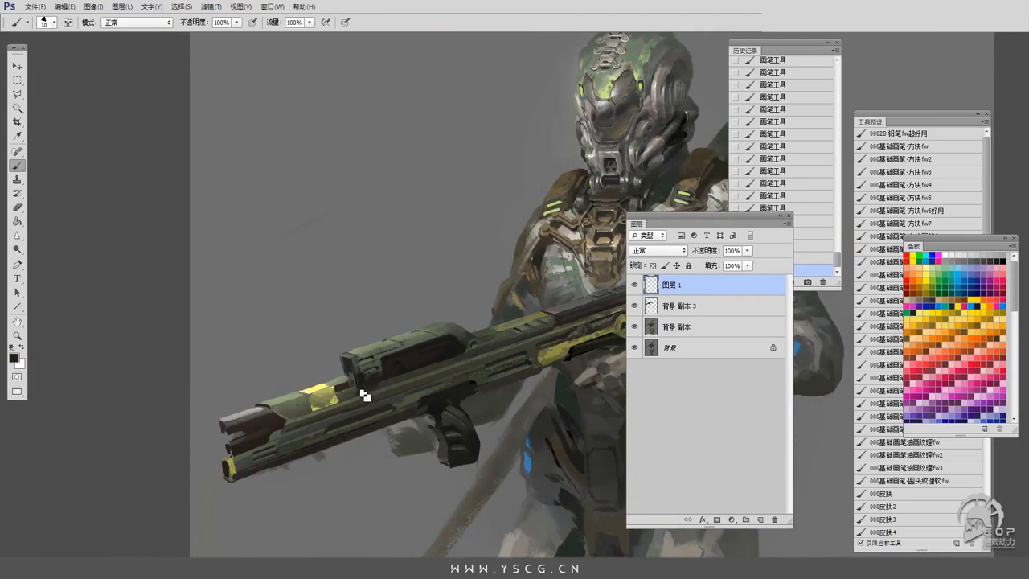
# Refine the front and body of the rifle's scope housing with sampled green and dark tones.
pyautogui.keyDown('alt'); pyautogui.click(384, 392); pyautogui.keyUp('alt')
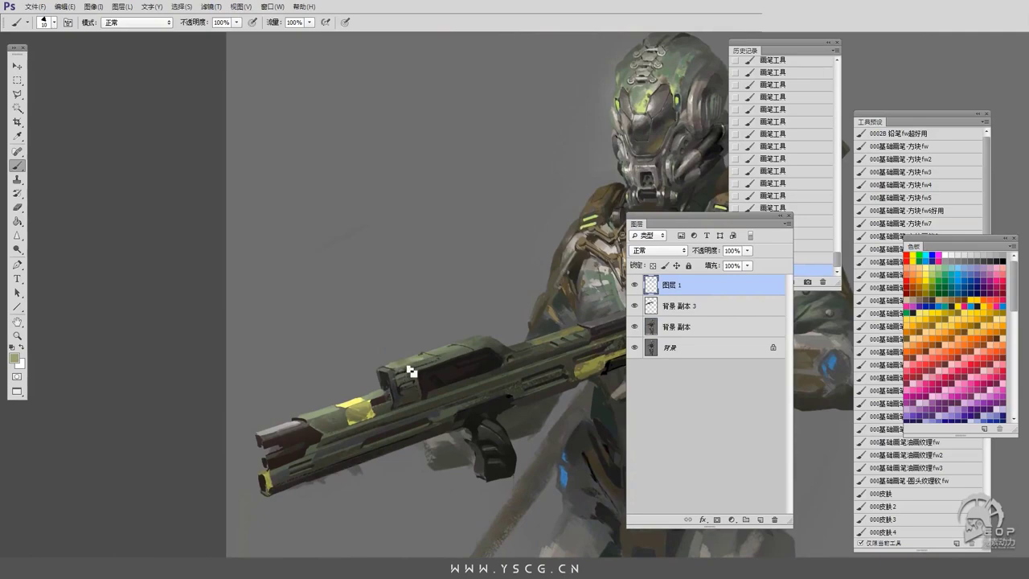
pyautogui.moveTo(446, 347); pyautogui.dragTo(399, 347)
pyautogui.keyDown('alt'); pyautogui.click(456, 347); pyautogui.keyUp('alt')
pyautogui.moveTo(484, 370)
pyautogui.mouseDown()
pyautogui.moveTo(477, 361)
pyautogui.moveTo(429, 390)
pyautogui.moveTo(382, 355)
pyautogui.moveTo(533, 396)
pyautogui.mouseUp()
# Paint thin dark accents on the helmet's side and cheek with a much smaller brush.
pyautogui.press('[')
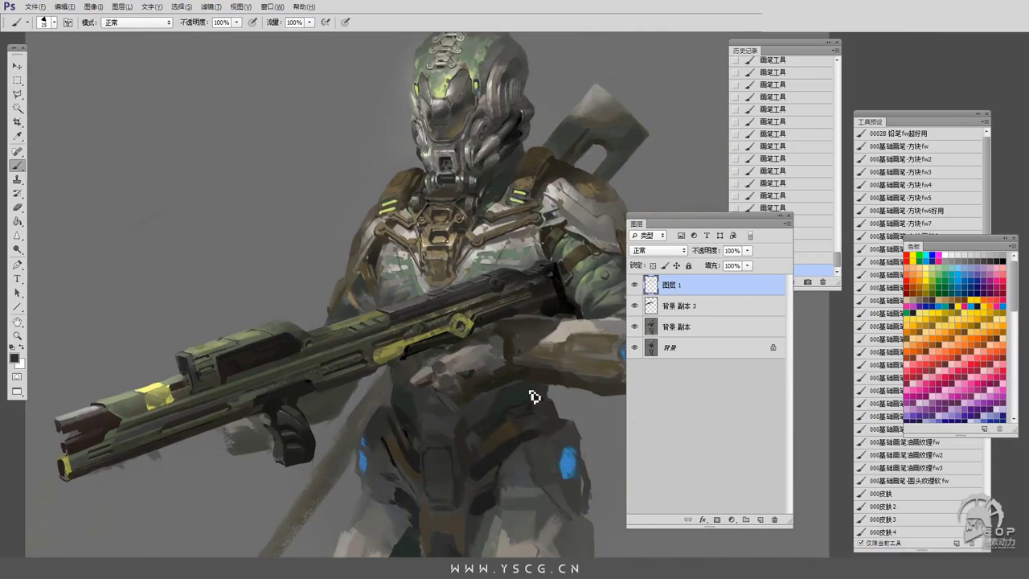
pyautogui.press('[')
pyautogui.scroll(5, 406, 361)
pyautogui.press('[')
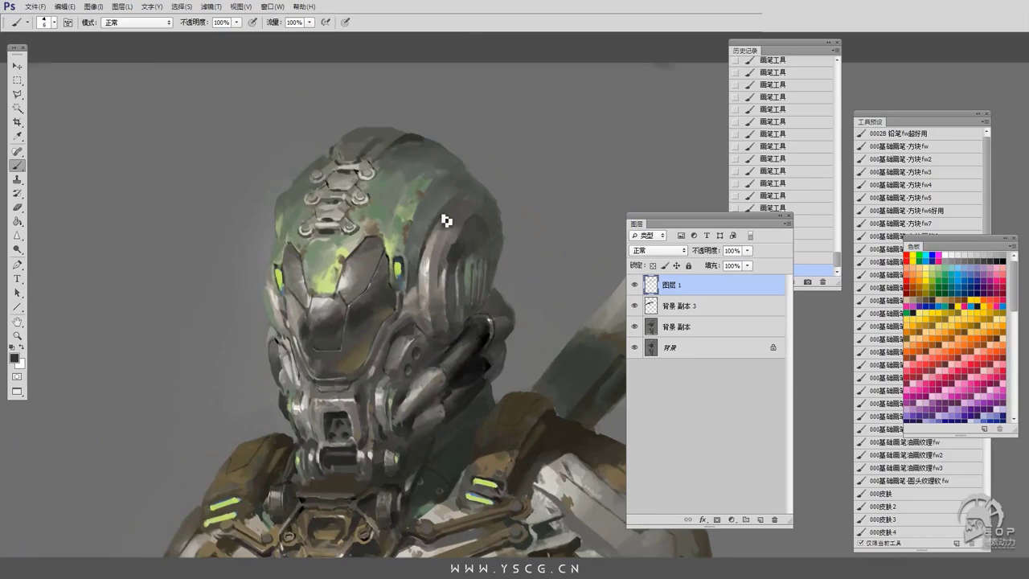
pyautogui.scroll(-3, 434, 241)
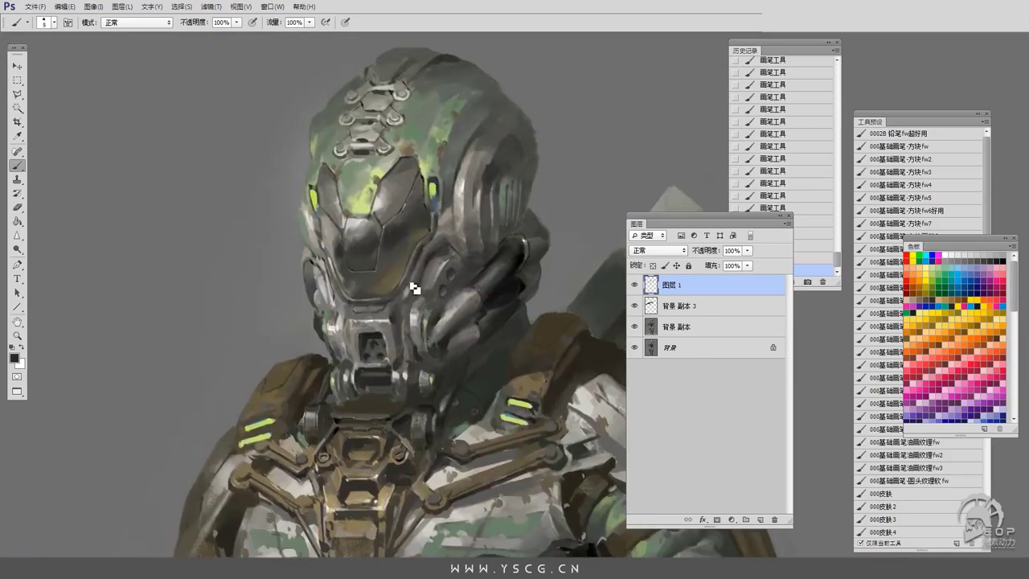
pyautogui.scroll(2, 426, 273)
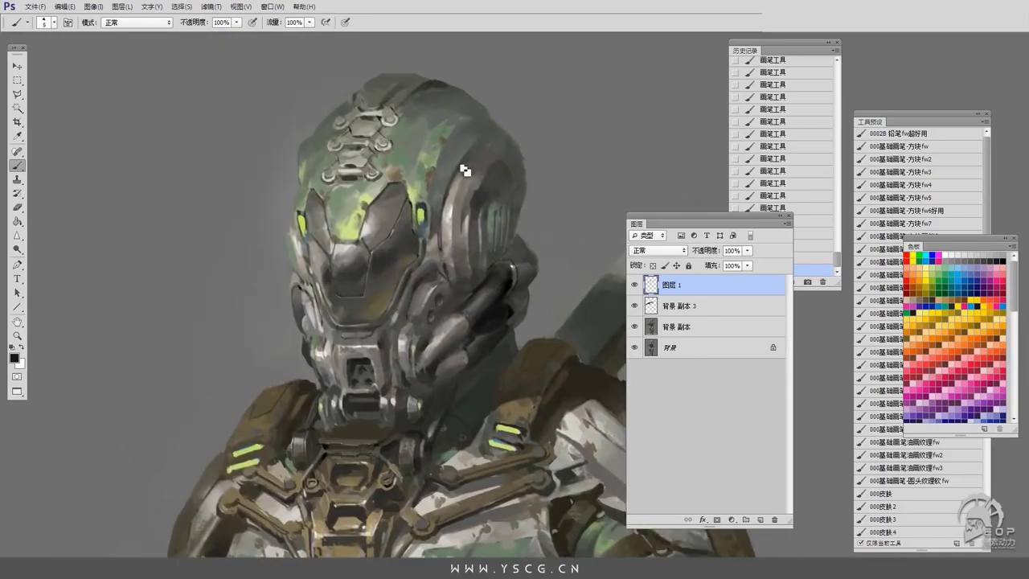
pyautogui.scroll(4, 450, 241)
# Sharpen the face mask's edges, jaw joints and ear guard with sampled light and dark greys.
pyautogui.keyDown('alt'); pyautogui.click(386, 311); pyautogui.keyUp('alt')
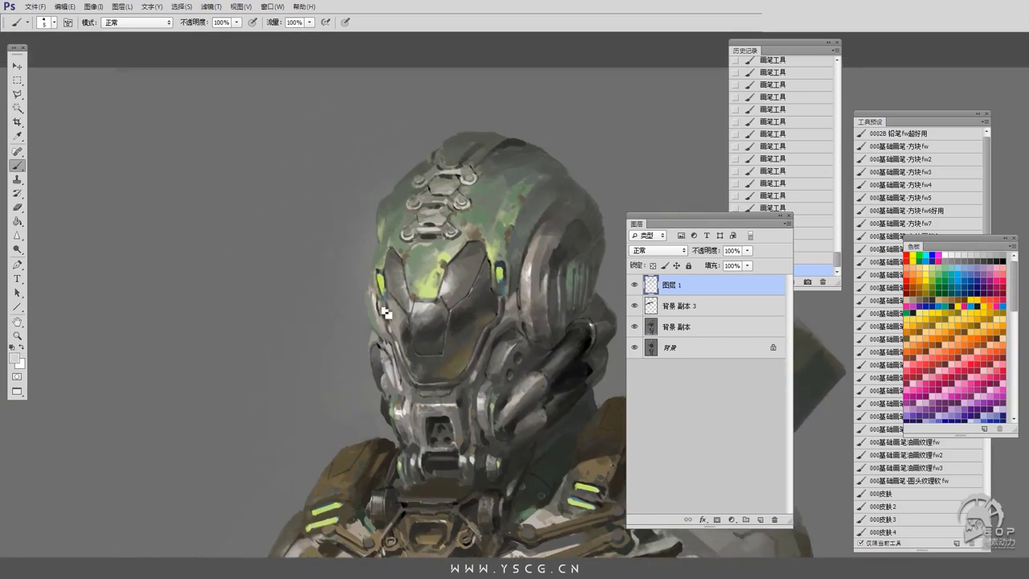
pyautogui.keyDown('alt'); pyautogui.click(387, 331); pyautogui.keyUp('alt')
pyautogui.scroll(-2, 402, 322)
pyautogui.keyDown('alt'); pyautogui.click(456, 330); pyautogui.keyUp('alt')
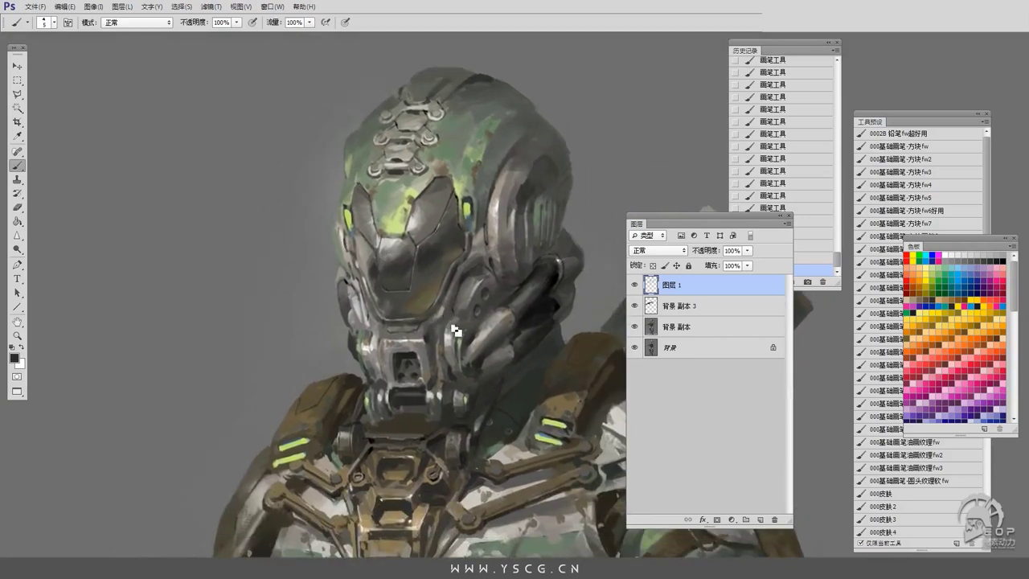
pyautogui.moveTo(441, 371); pyautogui.dragTo(467, 371)
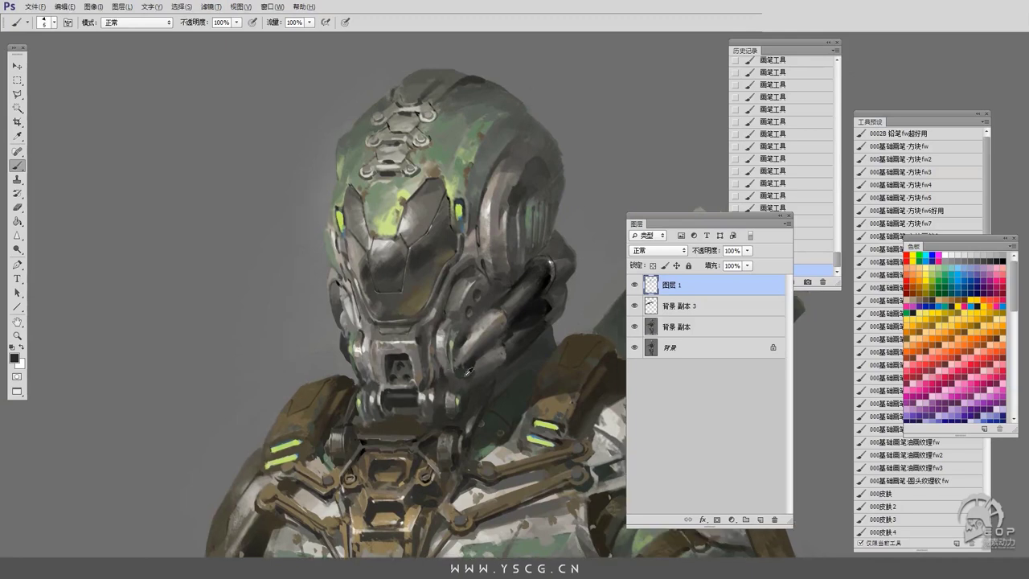
pyautogui.moveTo(381, 331); pyautogui.dragTo(378, 369)
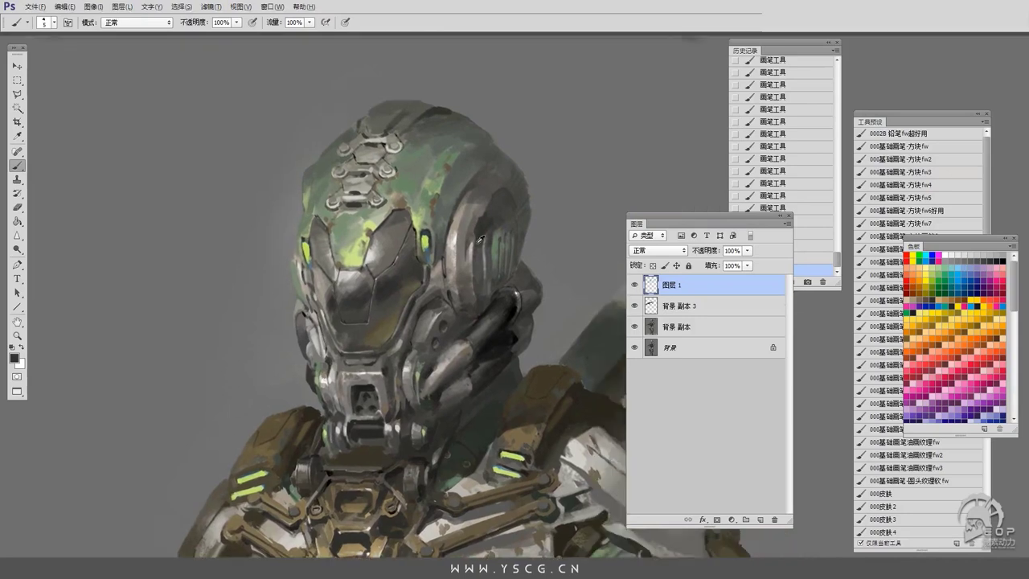
pyautogui.moveTo(485, 281); pyautogui.dragTo(477, 303)
pyautogui.scroll(-3, 477, 303)
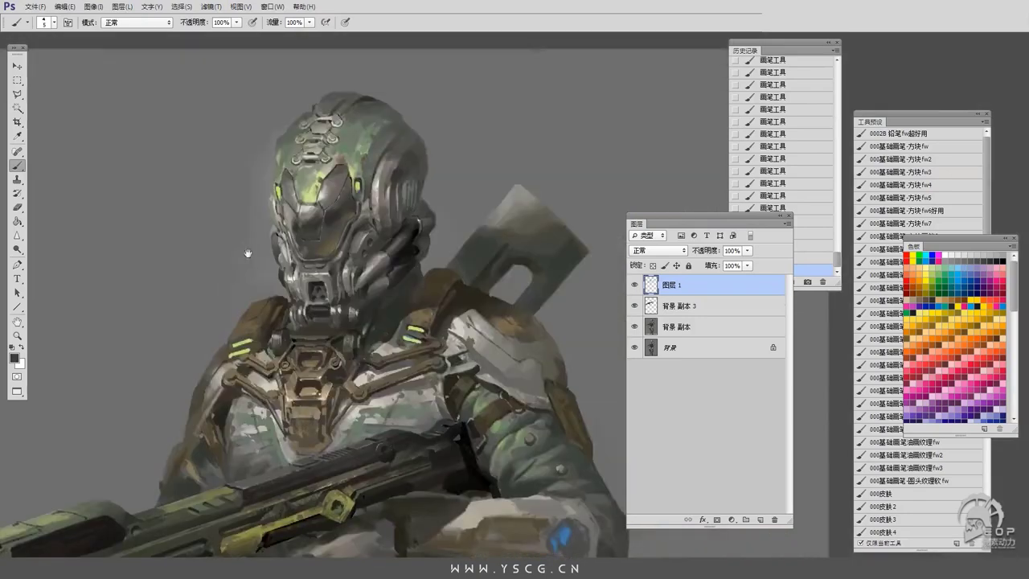
# Shade the chest armour beside the rifle stock with sampled tones and an enlarged brush.
pyautogui.keyDown('alt'); pyautogui.click(480, 278); pyautogui.keyUp('alt')
pyautogui.press(']')
pyautogui.press(']')
pyautogui.press(']')
pyautogui.press(']')
pyautogui.press(']')
pyautogui.scroll(-2, 489, 277)
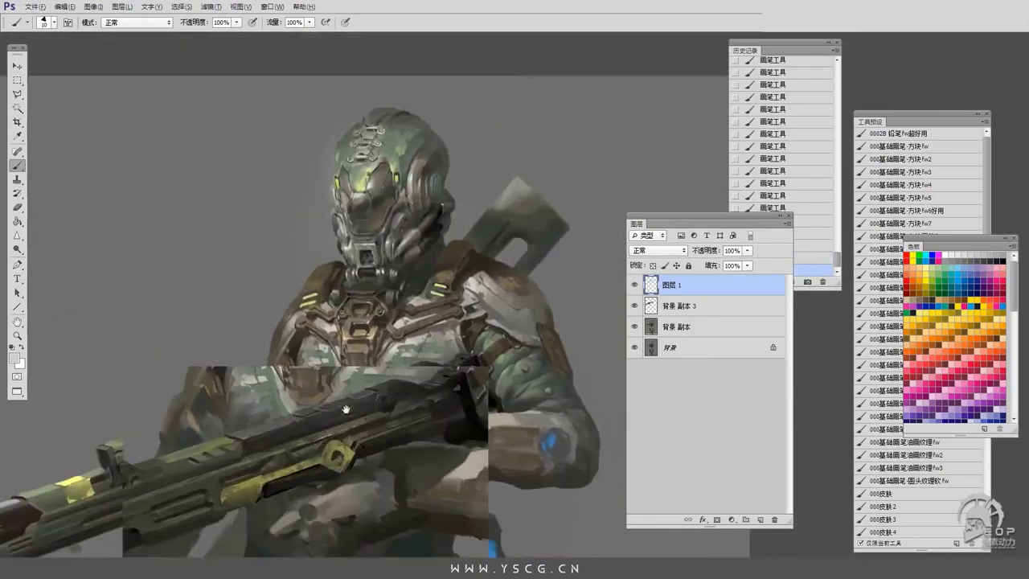
pyautogui.scroll(2, 432, 370)
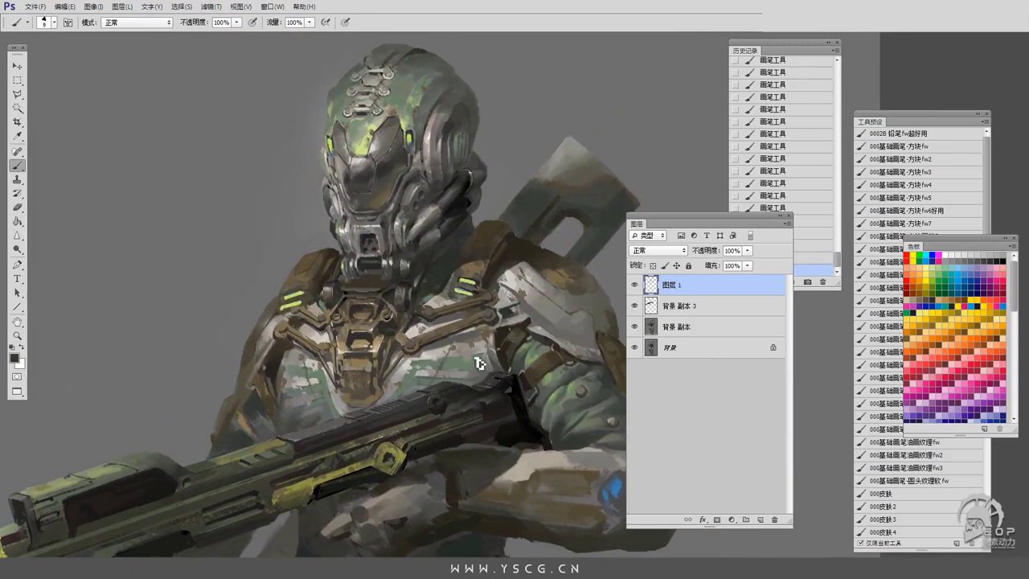
pyautogui.press(']')
pyautogui.press(']')
pyautogui.press(']')
pyautogui.press(']')
pyautogui.press(']')
pyautogui.scroll(-1, 499, 367)
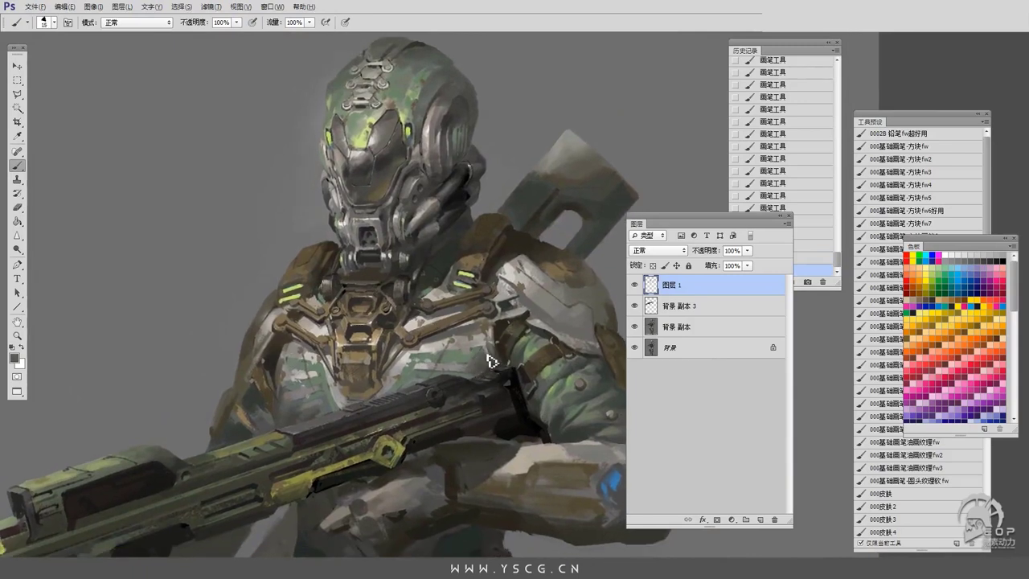
pyautogui.keyDown('alt'); pyautogui.click(488, 359); pyautogui.keyUp('alt')
pyautogui.scroll(-5, 482, 302)
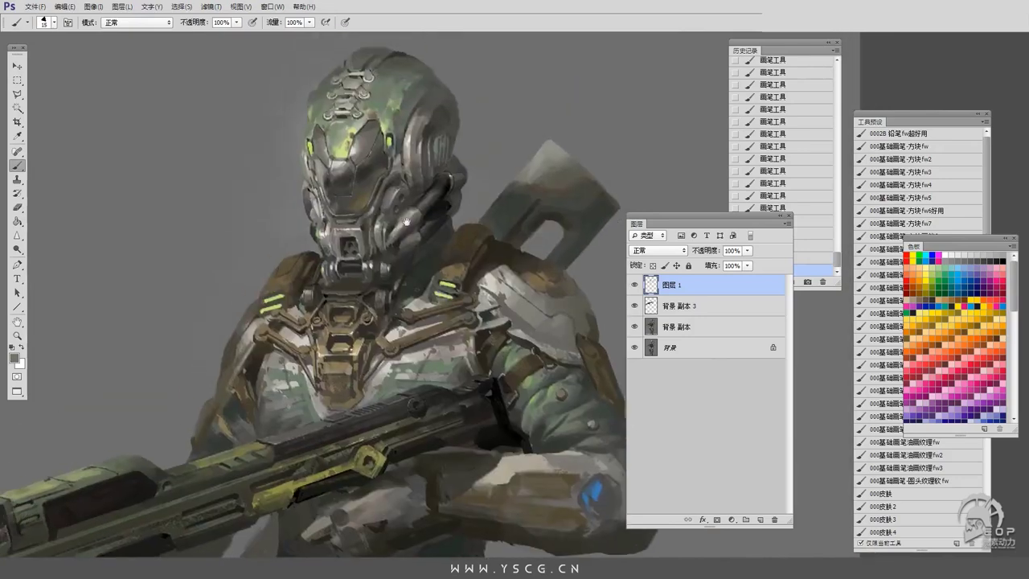
# Paint light knuckle plates and dark gaps on the glove under the rifle with sampled tones and a reduced brush.
pyautogui.hscroll(3, 351, 378)
pyautogui.moveTo(351, 380); pyautogui.dragTo(335, 399)
pyautogui.keyDown('alt'); pyautogui.click(351, 393); pyautogui.keyUp('alt')
pyautogui.scroll(-3, 351, 393)
pyautogui.hscroll(-2, 351, 393)
pyautogui.press('[')
pyautogui.press('[')
pyautogui.press('[')
pyautogui.press('[')
pyautogui.press('[')
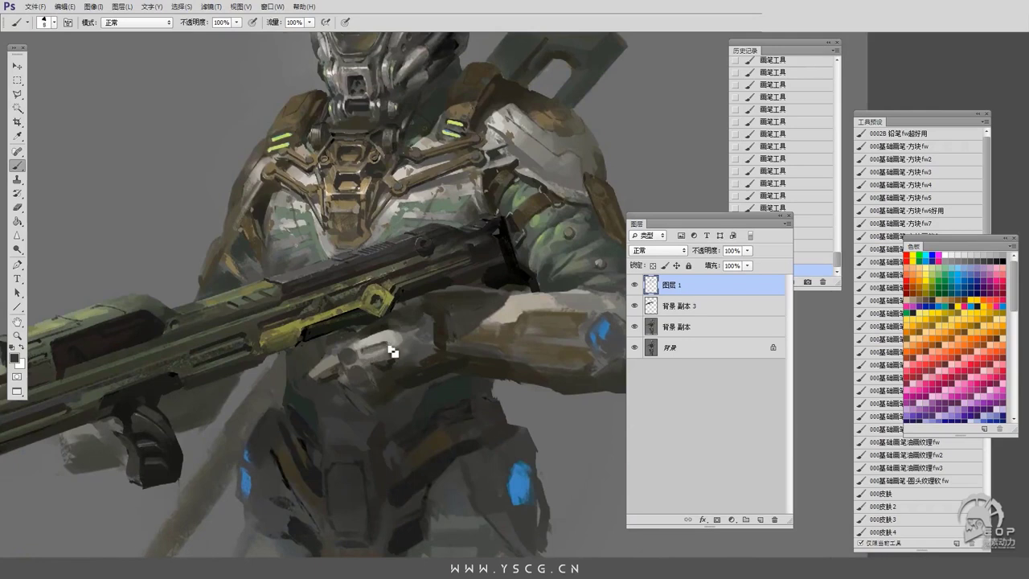
pyautogui.moveTo(381, 346)
pyautogui.mouseDown()
pyautogui.moveTo(366, 366)
pyautogui.moveTo(393, 377)
pyautogui.moveTo(395, 352)
pyautogui.mouseUp()
pyautogui.keyDown('alt'); pyautogui.click(374, 370); pyautogui.keyUp('alt')
pyautogui.scroll(2, 401, 370)
pyautogui.hscroll(1, 401, 371)
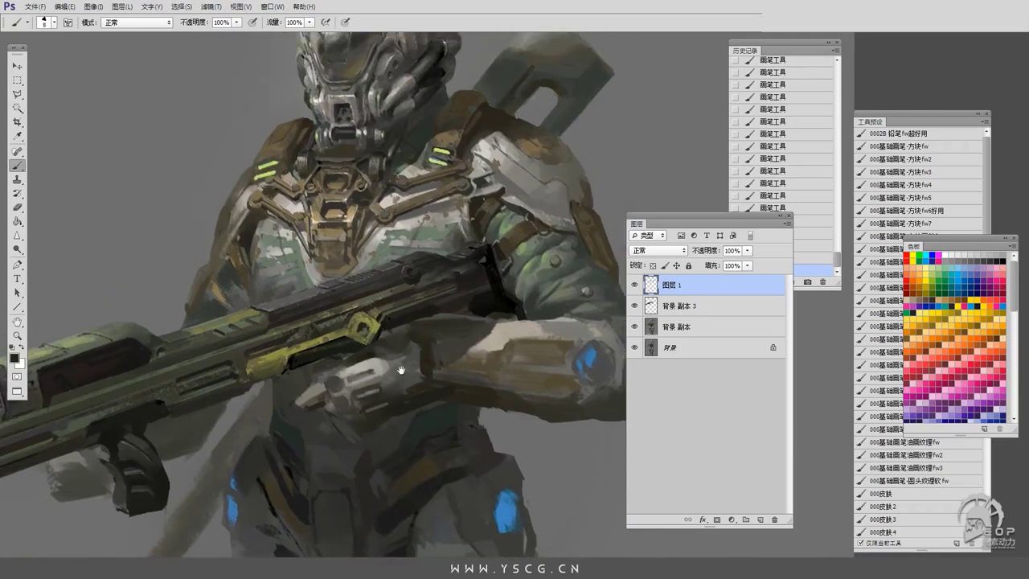
# Refine the light shoulder plate and the brown strap around it with colours sampled from the armour.
pyautogui.scroll(6, 398, 384)
pyautogui.hscroll(2, 398, 384)
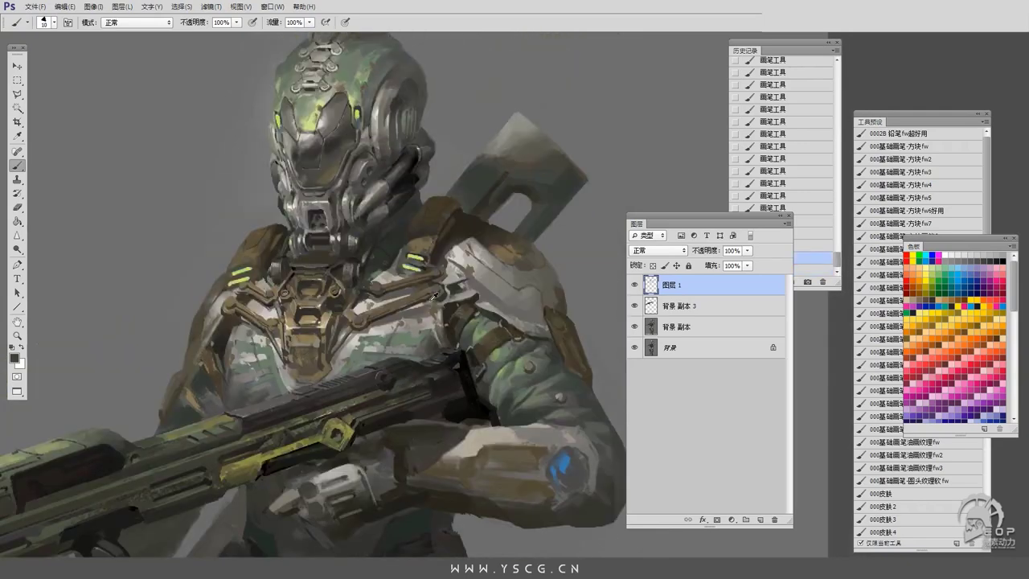
pyautogui.keyDown('alt'); pyautogui.click(446, 283); pyautogui.keyUp('alt')
pyautogui.scroll(1, 436, 314)
pyautogui.hscroll(1, 435, 313)
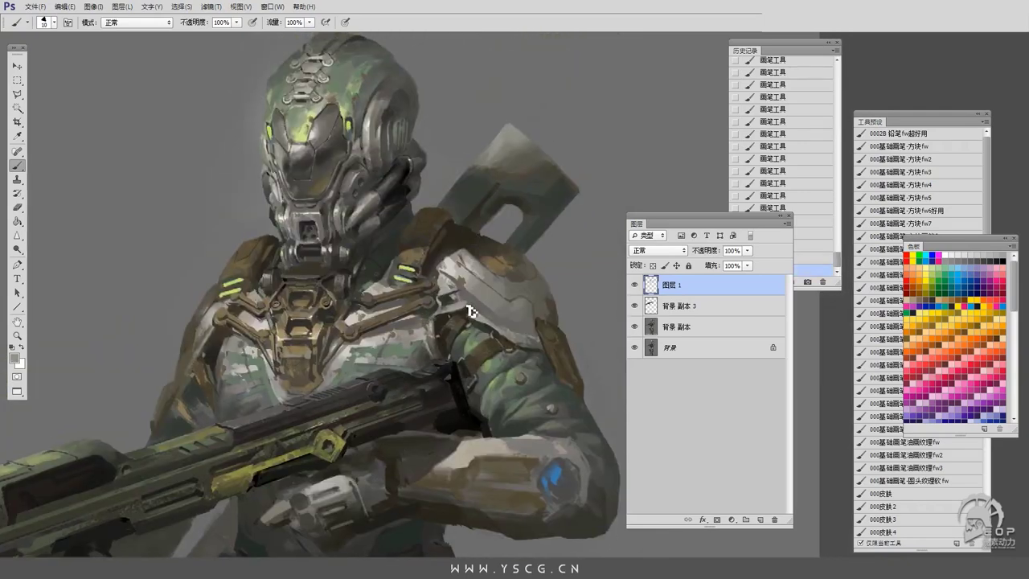
pyautogui.keyDown('alt'); pyautogui.click(469, 311); pyautogui.keyUp('alt')
pyautogui.keyDown('alt'); pyautogui.click(443, 286); pyautogui.keyUp('alt')
pyautogui.scroll(2, 293, 364)
pyautogui.hscroll(1, 293, 364)
pyautogui.keyDown('alt'); pyautogui.click(487, 279); pyautogui.keyUp('alt')
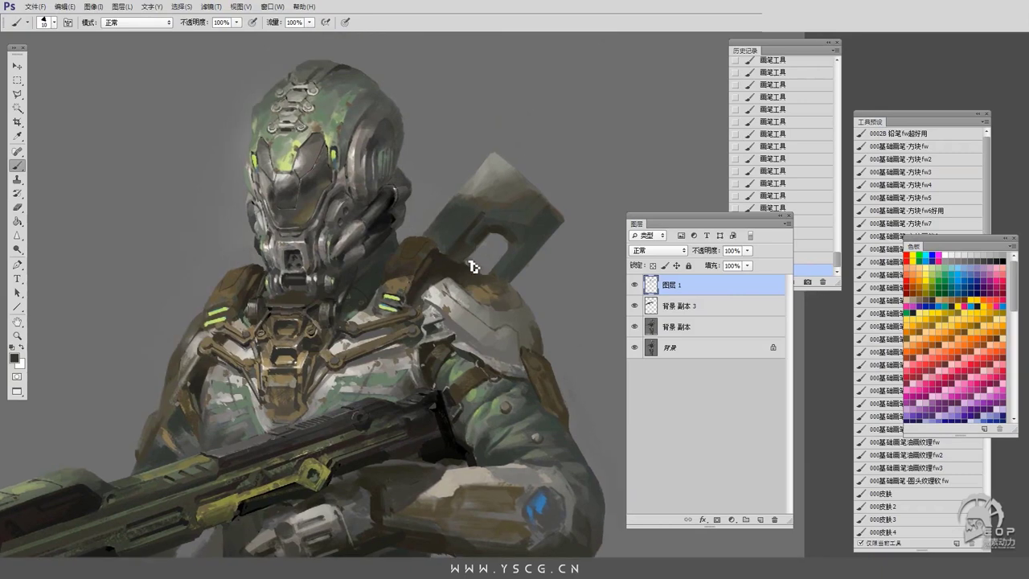
# Add yellow-green edge accents to the lower tip of the brown chest harness with sampled colours and a smaller brush.
pyautogui.moveTo(278, 303); pyautogui.dragTo(340, 232)
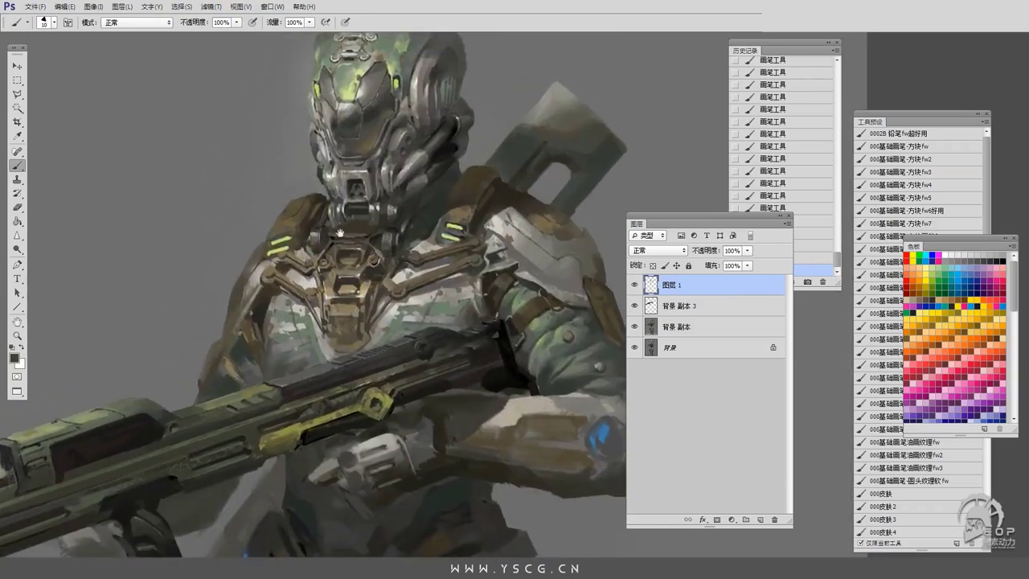
pyautogui.press('[')
pyautogui.press('[')
pyautogui.press('[')
pyautogui.keyDown('alt'); pyautogui.click(338, 354); pyautogui.keyUp('alt')
pyautogui.keyDown('alt'); pyautogui.click(333, 352); pyautogui.keyUp('alt')
pyautogui.keyDown('alt'); pyautogui.click(330, 351); pyautogui.keyUp('alt')
pyautogui.moveTo(331, 339); pyautogui.dragTo(348, 326)
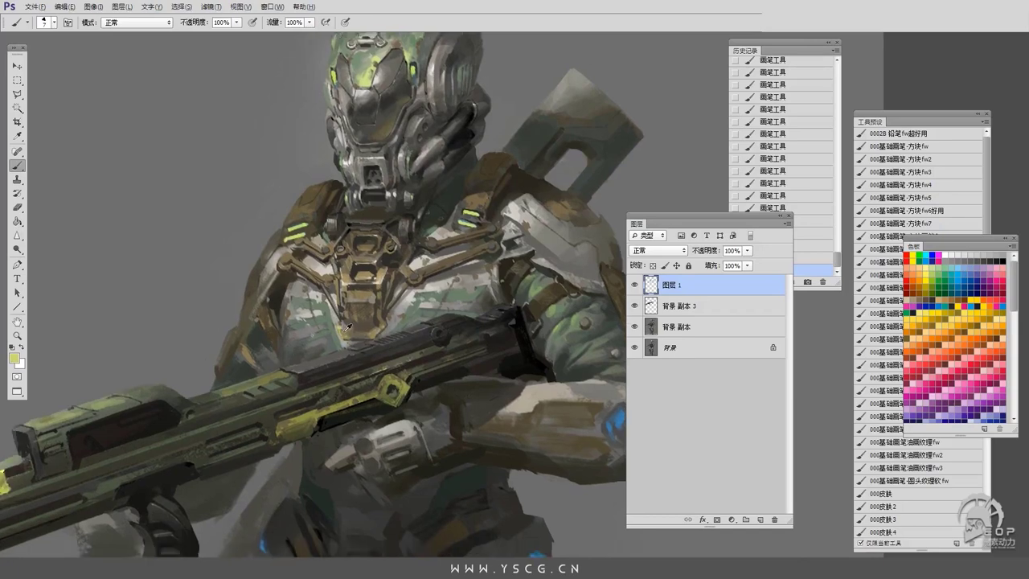
pyautogui.keyDown('alt'); pyautogui.click(368, 248); pyautogui.keyUp('alt')
pyautogui.moveTo(420, 285); pyautogui.dragTo(399, 325)
pyautogui.keyDown('alt'); pyautogui.click(320, 342); pyautogui.keyUp('alt')
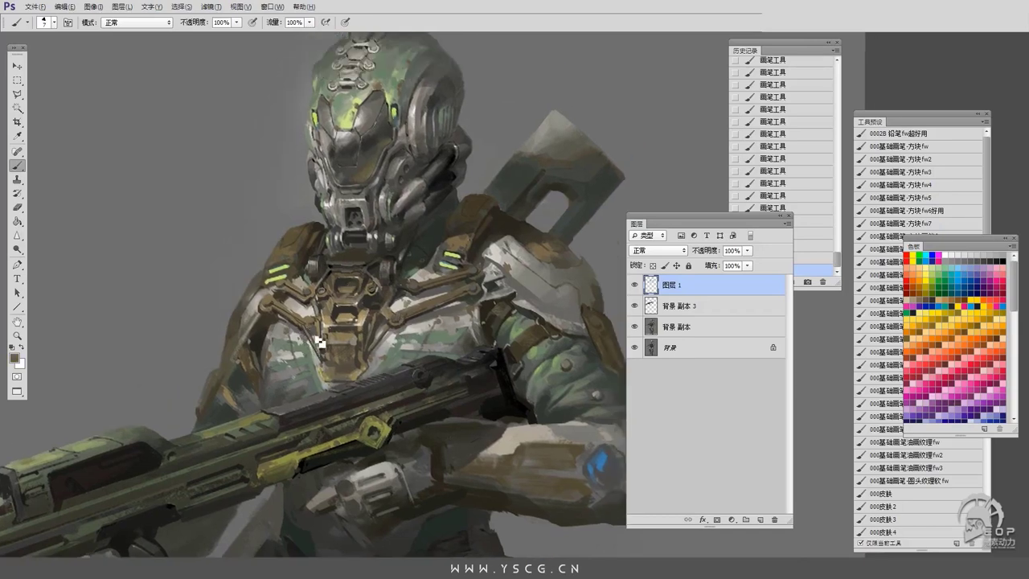
# Touch up the helmet and detail the mask's outer jaw edge with sampled greens and greys.
pyautogui.moveTo(380, 136); pyautogui.dragTo(388, 274)
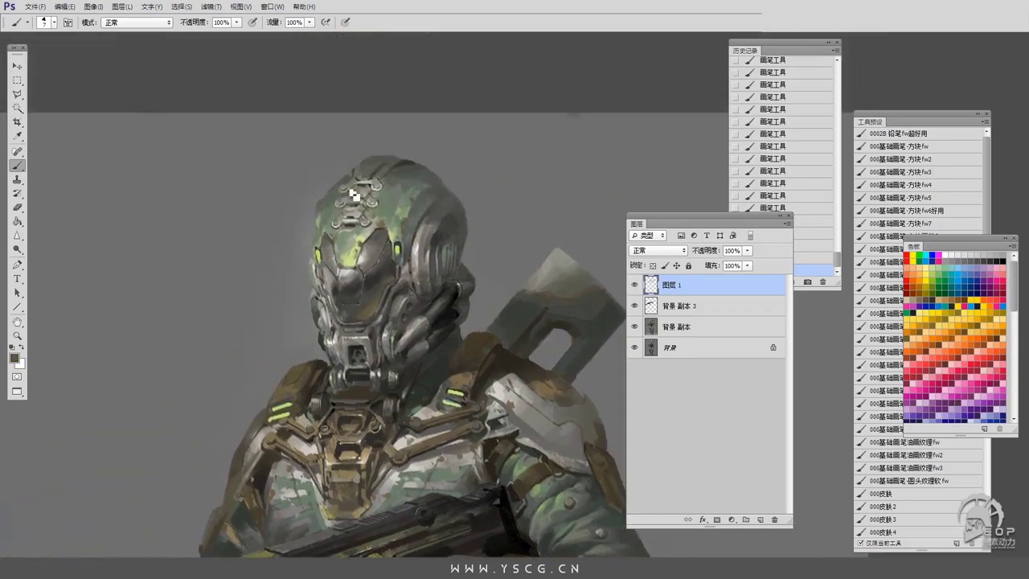
pyautogui.moveTo(404, 221); pyautogui.dragTo(384, 286)
pyautogui.keyDown('alt'); pyautogui.click(304, 292); pyautogui.keyUp('alt')
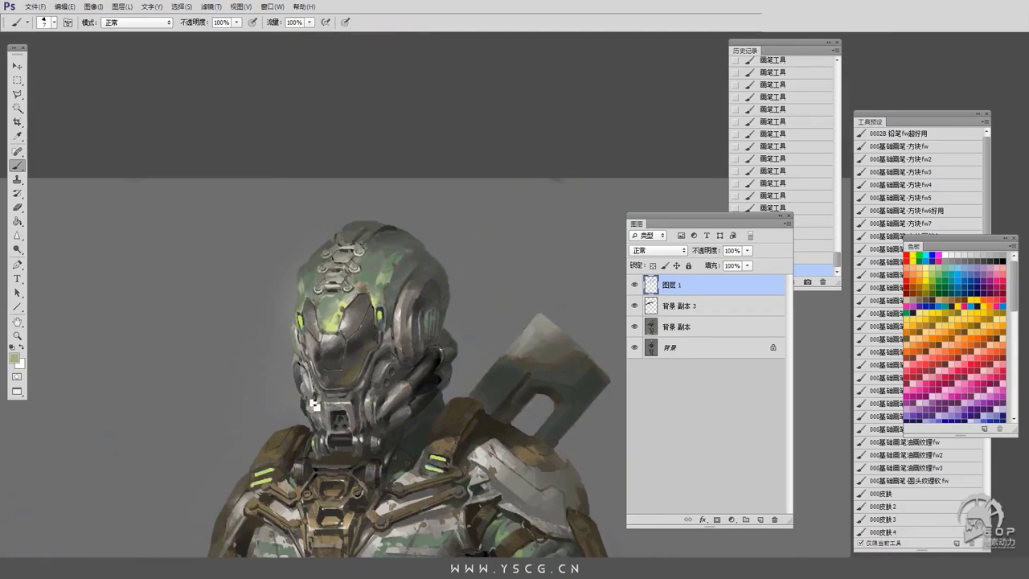
pyautogui.hotkey('ctrl', '+')
pyautogui.moveTo(315, 406); pyautogui.dragTo(494, 270)
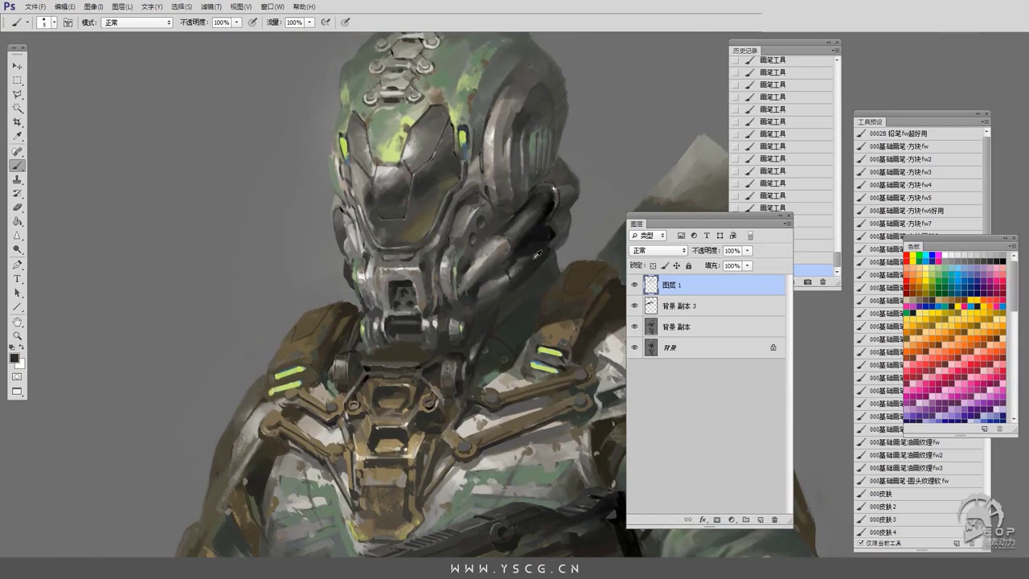
pyautogui.keyDown('alt'); pyautogui.click(362, 261); pyautogui.keyUp('alt')
pyautogui.keyDown('alt'); pyautogui.click(352, 253); pyautogui.keyUp('alt')
pyautogui.keyDown('alt'); pyautogui.click(353, 252); pyautogui.keyUp('alt')
pyautogui.keyDown('alt'); pyautogui.click(349, 260); pyautogui.keyUp('alt')
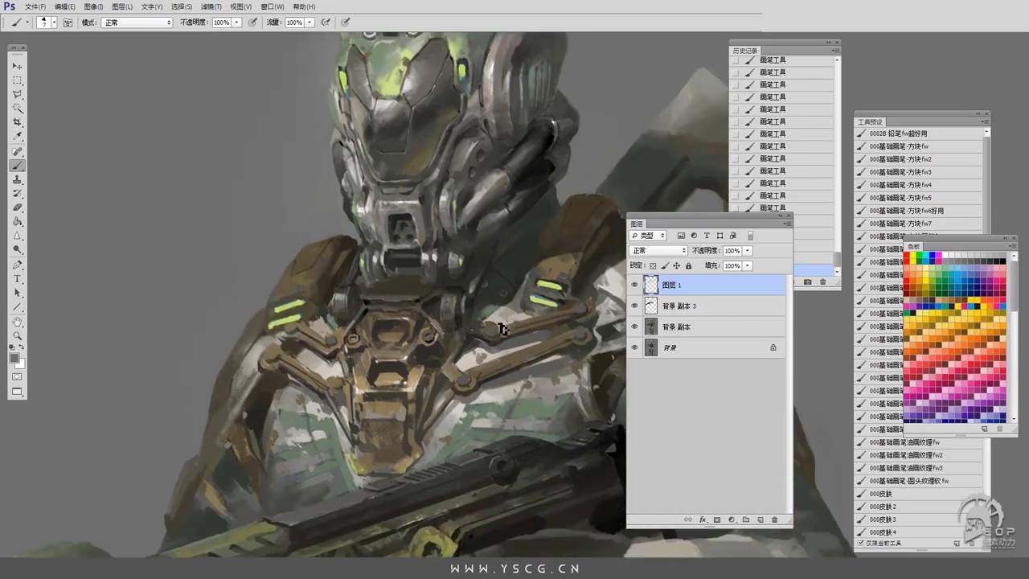
# Refine the mask's chin above the harness collar with sampled light and dark tones.
pyautogui.keyDown('alt'); pyautogui.click(406, 329); pyautogui.keyUp('alt')
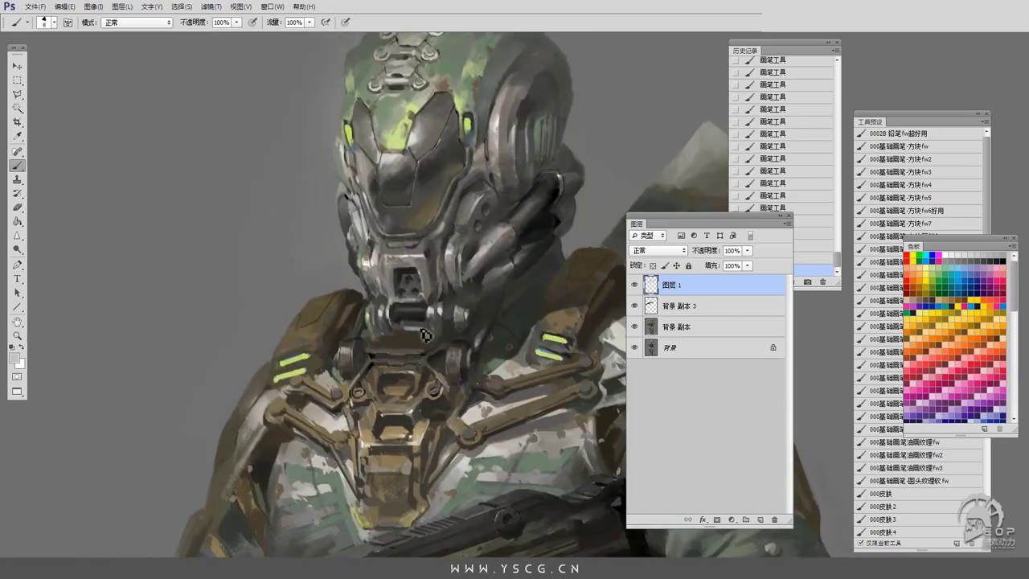
pyautogui.keyDown('alt'); pyautogui.click(412, 322); pyautogui.keyUp('alt')
pyautogui.keyDown('alt'); pyautogui.click(414, 336); pyautogui.keyUp('alt')
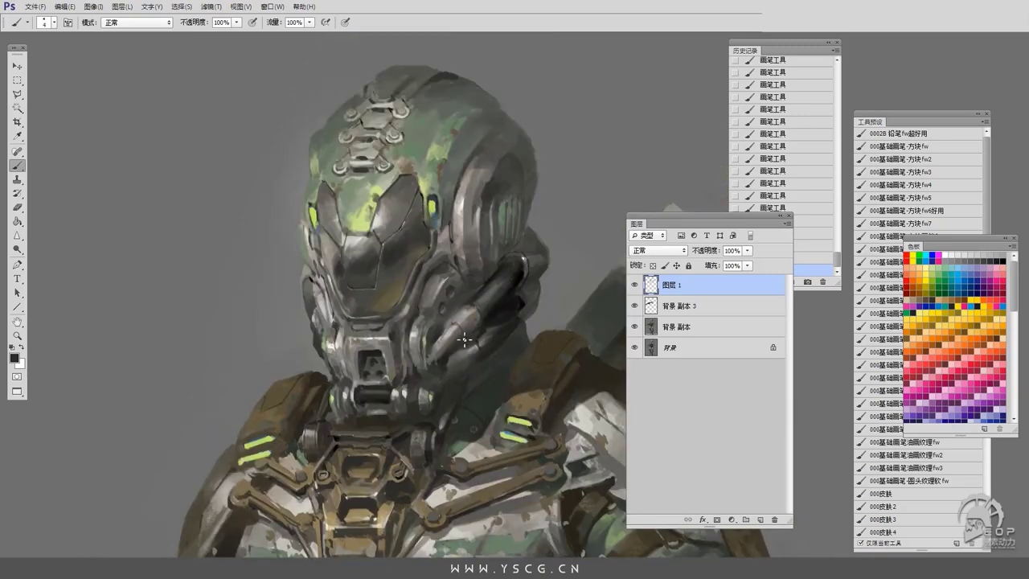
# Draw fine light and dark outlines on the mask's cables and outer cheek edge with a very small brush.
pyautogui.scroll(2, 500, 348)
pyautogui.keyDown('alt'); pyautogui.click(434, 386); pyautogui.keyUp('alt')
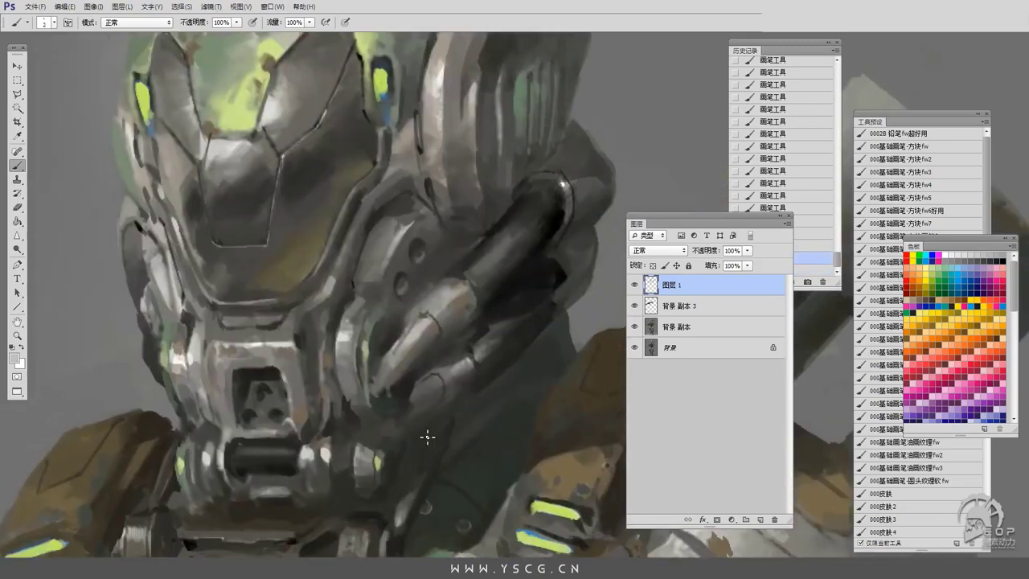
pyautogui.scroll(-2, 482, 337)
pyautogui.scroll(2, 597, 296)
pyautogui.scroll(-2, 299, 329)
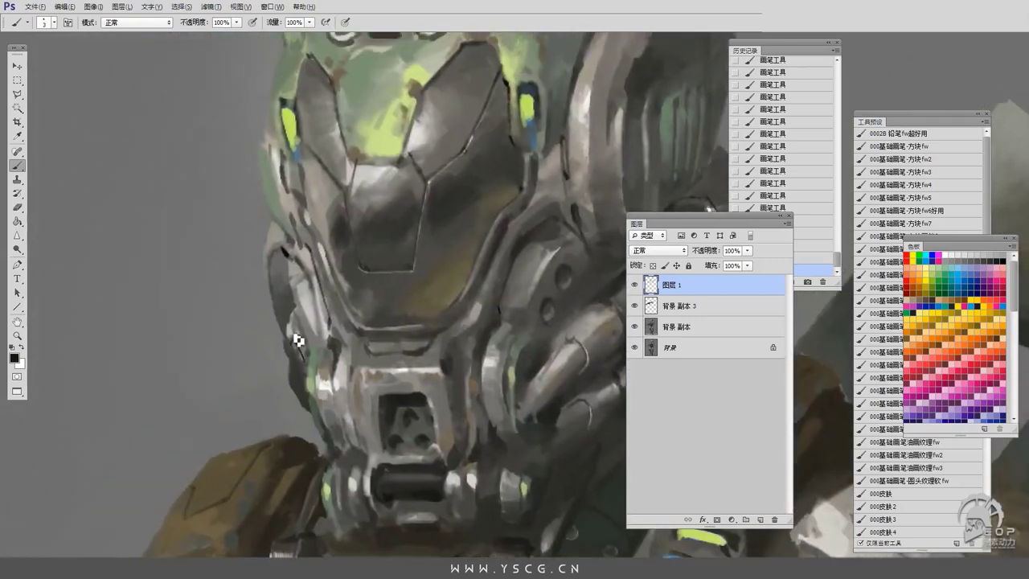
pyautogui.scroll(2, 287, 330)
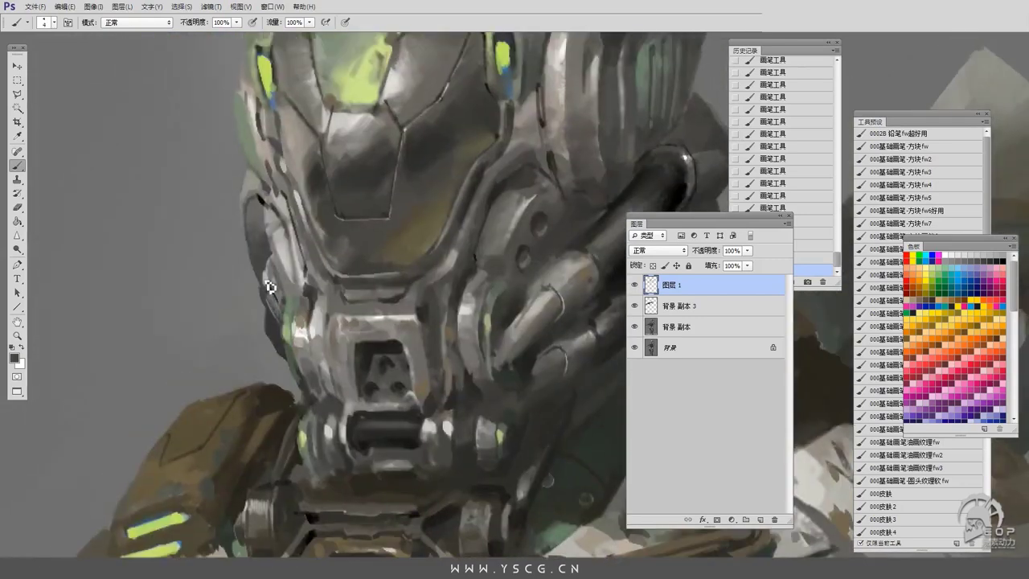
pyautogui.scroll(-2, 273, 277)
pyautogui.scroll(-2, 386, 316)
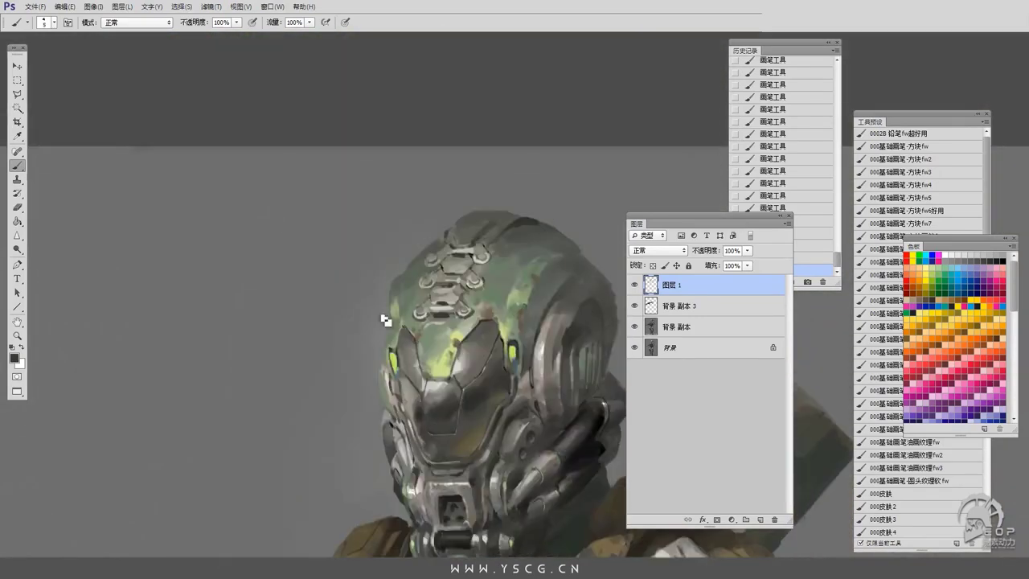
pyautogui.scroll(2, 499, 299)
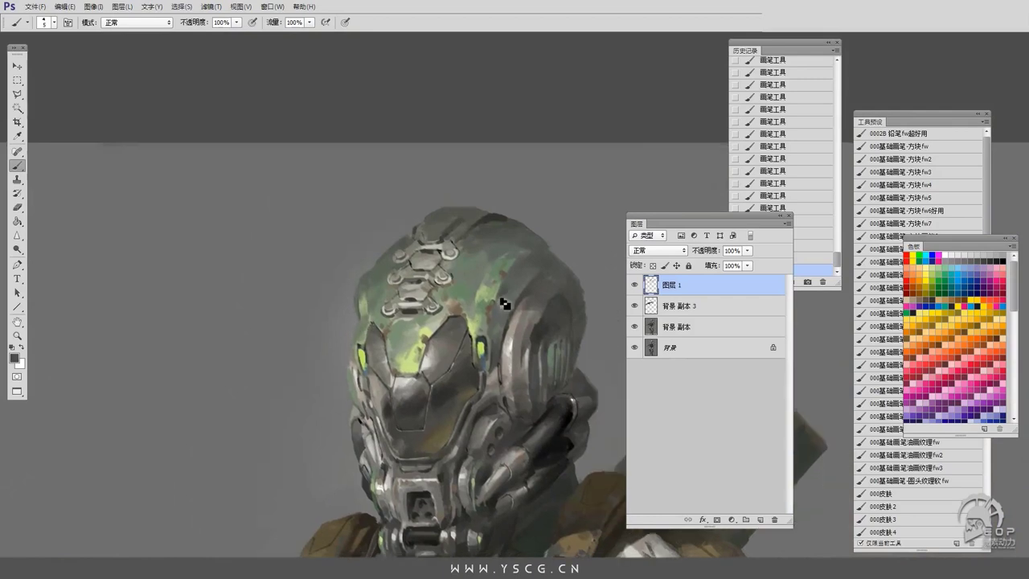
# Touch up the helmet and the chest armour around the brown harness with sampled dark and grey-green tones.
pyautogui.scroll(1, 499, 299)
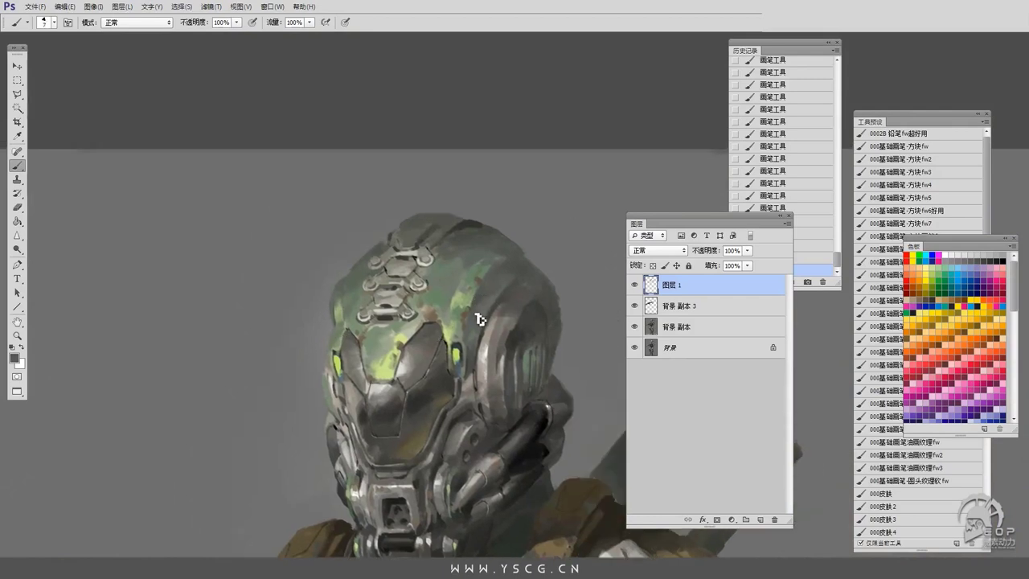
pyautogui.moveTo(478, 285); pyautogui.dragTo(502, 241)
pyautogui.moveTo(487, 413); pyautogui.dragTo(462, 305)
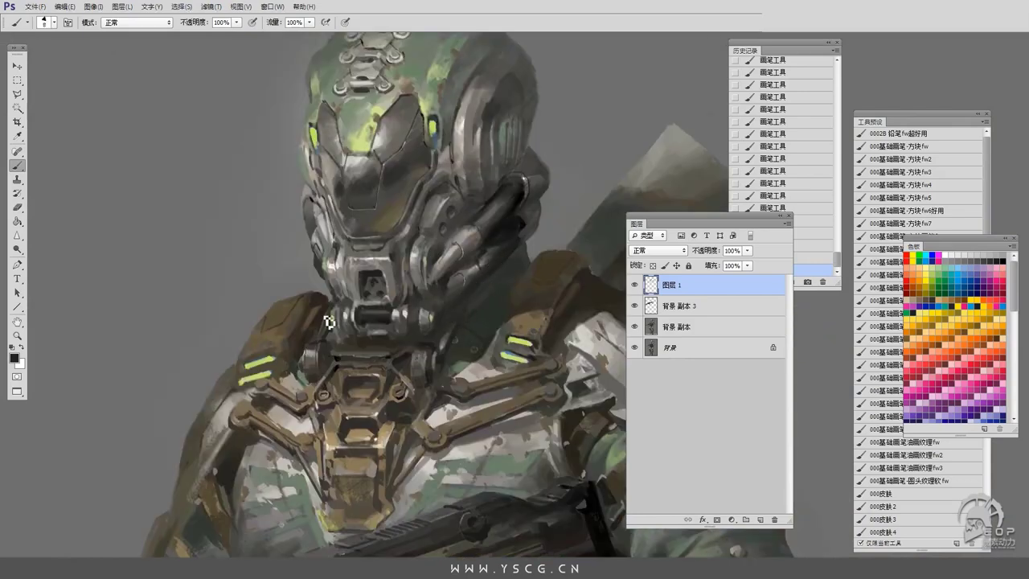
pyautogui.scroll(2, 466, 328)
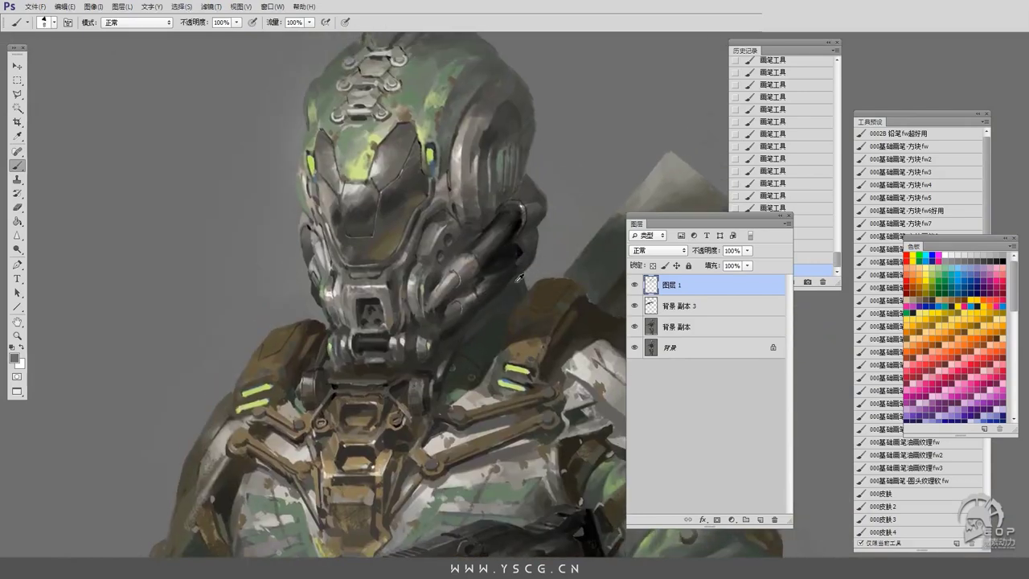
pyautogui.scroll(-4, 431, 382)
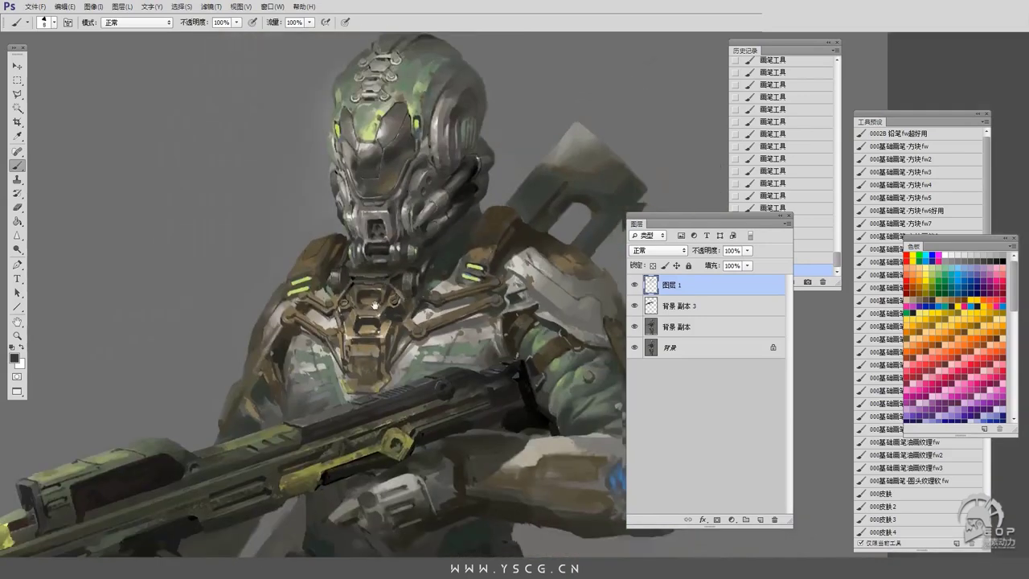
pyautogui.keyDown('alt'); pyautogui.click(426, 344); pyautogui.keyUp('alt')
pyautogui.keyDown('alt'); pyautogui.click(340, 329); pyautogui.keyUp('alt')
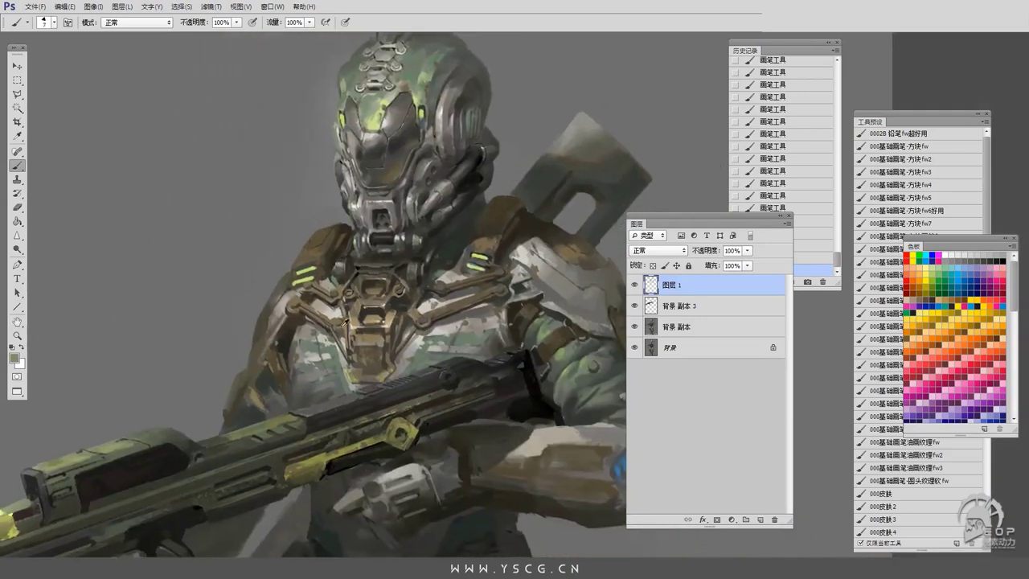
pyautogui.moveTo(263, 159); pyautogui.dragTo(308, 227)
pyautogui.scroll(2, 496, 366)
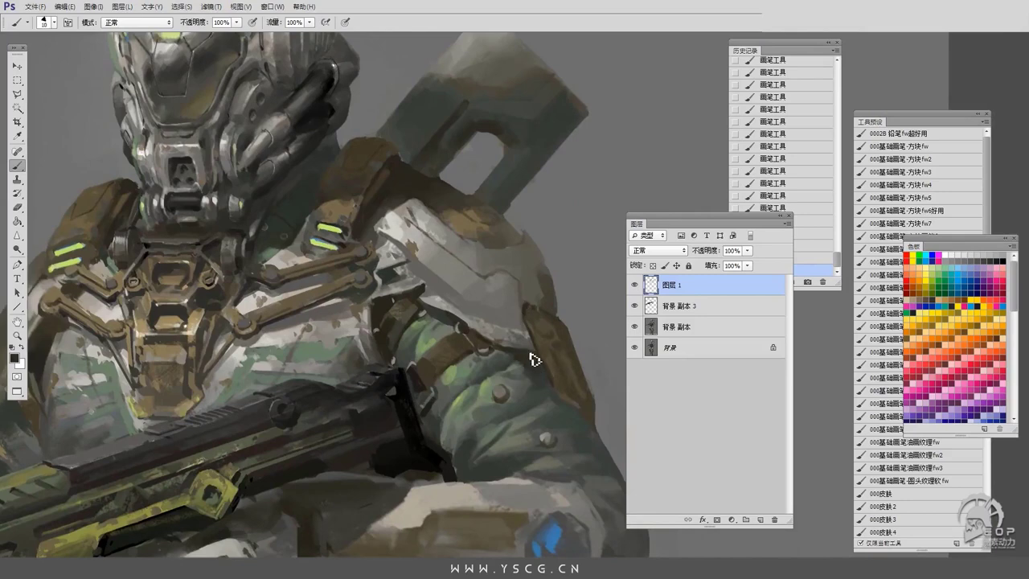
# Touch up the green sleeve behind the rifle stock and the rifle's upper body with sampled greens.
pyautogui.scroll(-2, 304, 262)
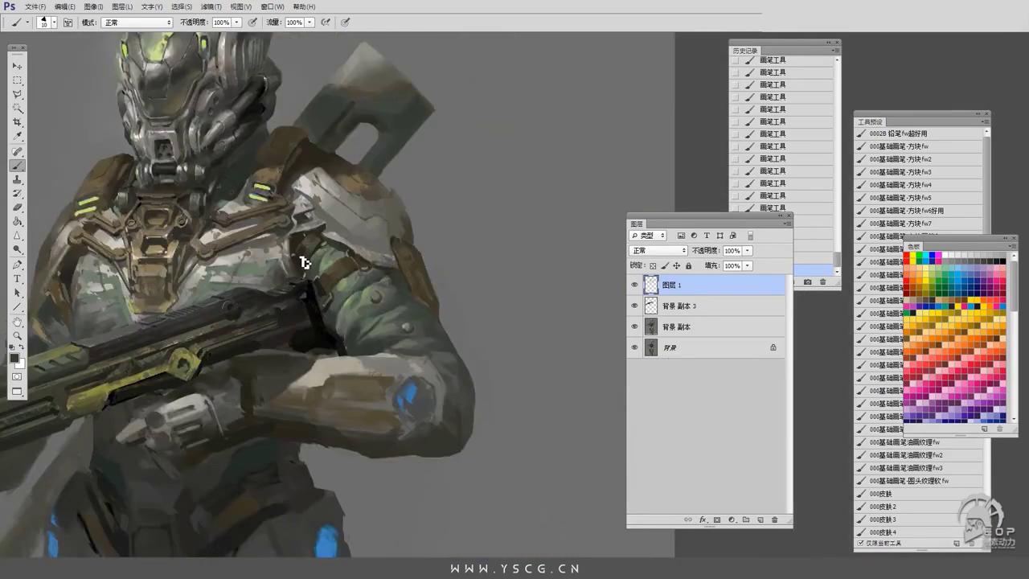
pyautogui.moveTo(318, 351); pyautogui.dragTo(386, 354)
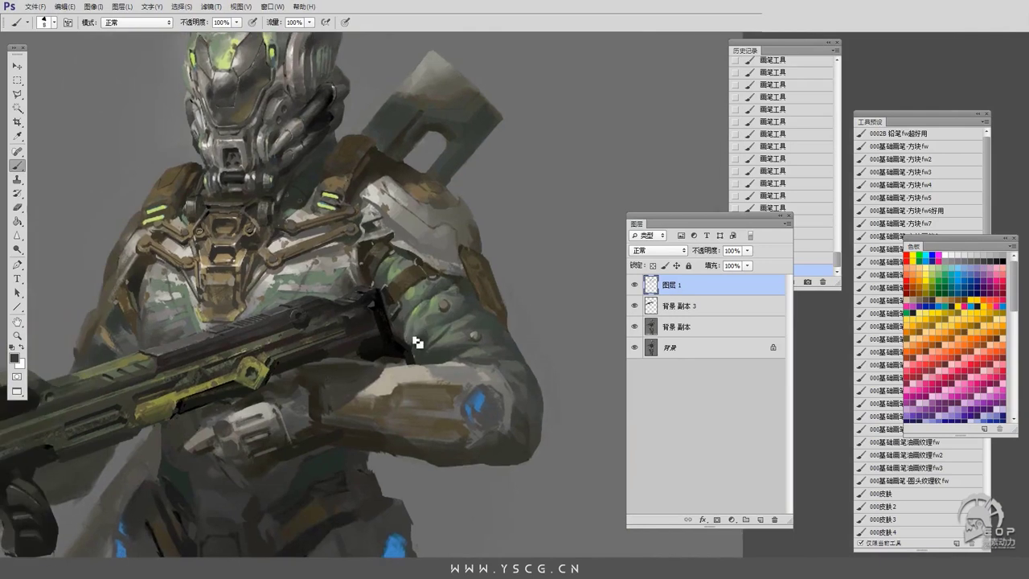
pyautogui.keyDown('alt'); pyautogui.click(418, 330); pyautogui.keyUp('alt')
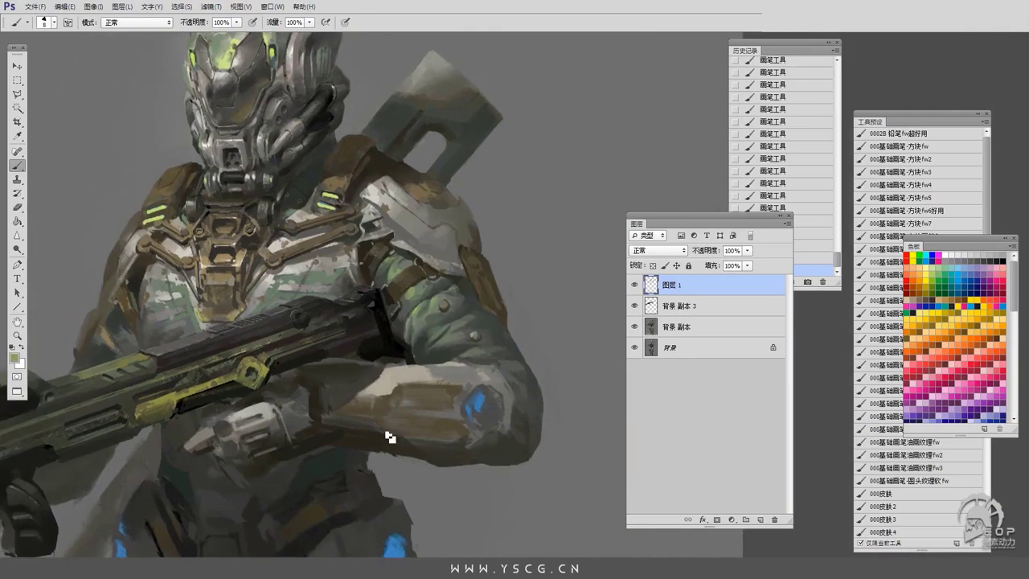
pyautogui.moveTo(413, 298)
pyautogui.mouseDown()
pyautogui.moveTo(411, 338)
pyautogui.moveTo(450, 354)
pyautogui.moveTo(443, 393)
pyautogui.mouseUp()
pyautogui.keyDown('alt'); pyautogui.click(412, 343); pyautogui.keyUp('alt')
pyautogui.keyDown('alt'); pyautogui.click(444, 350); pyautogui.keyUp('alt')
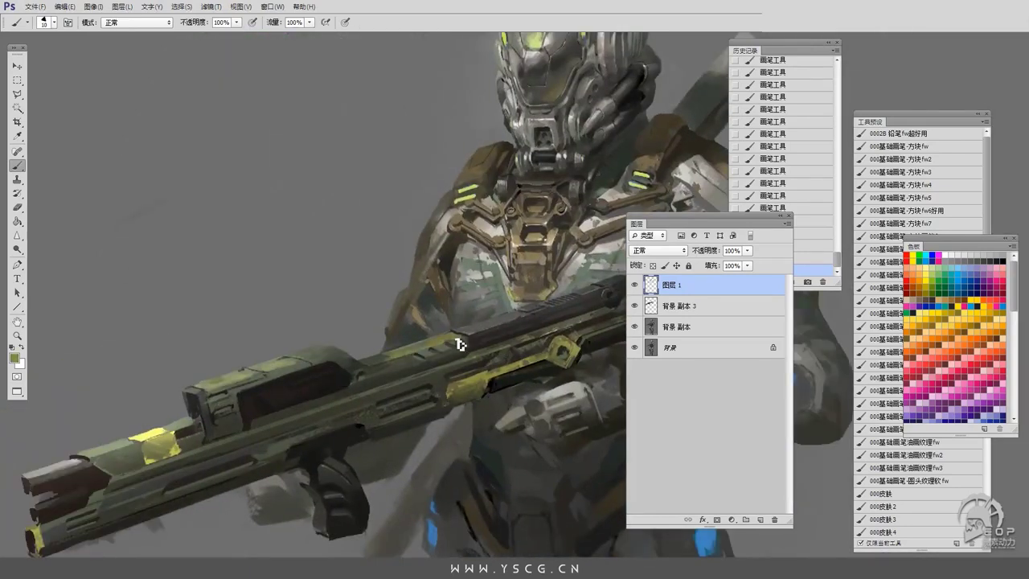
pyautogui.moveTo(496, 317); pyautogui.dragTo(292, 385)
pyautogui.keyDown('alt'); pyautogui.click(333, 349); pyautogui.keyUp('alt')
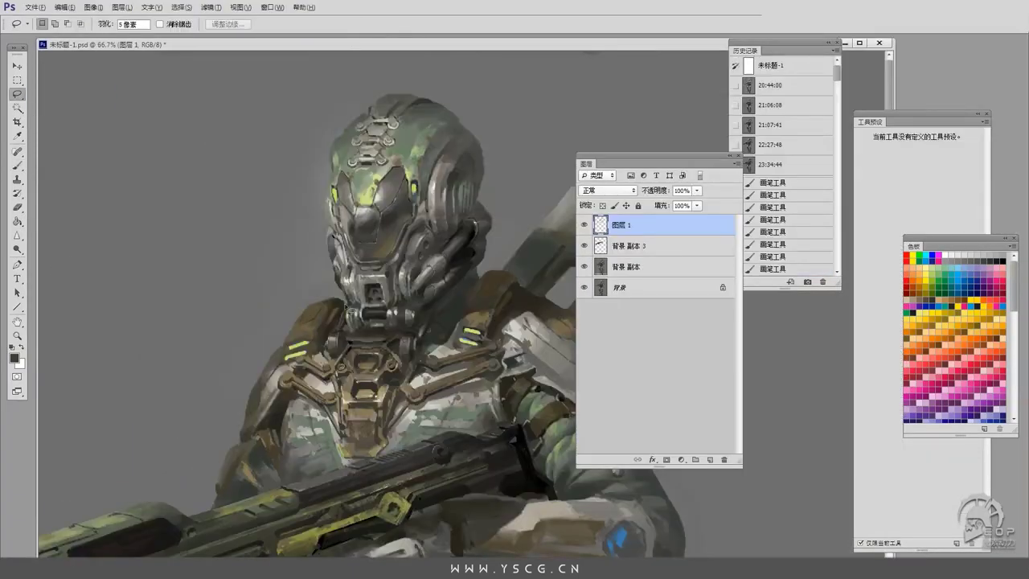
# Lasso the soldier's helmet, torso, shoulders and back-mounted weapon with a 5-pixel feather.
pyautogui.moveTo(329, 201)
pyautogui.mouseDown()
pyautogui.moveTo(419, 99)
pyautogui.moveTo(488, 164)
pyautogui.moveTo(485, 280)
pyautogui.moveTo(245, 434)
pyautogui.mouseUp()
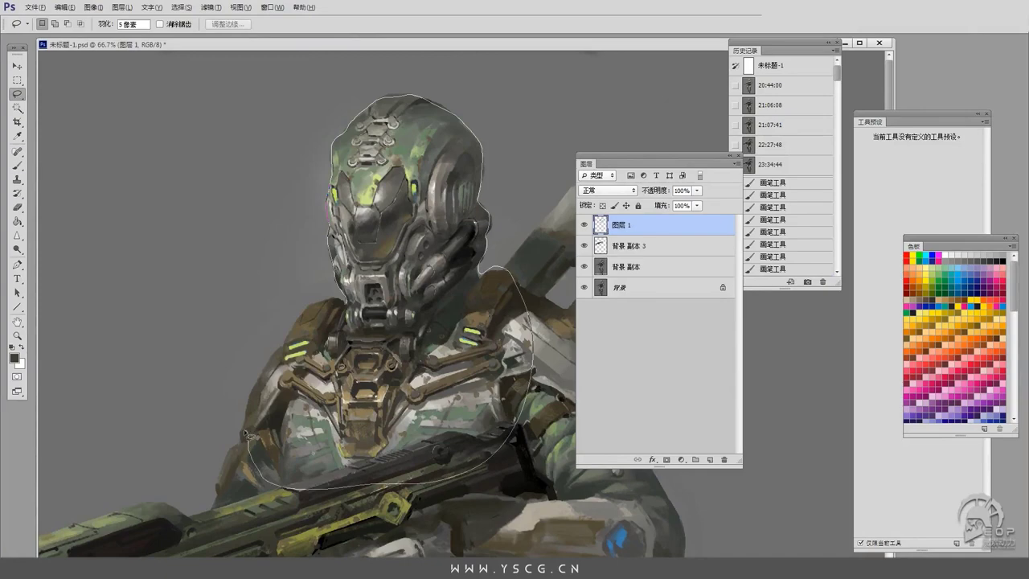
pyautogui.moveTo(279, 348); pyautogui.dragTo(308, 320)
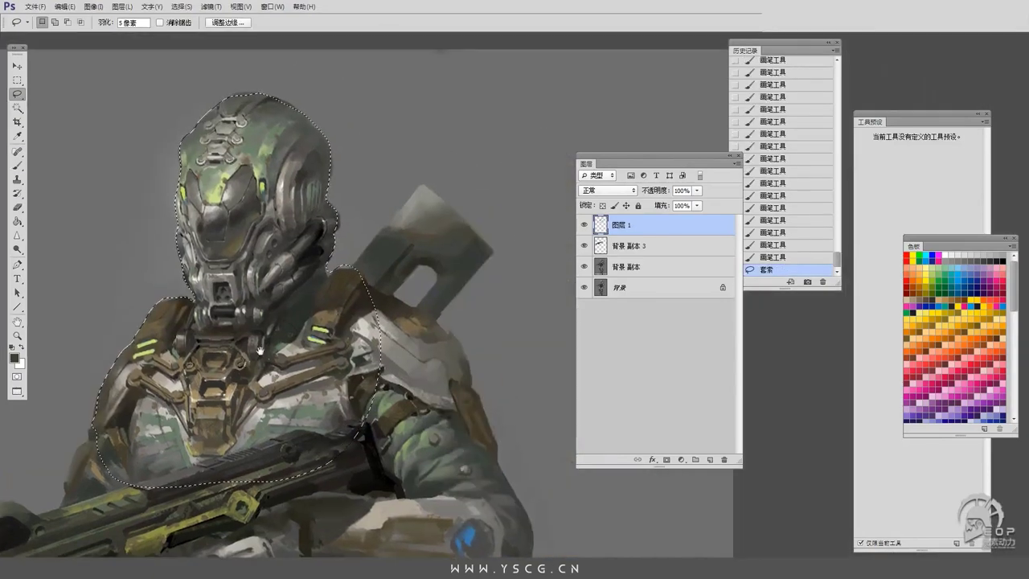
pyautogui.moveTo(332, 277)
pyautogui.mouseDown()
pyautogui.moveTo(377, 239)
pyautogui.moveTo(455, 213)
pyautogui.moveTo(477, 391)
pyautogui.moveTo(499, 445)
pyautogui.moveTo(61, 499)
pyautogui.moveTo(89, 426)
pyautogui.mouseUp()
pyautogui.moveTo(406, 305)
pyautogui.mouseDown()
pyautogui.moveTo(429, 277)
pyautogui.moveTo(474, 270)
pyautogui.mouseUp()
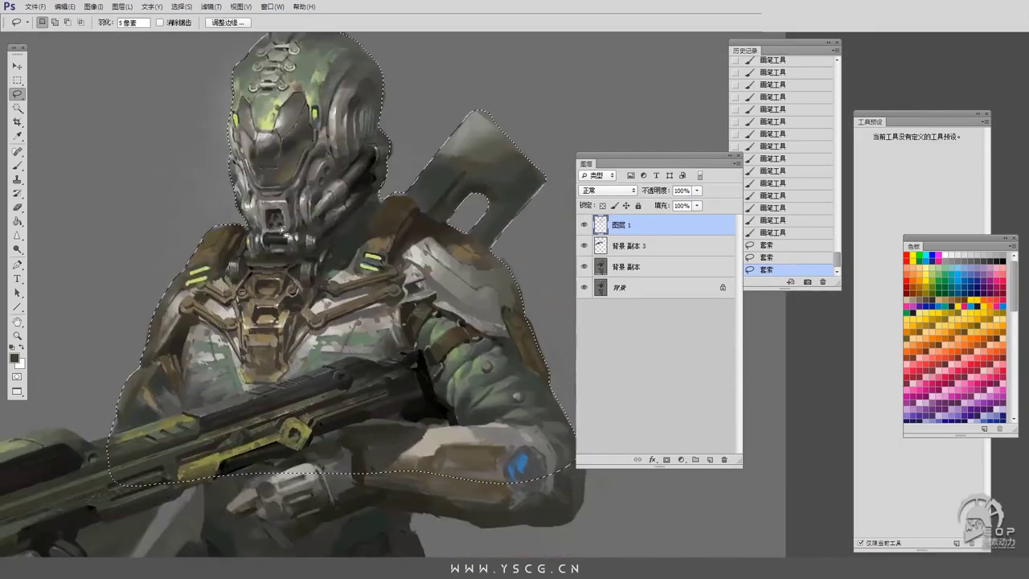
# Add a layer in Vivid Light (亮光) mode and paint a yellow-orange glow over the helmet and chest with a 400-pixel brush.
pyautogui.click(710, 459)
pyautogui.click(607, 190)
pyautogui.click(606, 357)
pyautogui.click(17, 165)
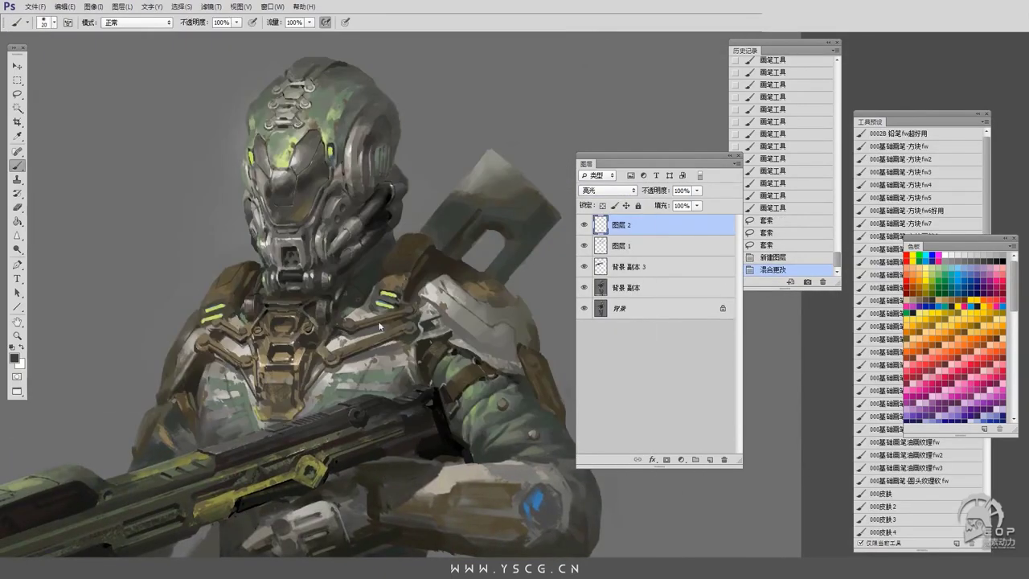
pyautogui.click(912, 324)
pyautogui.moveTo(265, 97); pyautogui.dragTo(313, 185)
pyautogui.moveTo(177, 322); pyautogui.dragTo(386, 450)
pyautogui.moveTo(265, 80); pyautogui.dragTo(377, 305)
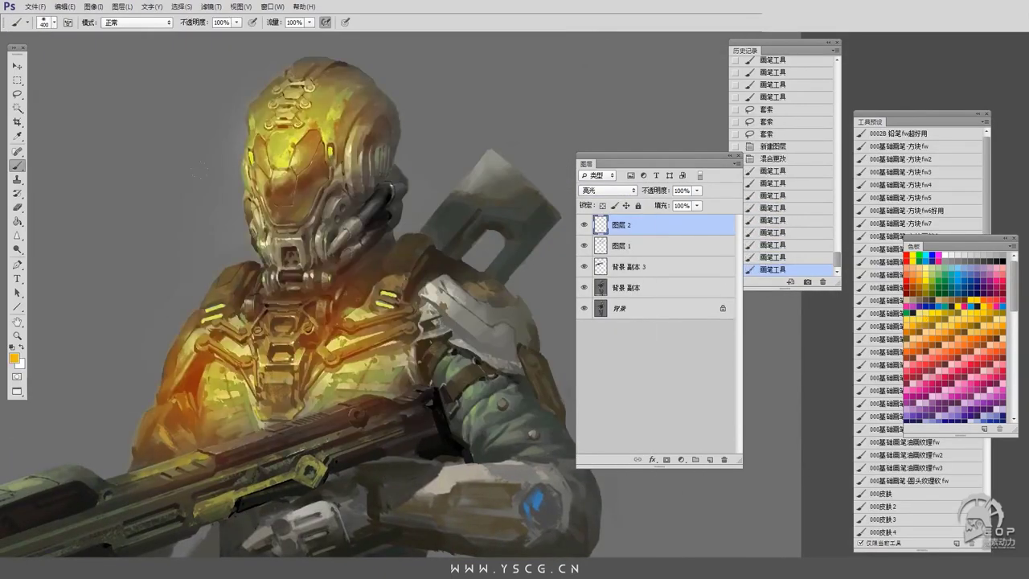
# Tone down the glow with Hue/Saturation at saturation -58 and lightness -8, set layer opacity to 59%, and readjust its hue and saturation.
pyautogui.hotkey('ctrl', 'u')
pyautogui.moveTo(876, 196); pyautogui.dragTo(845, 195)
pyautogui.moveTo(876, 220); pyautogui.dragTo(872, 220)
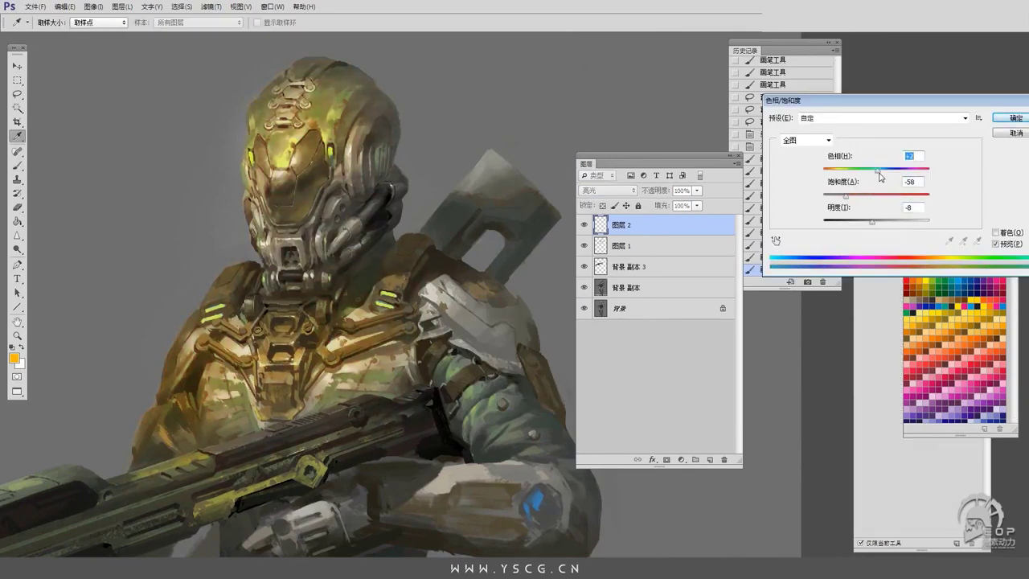
pyautogui.press('Return')
pyautogui.moveTo(697, 190); pyautogui.dragTo(674, 207)
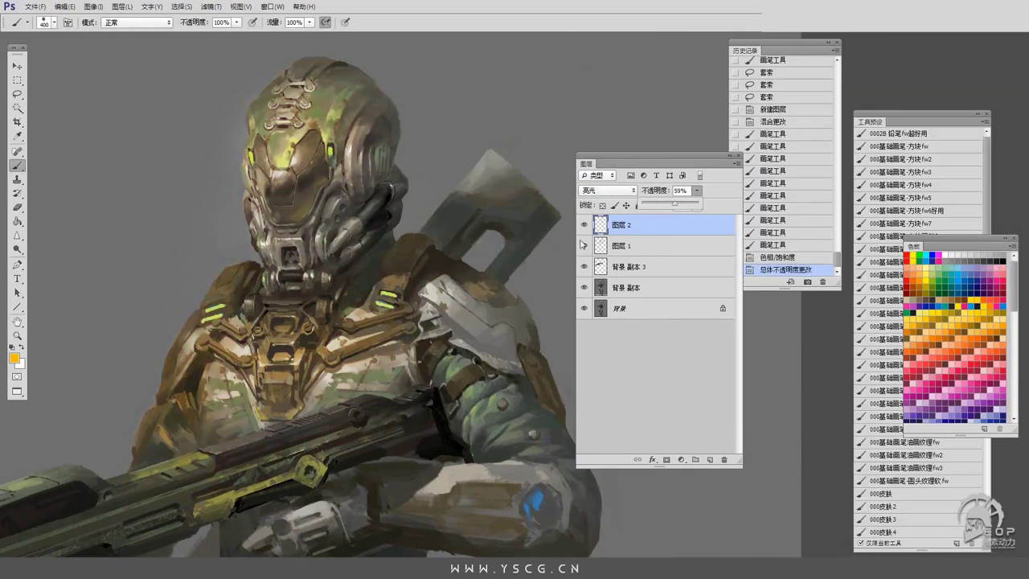
pyautogui.hotkey('ctrl', 'u')
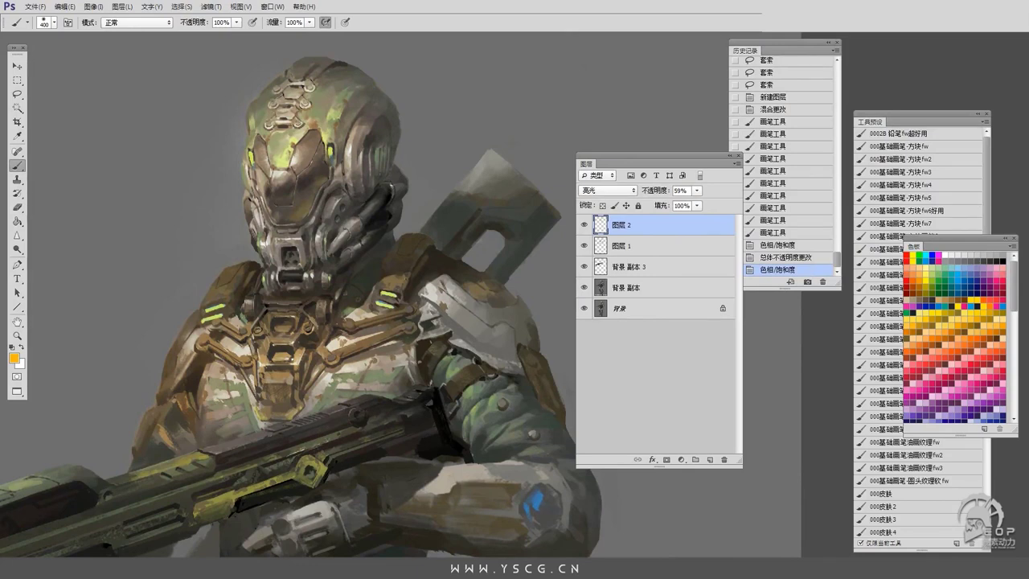
# Undo the last brush stroke, and erase excess glow from the mask's chin and the chest plate with the airbrush (喷枪) eraser.
pyautogui.hotkey('ctrl', 'z')
pyautogui.hotkey('ctrl', 'z')
pyautogui.press('e')
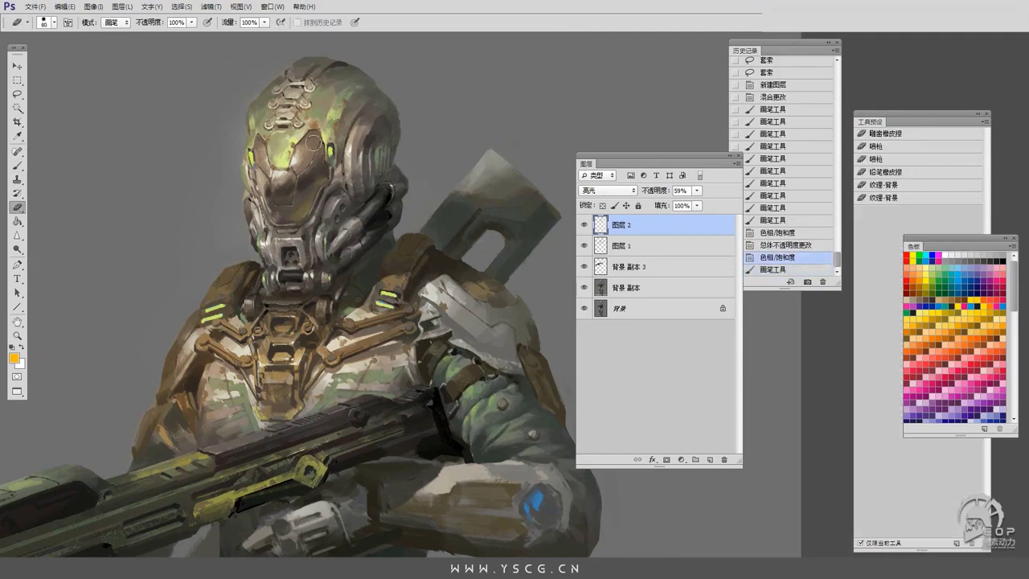
pyautogui.hotkey('ctrl', 'z')
pyautogui.hotkey('ctrl', 'z')
pyautogui.click(876, 158)
pyautogui.moveTo(273, 299); pyautogui.dragTo(277, 303)
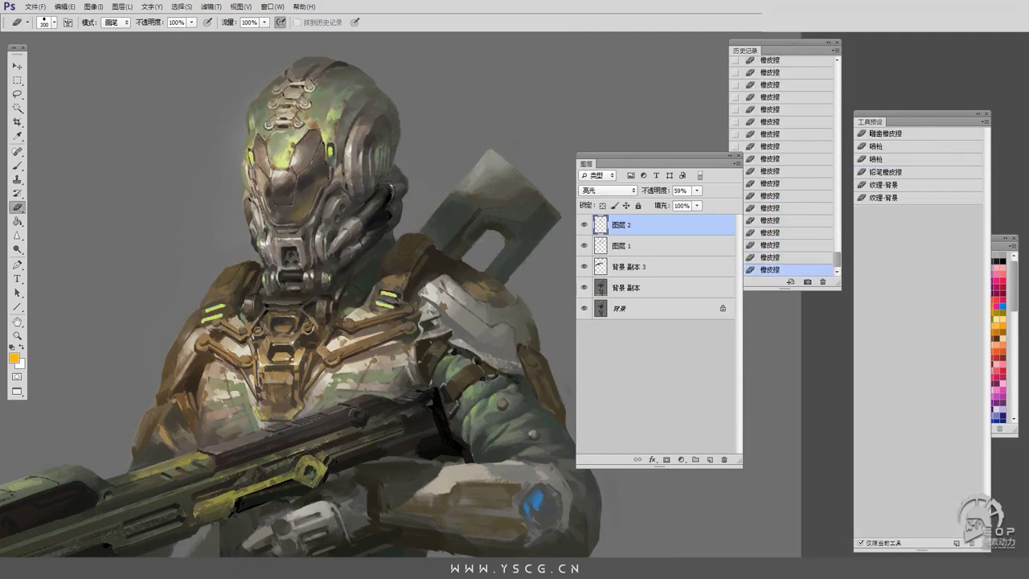
pyautogui.moveTo(217, 377); pyautogui.dragTo(241, 401)
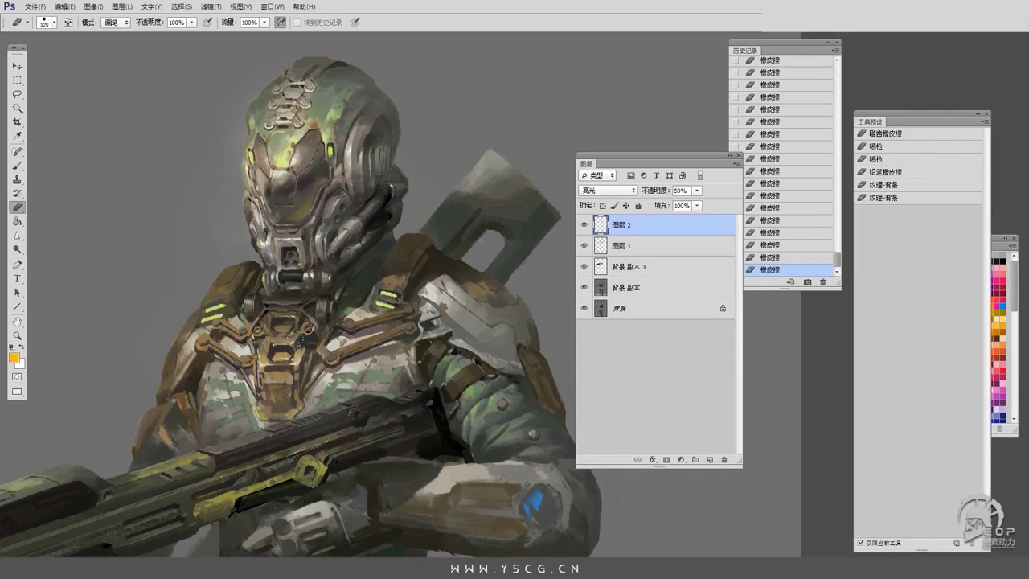
# Erase more of the warm glow around the shoulder, harness arm and helmet with a larger eraser.
pyautogui.press(']')
pyautogui.press(']')
pyautogui.moveTo(397, 318)
pyautogui.mouseDown()
pyautogui.moveTo(512, 364)
pyautogui.moveTo(466, 352)
pyautogui.moveTo(429, 319)
pyautogui.mouseUp()
pyautogui.moveTo(295, 199)
pyautogui.mouseDown()
pyautogui.moveTo(302, 192)
pyautogui.moveTo(389, 214)
pyautogui.moveTo(279, 180)
pyautogui.moveTo(259, 196)
pyautogui.moveTo(219, 158)
pyautogui.mouseUp()
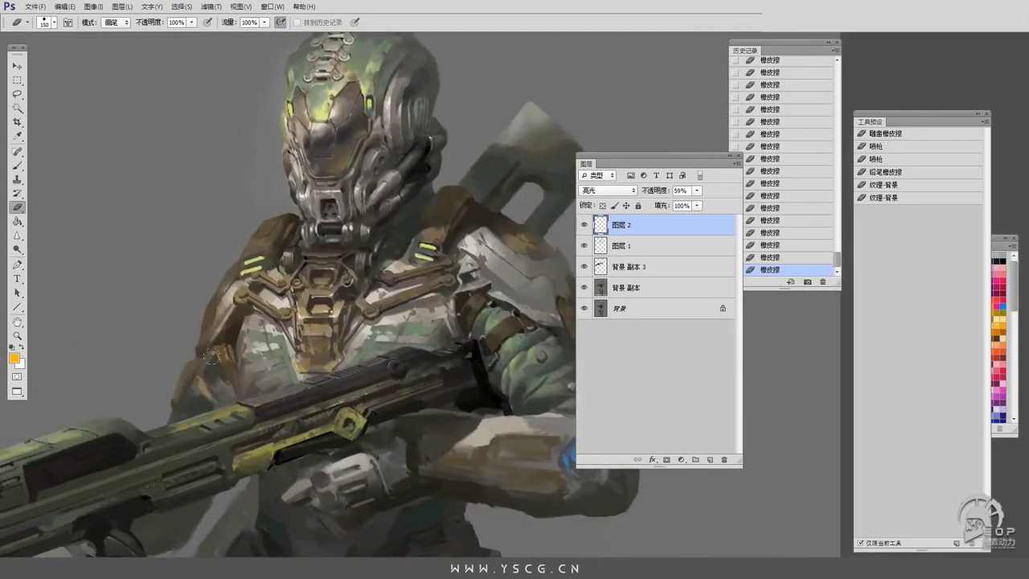
# Adjust the glow layer's colour with Color Balance, and return to the Eraser.
pyautogui.press('i')
pyautogui.hotkey('ctrl', 'b')
pyautogui.moveTo(825, 62); pyautogui.dragTo(626, 210)
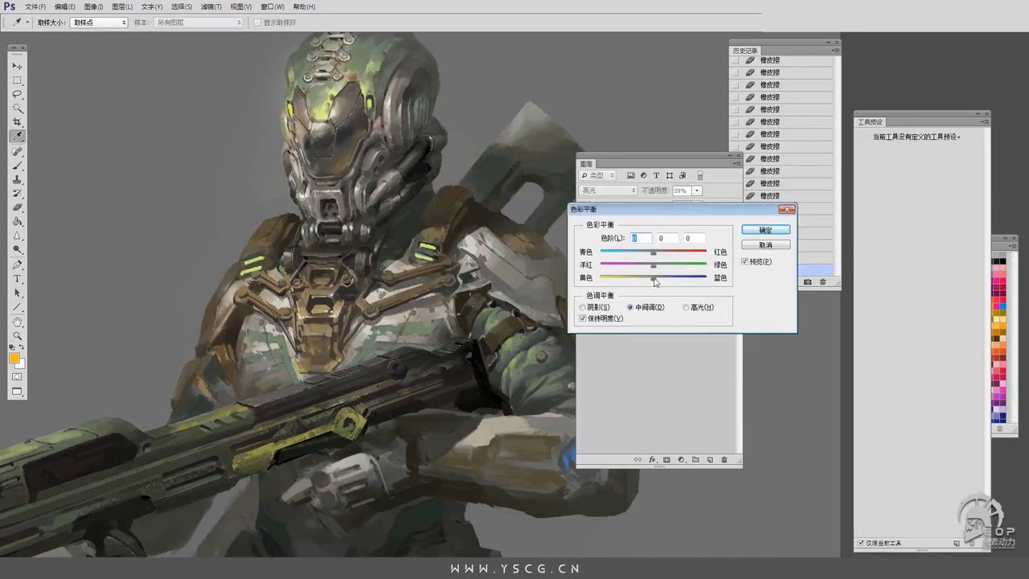
pyautogui.press('Escape')
pyautogui.press('e')
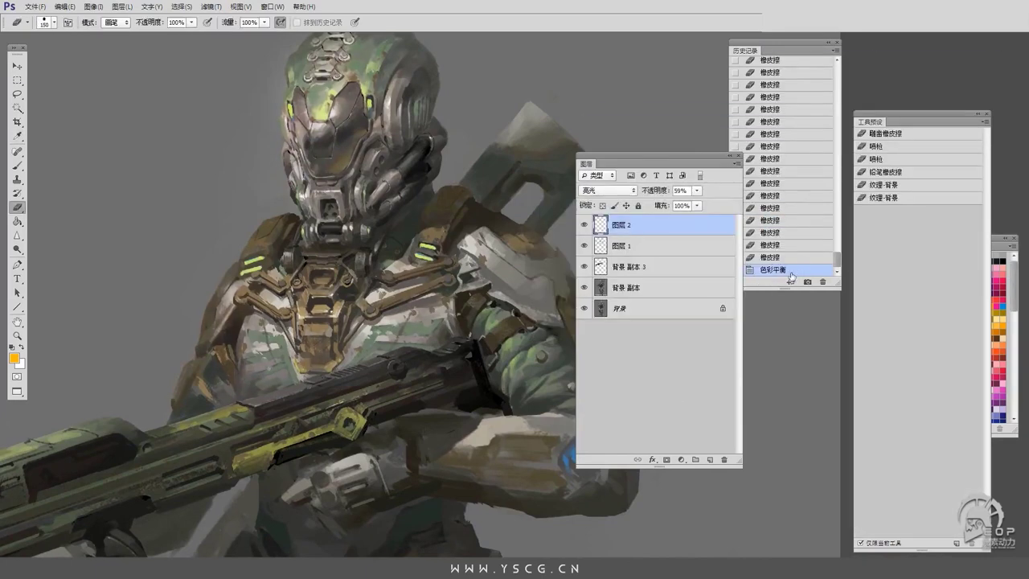